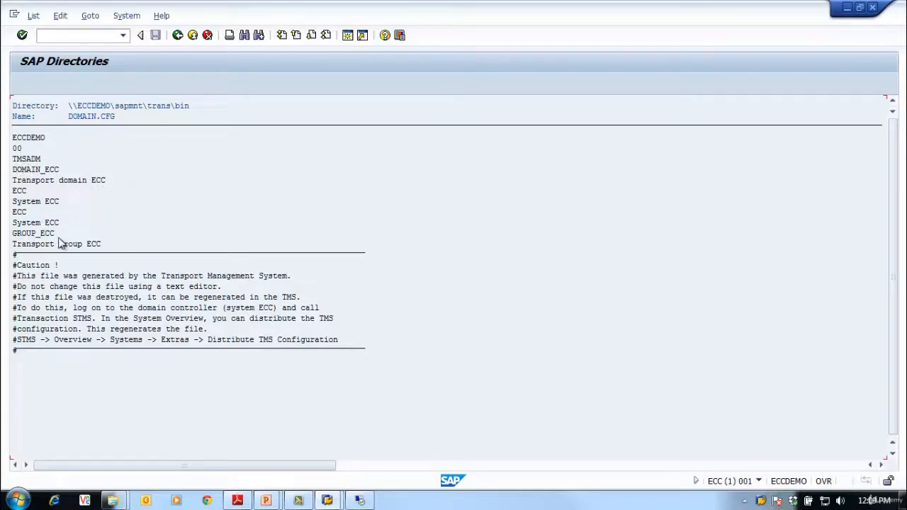
Step: Leave DOMAIN.CFG and view the contents of TP_DOMAIN_ECC.PFL in the transport bin directory
click(177, 36)
click(316, 158)
double_click(315, 158)
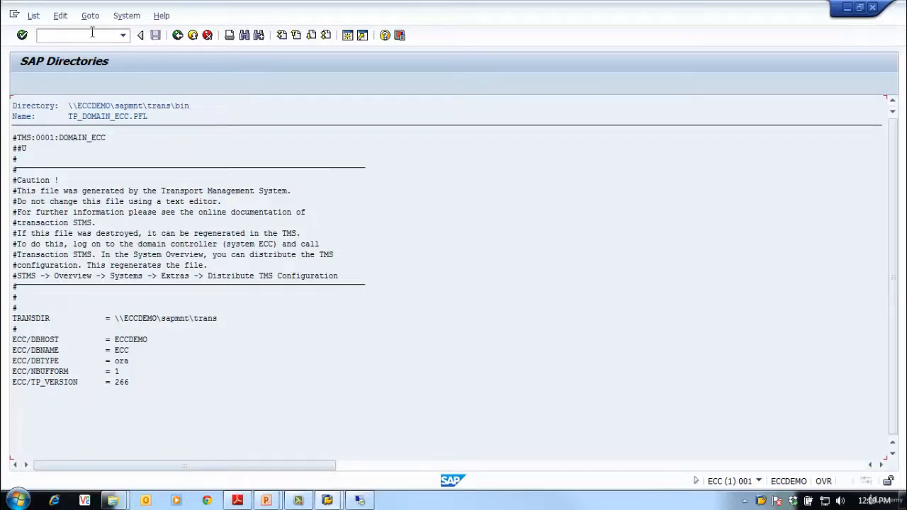
Step: Return to the SAP directories list, reopen the DIR_TRANS directory and display its data subdirectory
click(177, 35)
click(177, 35)
click(177, 36)
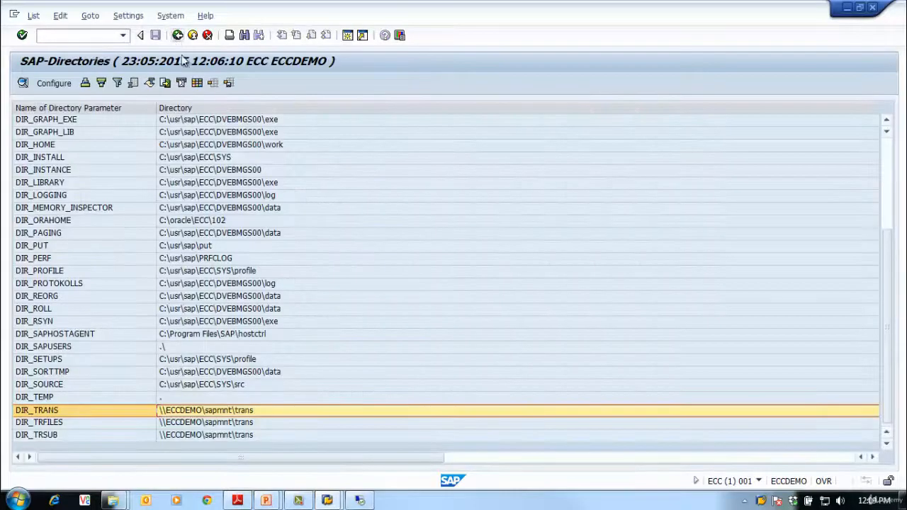
double_click(262, 403)
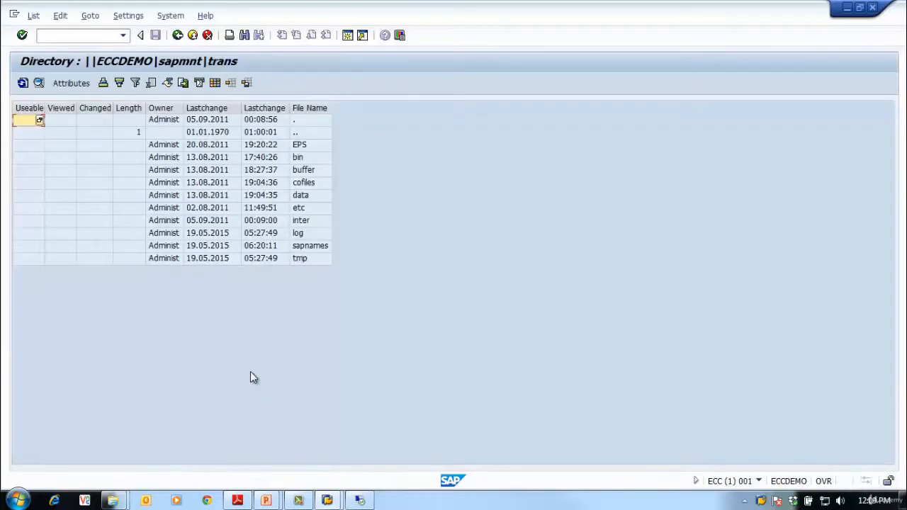
click(307, 172)
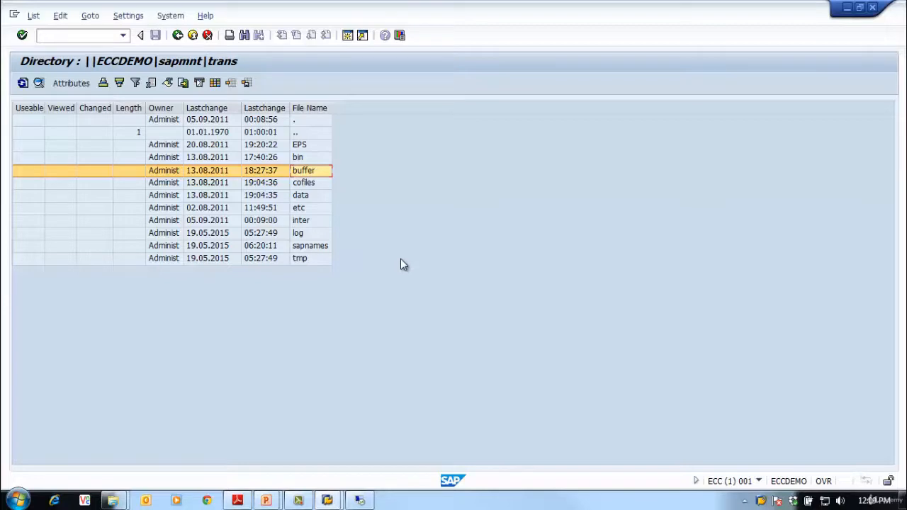
click(314, 184)
double_click(310, 196)
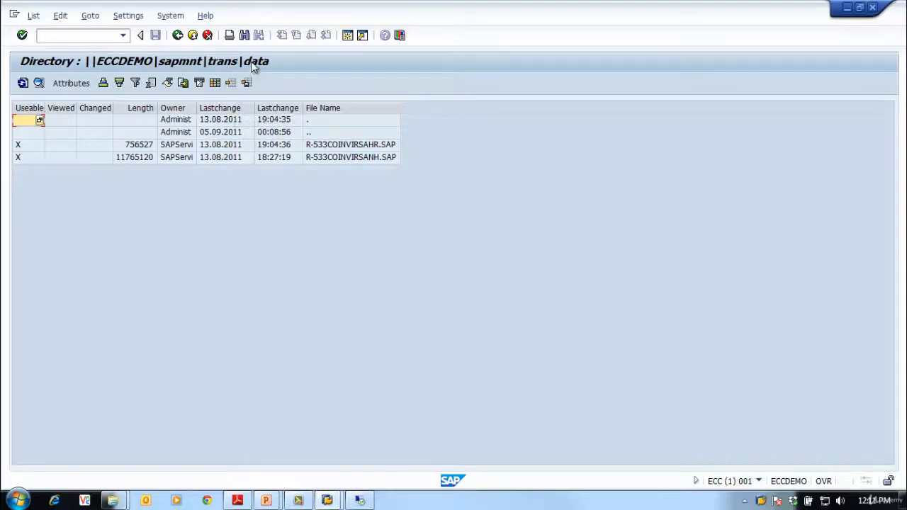
Step: Go back to the DIR_TRANS directory and display the files in its cofiles subdirectory
click(178, 35)
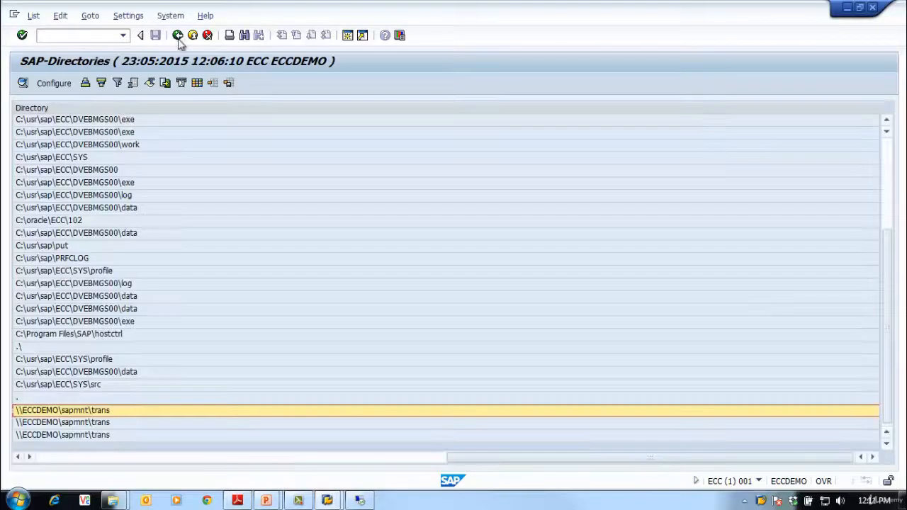
double_click(144, 408)
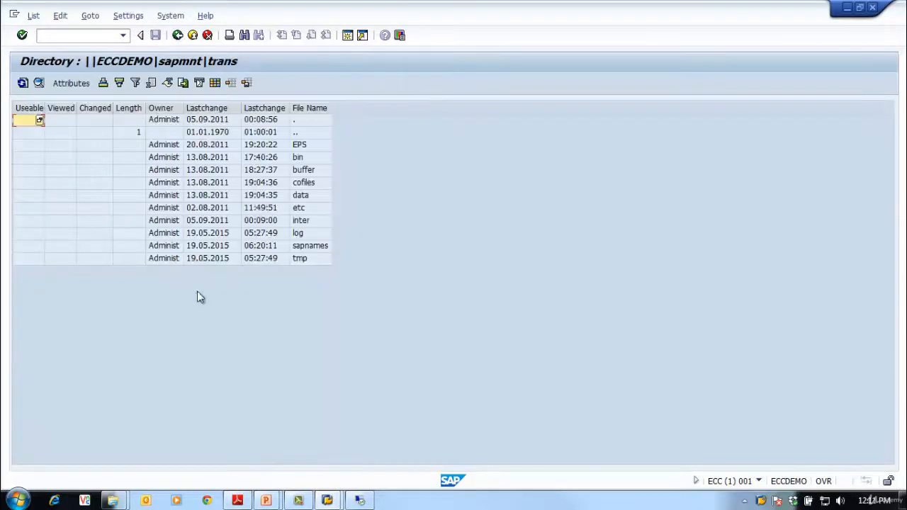
click(314, 197)
click(320, 183)
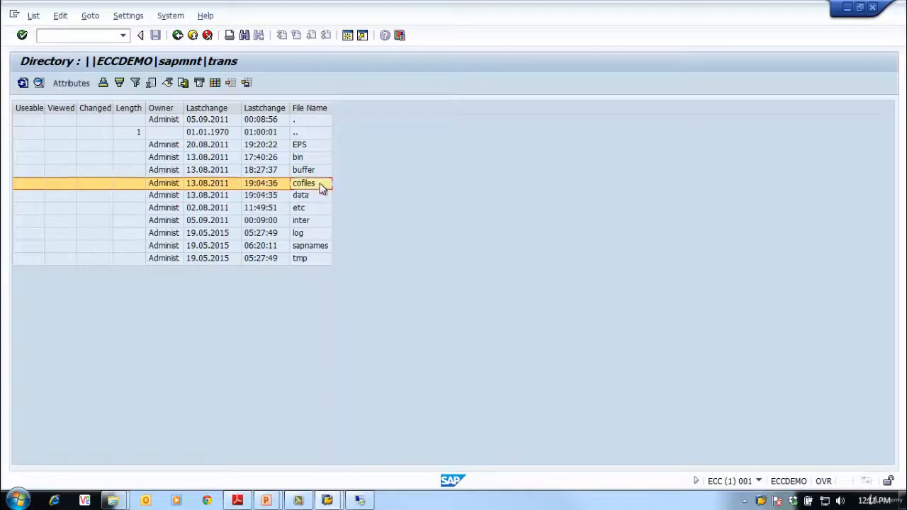
double_click(320, 183)
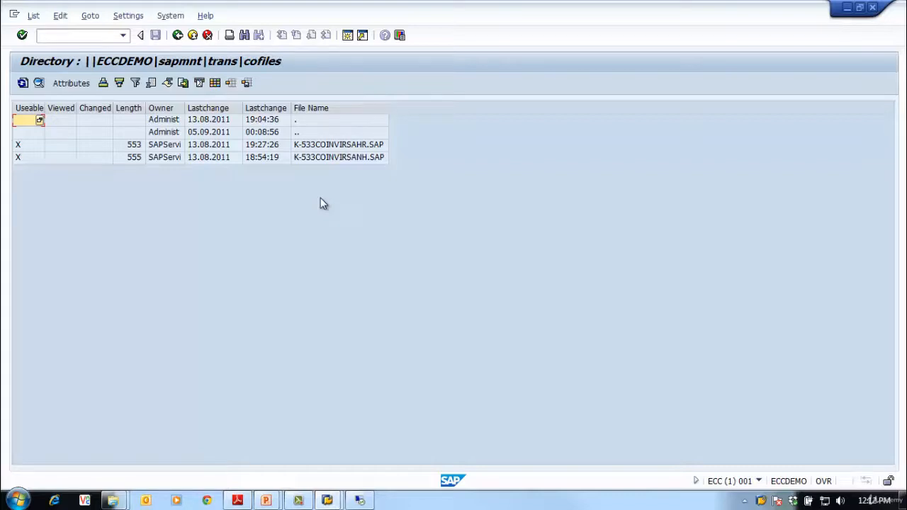
Step: Return to the DIR_TRANS directory and examine its cofiles, data, log, tmp, sapnames and EPS entries
click(177, 35)
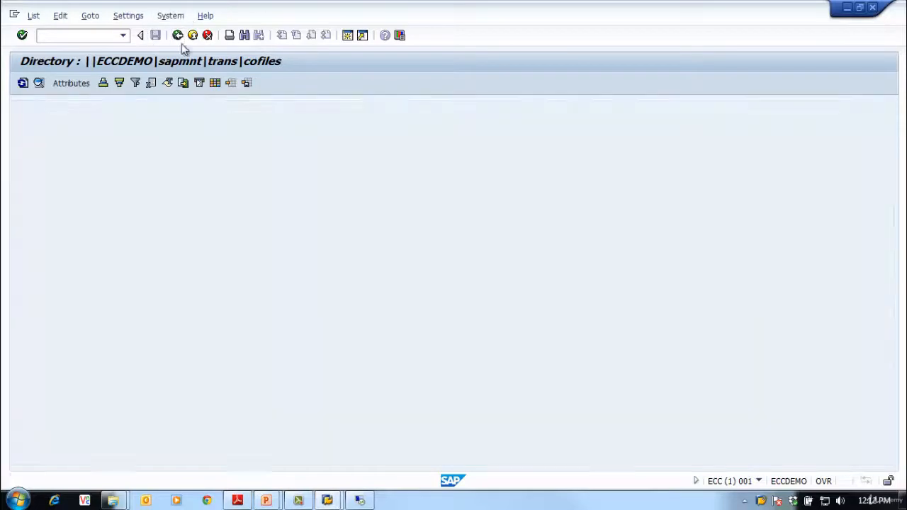
double_click(112, 412)
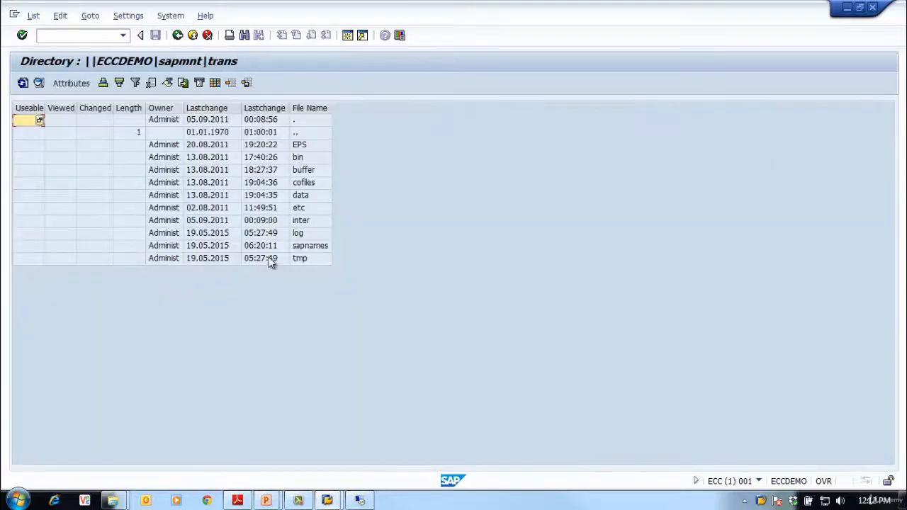
click(314, 199)
click(314, 185)
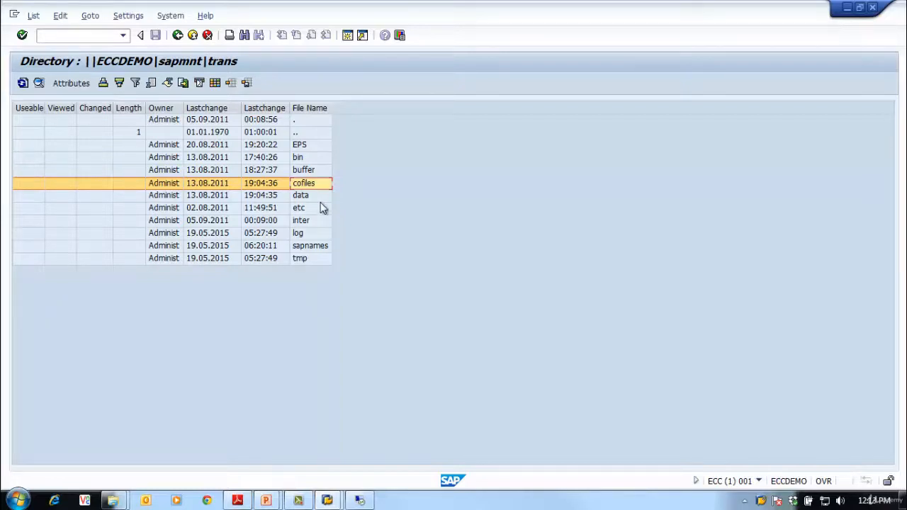
click(319, 197)
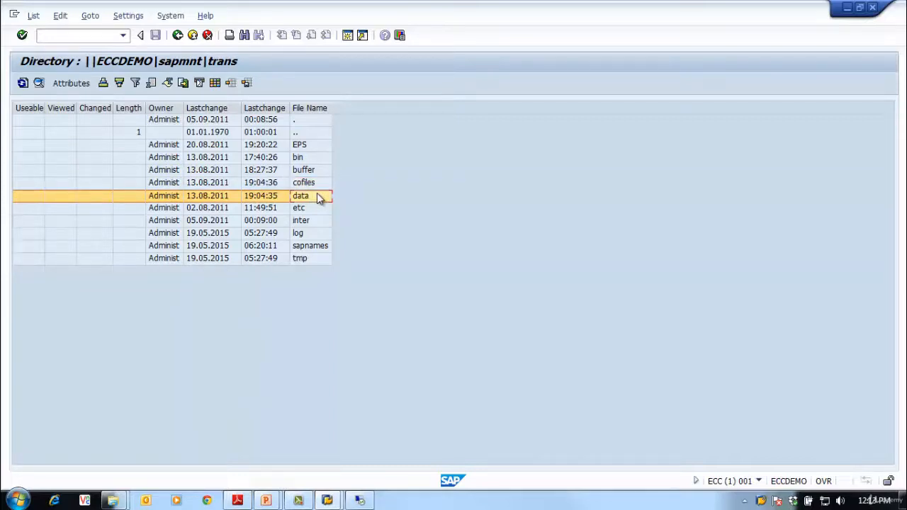
click(306, 185)
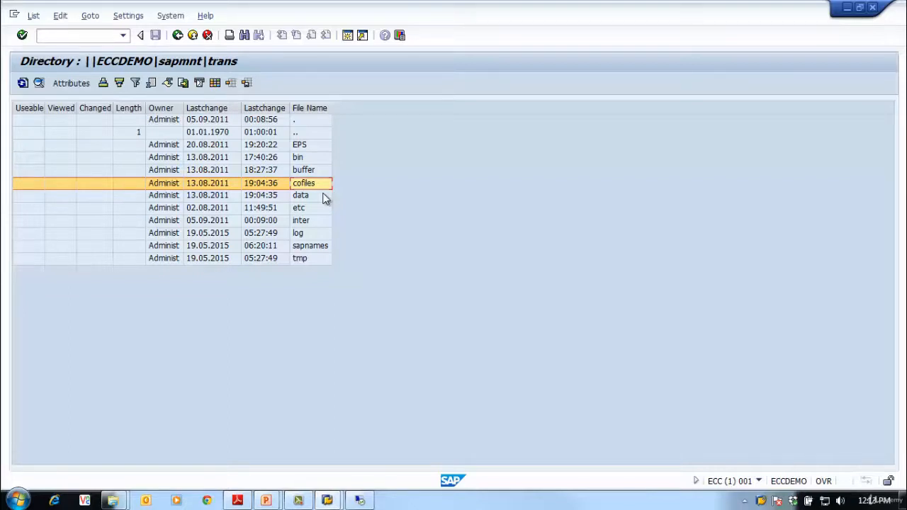
click(301, 237)
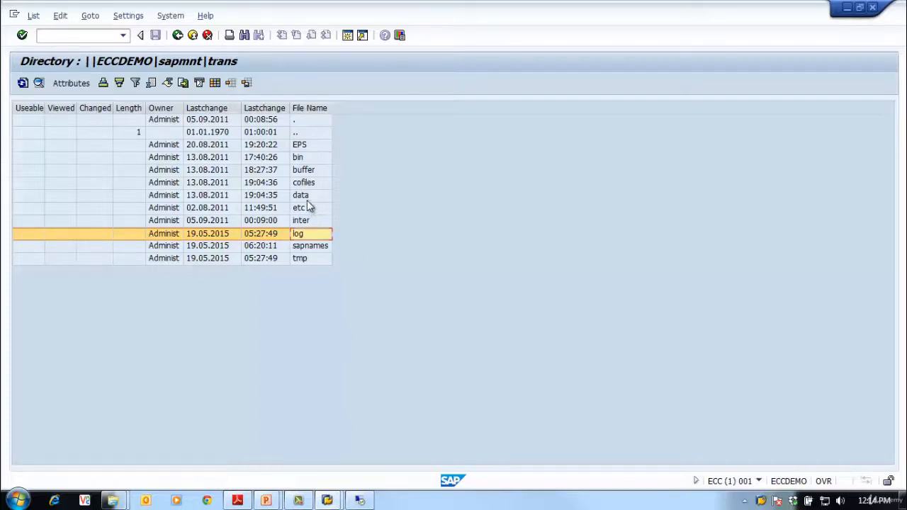
click(315, 258)
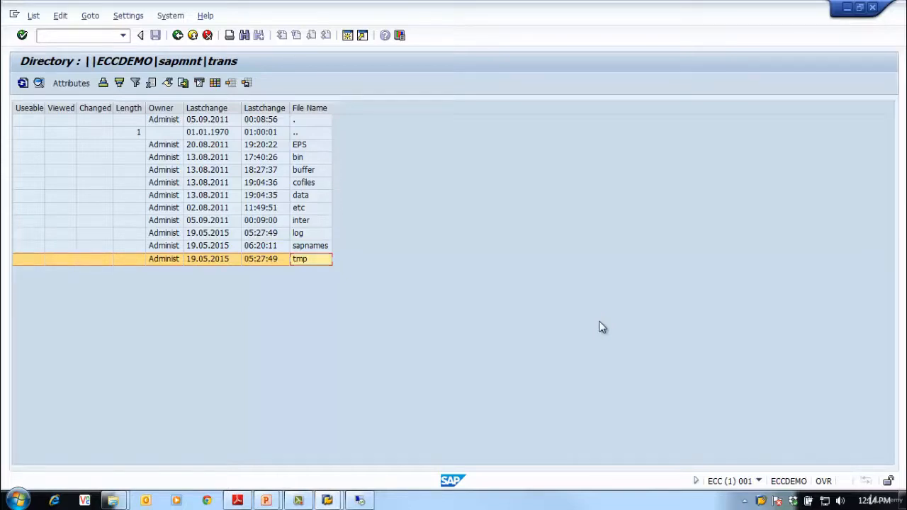
click(325, 234)
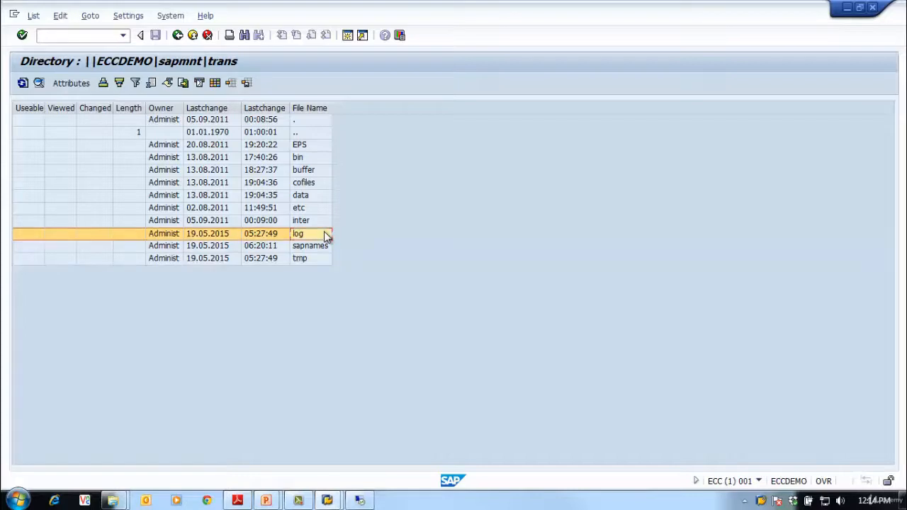
click(301, 260)
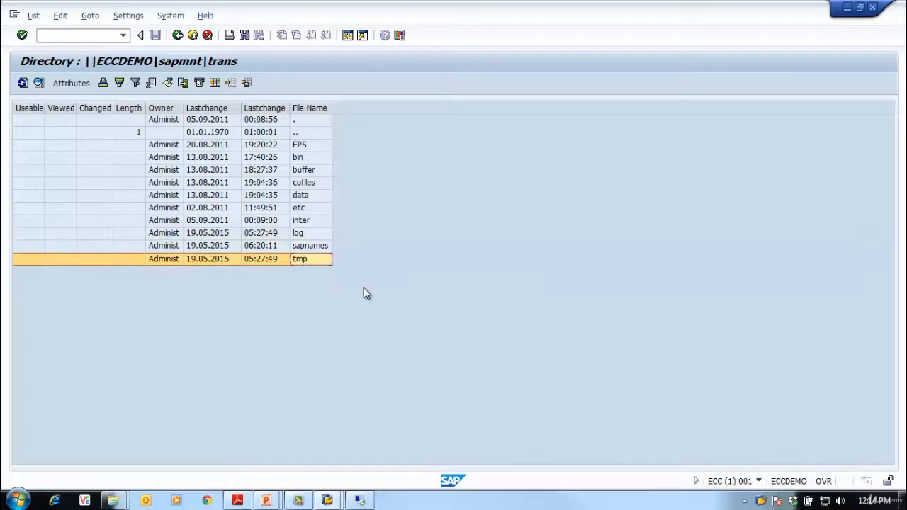
click(313, 247)
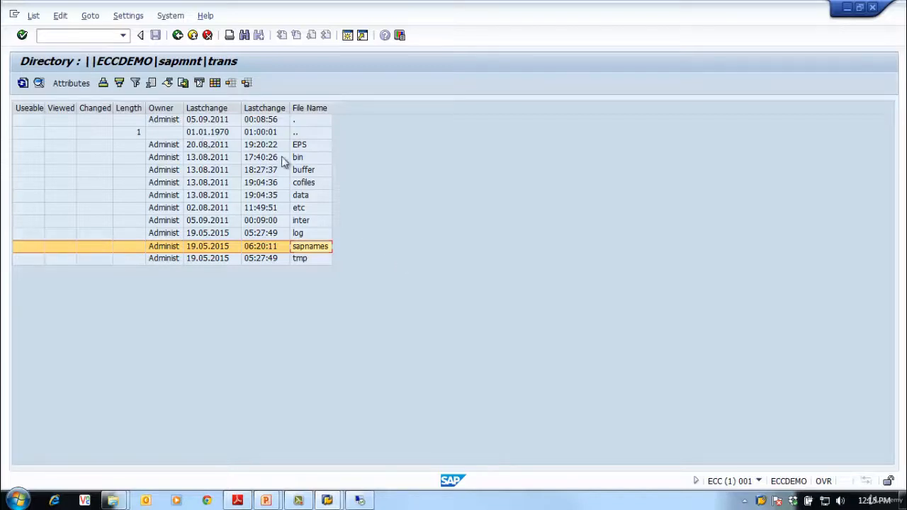
click(297, 147)
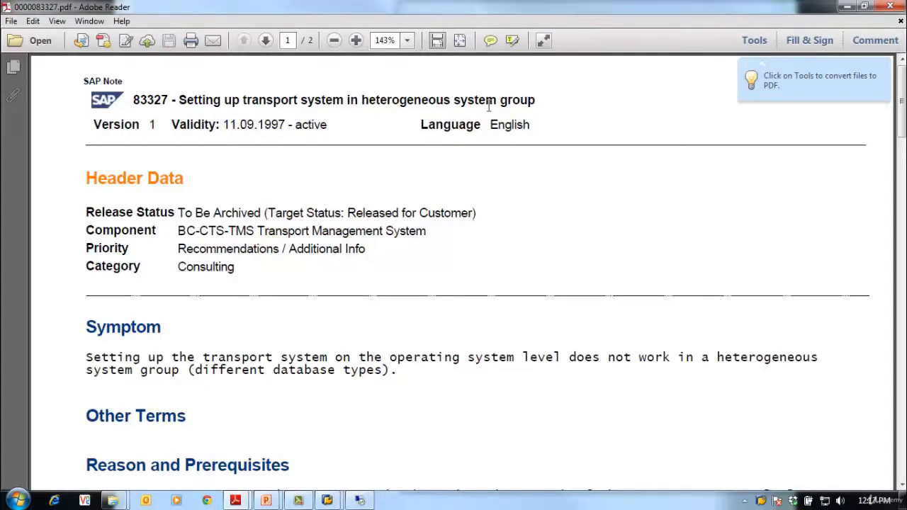
Step: Read SAP Note 83327 in Adobe Reader, covering transport system setup in a heterogeneous system group
scroll(566, 184, down, 10)
scroll(577, 215, up, 5)
scroll(576, 216, up, 5)
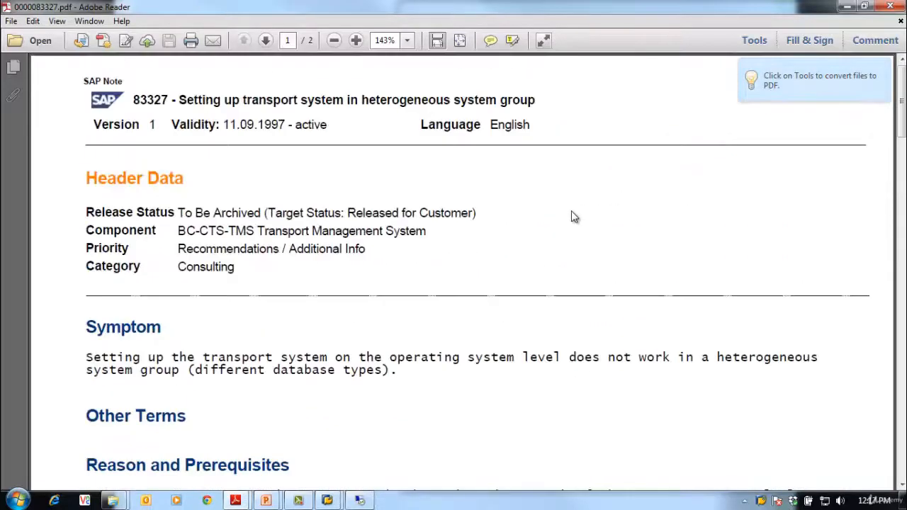
scroll(574, 214, down, 6)
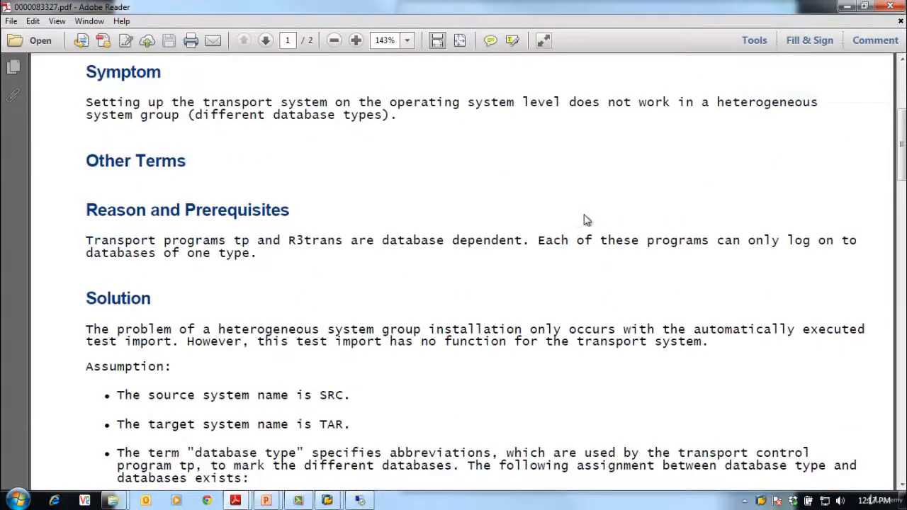
scroll(585, 219, down, 3)
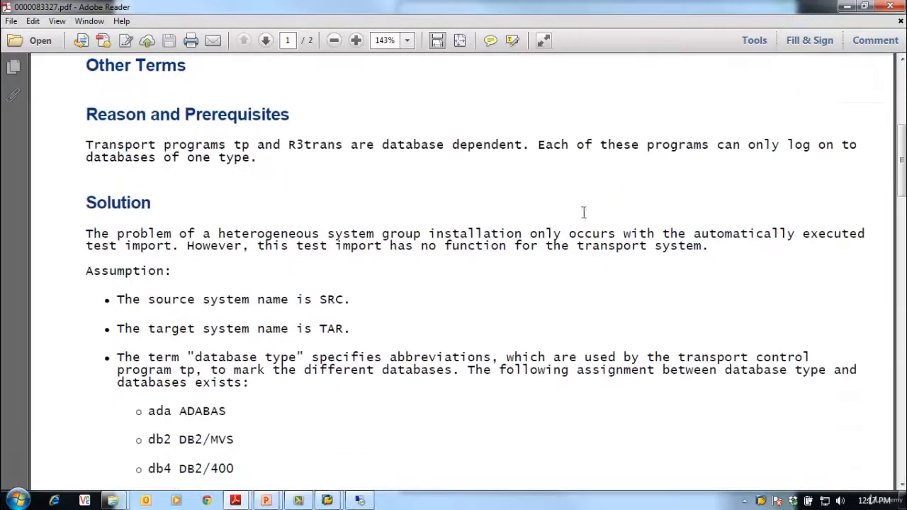
scroll(582, 213, down, 12)
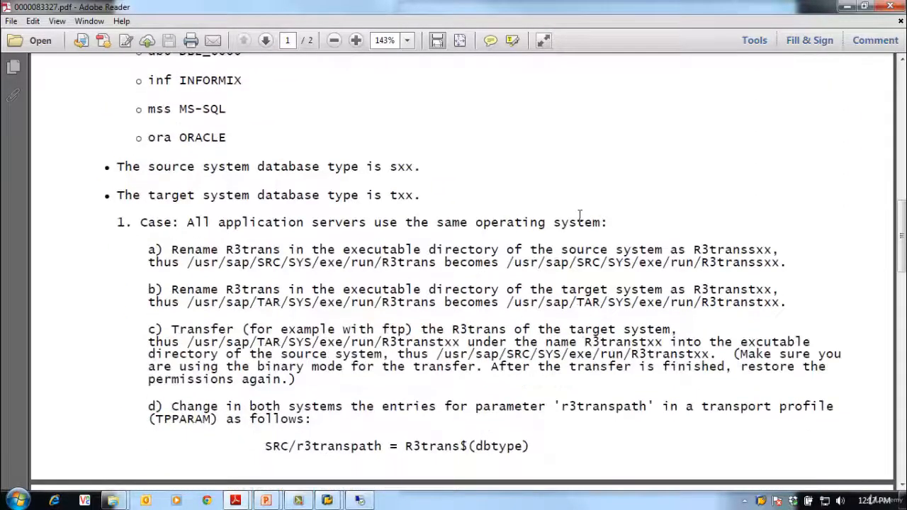
scroll(579, 214, down, 3)
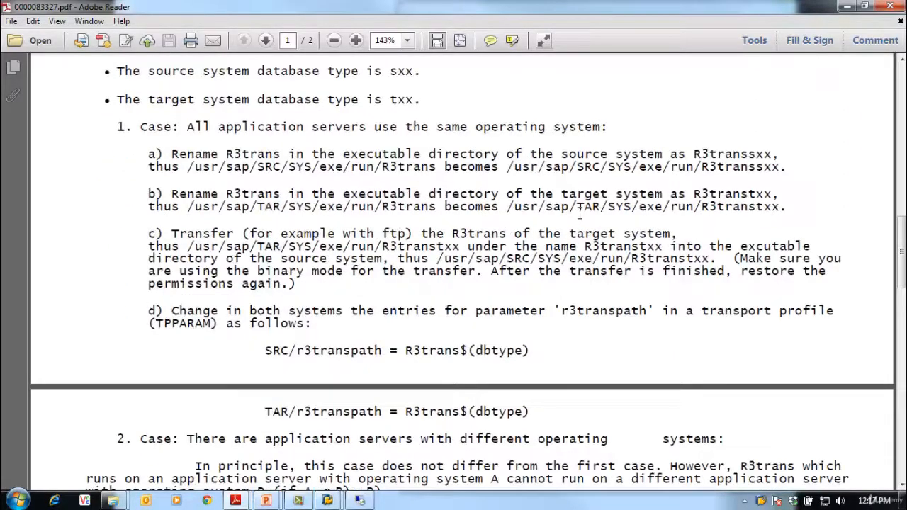
scroll(579, 213, down, 5)
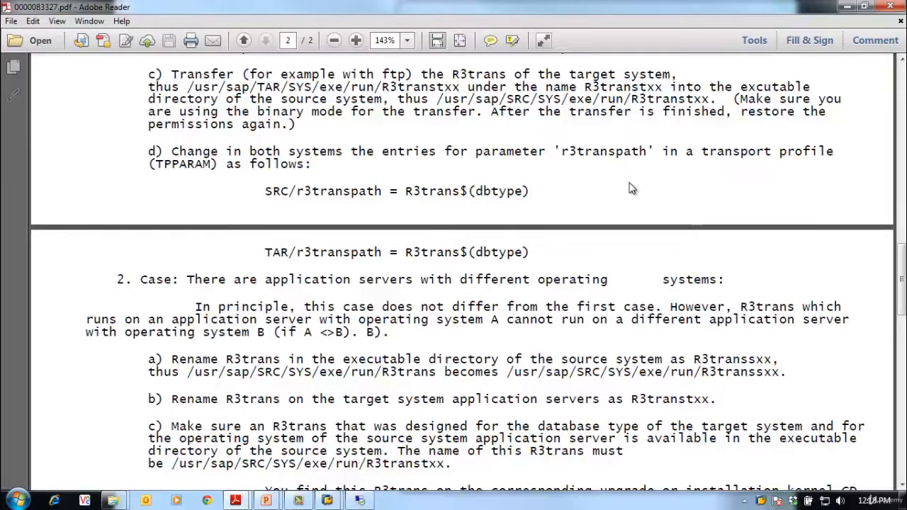
scroll(676, 183, down, 4)
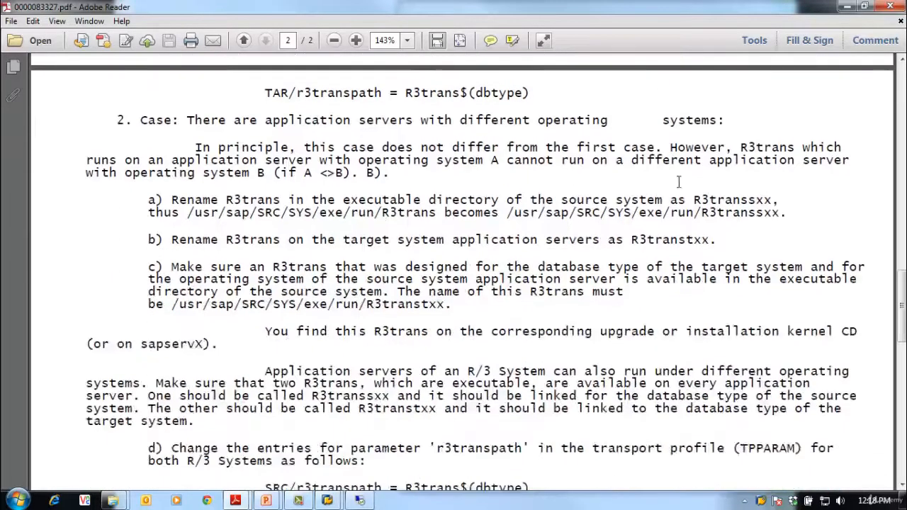
scroll(678, 182, down, 5)
scroll(554, 308, down, 3)
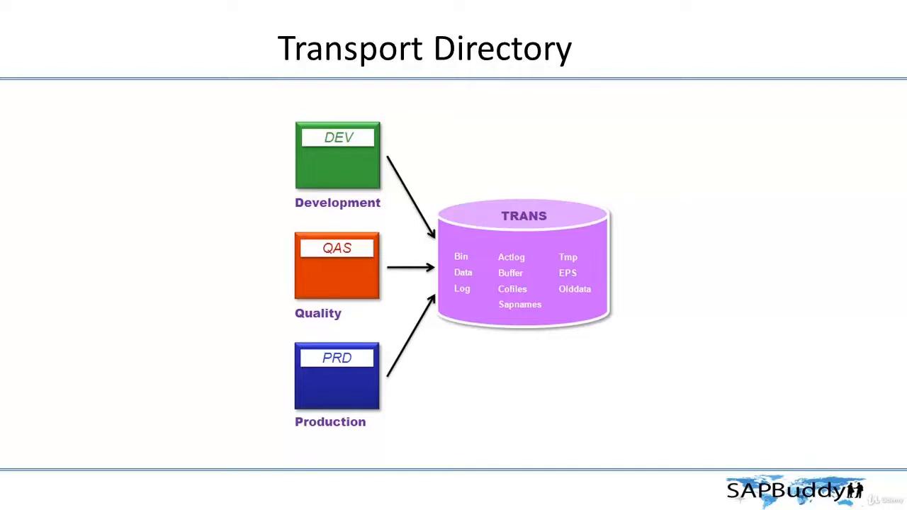
key(Right)
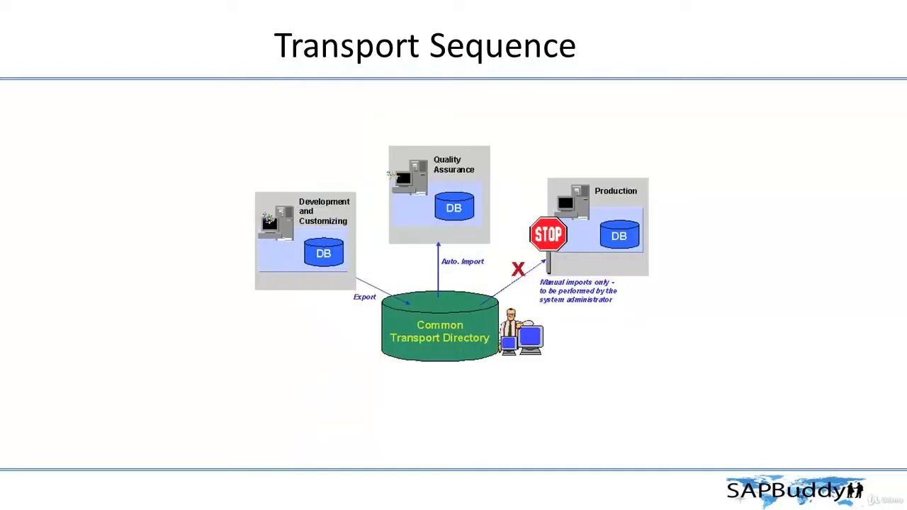
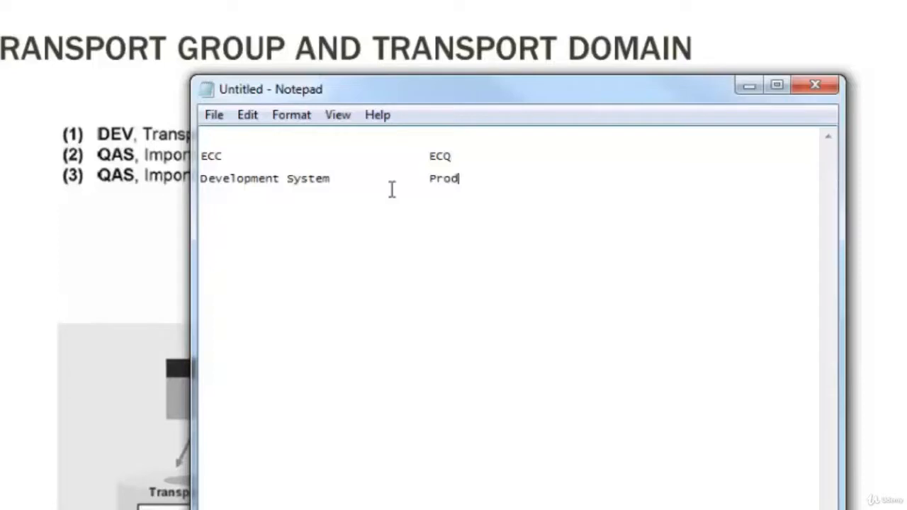
Step: Label ECQ as "Productive System" in the Notepad notes and review the two system entries
text(ystem)
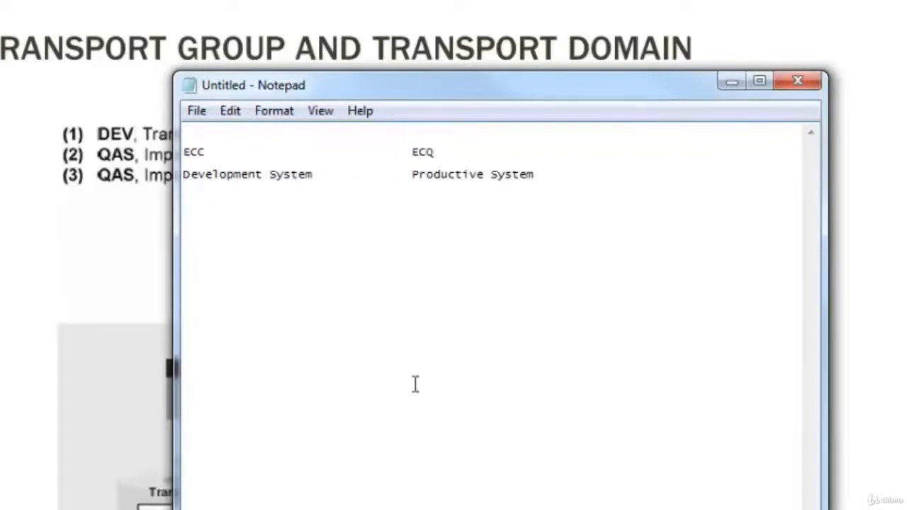
click(318, 173)
drag(318, 174, 182, 145)
click(407, 167)
drag(428, 151, 534, 192)
click(546, 233)
Step: Reposition and resize the Notepad window over the transport domain slide
drag(493, 104, 463, 29)
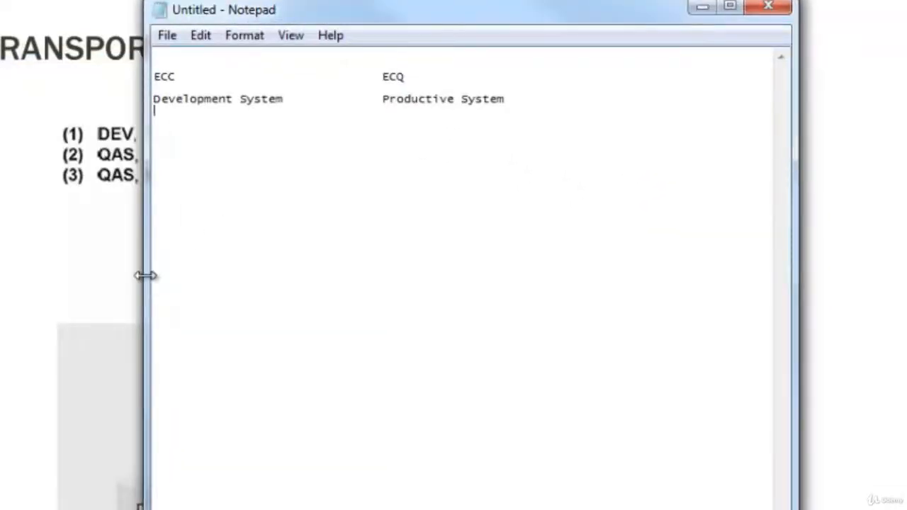
drag(146, 276, 453, 309)
drag(596, 19, 612, 84)
drag(807, 387, 847, 390)
drag(464, 347, 323, 338)
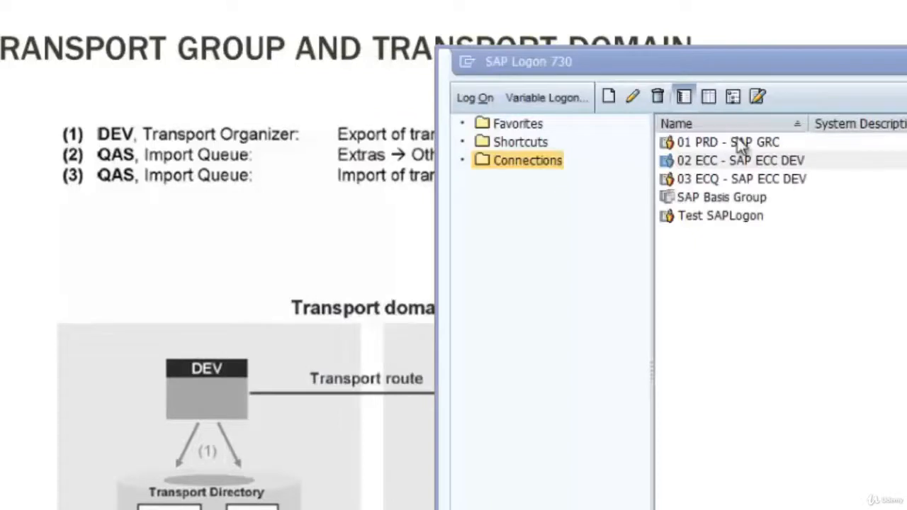
Step: Move the SAP Logon 730 window over and select the 02 ECC - SAP ECC DEV connection
double_click(755, 164)
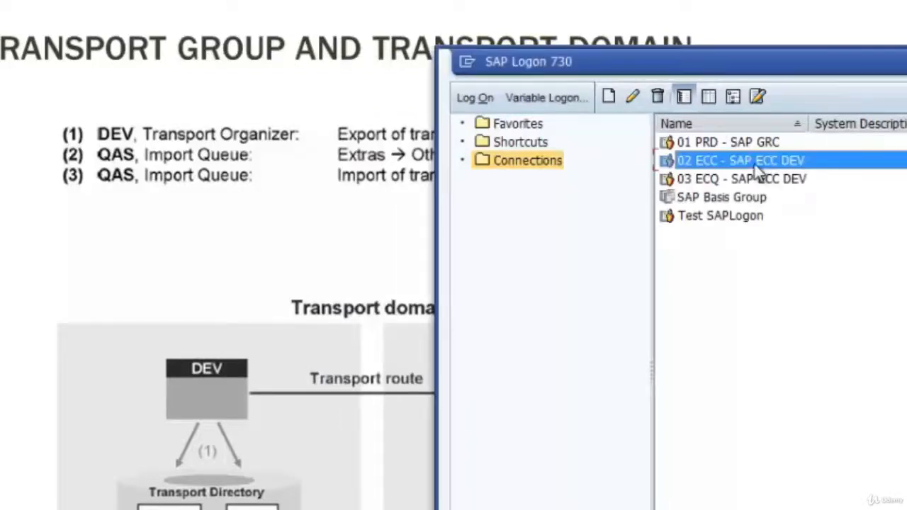
drag(660, 61, 589, 65)
click(656, 181)
click(654, 163)
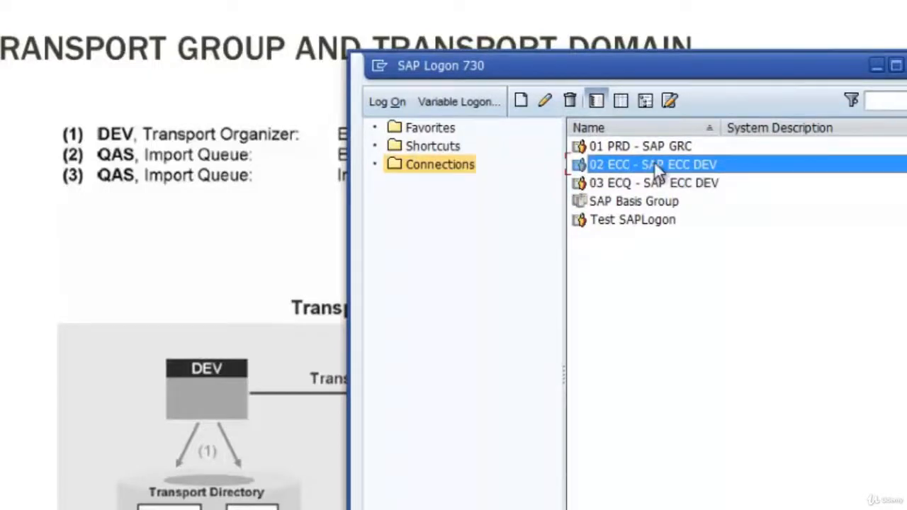
Step: Switch to the 192.168.1.52 remote desktop session and unlock the server as eccadm by entering the account password
drag(598, 62, 587, 64)
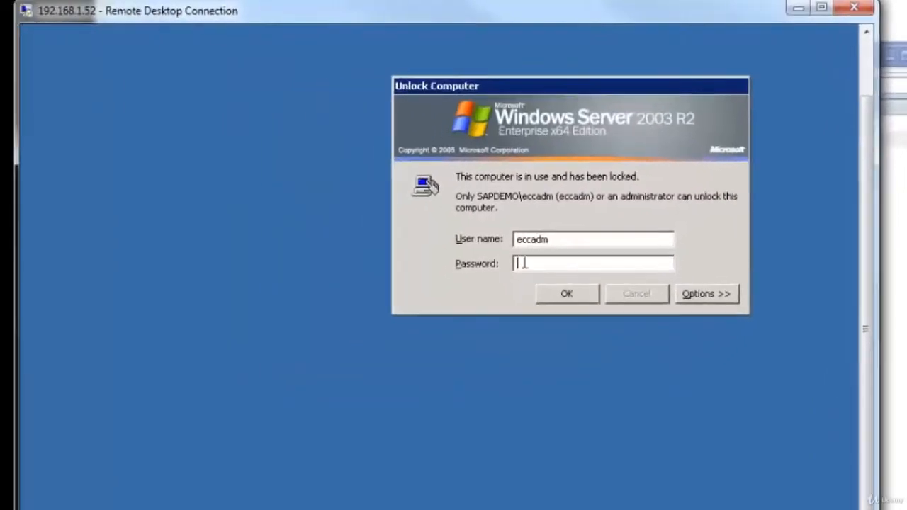
text(••••••••)
key(Return)
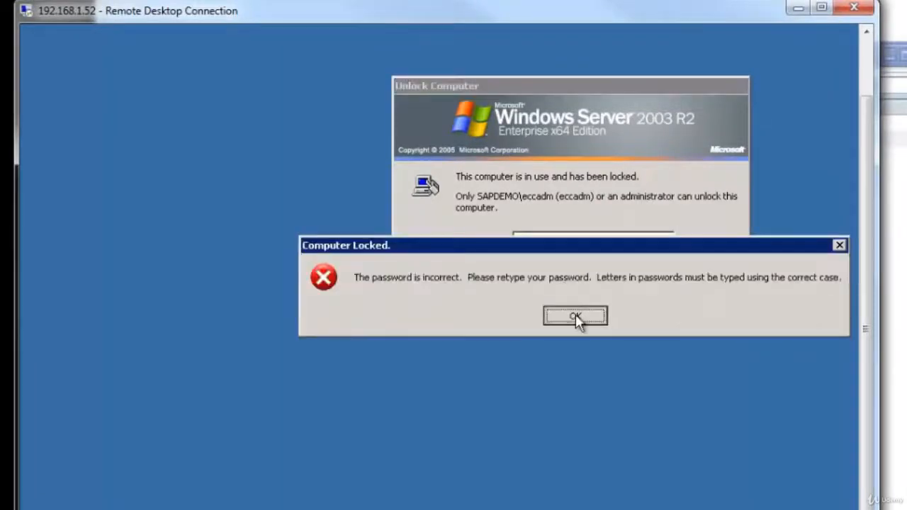
click(575, 317)
text(••••••••)
key(Return)
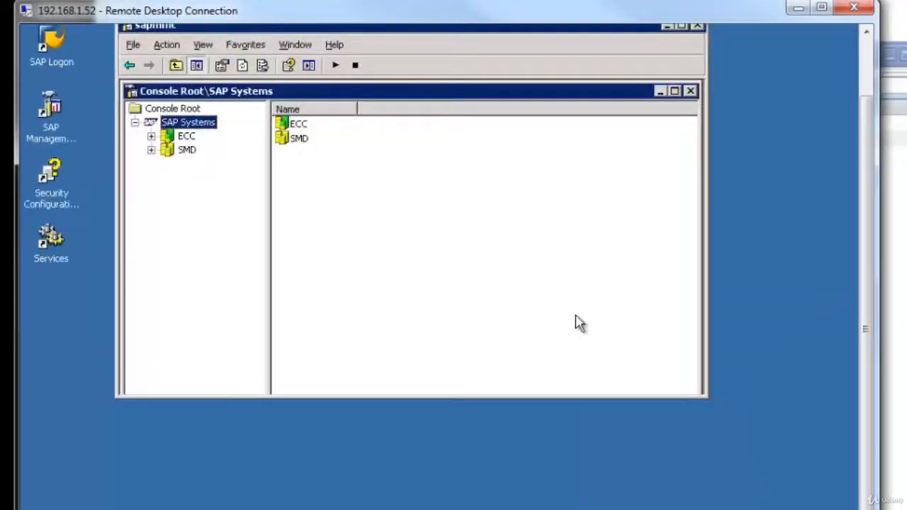
Step: Minimise the sapmmc console on the remote server and browse to the C:\usr\sap\trans folder in Windows Explorer
drag(866, 245, 782, 151)
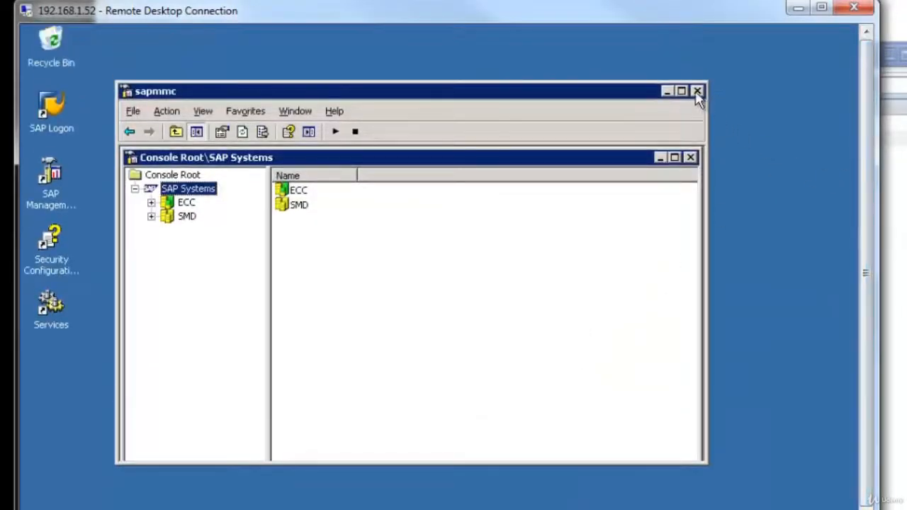
click(666, 91)
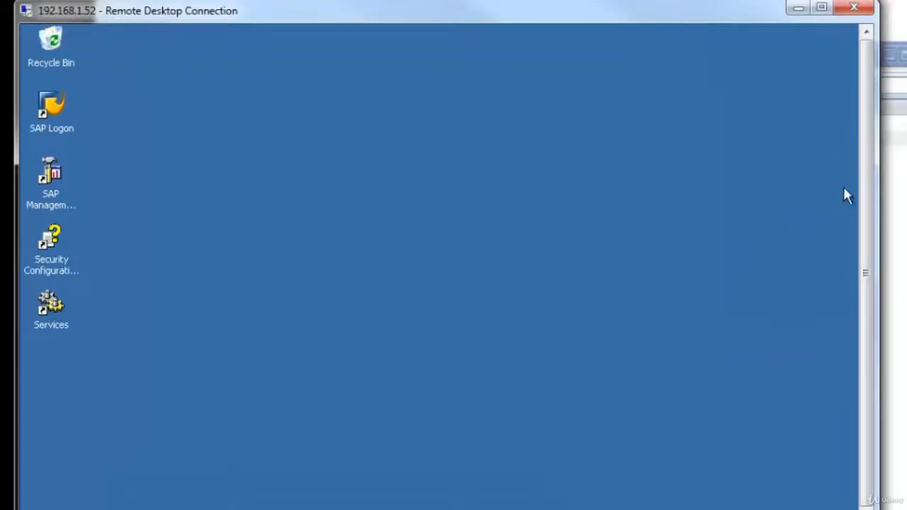
drag(866, 178, 866, 235)
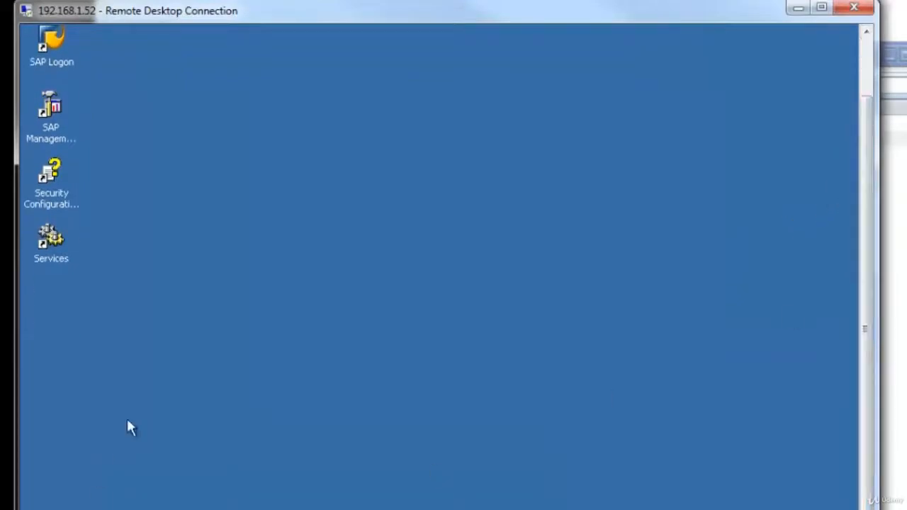
click(42, 509)
click(104, 262)
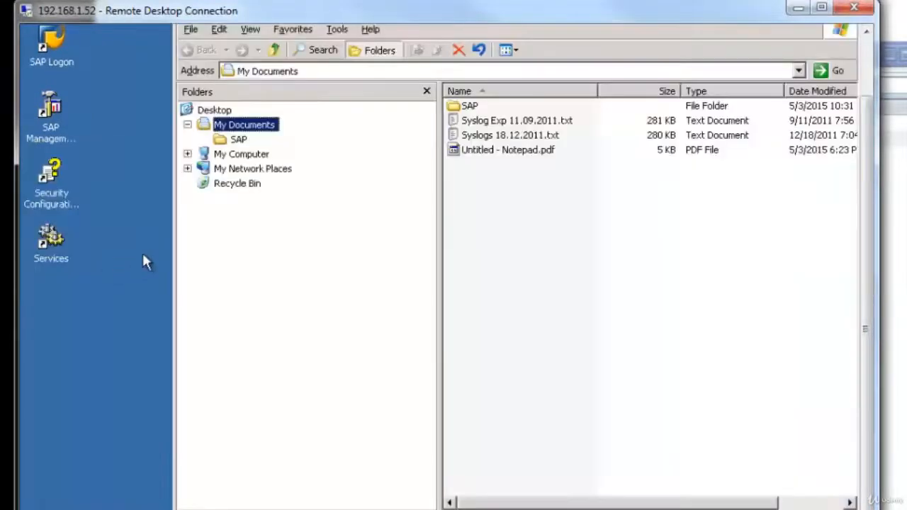
click(187, 153)
click(244, 184)
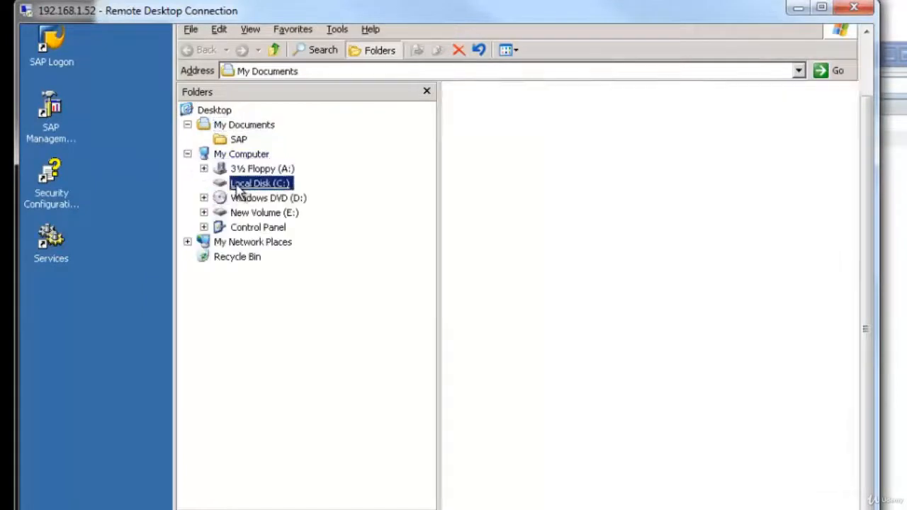
click(254, 315)
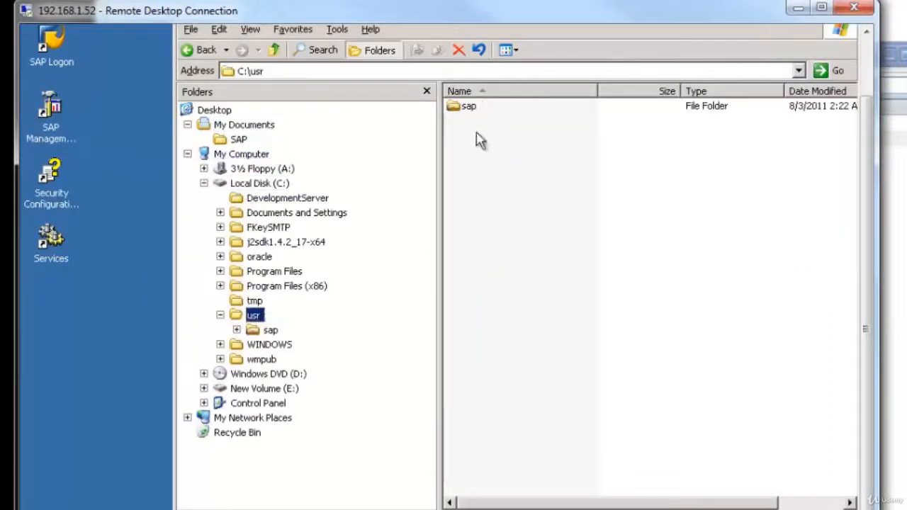
double_click(468, 108)
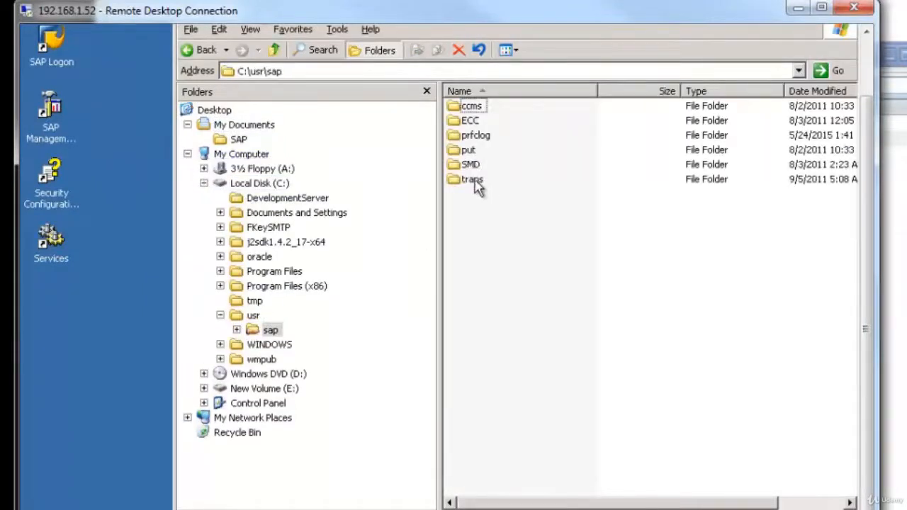
double_click(474, 181)
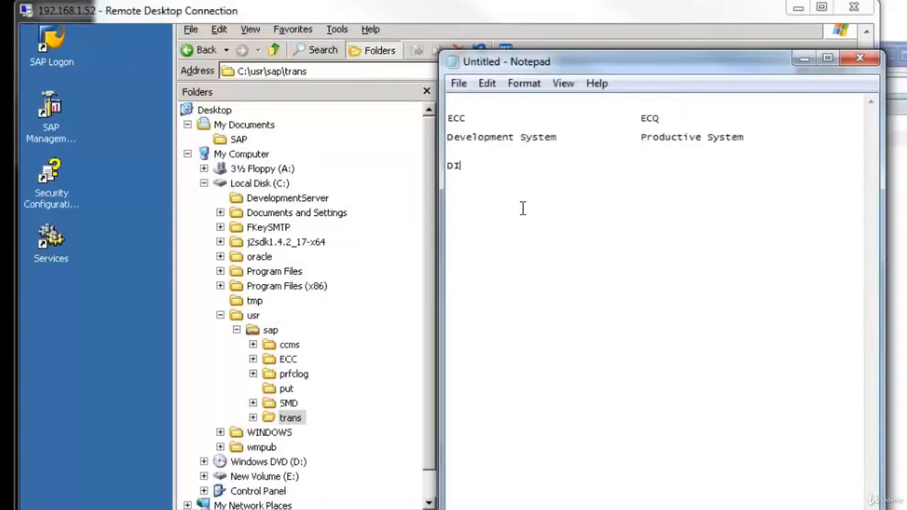
Step: Clear the stray text in the Notepad notes and enter the path \\eccdemo\saptrans\trans under Development System
key(BackSpace)
key(BackSpace)
key(BackSpace)
key(BackSpace)
key(BackSpace)
drag(567, 67, 529, 154)
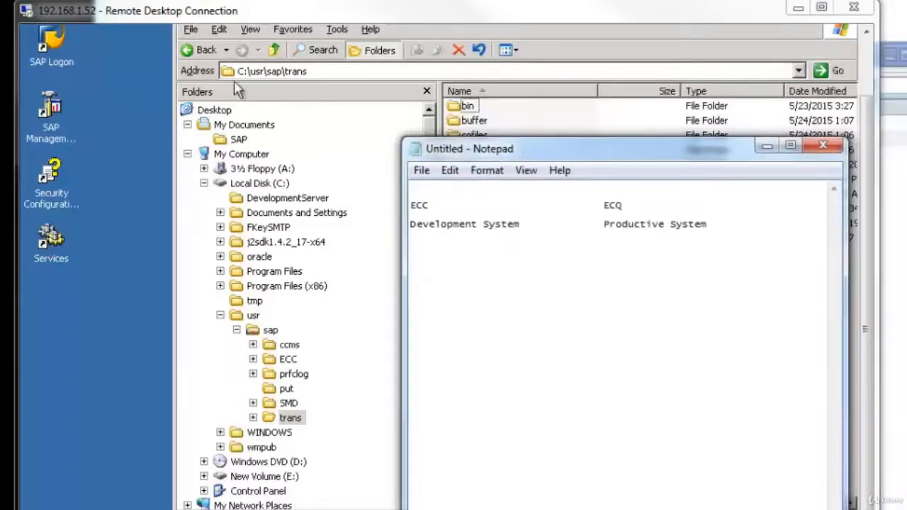
text(\\eccdemo)
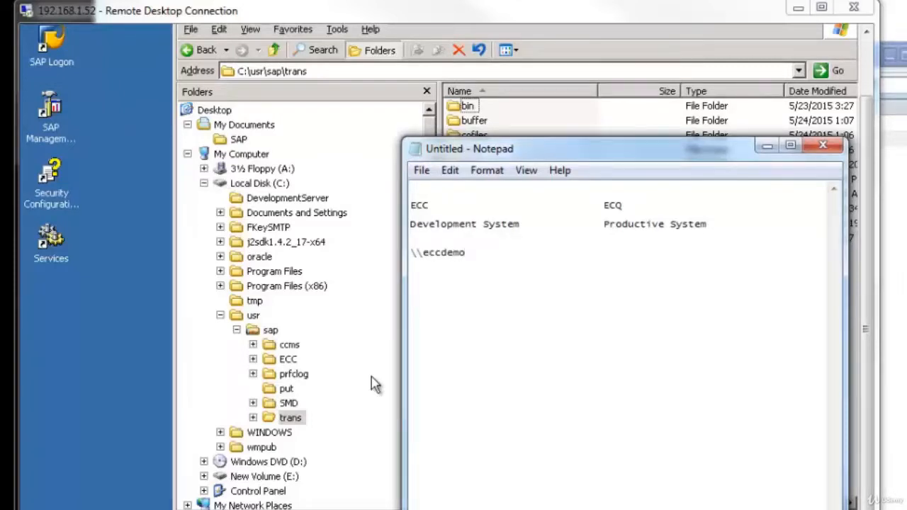
text(\saptrans\trans)
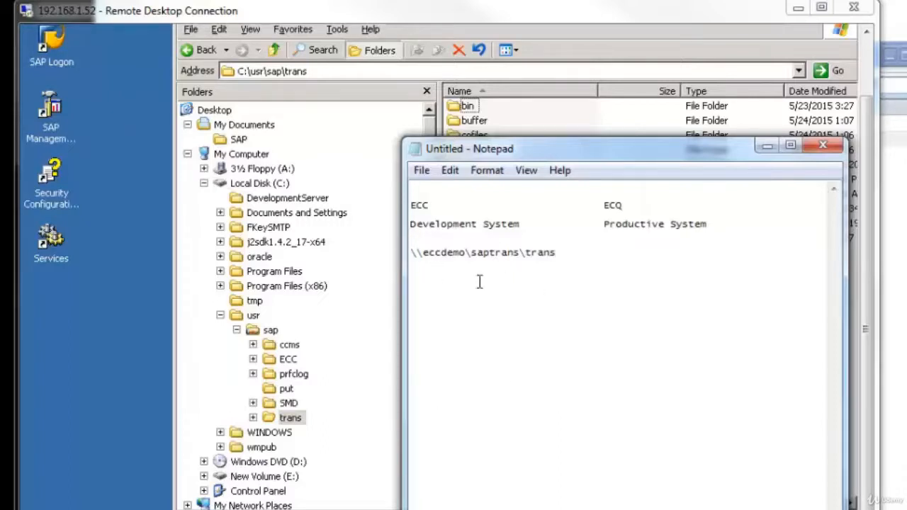
Step: Reposition and widen the Notepad window, and start a network path with \\ in the ECQ column
drag(555, 152, 435, 85)
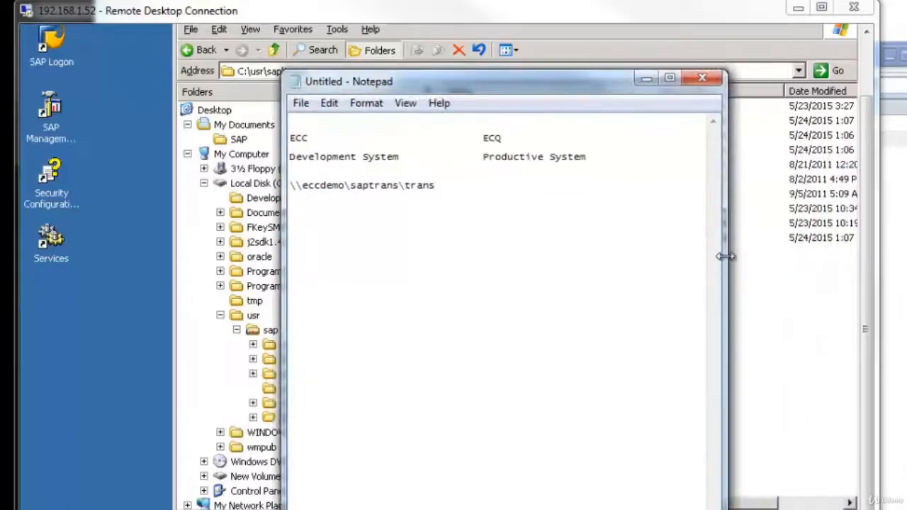
drag(724, 256, 829, 275)
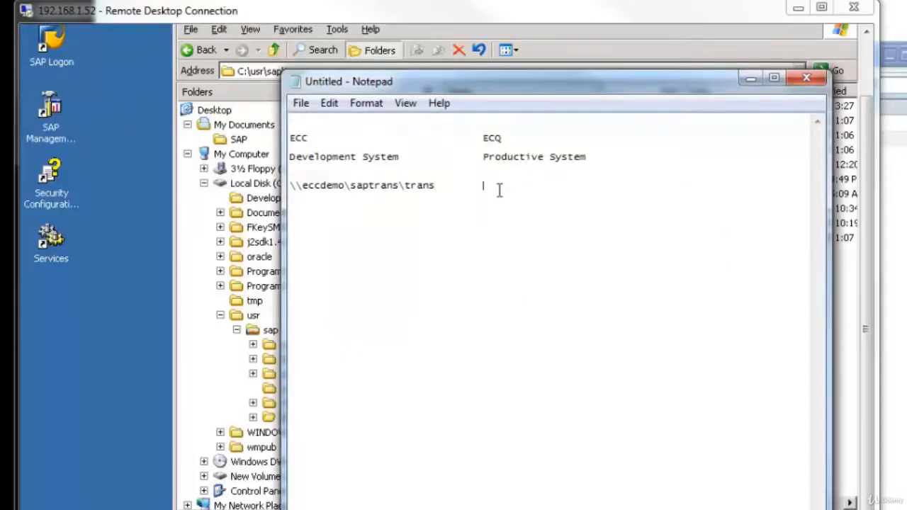
key(Tab)
key(Tab)
text(\\)
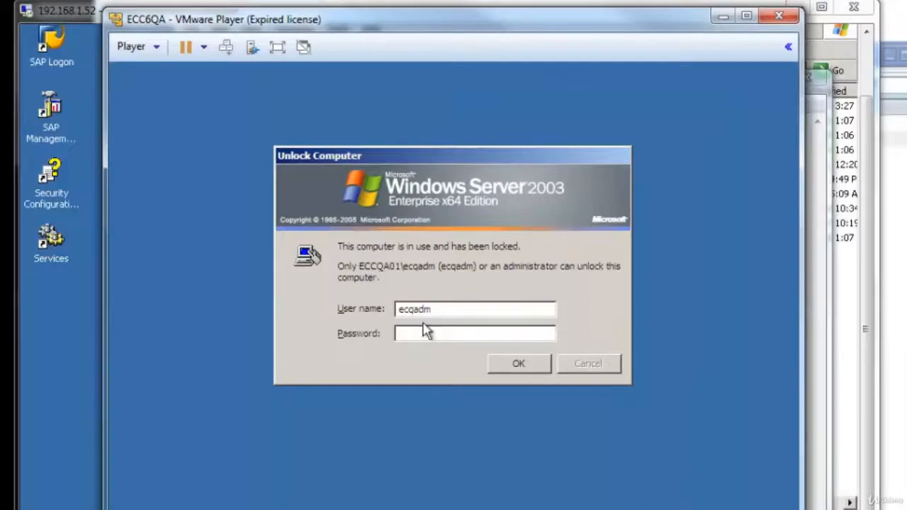
Step: Unlock the ECC6QA virtual machine as ecqadm by entering the account password, and minimise its sapmmc console
text(•••••••••)
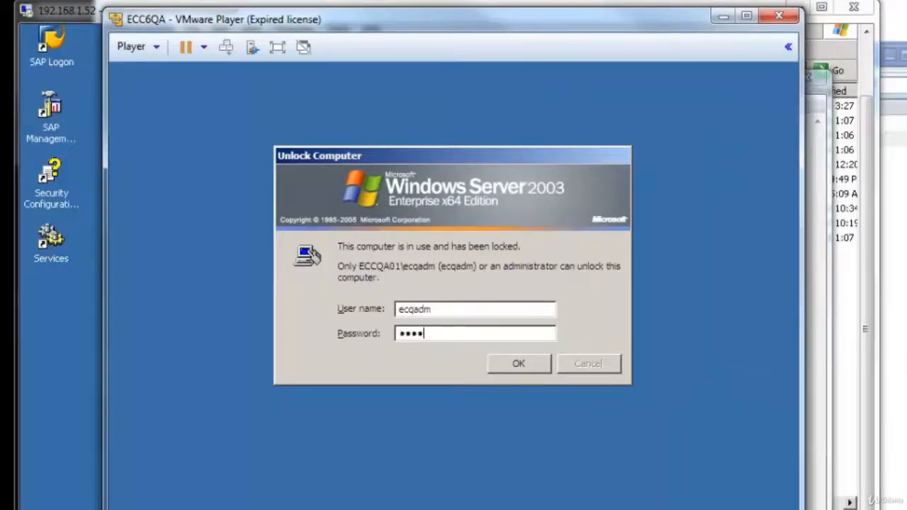
key(Return)
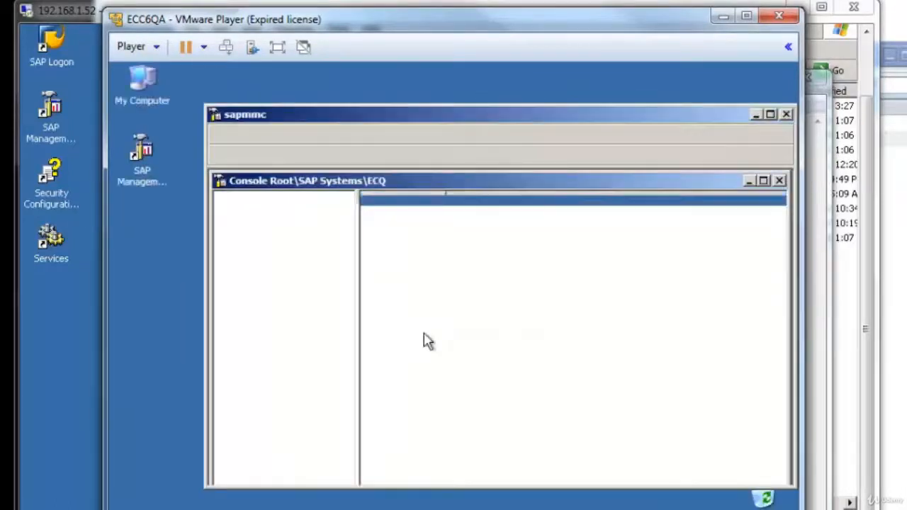
click(753, 114)
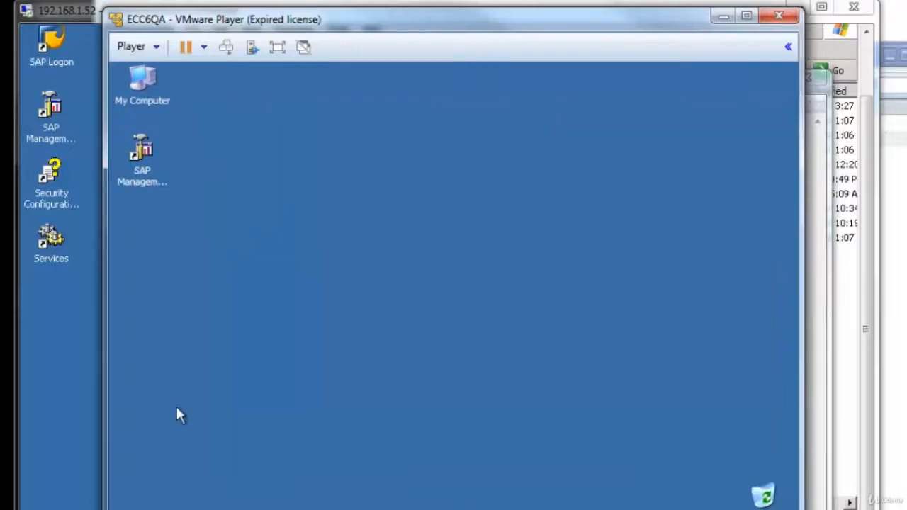
Step: Look up the ECC6QA machine's host name by running hostname in a Command Prompt
key(super)
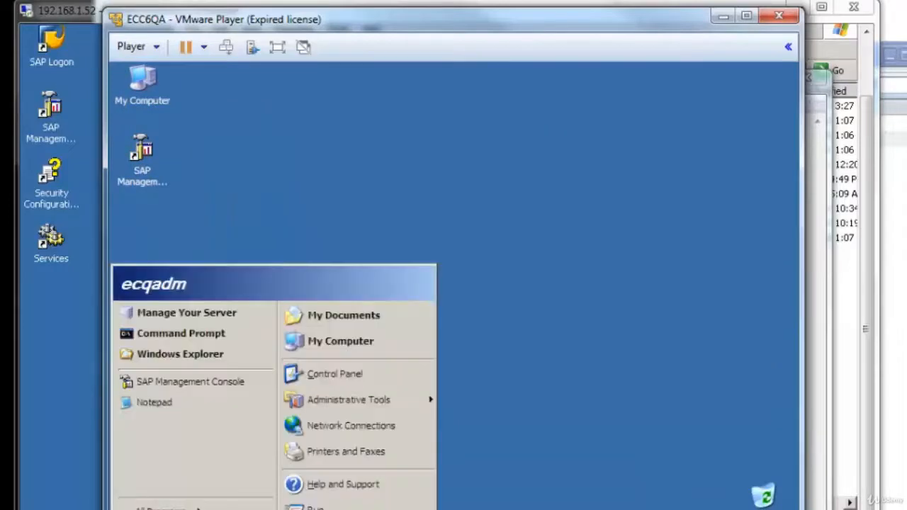
click(201, 337)
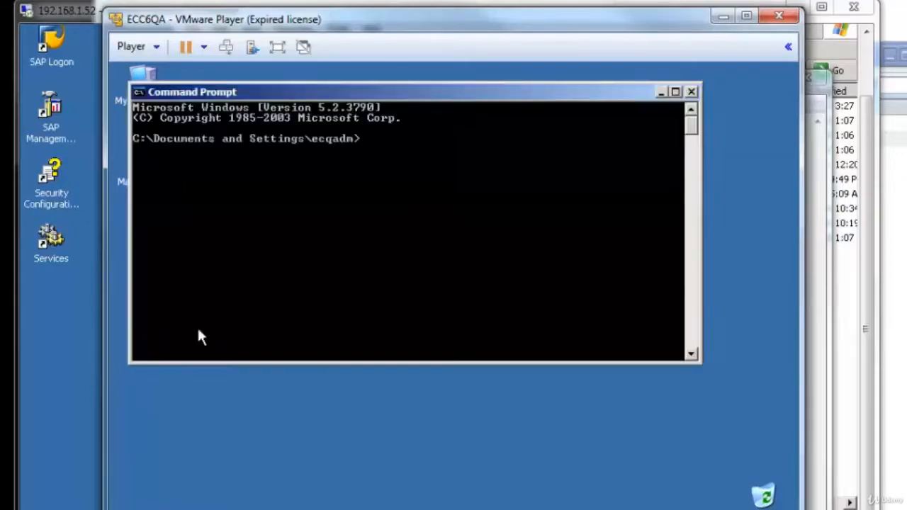
text(hostname)
key(Return)
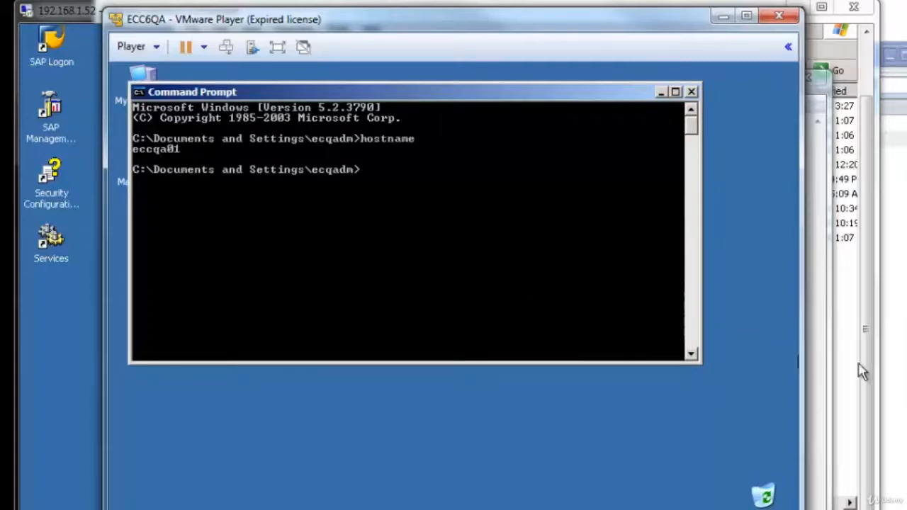
Step: Return to the Notepad notes beside the Command Prompt and extend the ECQ path to \\eccqa01\sapmnt
key(alt+Tab)
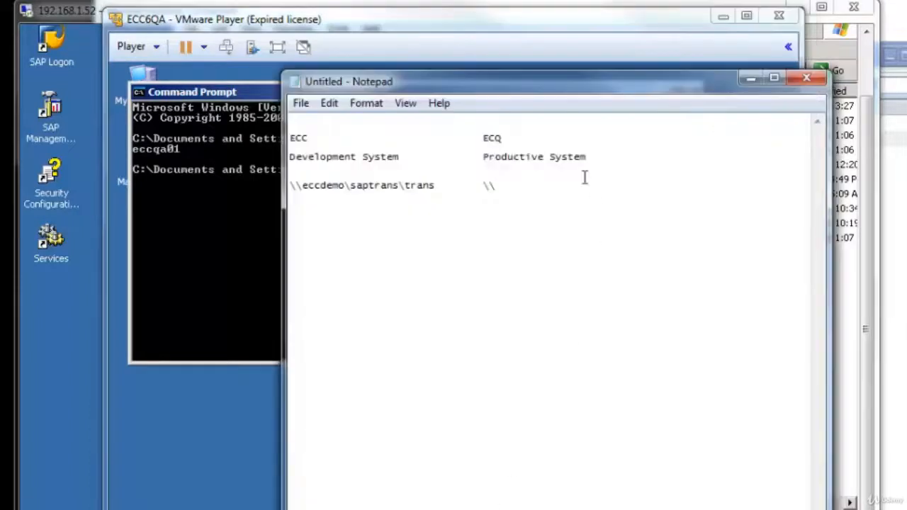
drag(546, 90, 630, 99)
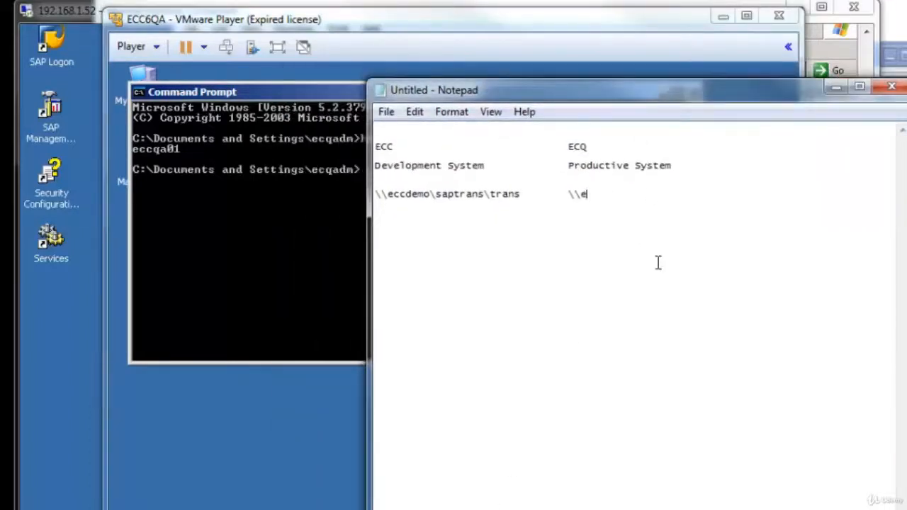
text(cqa01\sap)
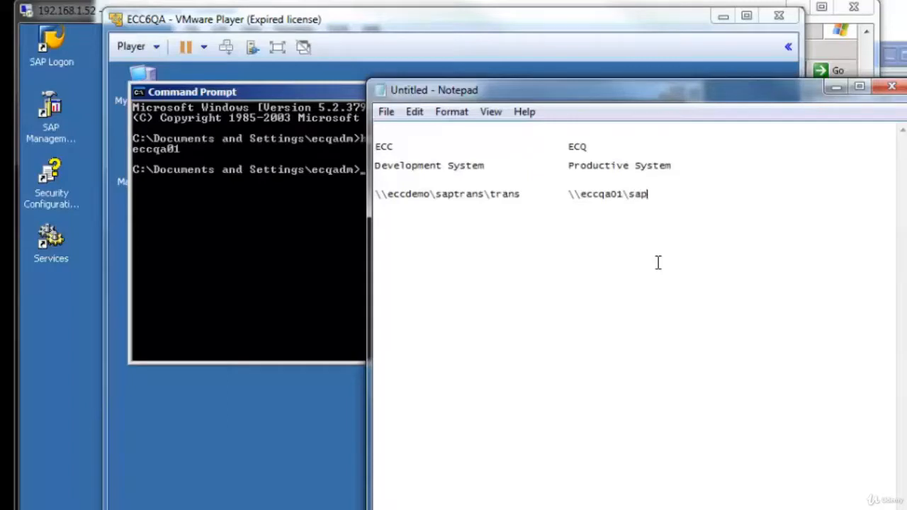
text(mnt)
Step: Correct the ECC path to \\eccdemo\sapmnt\trans and realign the ECQ path with its column
click(483, 196)
key(BackSpace)
key(BackSpace)
key(BackSpace)
key(BackSpace)
key(BackSpace)
text(mnt)
click(519, 194)
key(Tab)
Step: Append \trans to the ECQ path and review both transport directory paths in the notes
click(703, 191)
text(\trans)
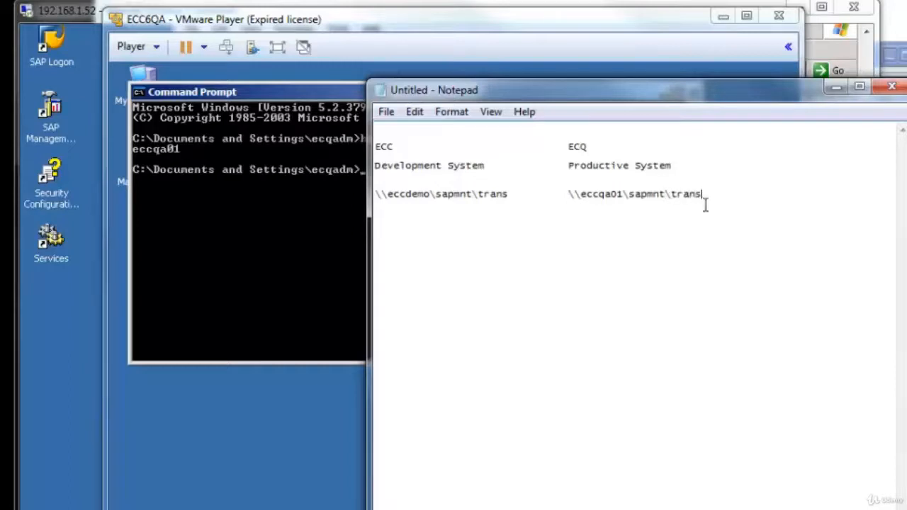
click(520, 196)
drag(730, 196, 611, 195)
click(496, 195)
drag(515, 197, 344, 197)
Step: Open the Run dialog on the ECC6QA machine and move the Notepad notes aside so both are in view
key(alt+Tab)
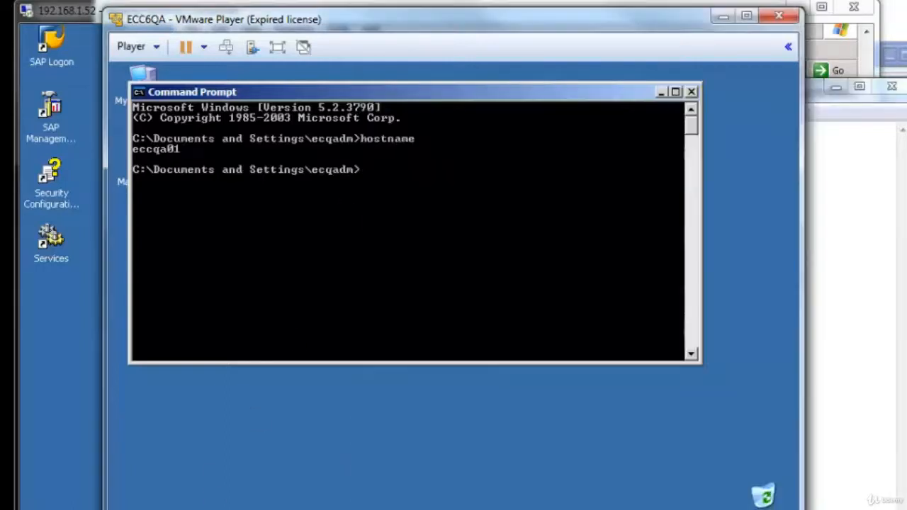
key(super)
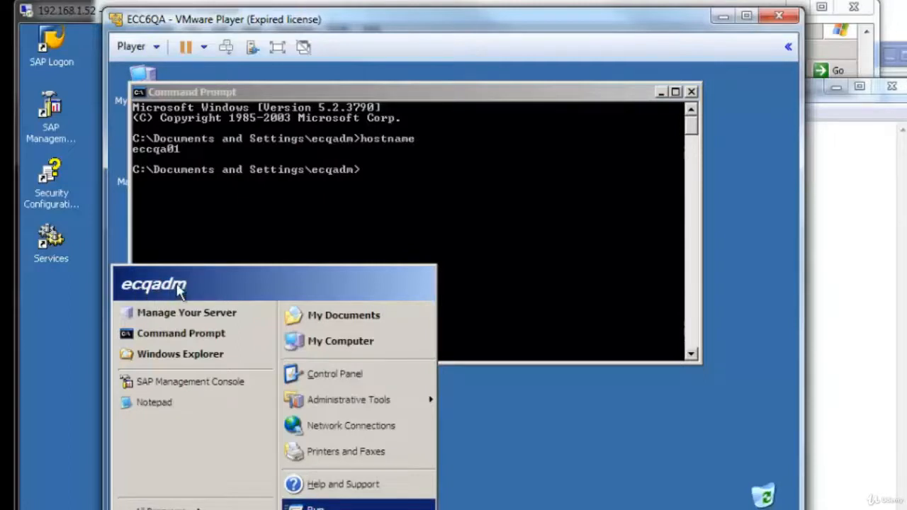
click(374, 504)
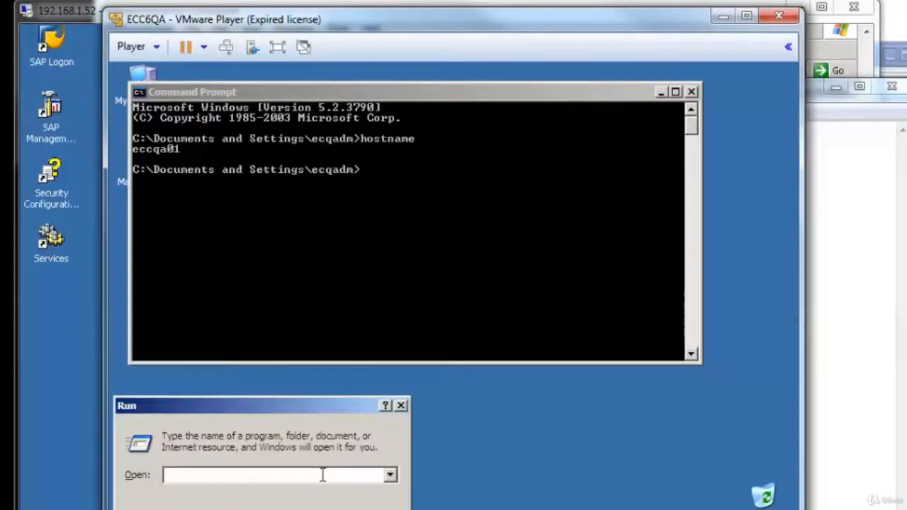
click(869, 479)
drag(654, 99, 720, 86)
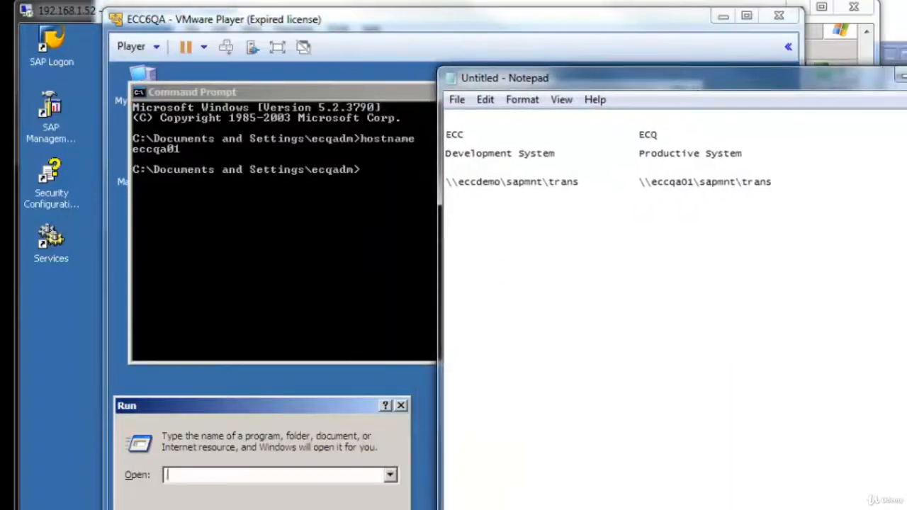
click(182, 486)
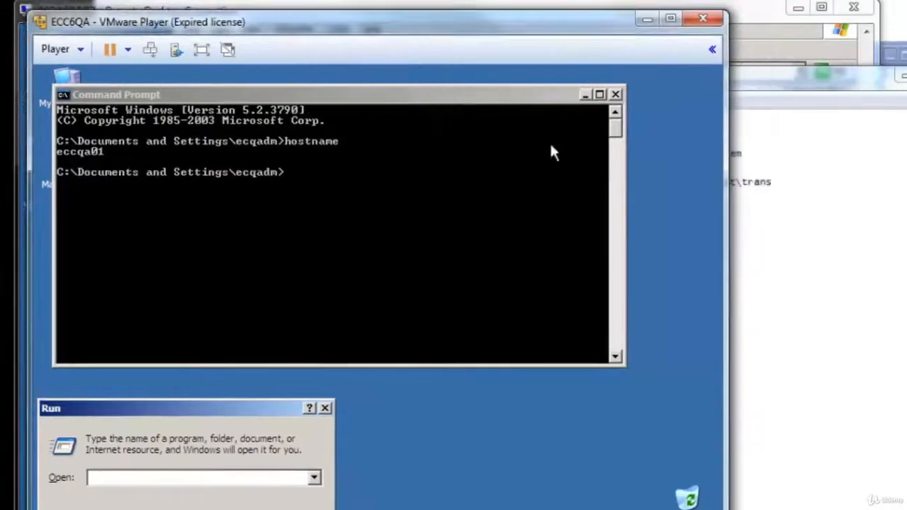
click(670, 58)
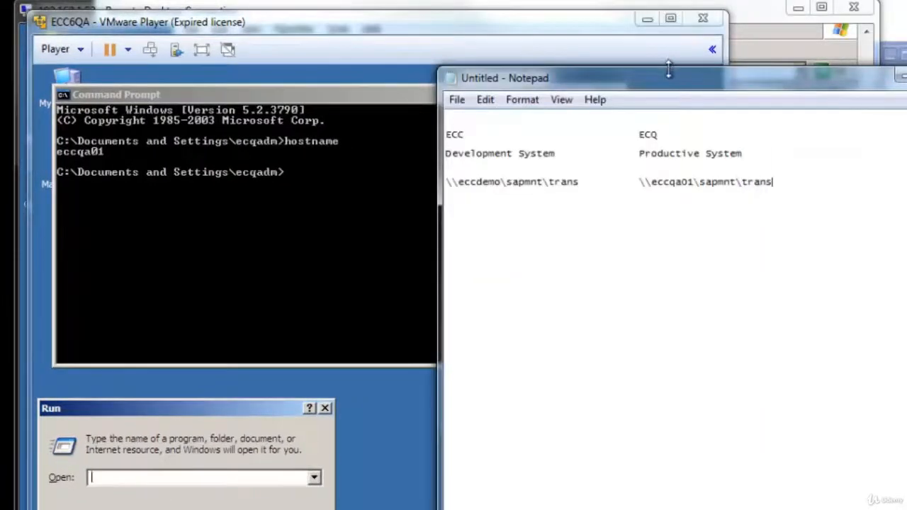
drag(665, 69, 824, 80)
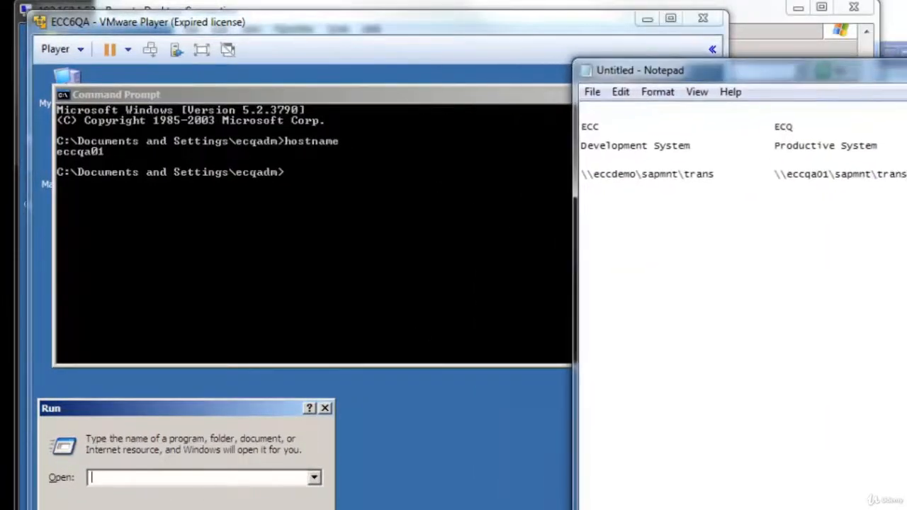
Step: Request the ECC transport directory share \\eccdemo\sapmnt\trans from the ECC6QA machine's Run dialog
click(110, 478)
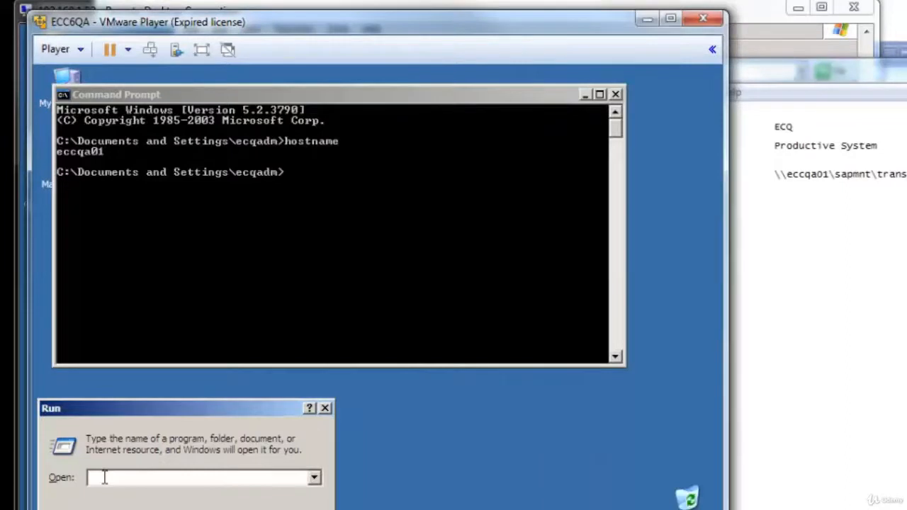
text(\\ecc)
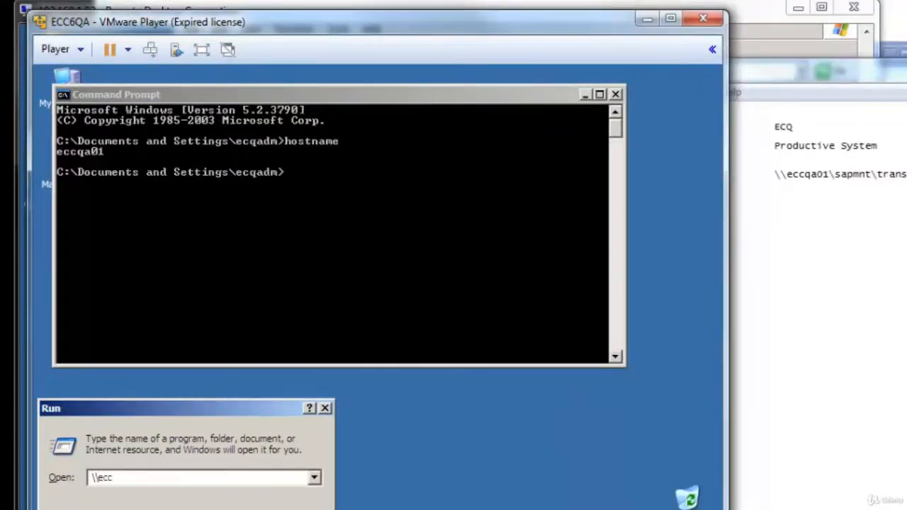
text(demo\sapmnt)
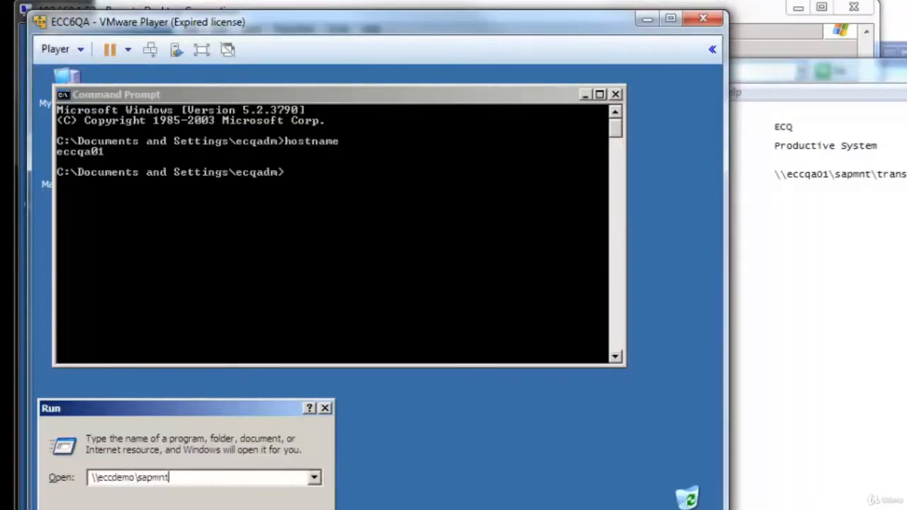
text(\trans)
key(Return)
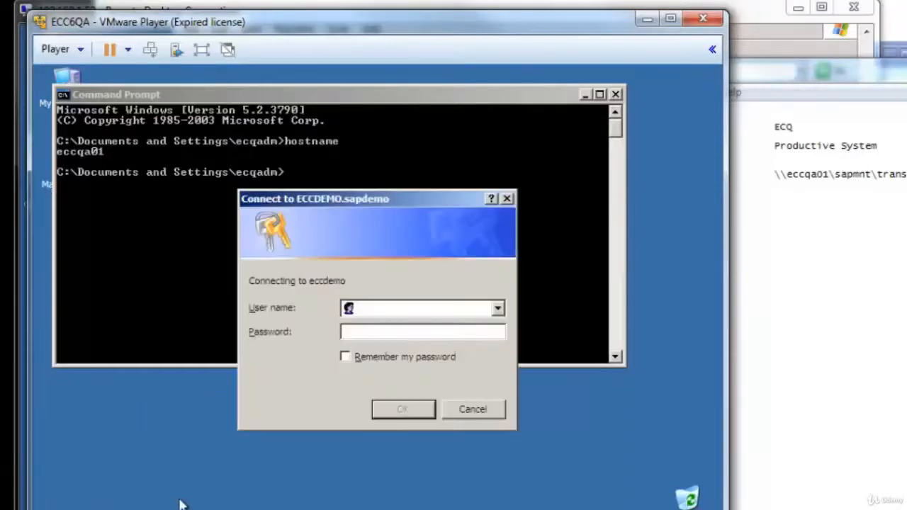
Step: Sign in to eccdemo with the user name eccadm and the account password
text(eccadm)
key(Tab)
text(********)
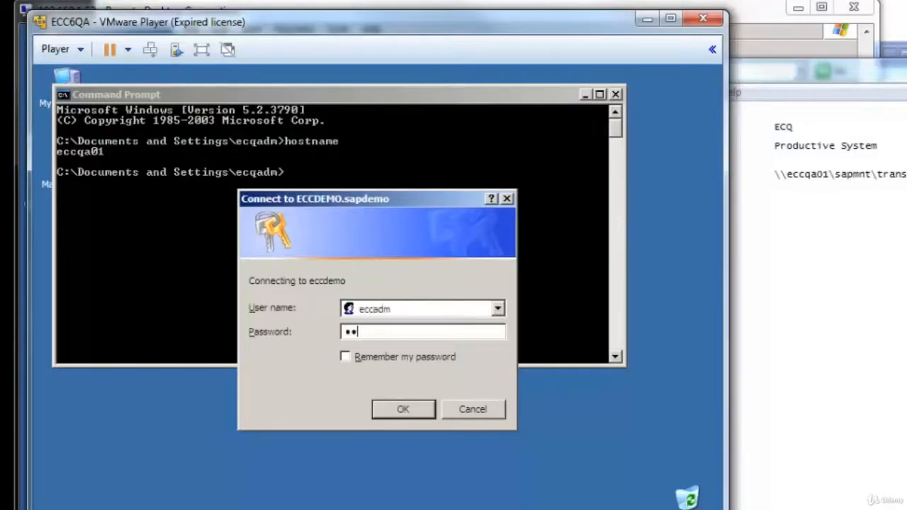
key(Return)
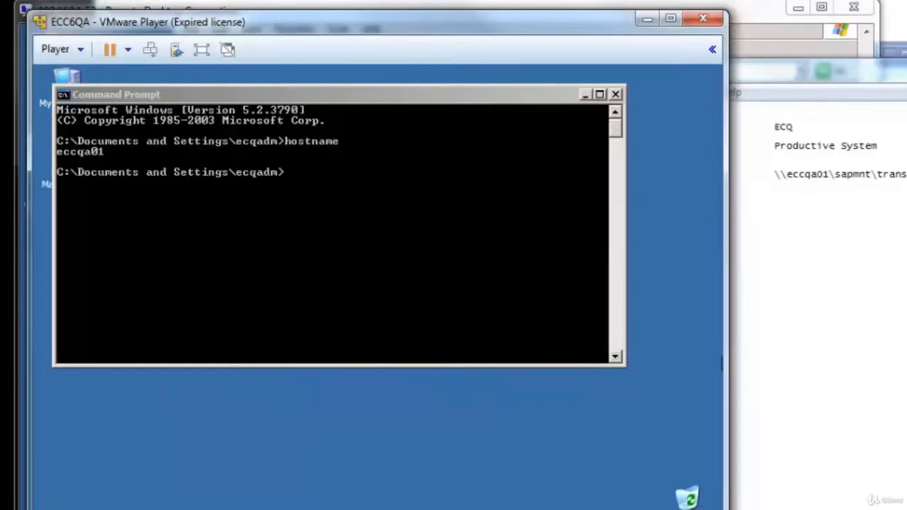
Step: Ping eccdemo from the ECC6QA Command Prompt, moving its window clear of the opened share folder
click(730, 362)
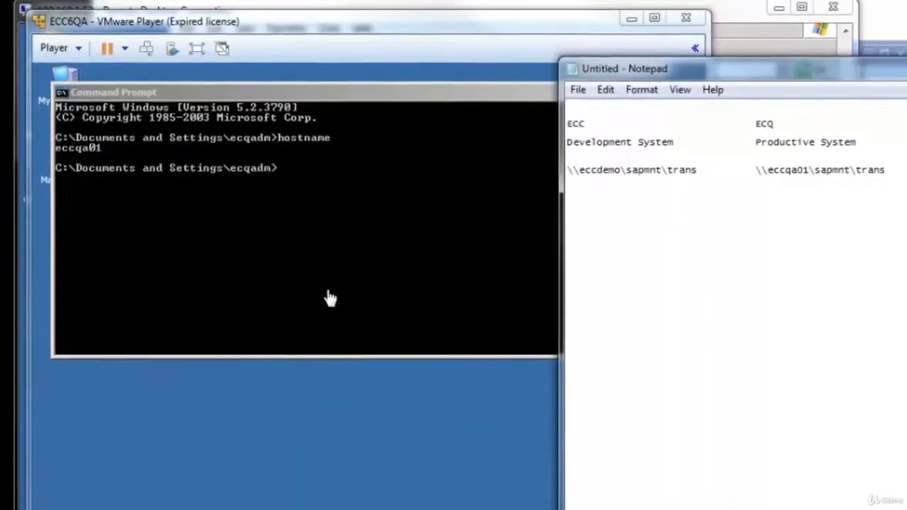
click(318, 186)
click(317, 186)
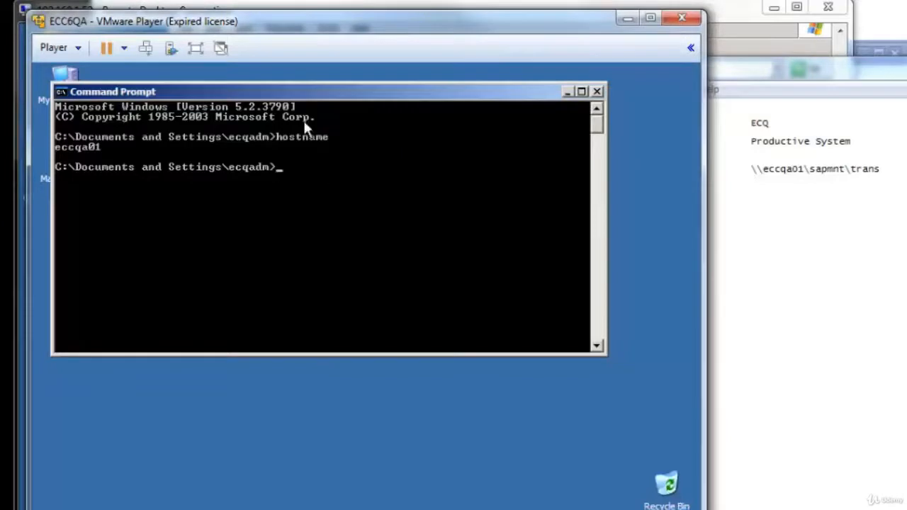
text(ping)
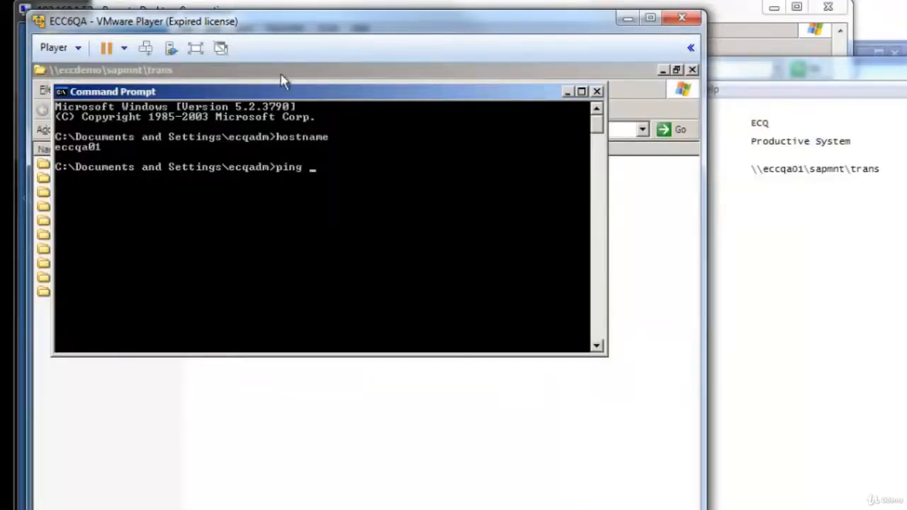
drag(282, 97, 344, 220)
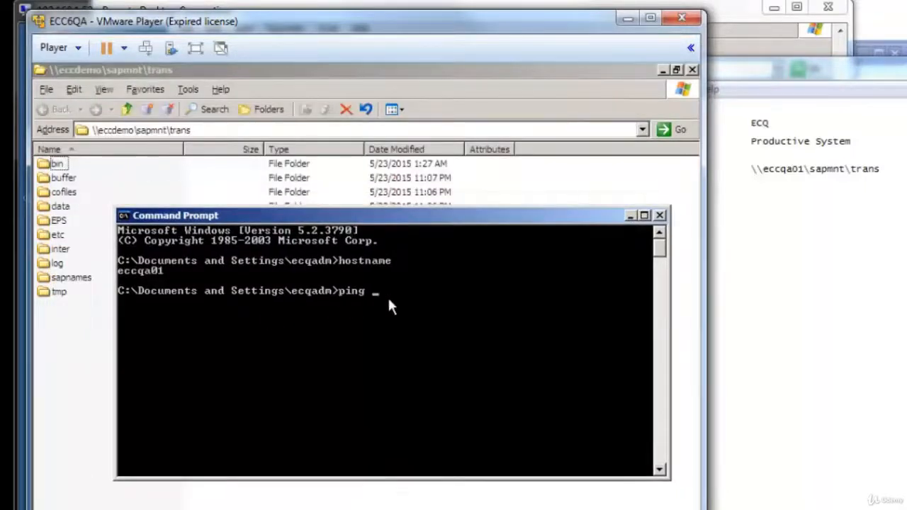
text(eccdemo)
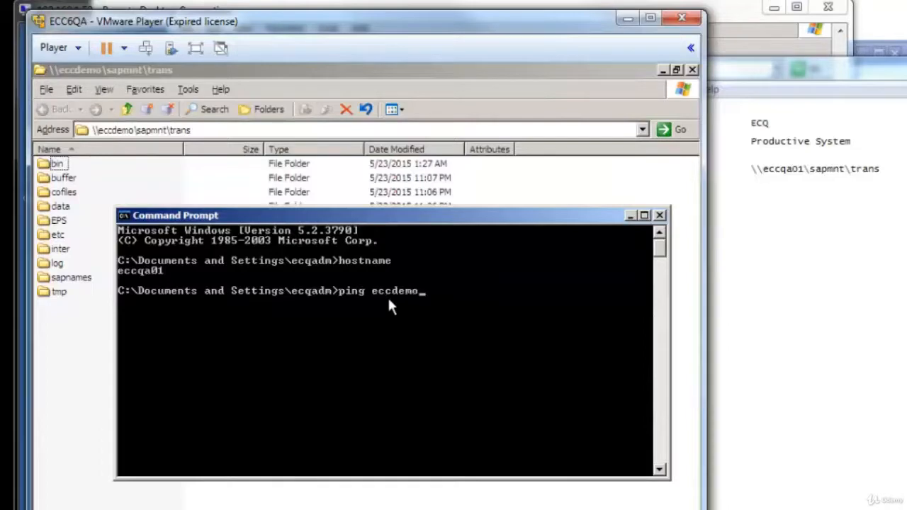
key(Return)
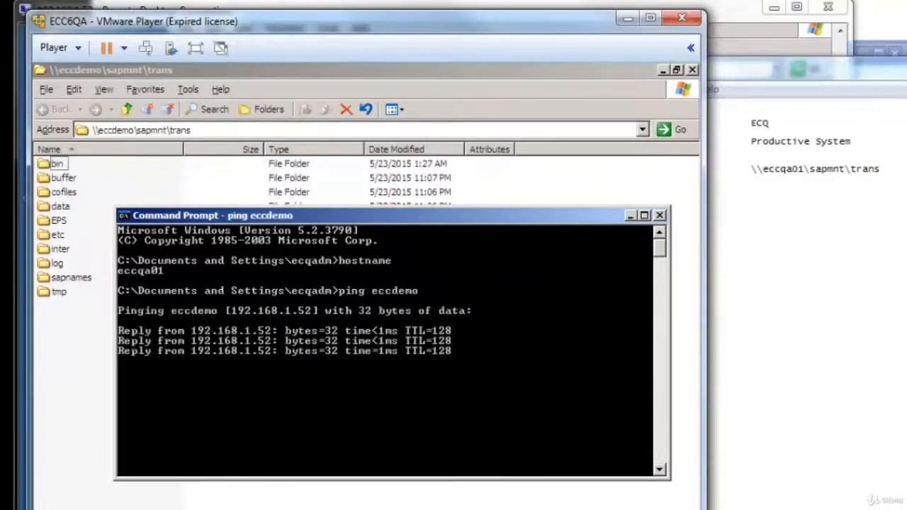
Step: Switch to the 192.168.1.52 remote desktop and run \\eccqa01\sapmnt\trans there to request the ECQ transport share
drag(394, 21, 624, 18)
click(114, 363)
key(super)
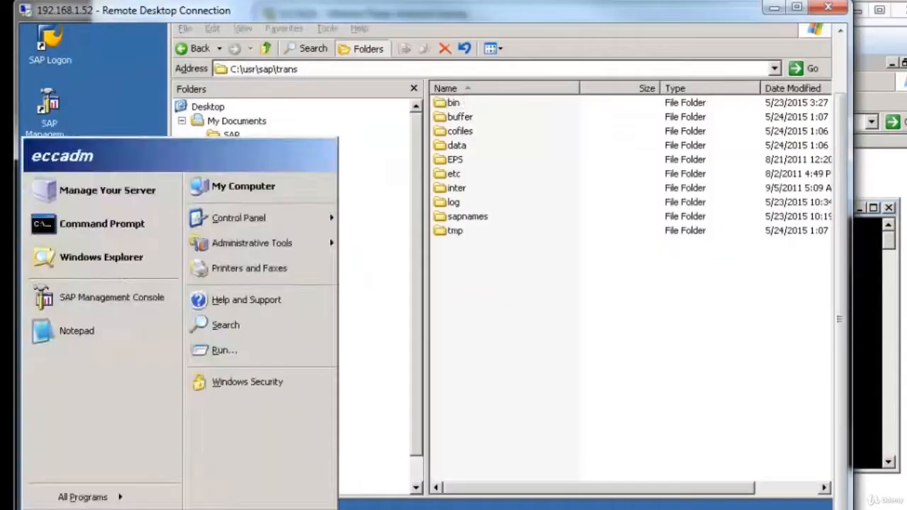
click(214, 353)
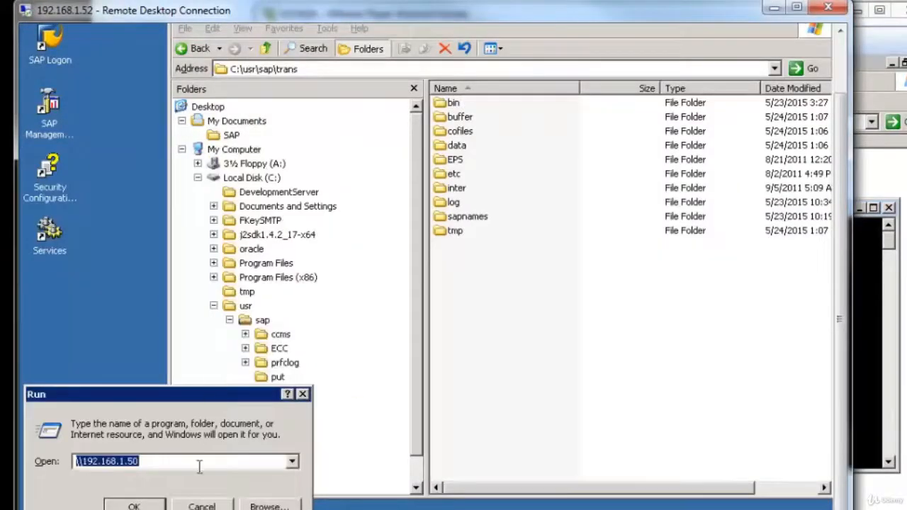
drag(141, 461, 85, 465)
text(ecc)
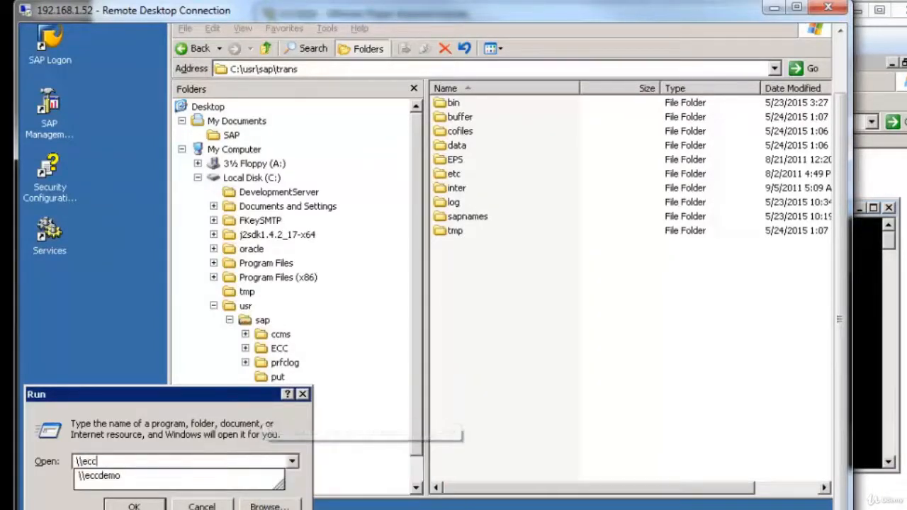
text(q)
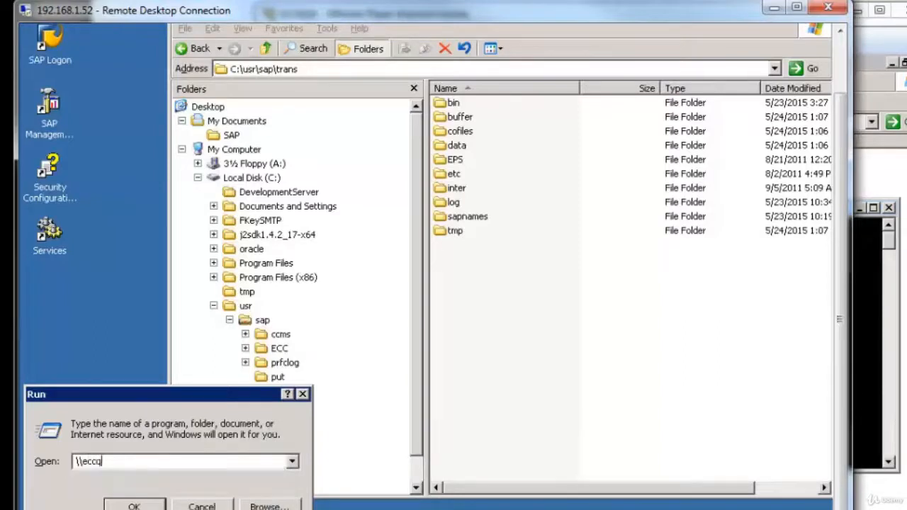
text(a01\sapmnt\trans)
key(Return)
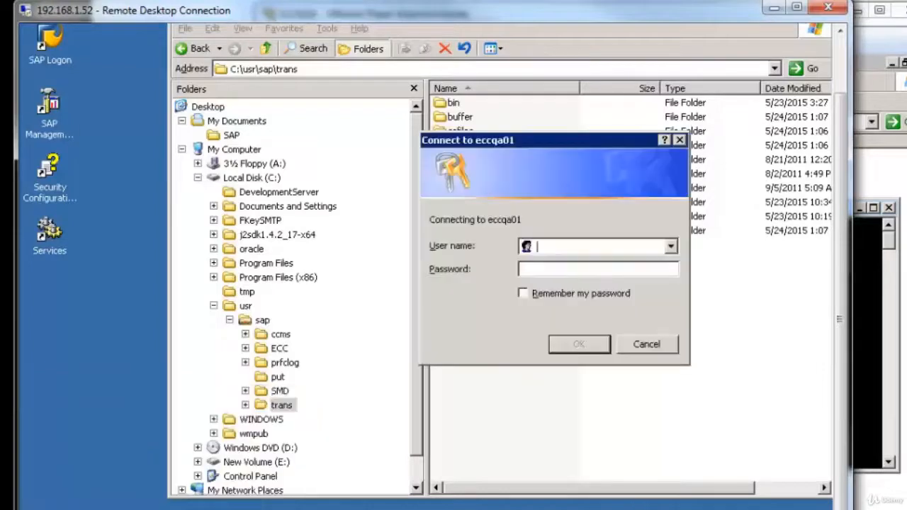
Step: Sign in to eccqa01 with the user name ecqadm and the account password
text(ecqadm)
click(553, 269)
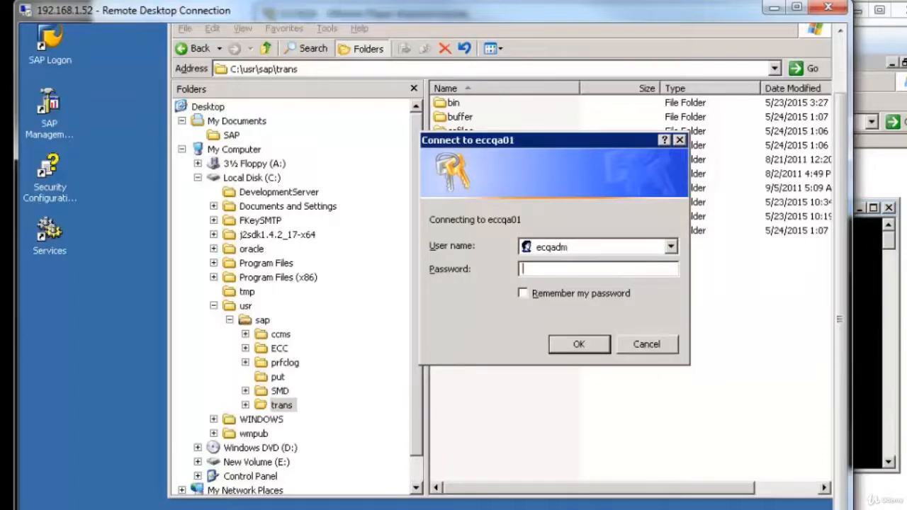
text(••••••••)
key(Return)
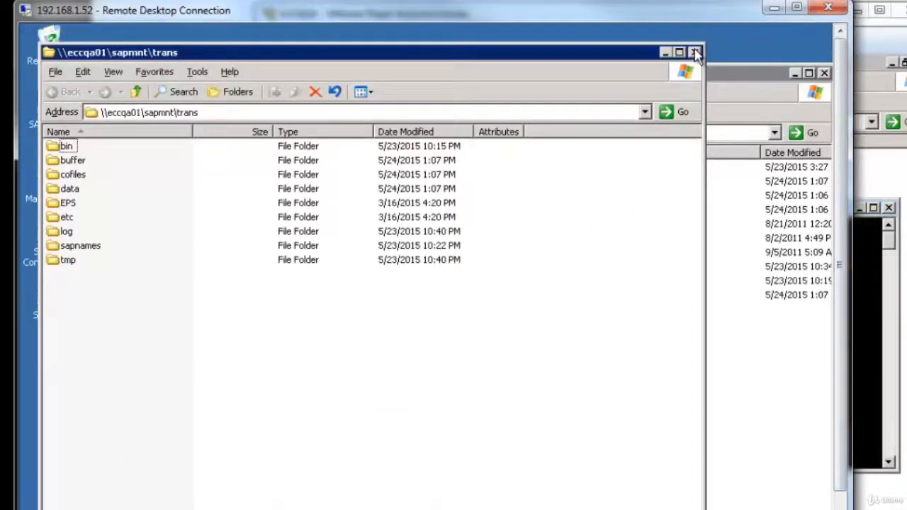
Step: Close the transport share windows on both machines and exit the Command Prompt on ECC6QA
click(696, 53)
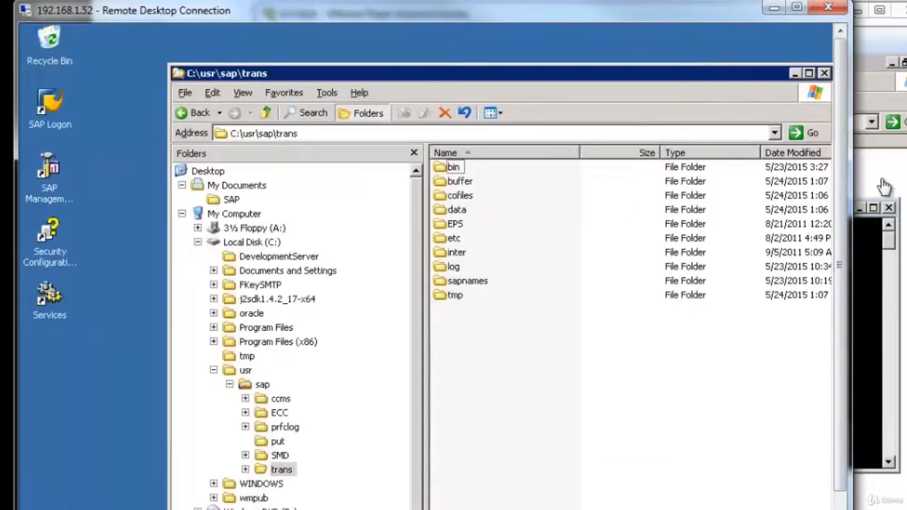
click(884, 183)
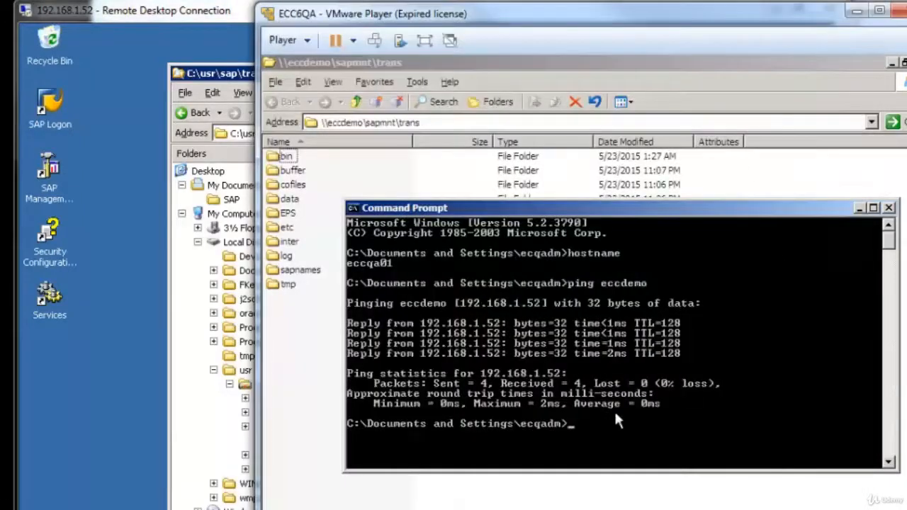
text(exit)
key(Return)
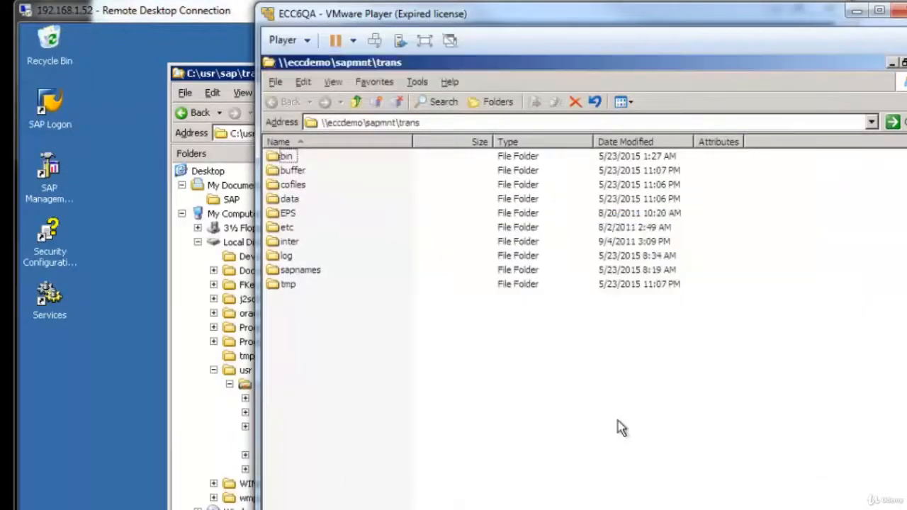
key(alt+F4)
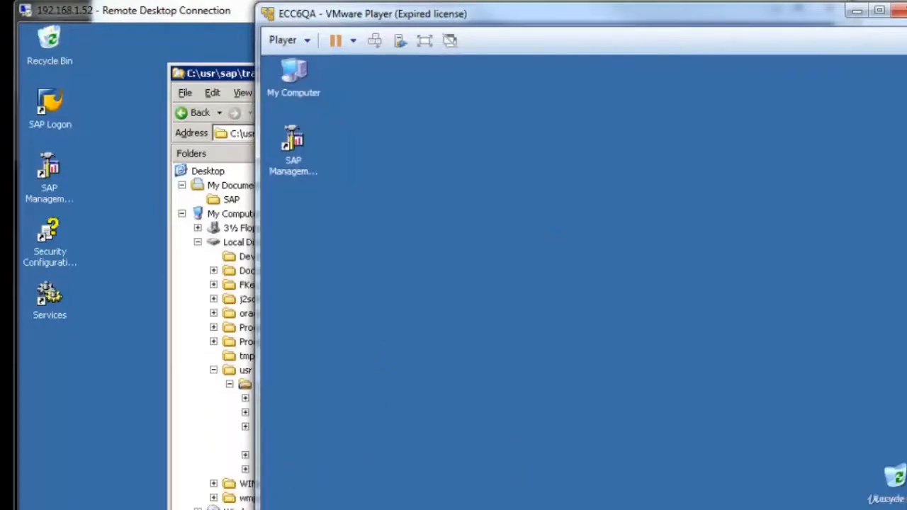
Step: Bring up the SAP Management Console showing the ECQ instances on ECC6QA, then close it
click(485, 505)
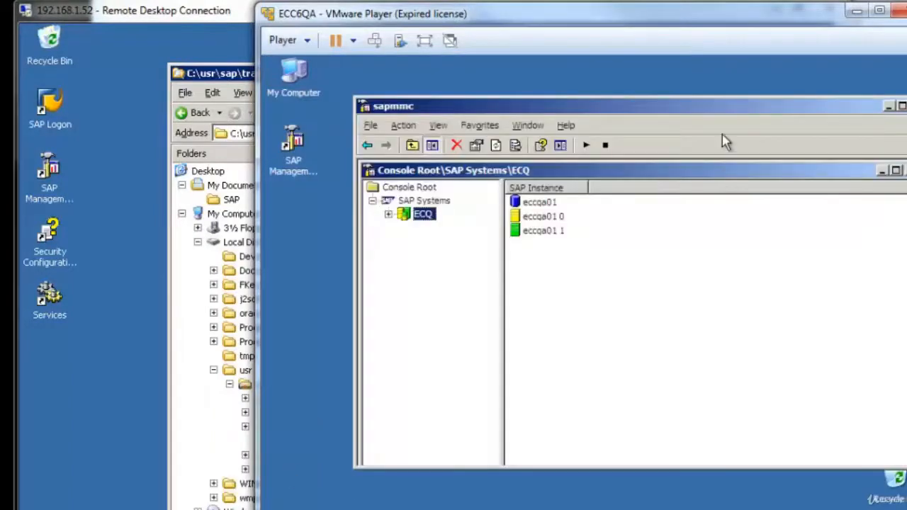
drag(717, 106, 701, 96)
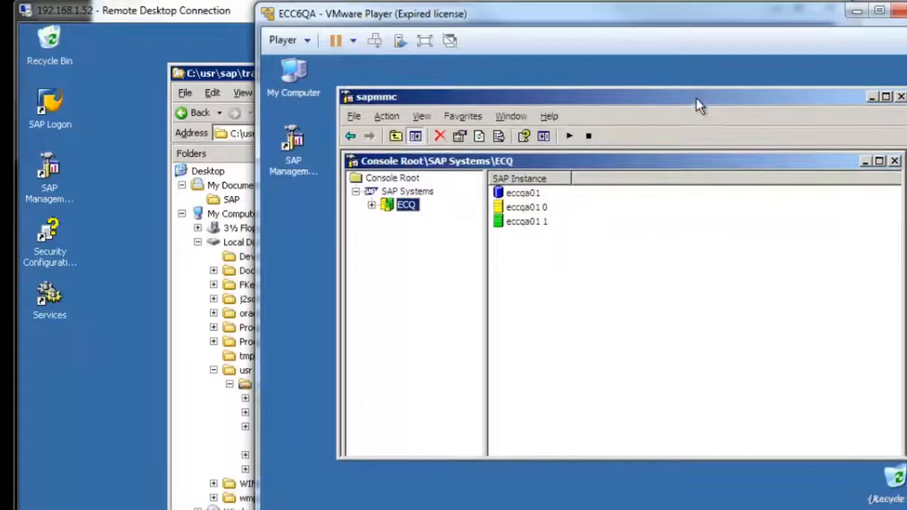
click(900, 95)
click(623, 302)
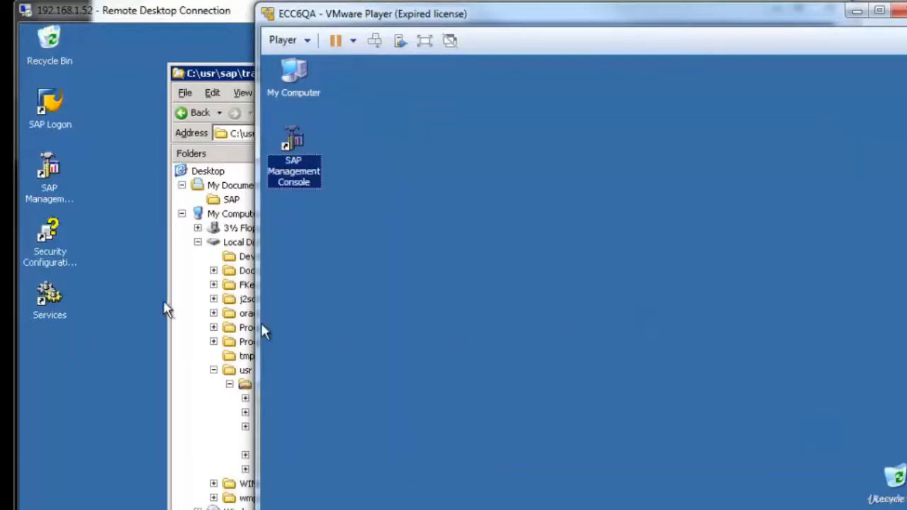
Step: Close the C:\usr\sap\trans folder in the 192.168.1.52 remote session and bring up its SAP Management Console
click(261, 322)
click(824, 74)
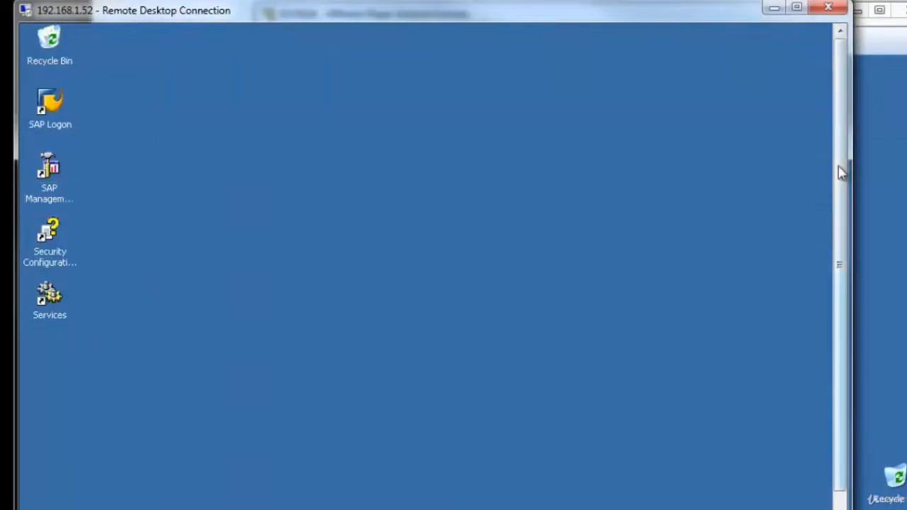
scroll(808, 358, down, 2)
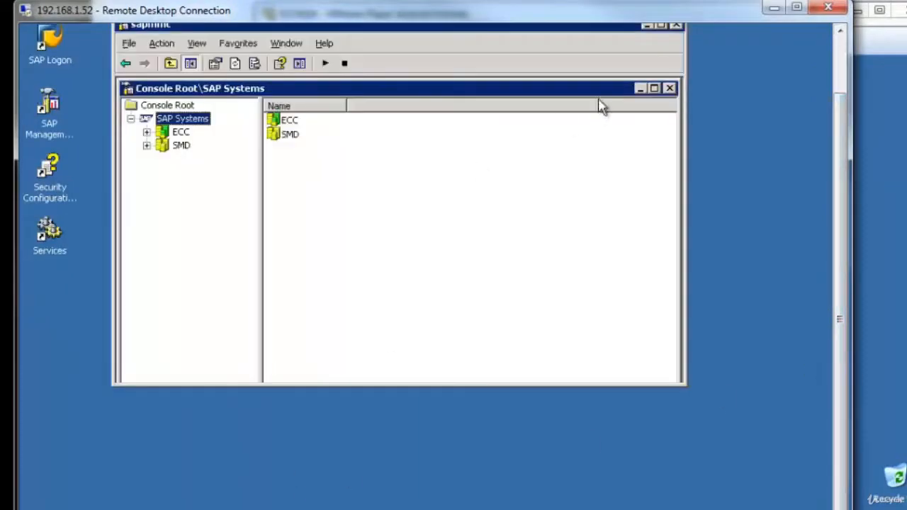
Step: Close the SAP Management Console on 192.168.1.52 without saving its settings and bring the ECC/ECQ notes in Notepad into view
click(676, 26)
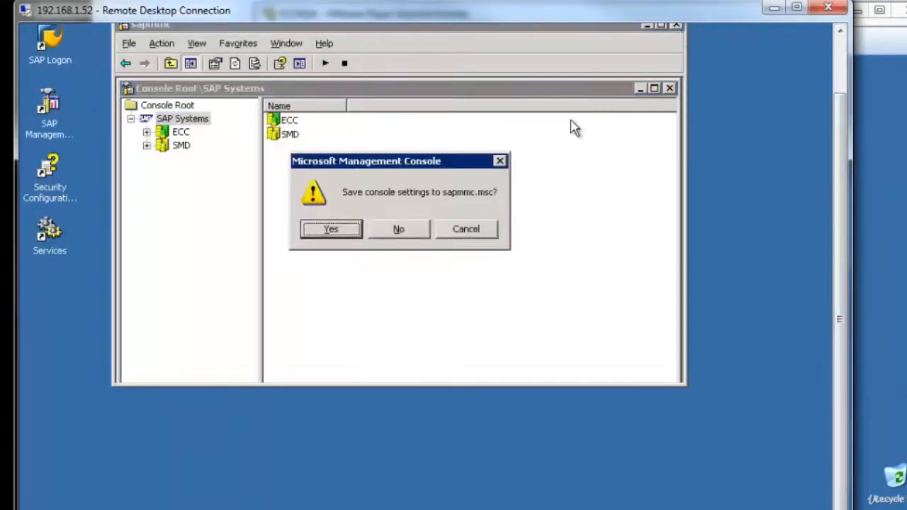
click(394, 230)
key(alt+Tab)
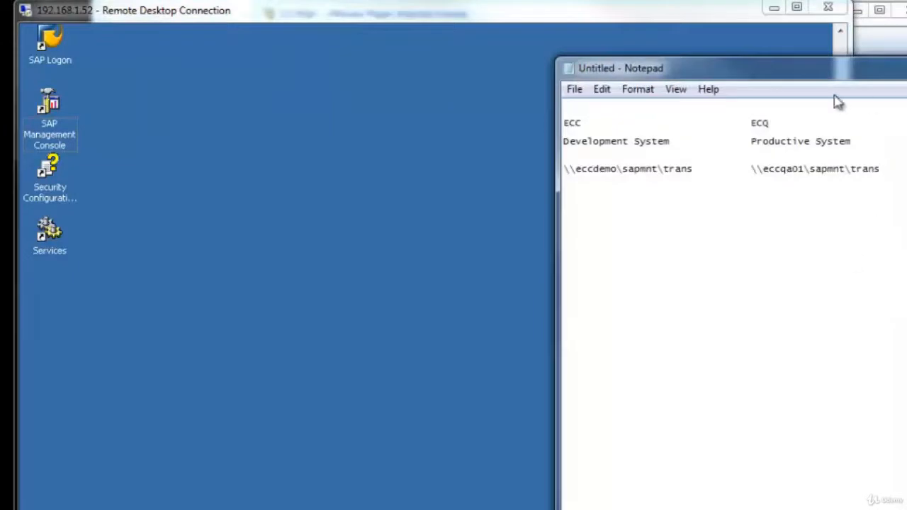
drag(811, 81, 684, 84)
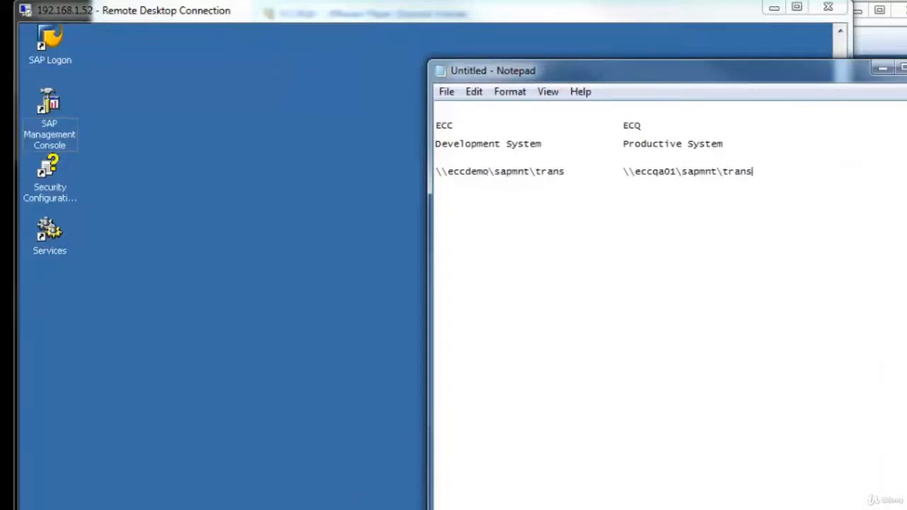
Step: Try to connect to 02 ECC - SAP ECC DEV from SAP Logon and decline the detailed error description
key(alt+Tab)
double_click(665, 135)
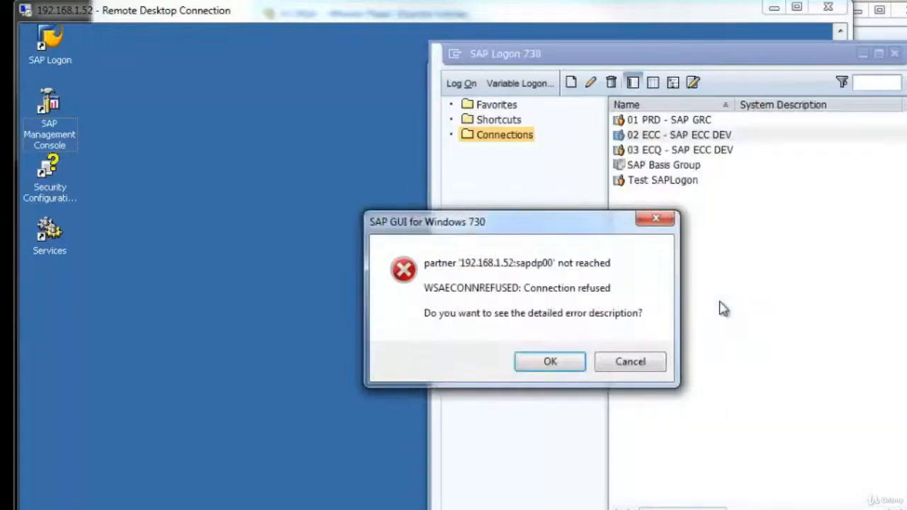
click(629, 364)
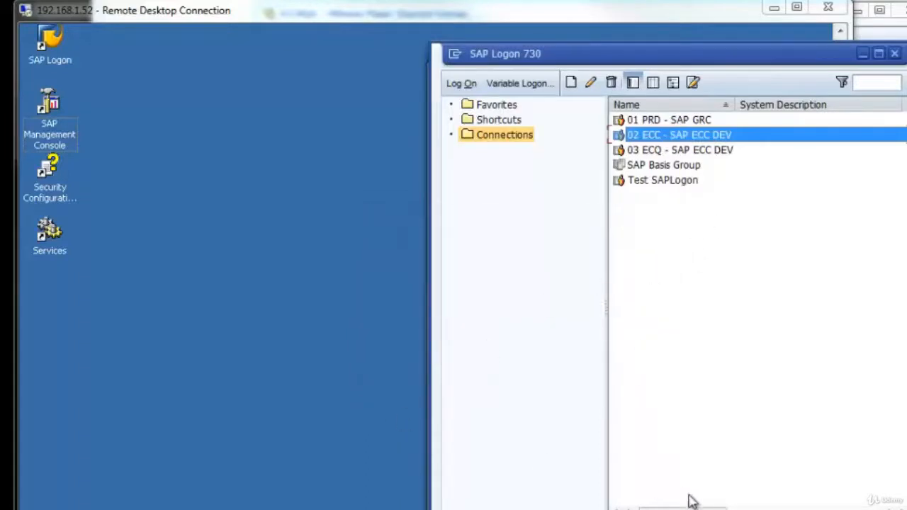
Step: Bring up the SAP Management Console in the 192.168.1.52 remote session and list the instances of the ECC system
click(265, 432)
double_click(53, 140)
click(146, 122)
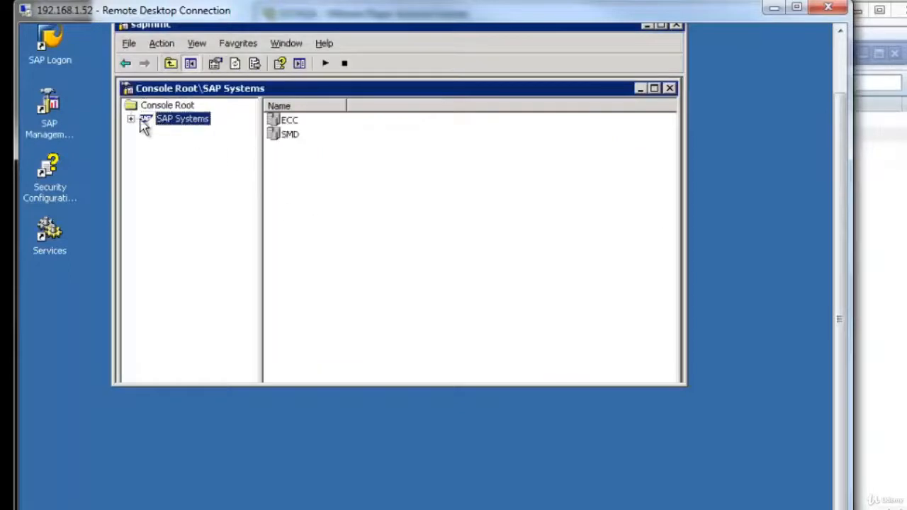
double_click(146, 122)
click(181, 132)
click(183, 118)
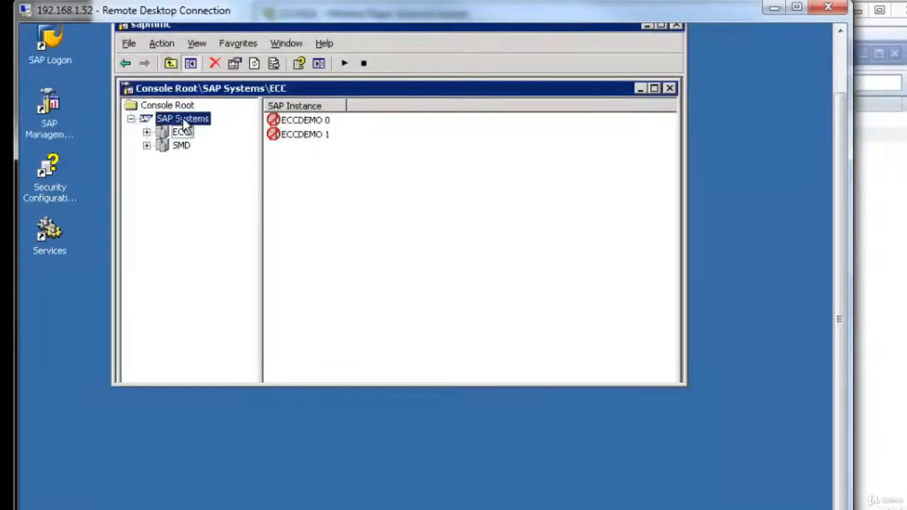
Step: Check the process list of instance ECCDEMO 0 in the ECC system, including the dispatcher's status
click(147, 132)
click(209, 159)
click(163, 160)
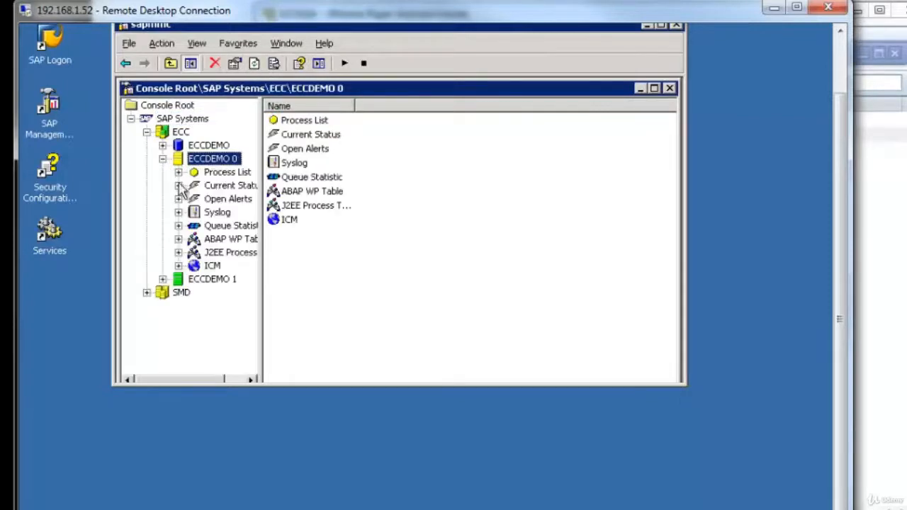
click(207, 177)
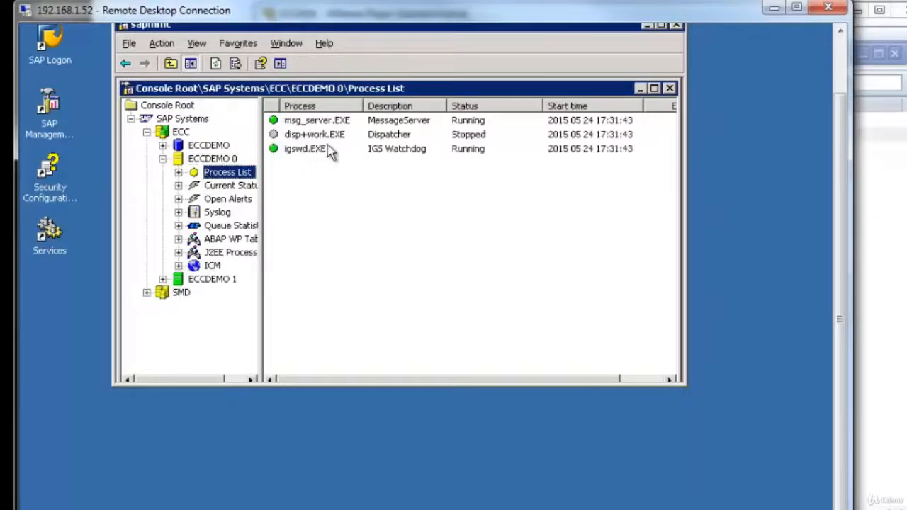
drag(448, 107, 492, 110)
click(211, 159)
click(201, 145)
click(164, 133)
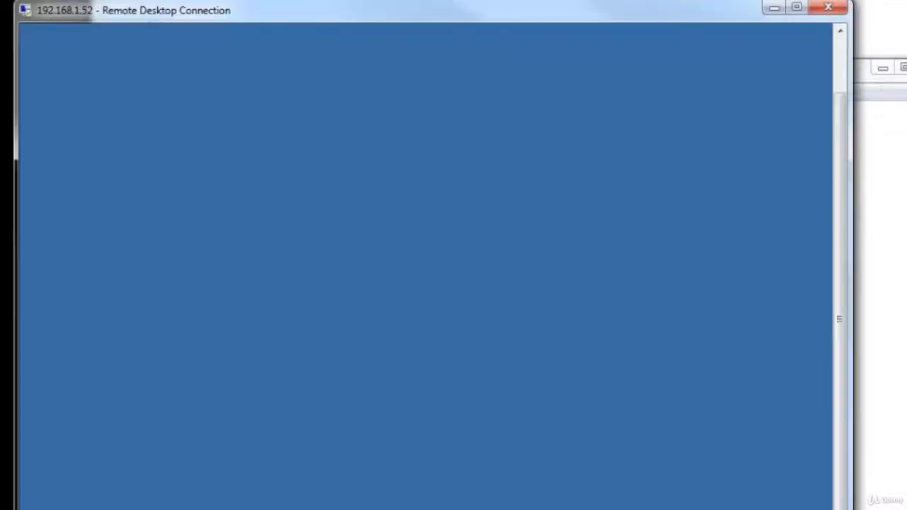
Step: Add the line "Domain Controller" under the \\eccdemo\sapmnt\trans path in the Notepad notes for ECC
key(alt+Tab)
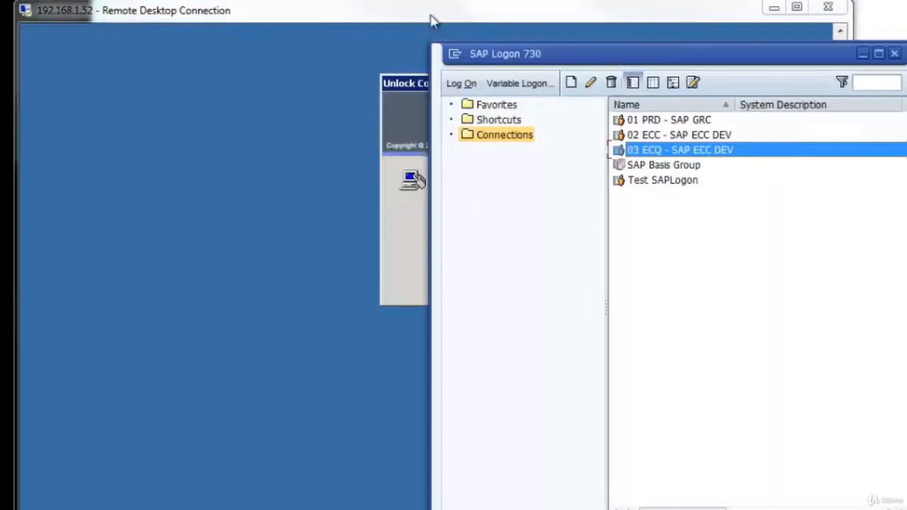
click(679, 134)
click(676, 152)
key(alt+Tab)
drag(644, 71, 282, 99)
click(196, 228)
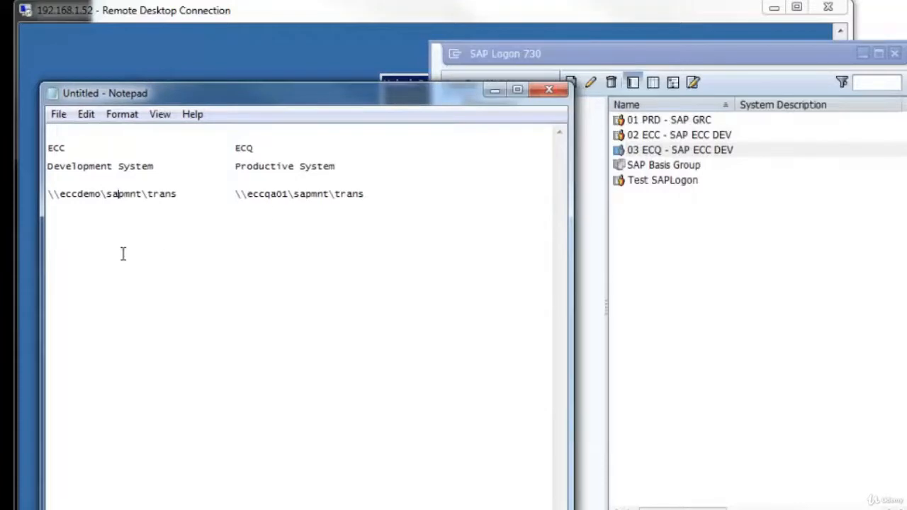
click(405, 197)
click(91, 233)
click(430, 210)
text(Domain Controller)
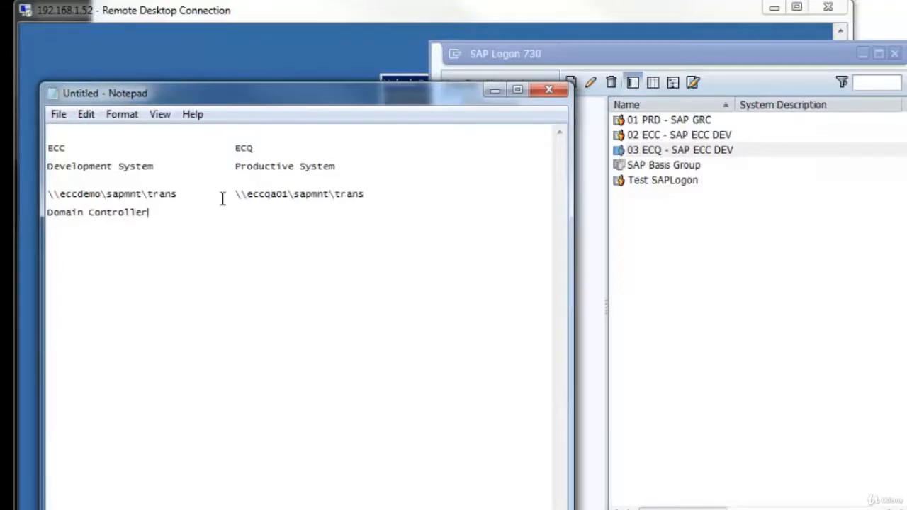
Step: Move the notes aside and open the logon screen of the 02 ECC - SAP ECC DEV connection from SAP Logon
drag(248, 148, 269, 149)
drag(205, 87, 205, 79)
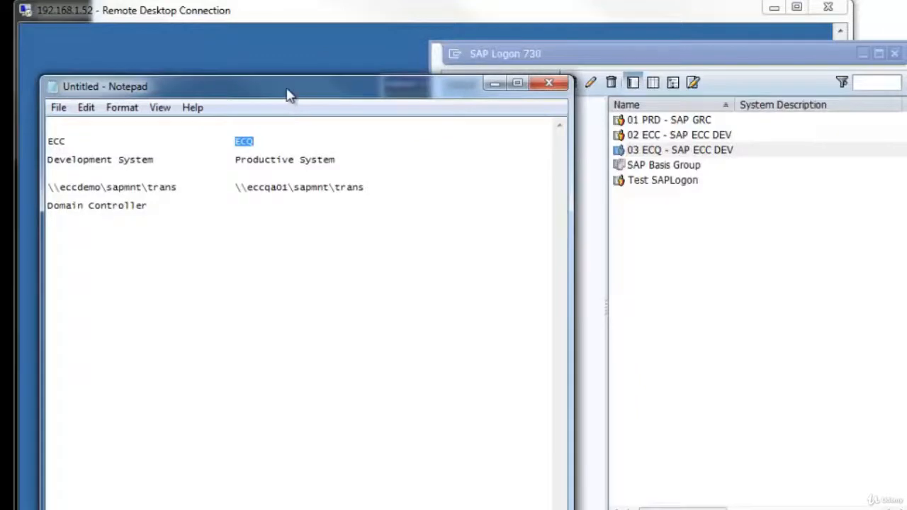
drag(290, 92, 228, 95)
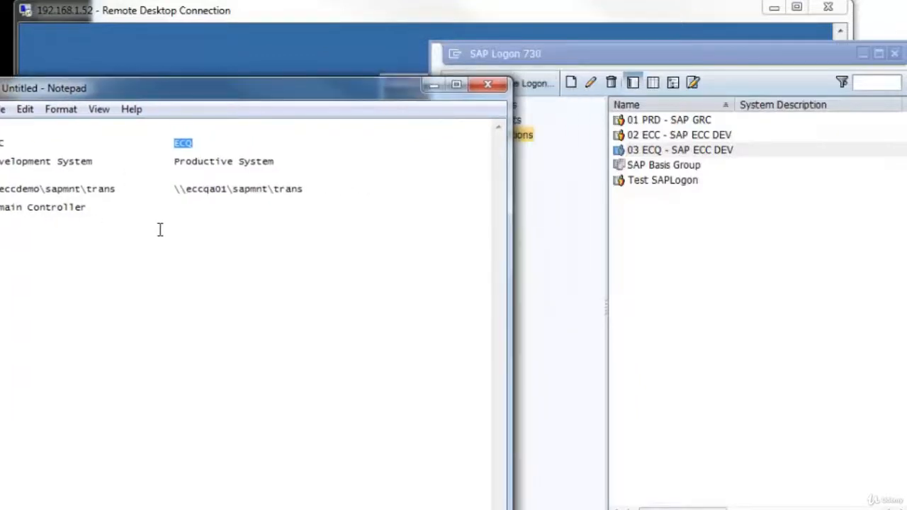
click(673, 150)
click(669, 134)
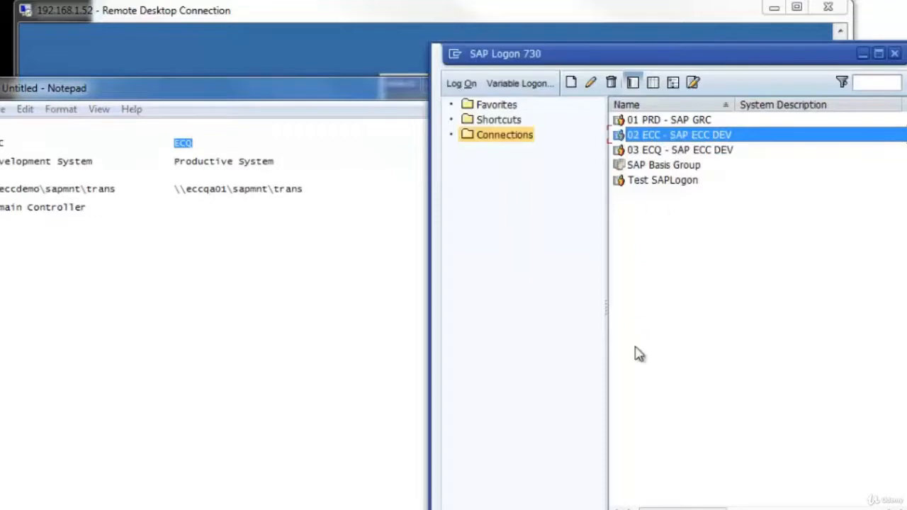
key(Return)
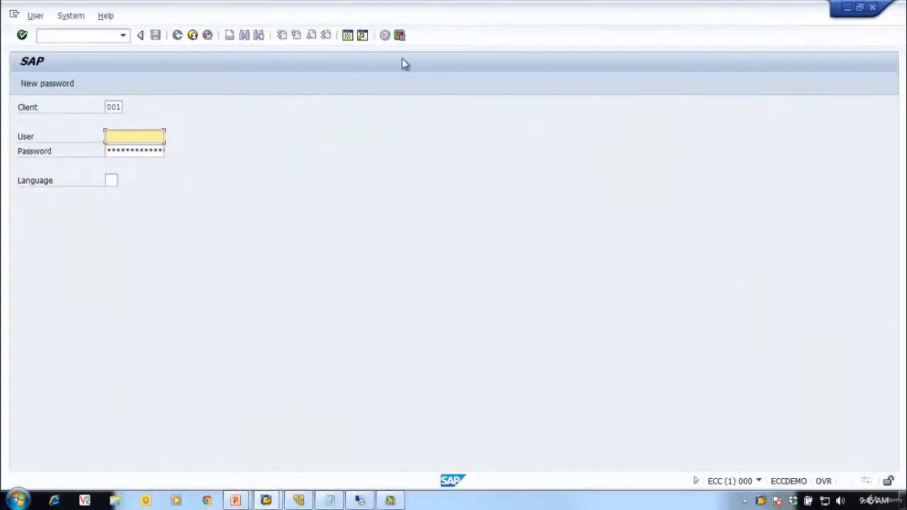
double_click(401, 14)
double_click(539, 20)
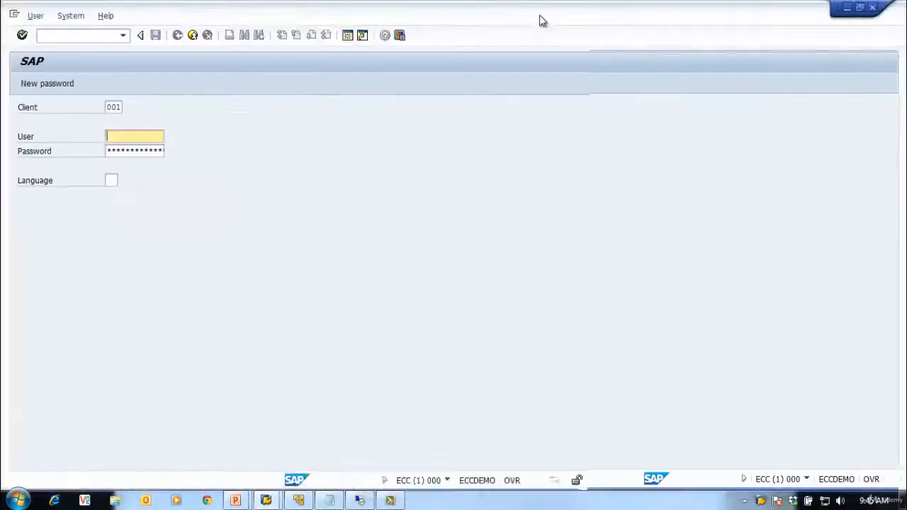
Step: Log on to client 000 of the ECC system as user sap* with the account password
drag(106, 107, 187, 119)
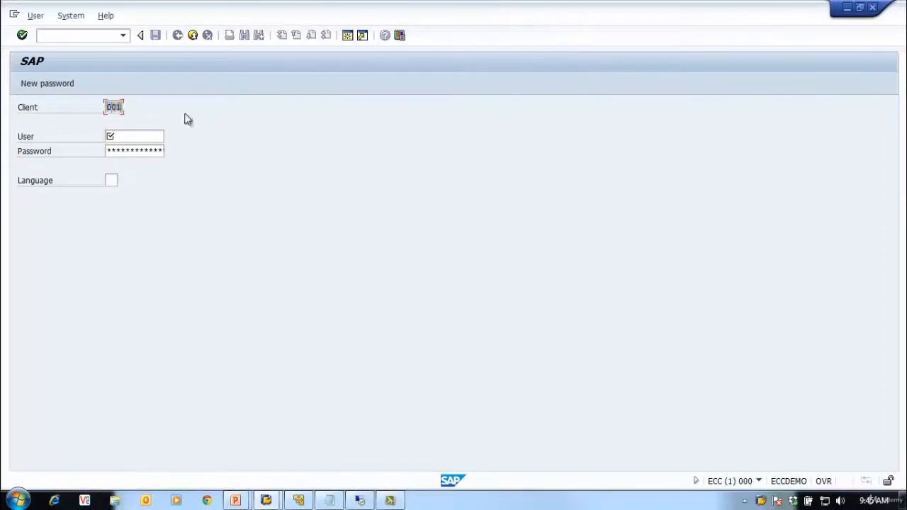
text(000)
key(Tab)
text(s)
key(Down)
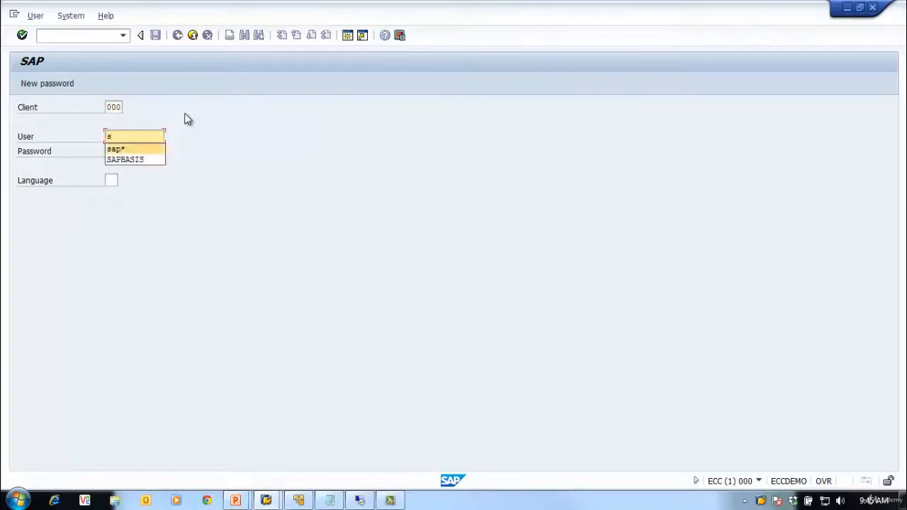
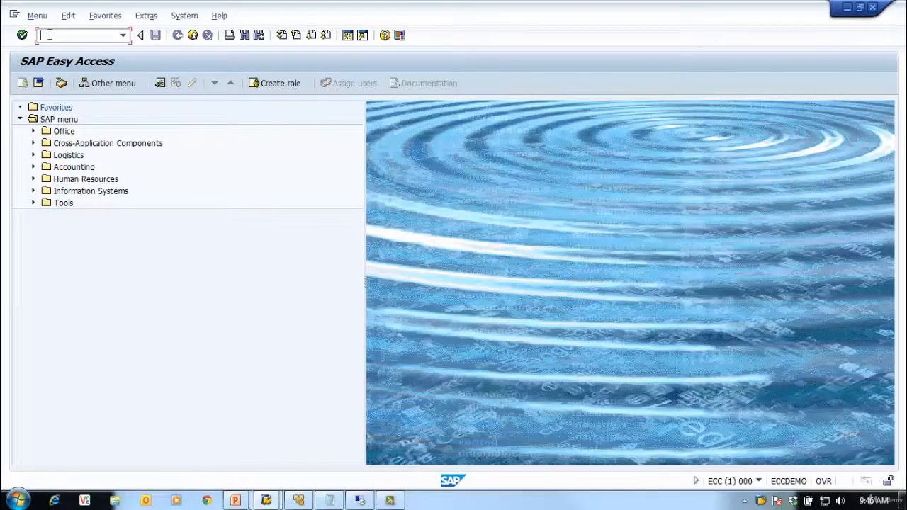
Step: Start transaction stms and move the Configure Transport Domain dialog clear of the system and domain details
text(stms)
key(Return)
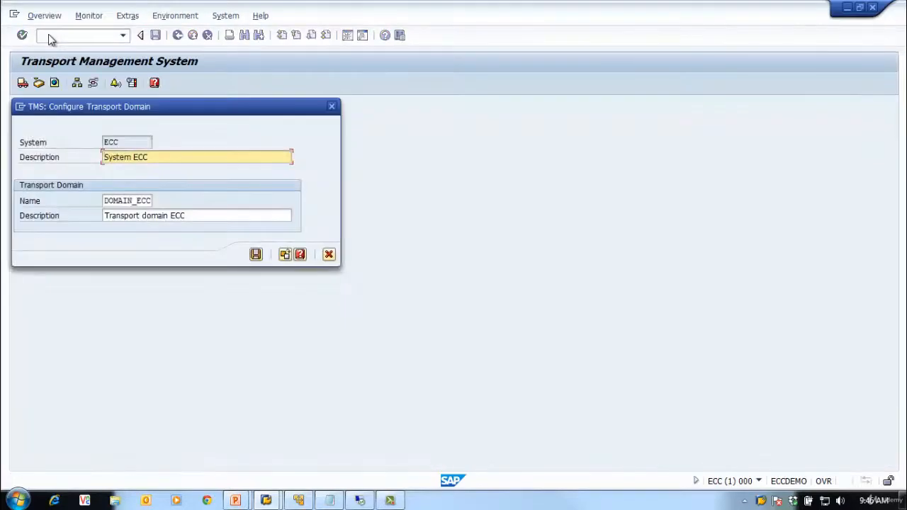
drag(177, 106, 330, 107)
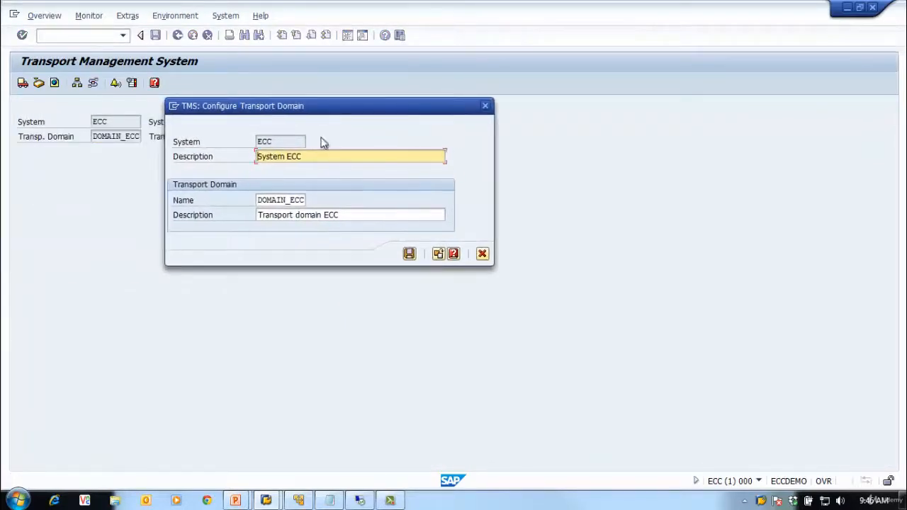
drag(255, 111, 196, 170)
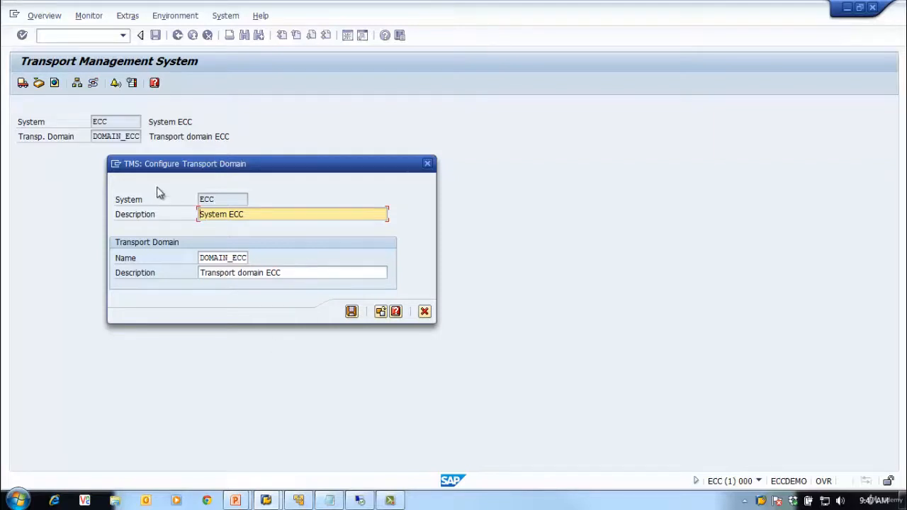
Step: Examine the target host and system number fields of the Include System in Transport Domain form and return to configuring a new domain
click(380, 314)
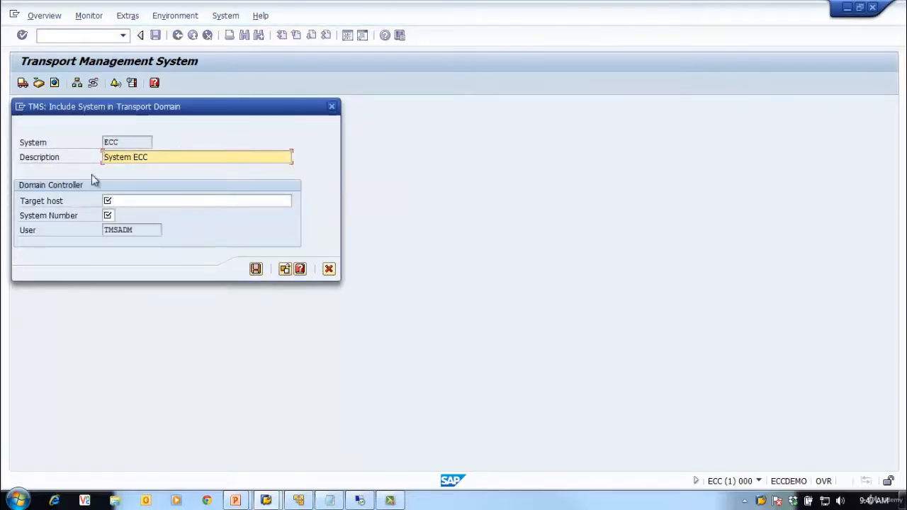
click(134, 201)
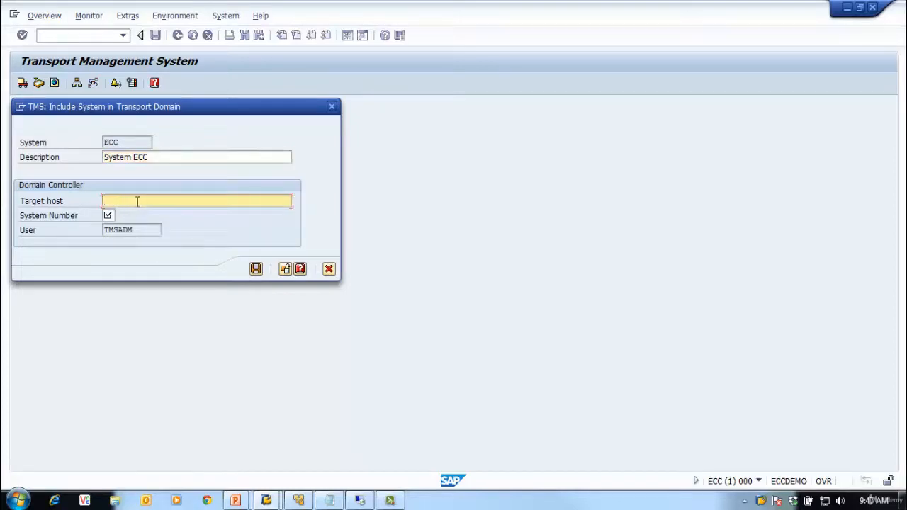
click(111, 215)
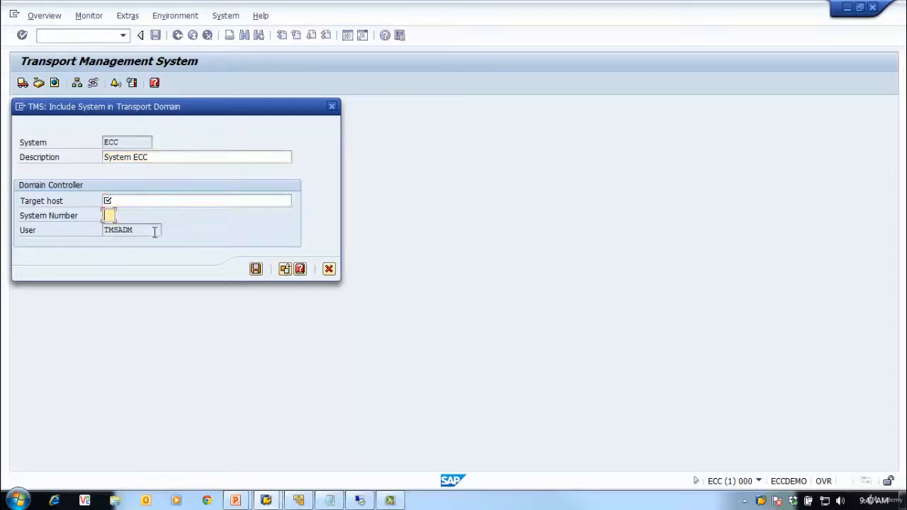
click(284, 269)
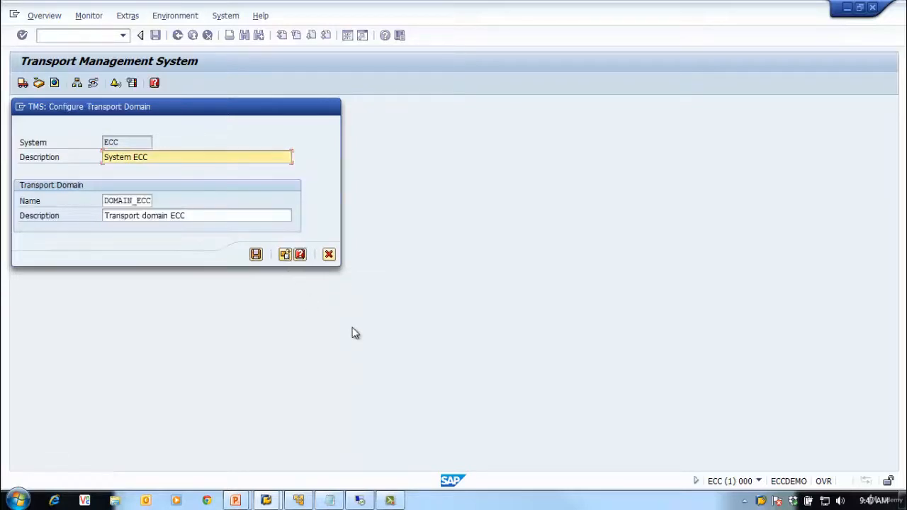
Step: Save the new transport domain DOMAIN_ECC for system ECC with the description "Transport domain ECC"
drag(150, 115, 369, 232)
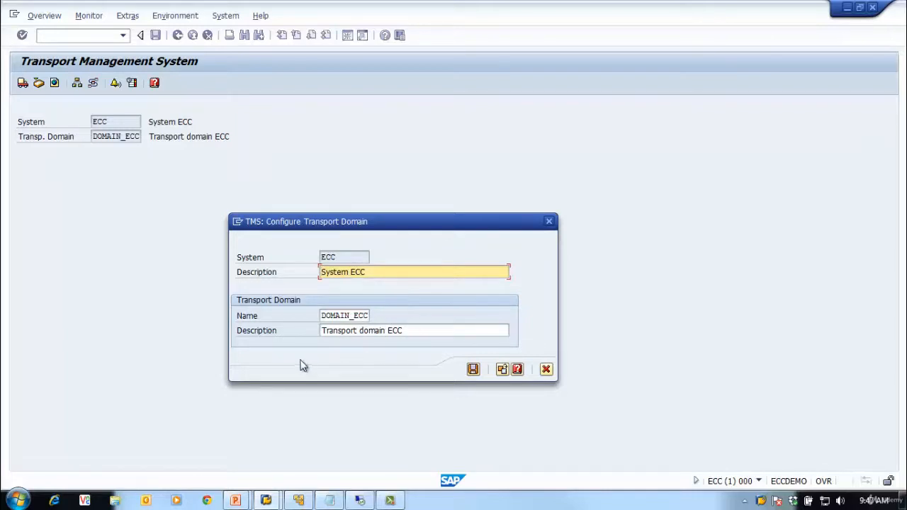
click(473, 369)
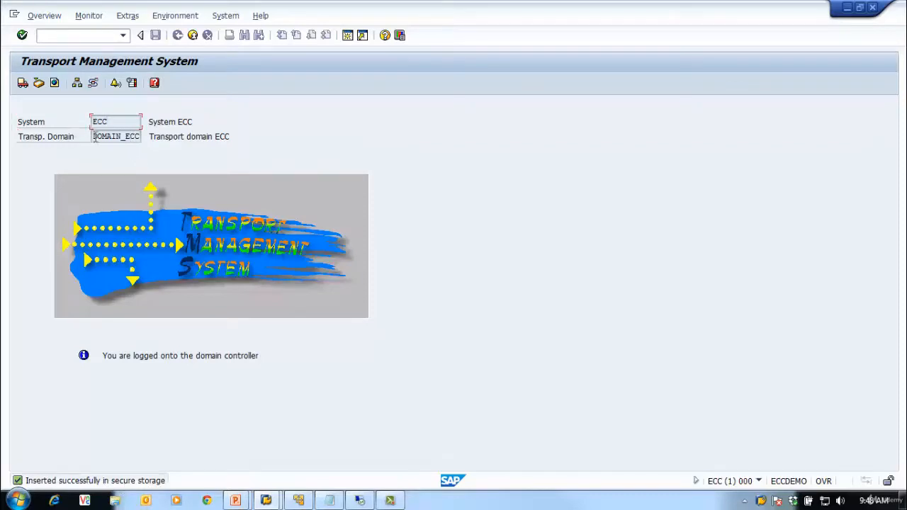
drag(94, 137, 197, 145)
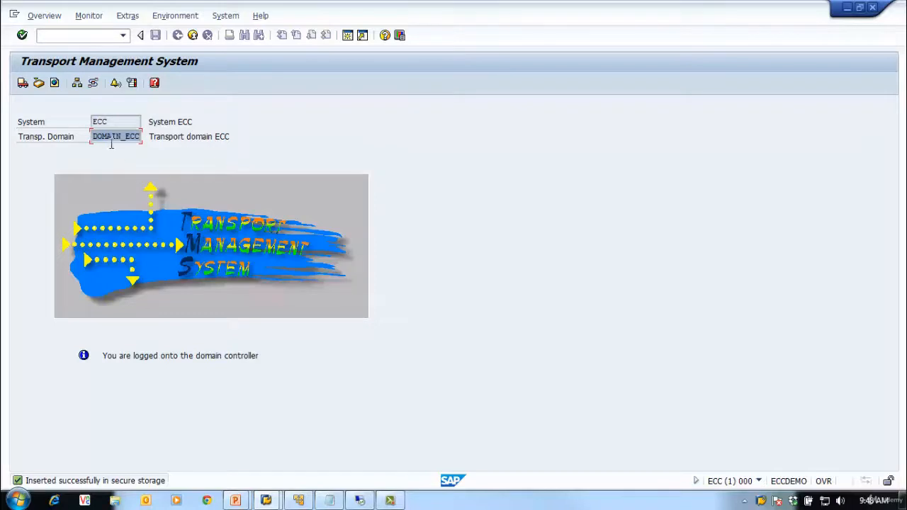
drag(96, 136, 126, 150)
click(121, 137)
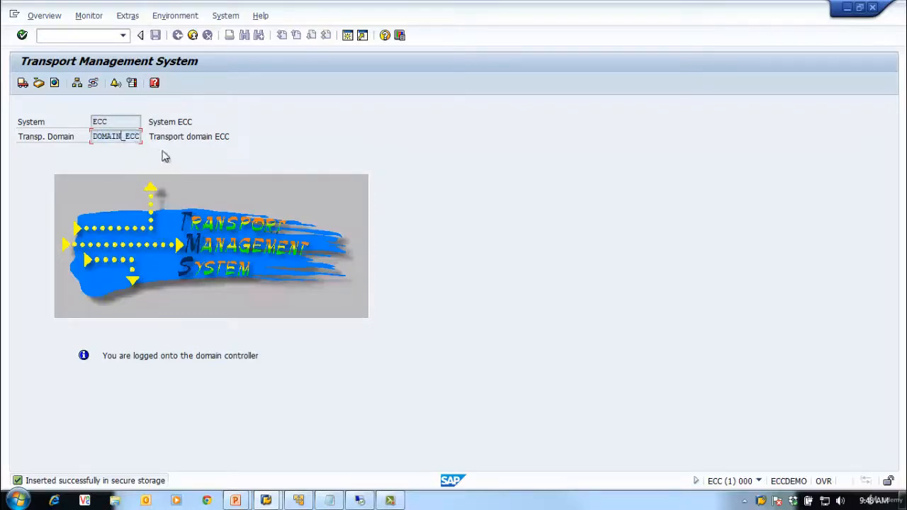
Step: Open the system overview of the transport domain DOMAIN_ECC
click(45, 15)
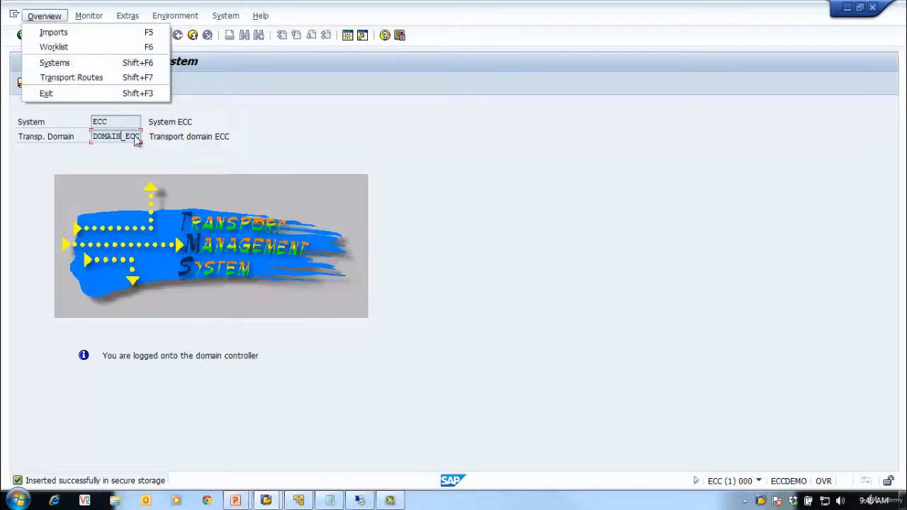
click(150, 159)
click(44, 15)
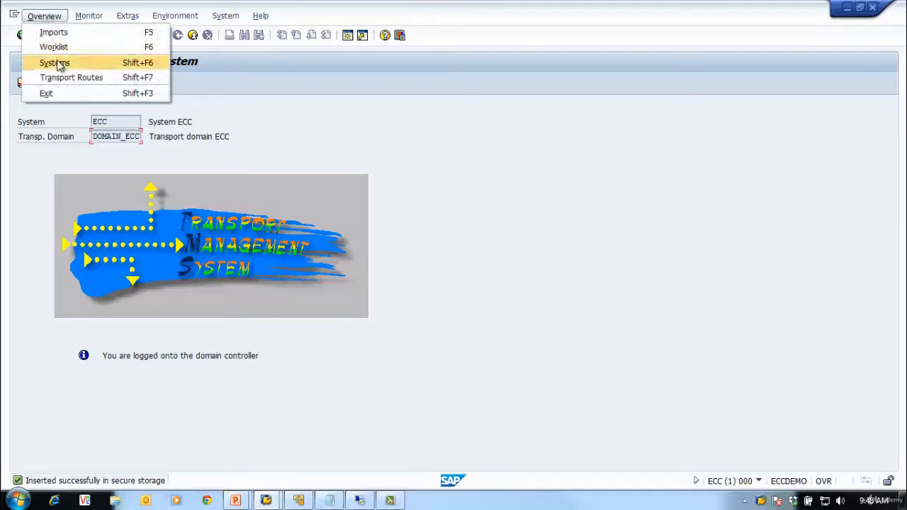
click(214, 290)
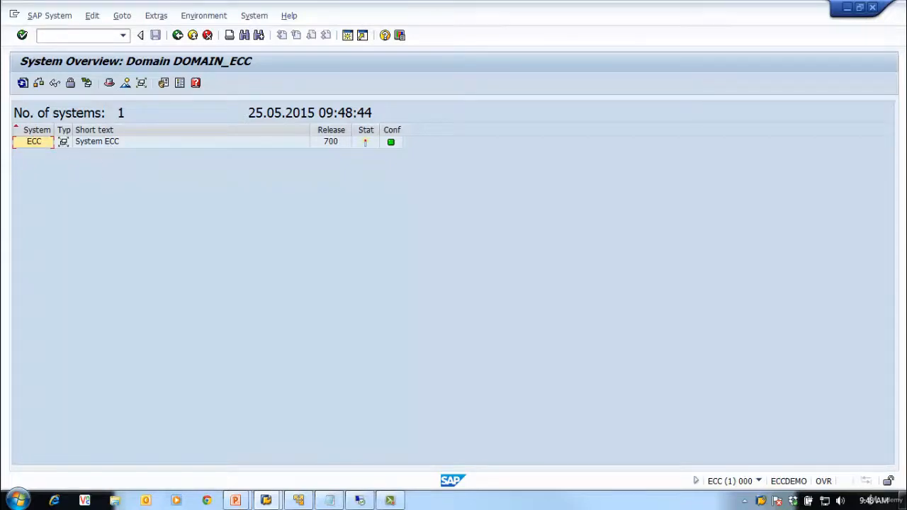
Step: Reopen the DOMAIN_ECC system overview, examine the ECC entry's type and status, and return to the Transport Management System start screen
key(F3)
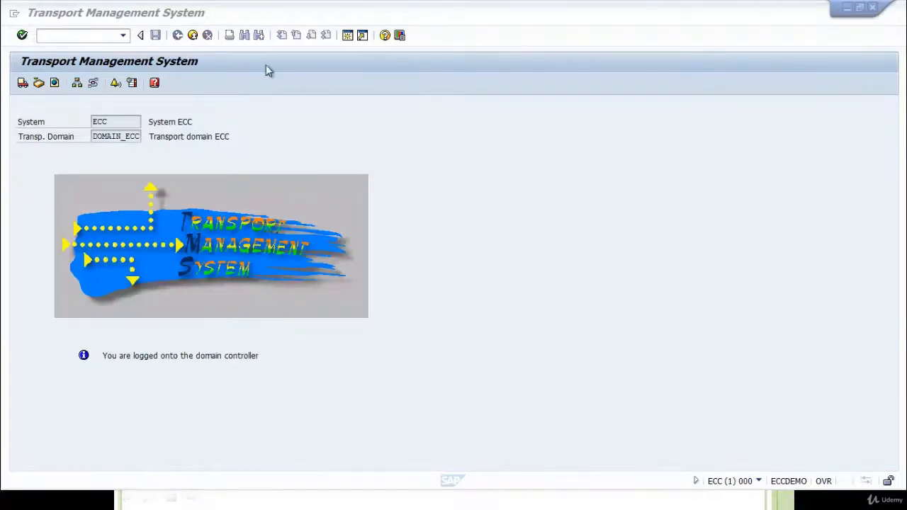
key(F6)
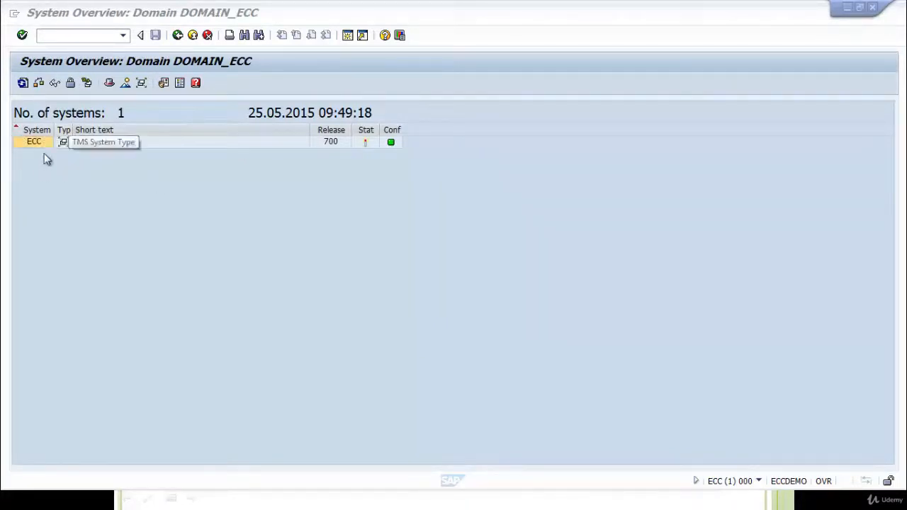
mouse_move(367, 147)
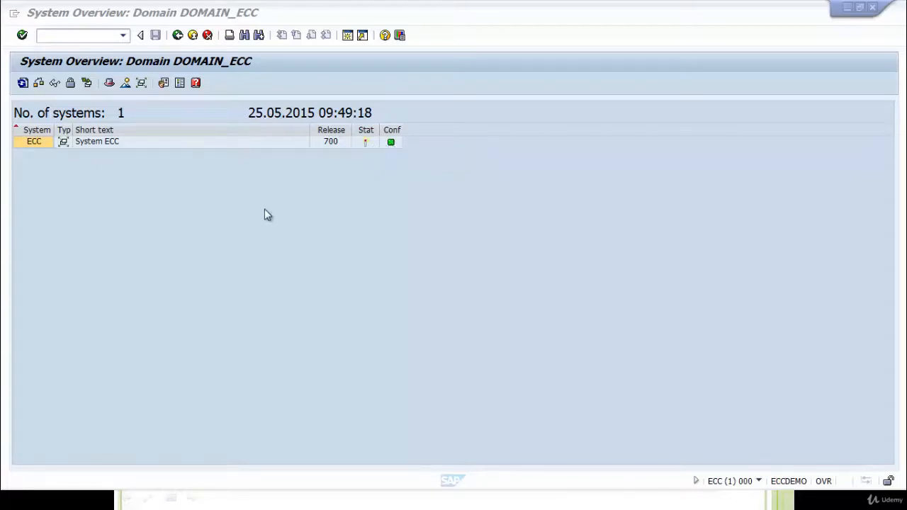
click(178, 35)
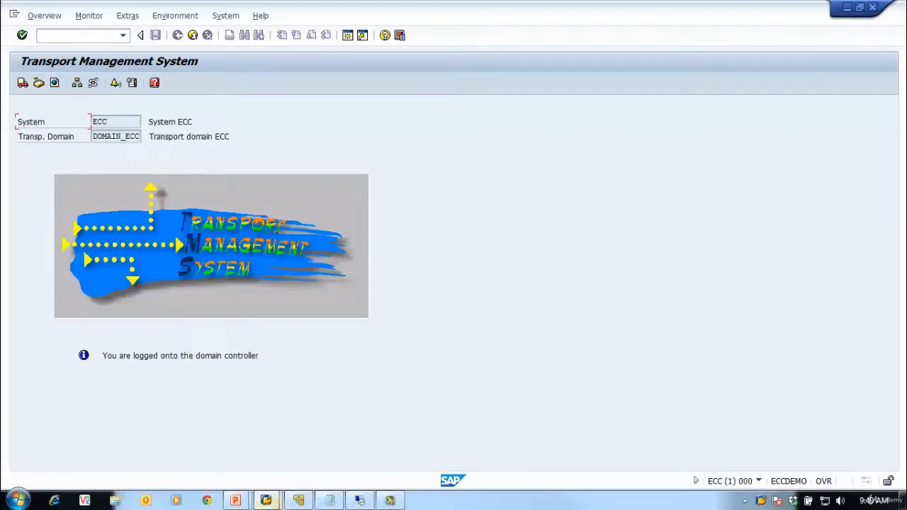
Step: Log on to system ECQ through the 03 ECQ connection with client 000 and user sap*
mouse_move(267, 496)
click(211, 453)
click(575, 145)
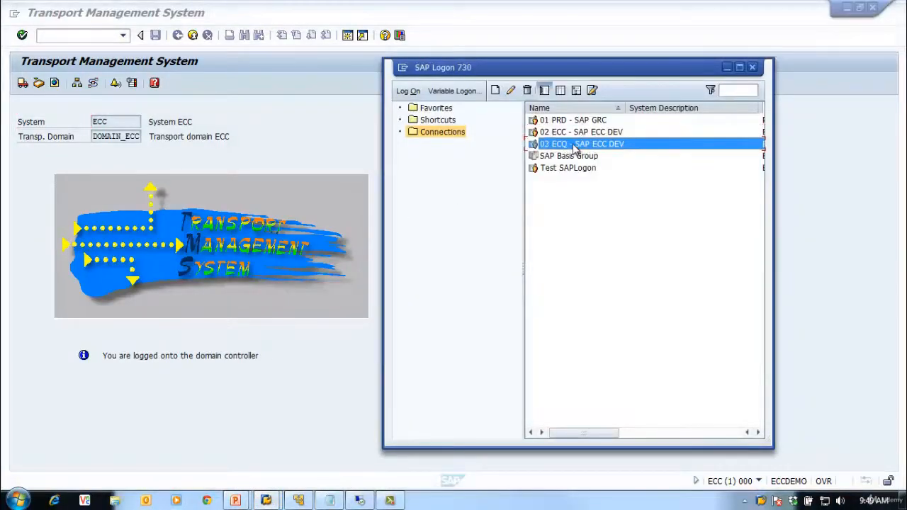
double_click(575, 145)
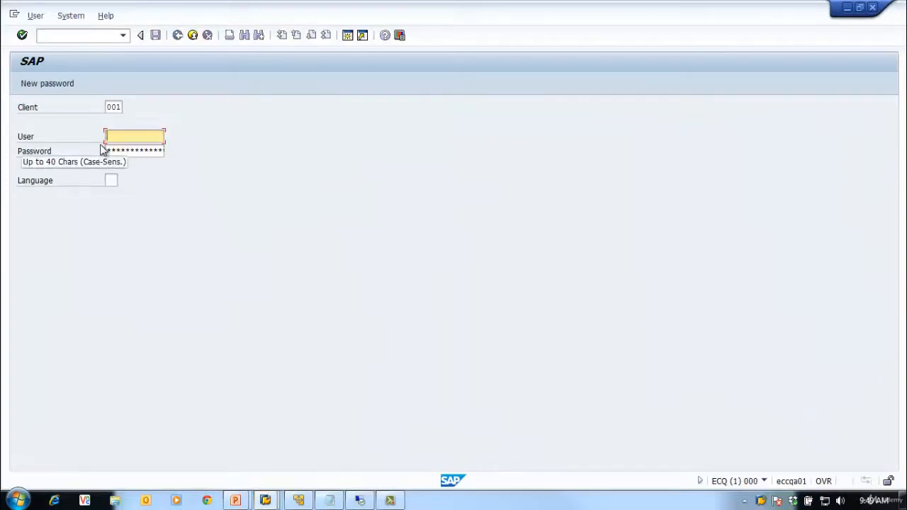
key(shift+Tab)
text(0)
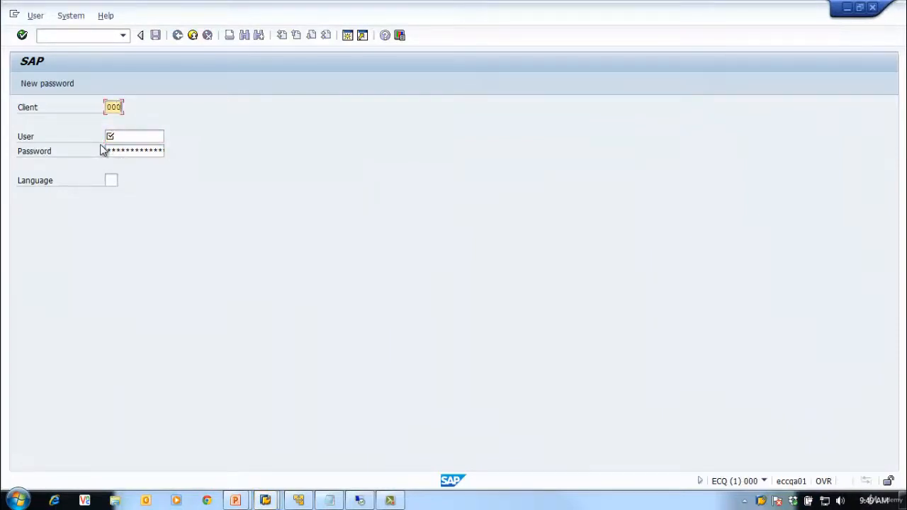
key(Tab)
text(sap*)
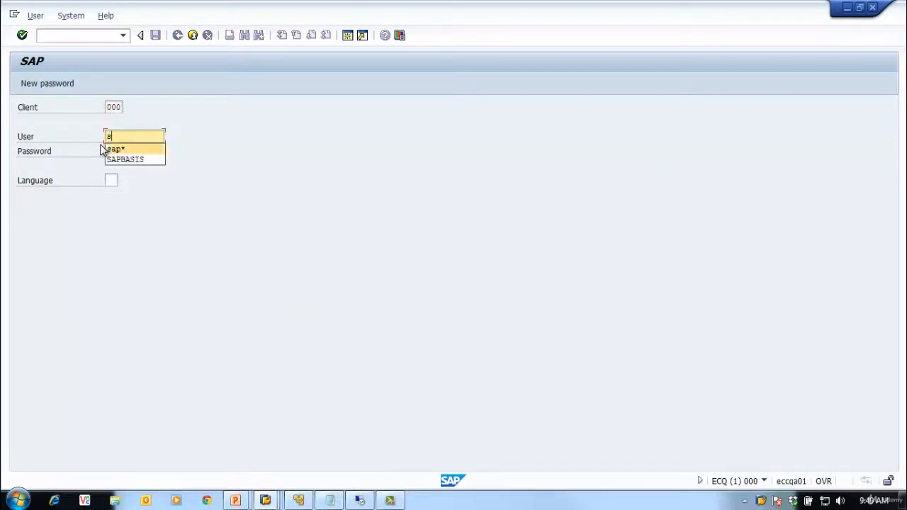
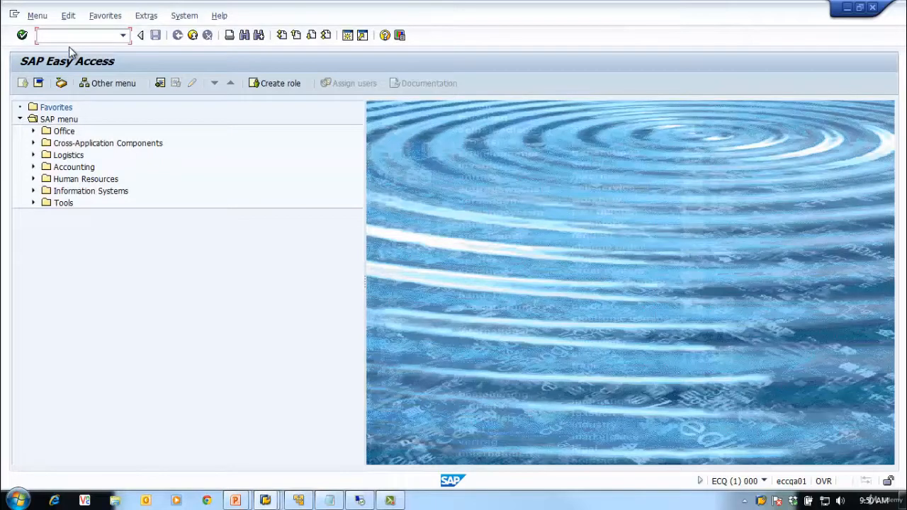
Step: Start transaction stms in ECQ and examine the domain and controller details proposed for including the system
text(stms)
key(Return)
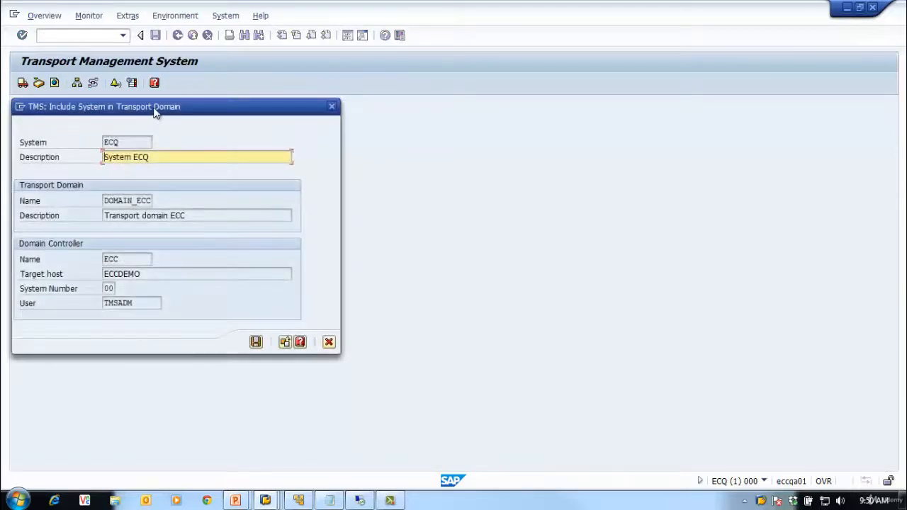
drag(154, 111, 258, 98)
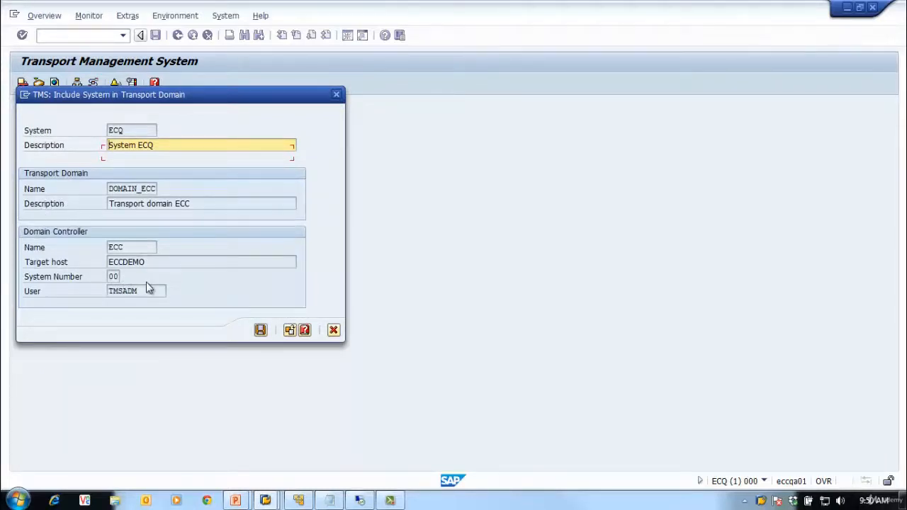
Step: Try the Configure New Domain alternative for system ECQ, then cancel the configuration and leave the Transport Management System
click(292, 331)
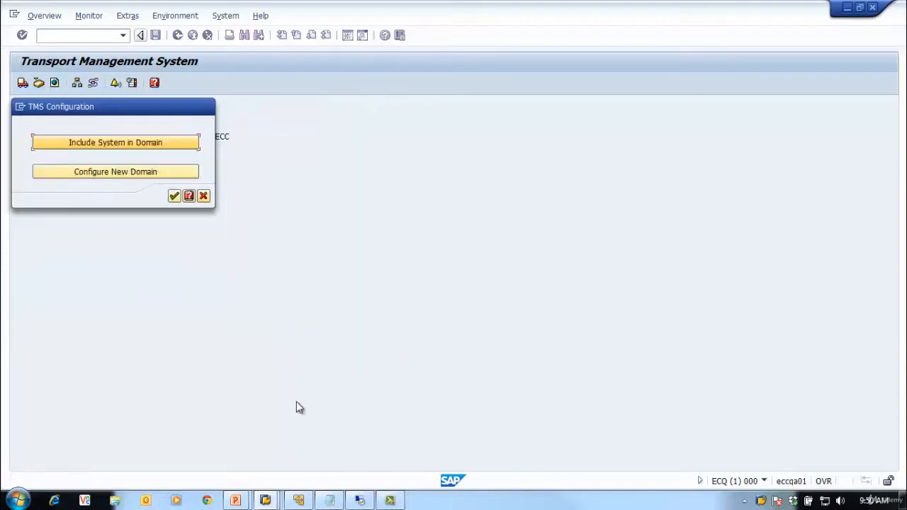
drag(102, 106, 222, 211)
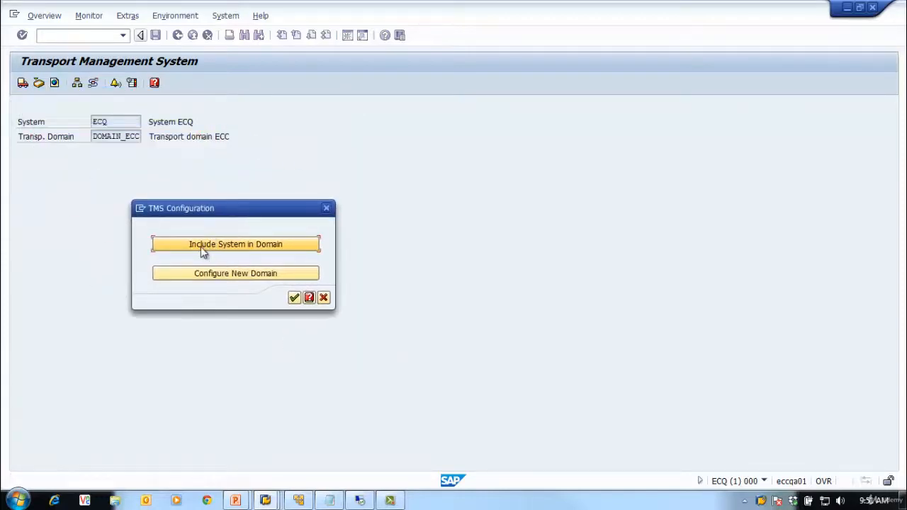
click(219, 280)
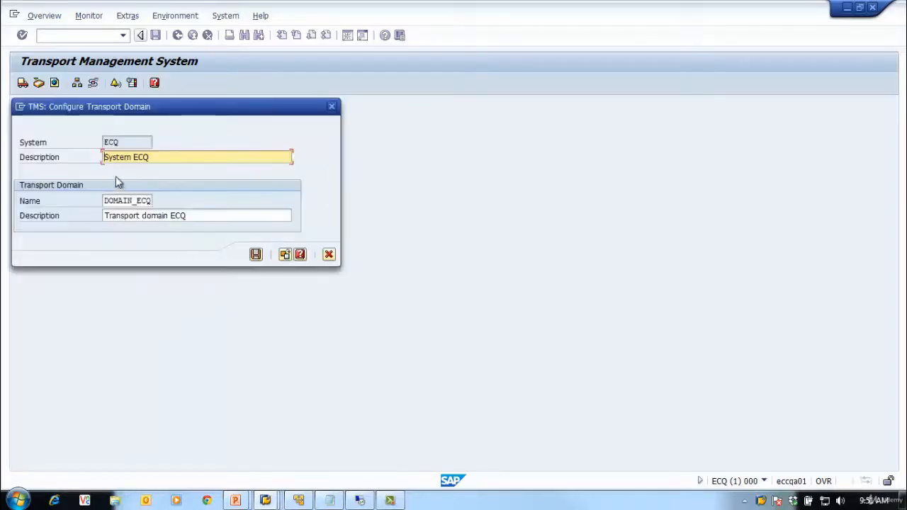
click(283, 255)
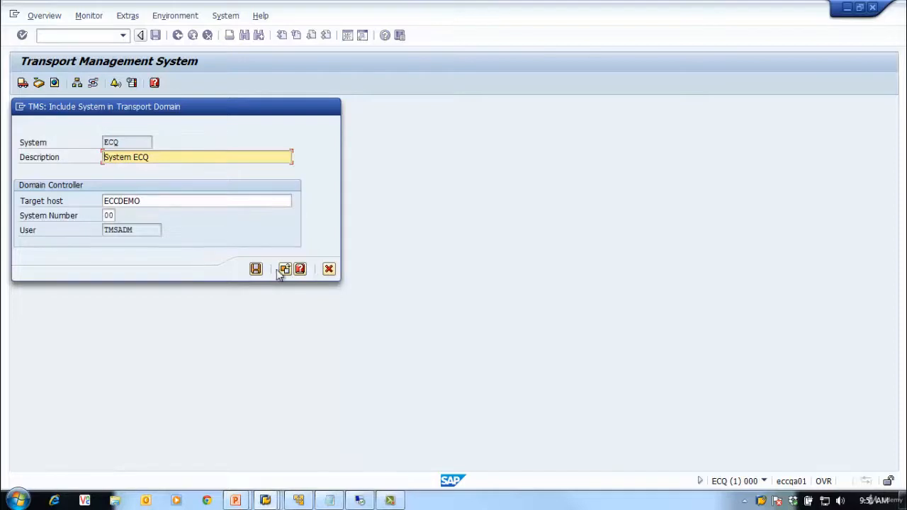
click(328, 269)
click(192, 35)
click(124, 35)
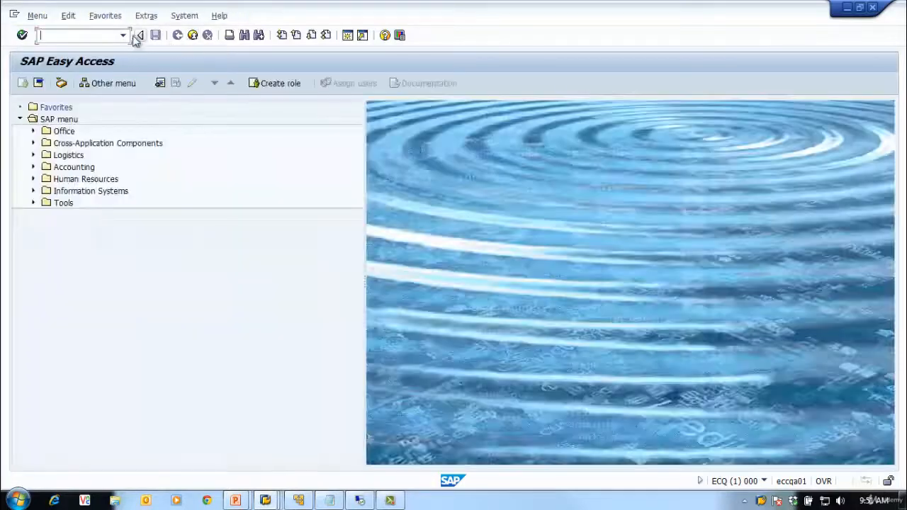
Step: Restart transaction stms, switch to the other configuration and choose Include System in Domain for ECQ, moving the form clear of the system details
click(79, 53)
key(Return)
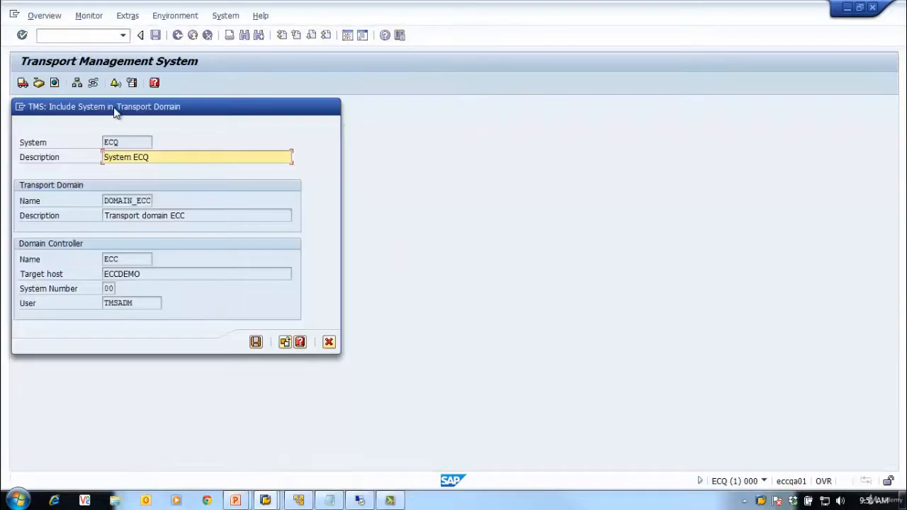
click(286, 342)
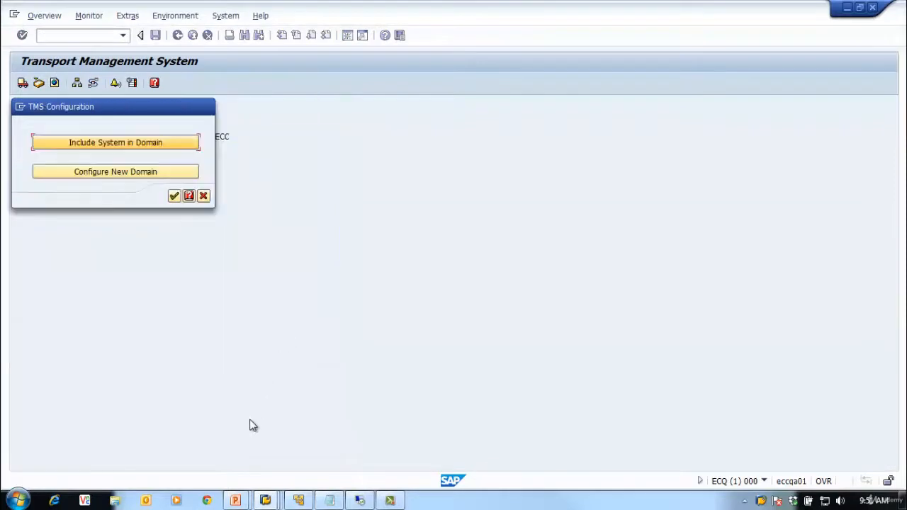
click(146, 144)
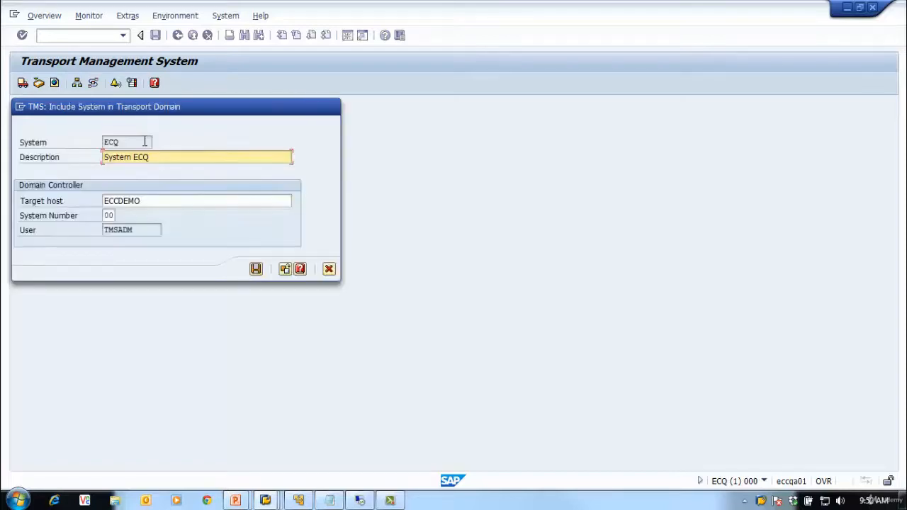
drag(196, 112, 416, 175)
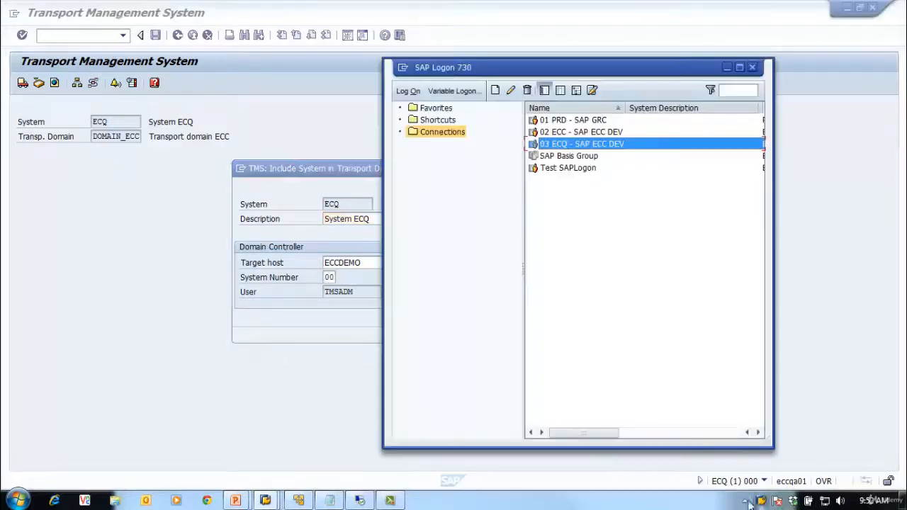
Step: Check the application server and instance number of the 02 ECC logon entry, and consult the system landscape notes in Notepad
click(761, 501)
click(556, 134)
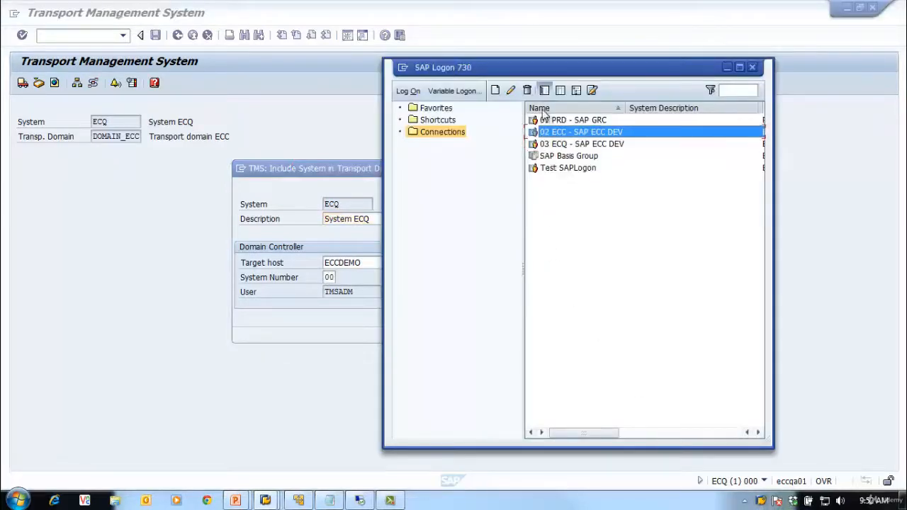
click(510, 90)
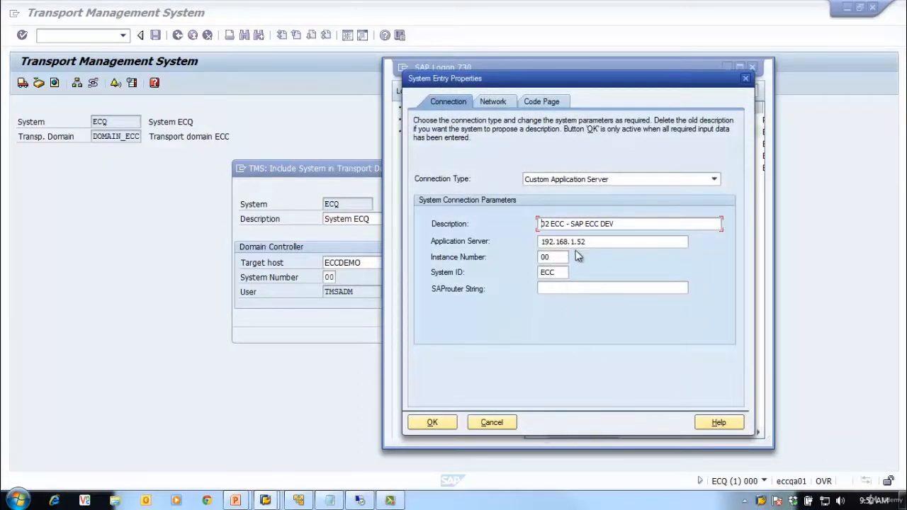
click(491, 424)
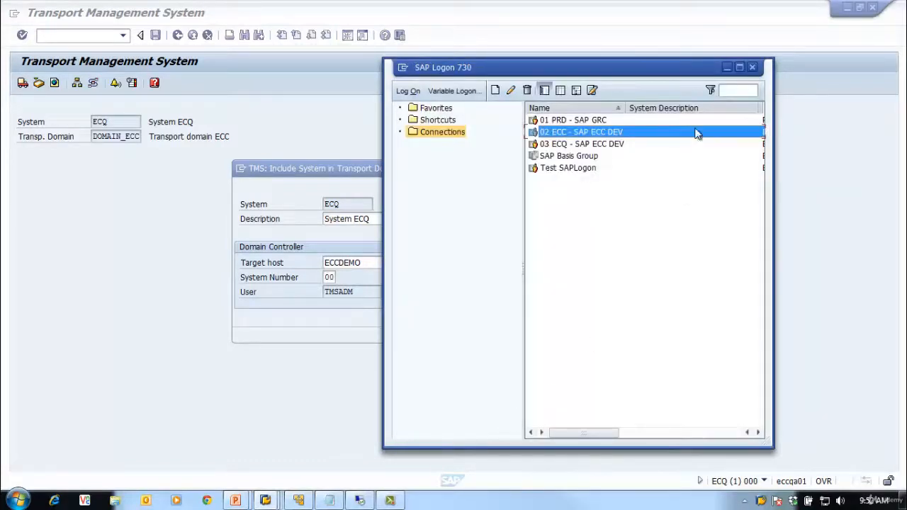
click(727, 67)
click(322, 501)
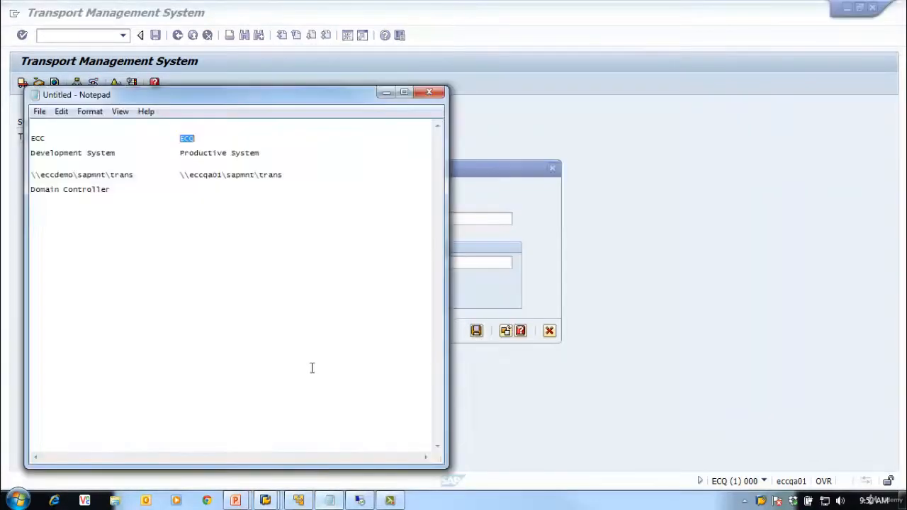
click(385, 93)
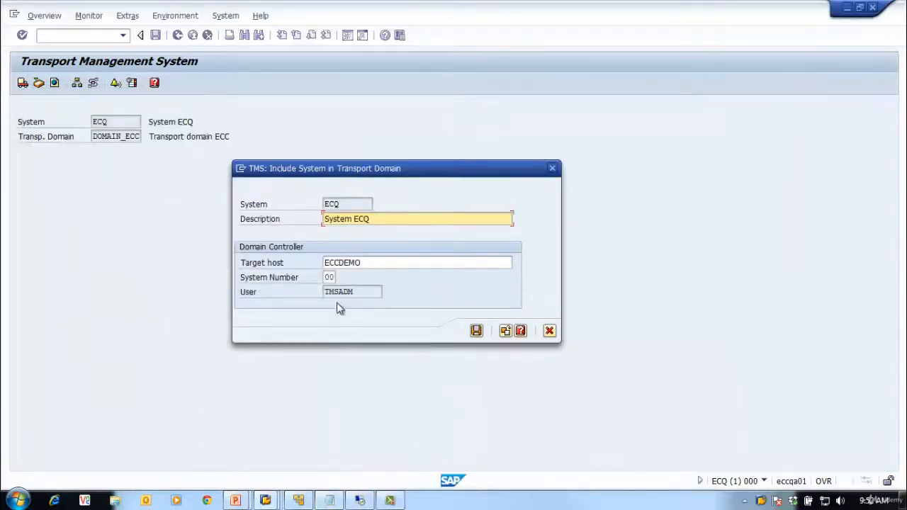
Step: Save the inclusion of system ECQ in the transport domain with target host ECCDEMO and system number 00
double_click(362, 290)
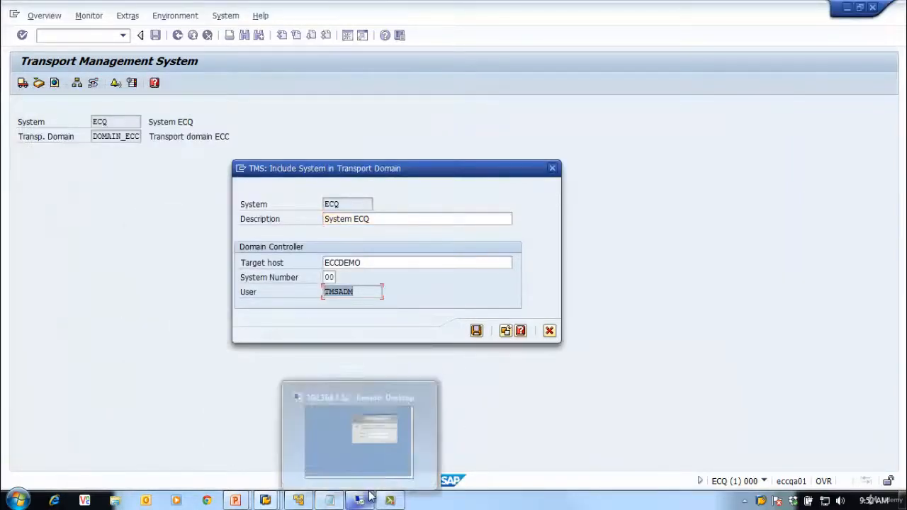
click(338, 294)
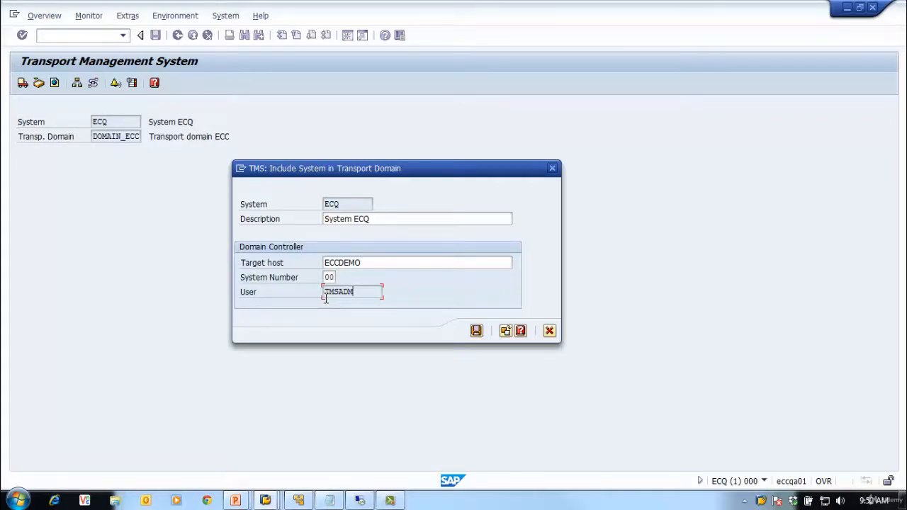
click(477, 332)
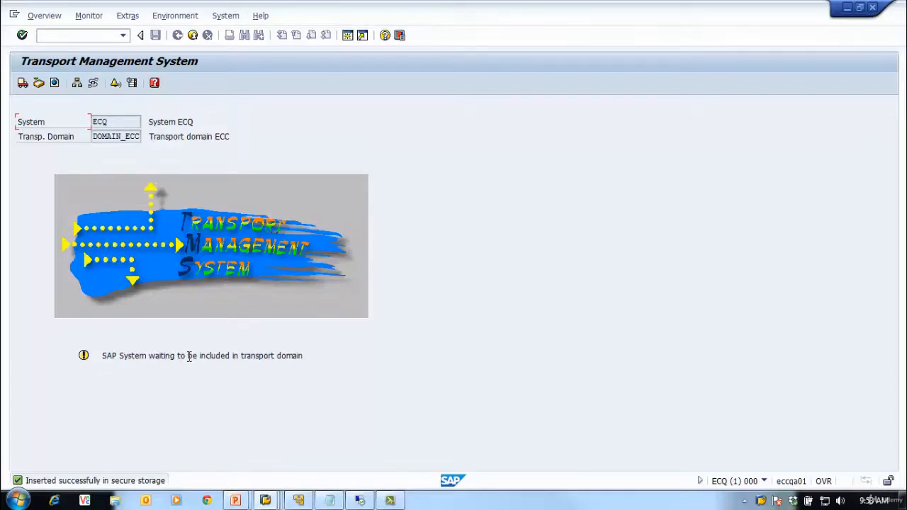
drag(241, 355, 315, 356)
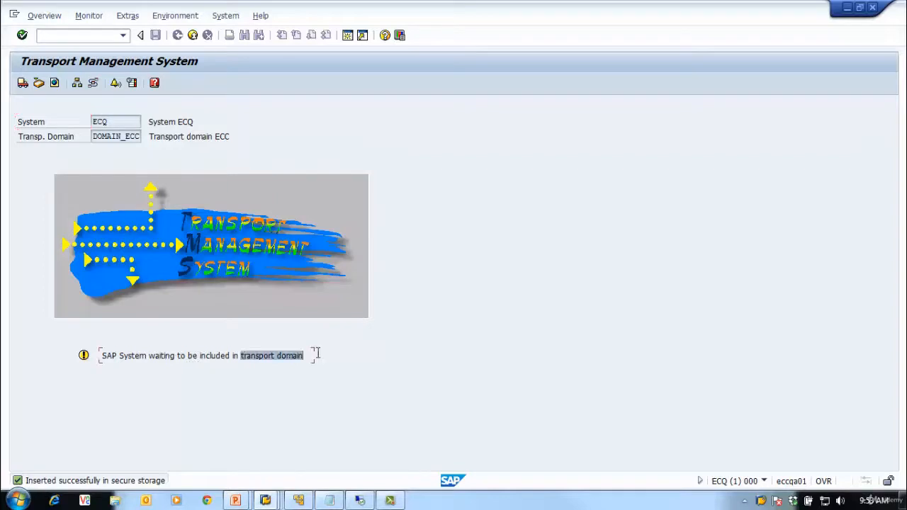
click(174, 367)
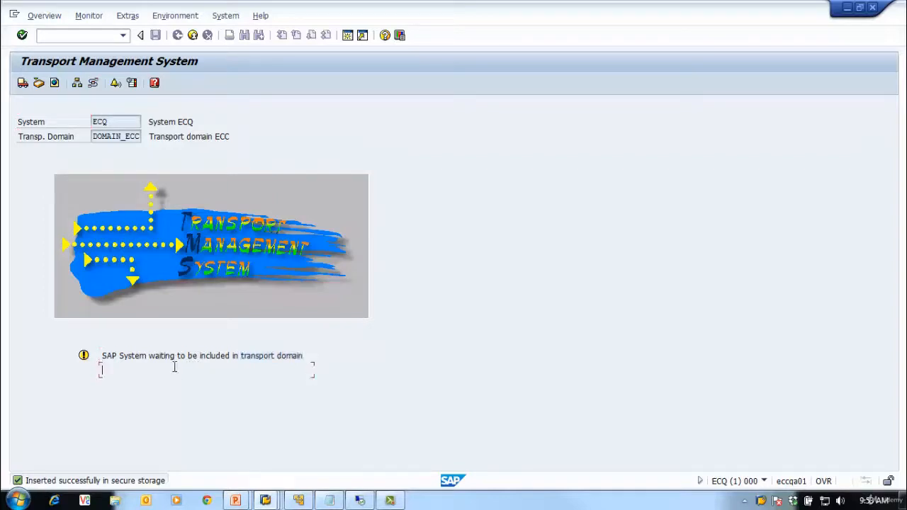
click(101, 358)
Step: Examine the DOMAIN_ECC system overview from ECQ, checking the status of ECQ, and return to the start screen
click(44, 17)
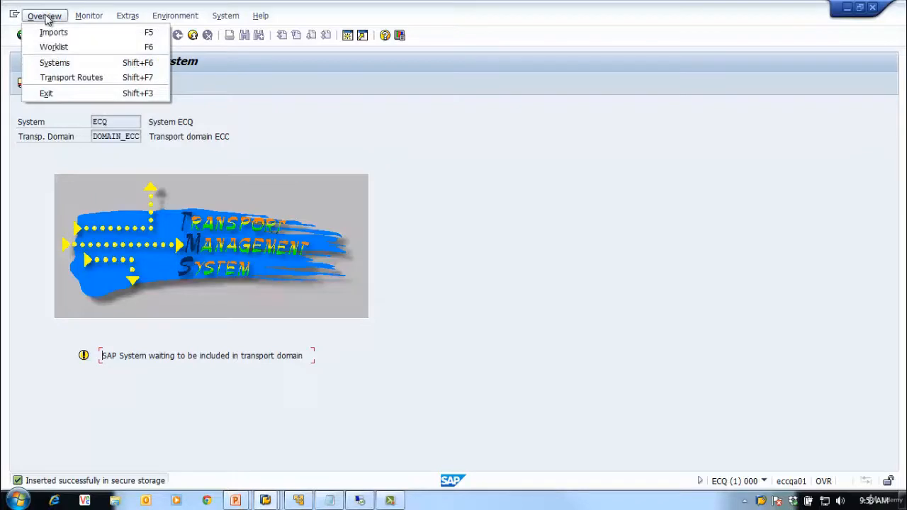
click(84, 64)
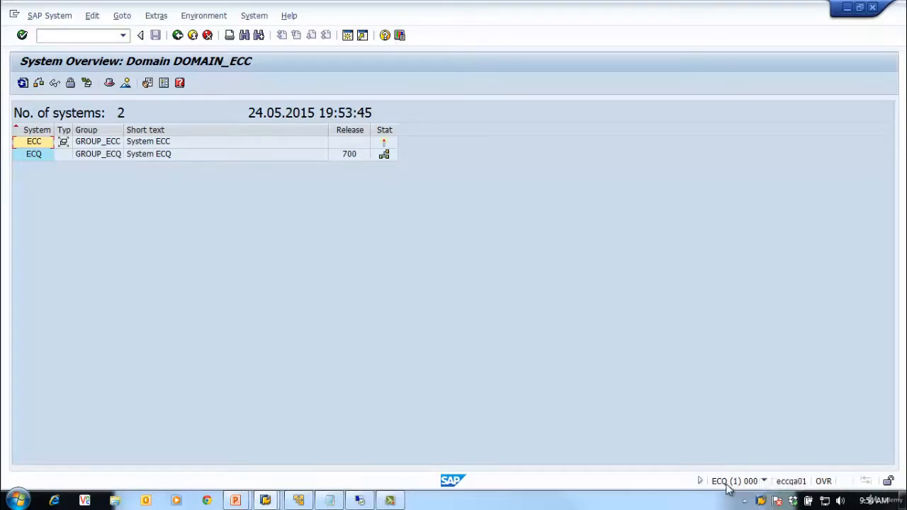
mouse_move(386, 157)
click(177, 36)
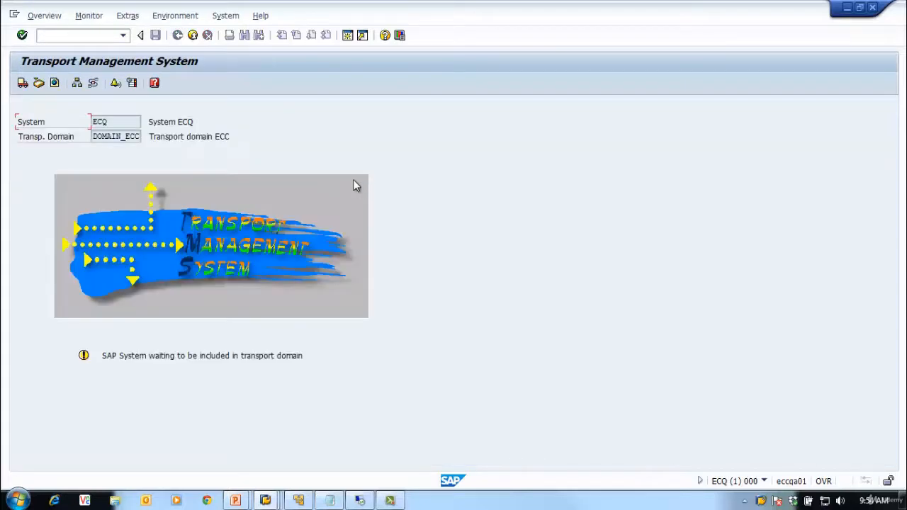
Step: Switch to the ECC session, restart transaction stms and check the domain controller status message
right_click(763, 502)
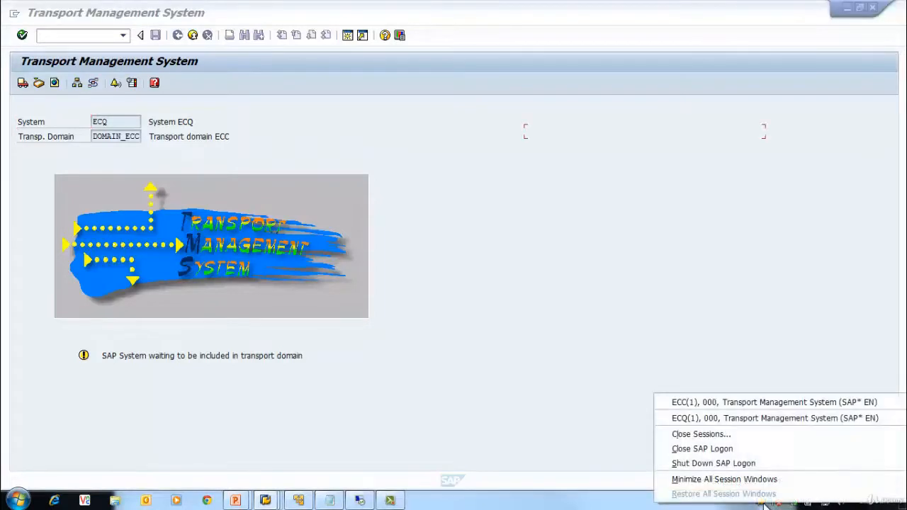
click(697, 401)
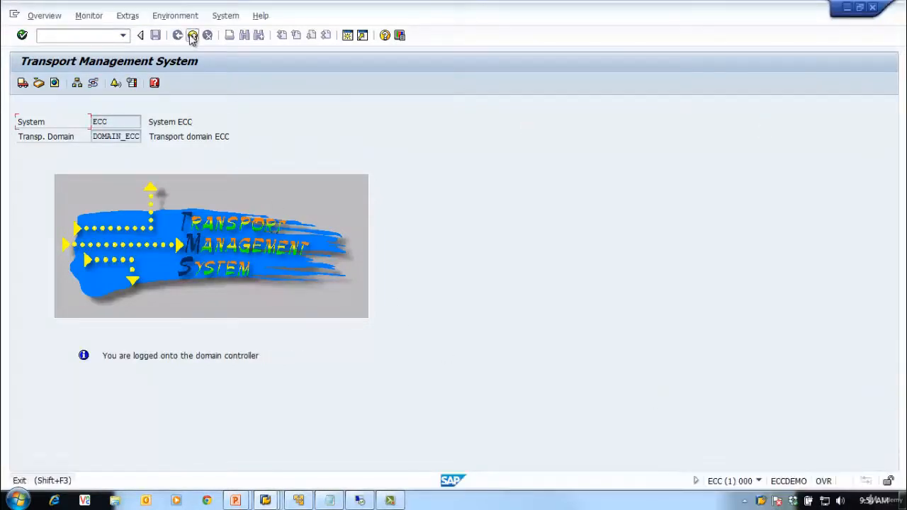
click(192, 35)
click(122, 35)
click(65, 51)
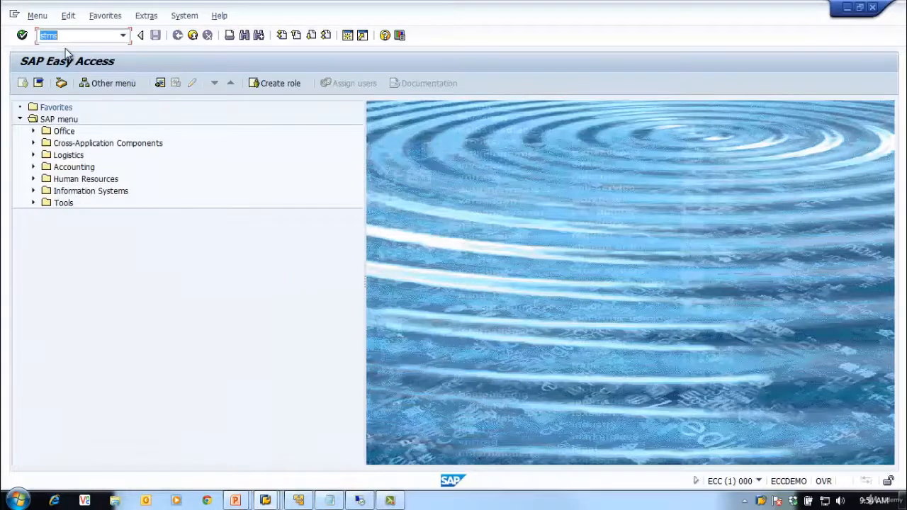
key(Return)
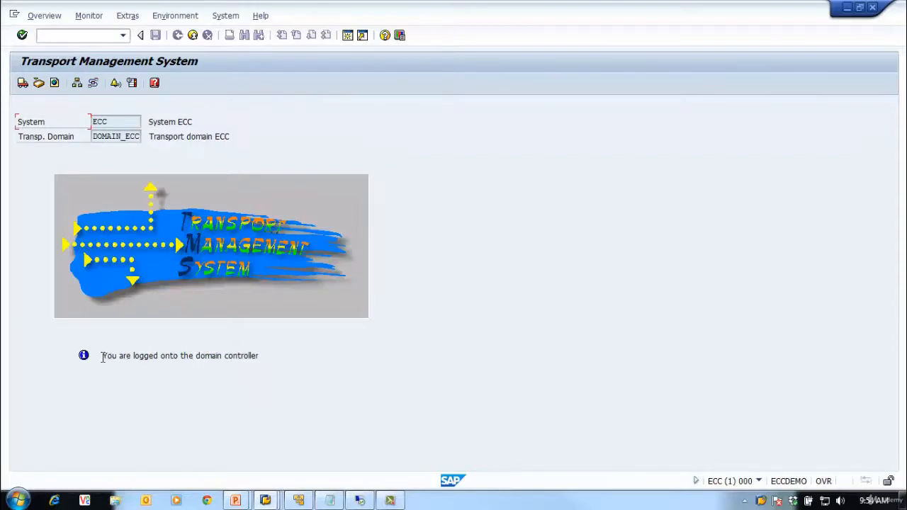
drag(102, 357, 283, 356)
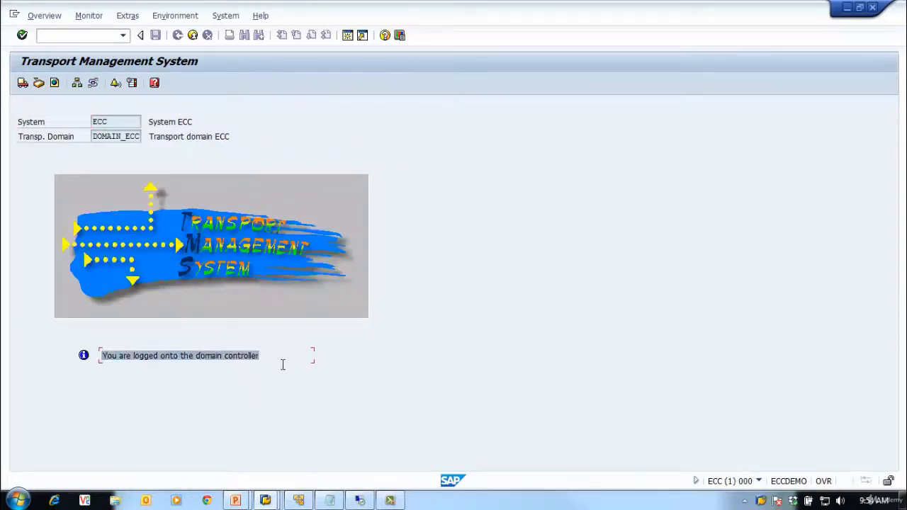
Step: Open the DOMAIN_ECC system overview from ECC, check the status of system ECQ and select its row
click(49, 15)
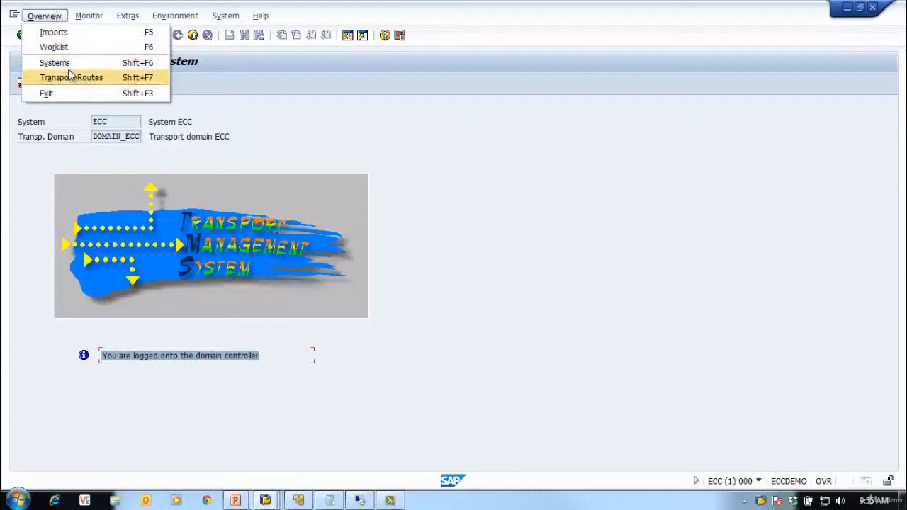
click(55, 63)
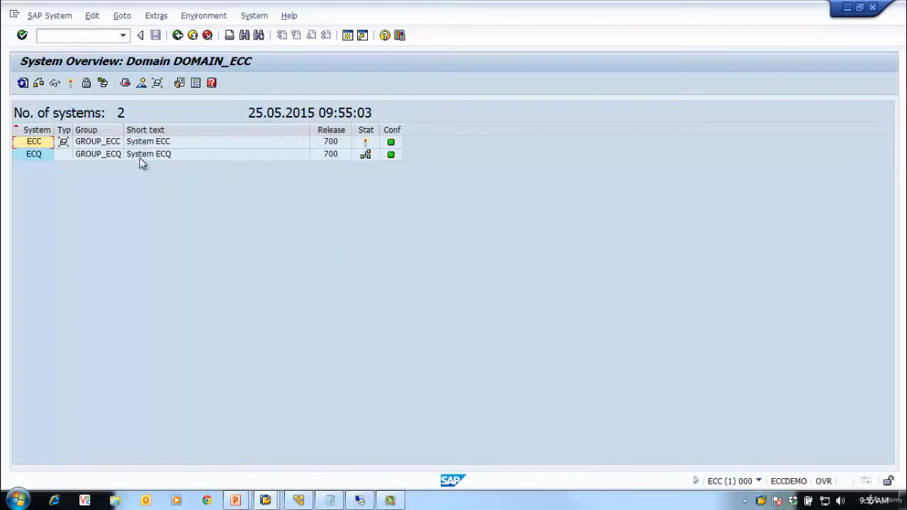
click(366, 158)
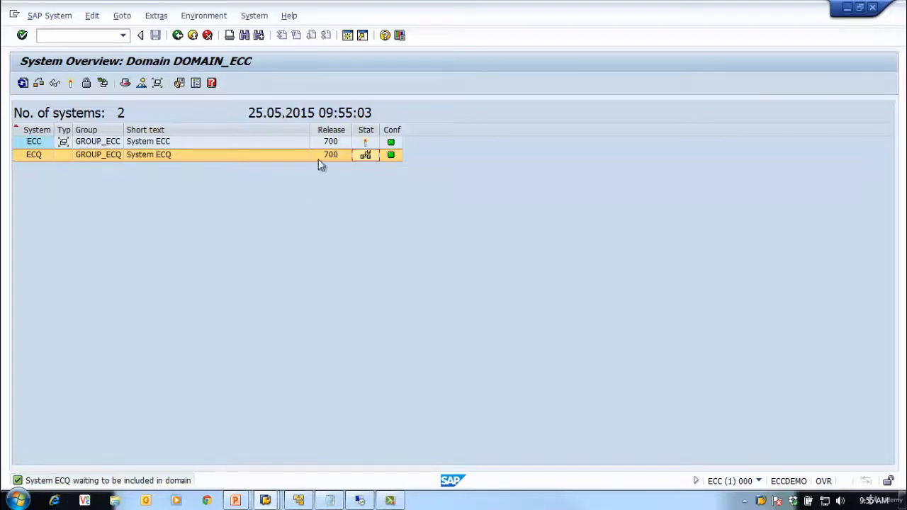
click(20, 155)
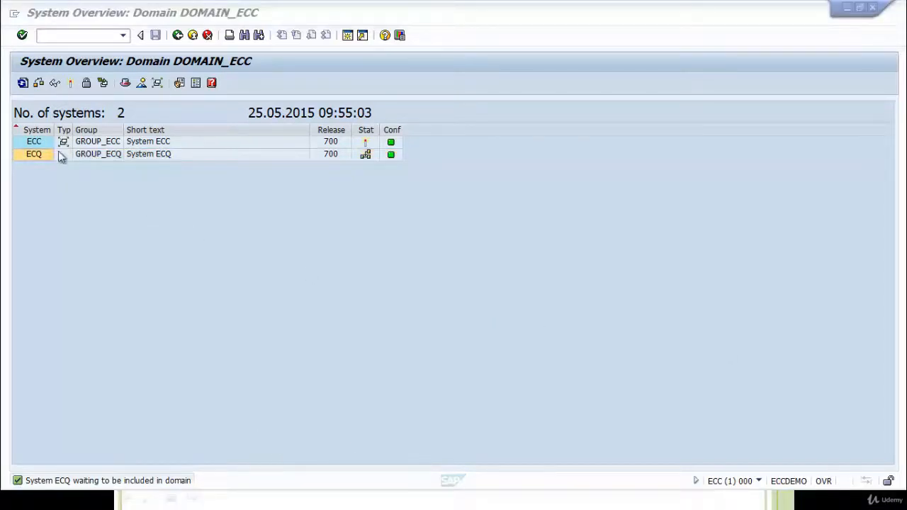
click(19, 157)
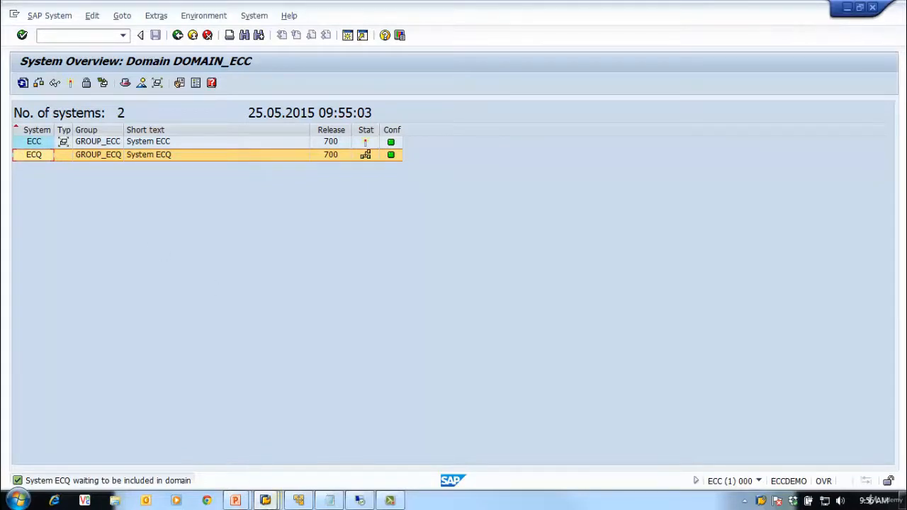
Step: Check the inclusion status message and the DOMAIN_ECC system overview in the ECQ session, and return to the ECC session
click(265, 500)
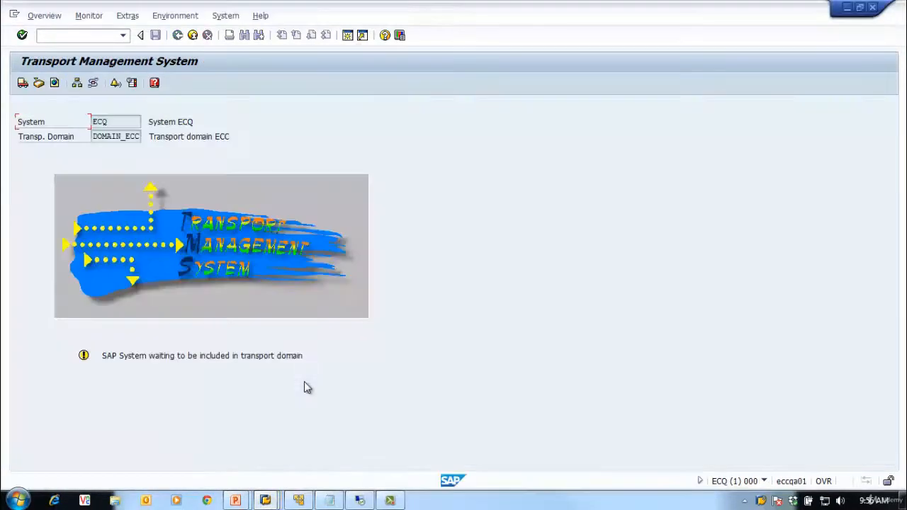
drag(102, 355, 359, 390)
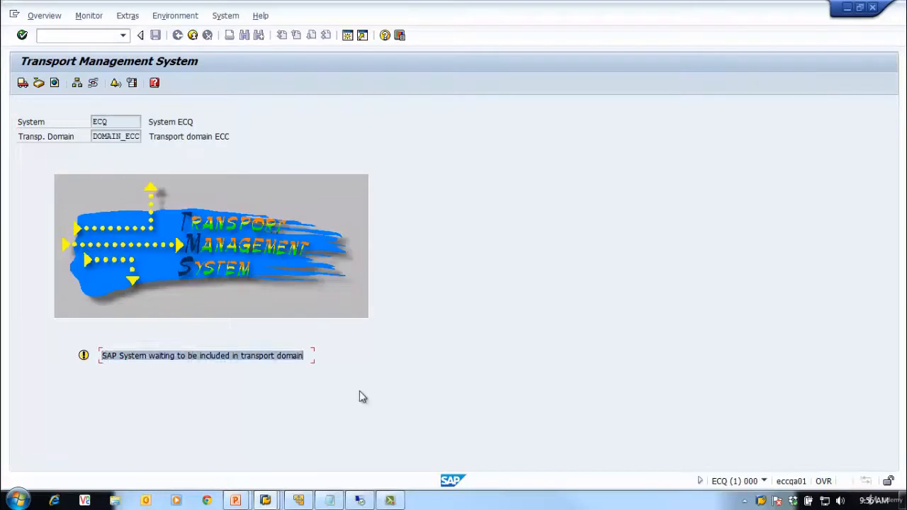
click(203, 355)
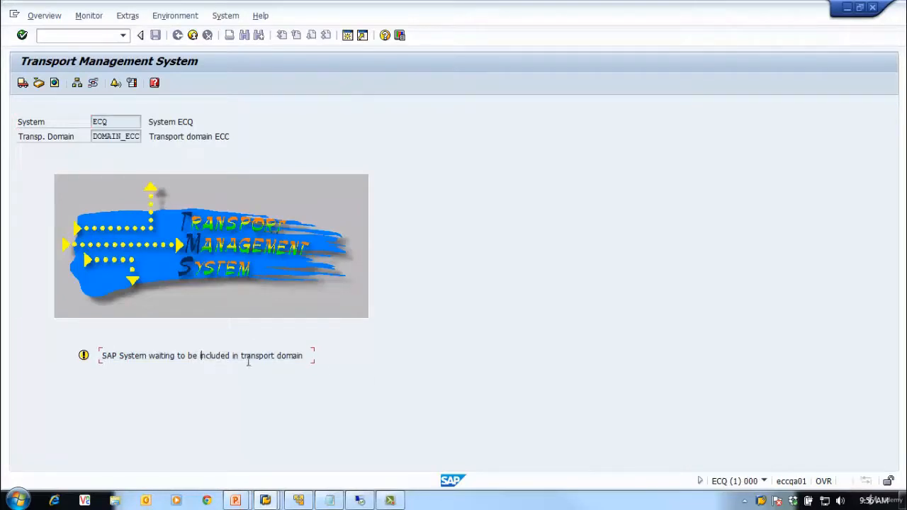
click(45, 16)
click(75, 62)
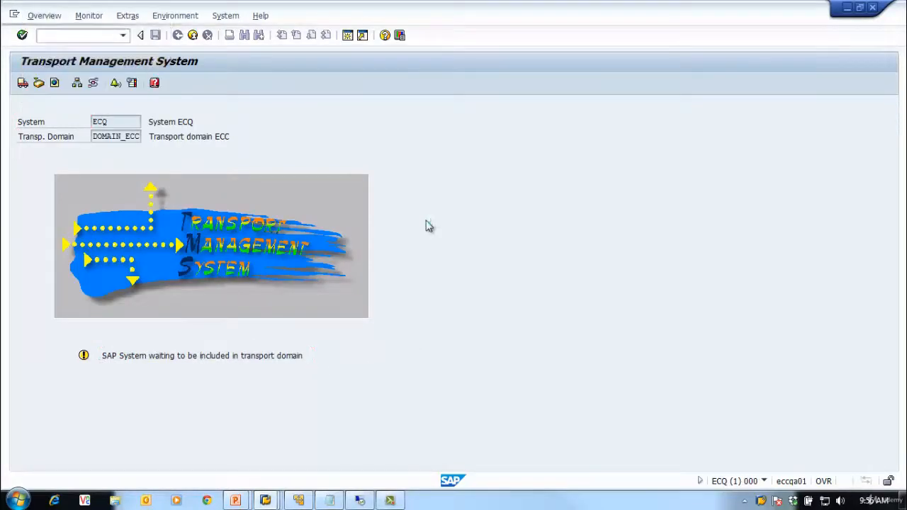
mouse_move(383, 160)
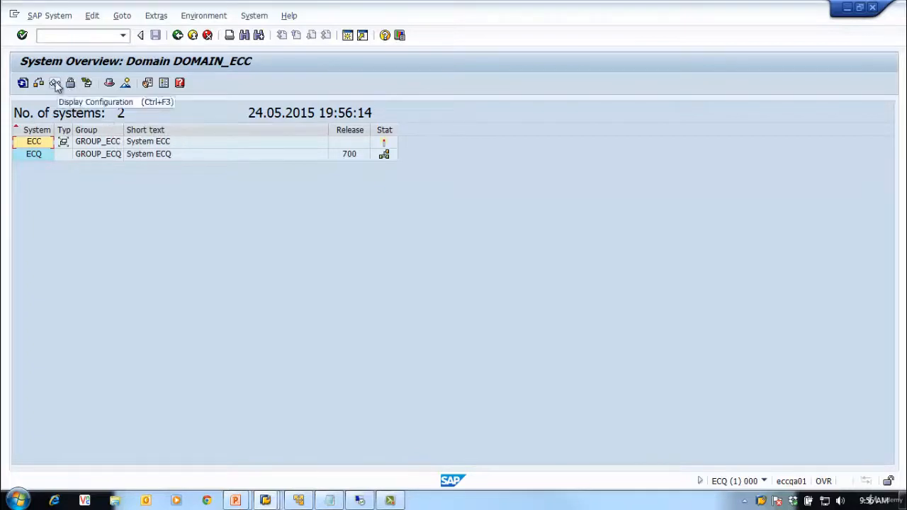
click(178, 36)
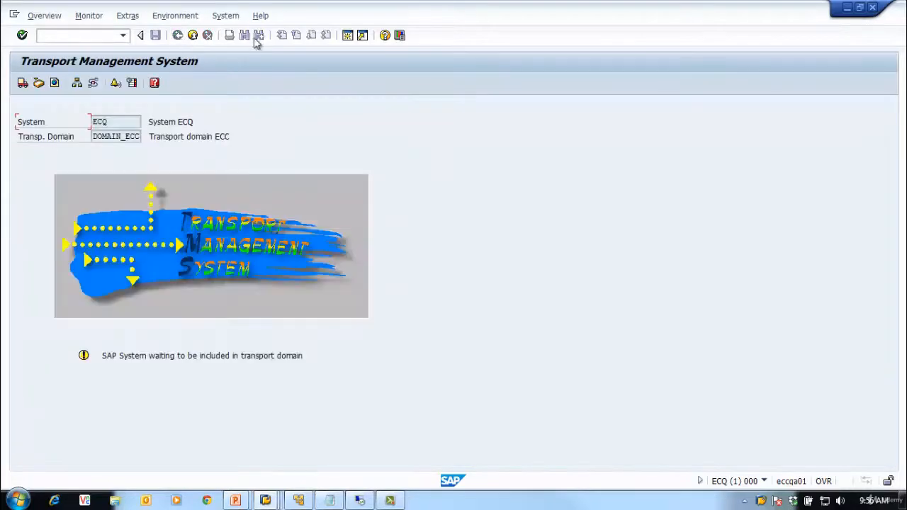
click(847, 8)
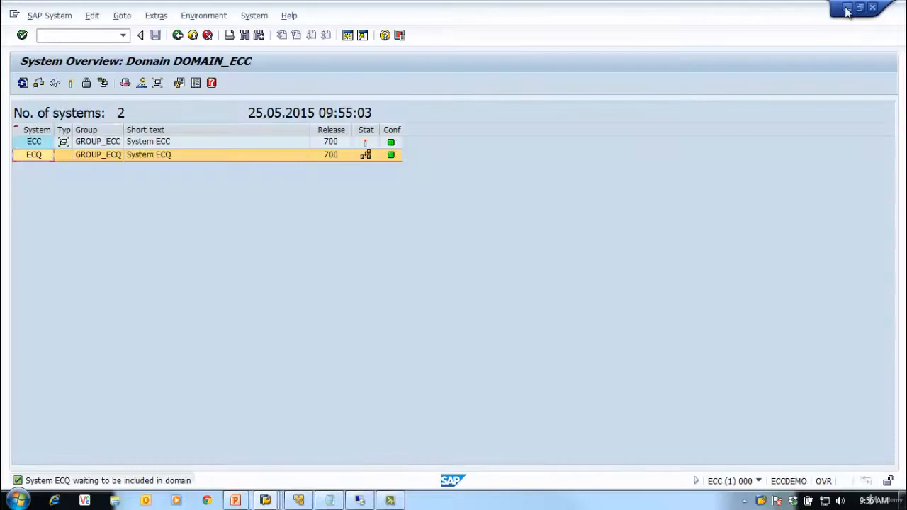
Step: Approve the inclusion of system ECQ in the transport domain from ECC and acknowledge the transport group information
click(19, 156)
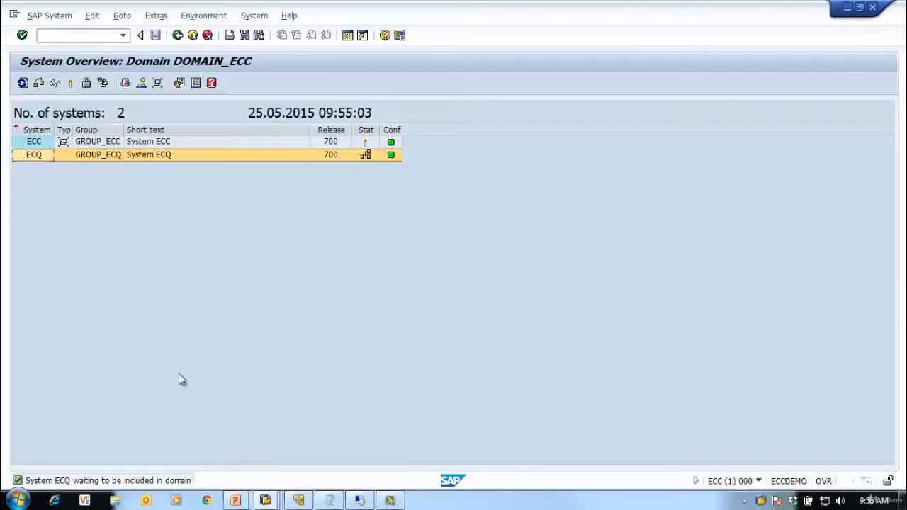
click(71, 84)
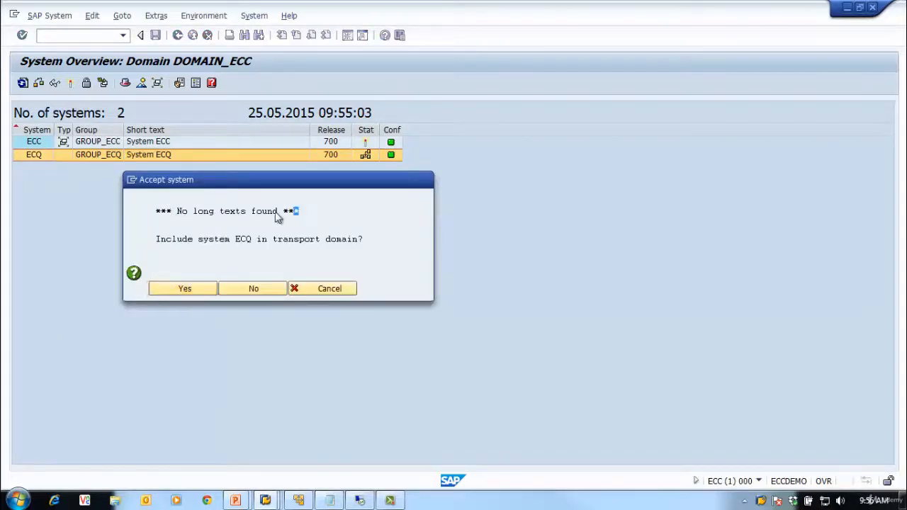
drag(300, 216, 155, 213)
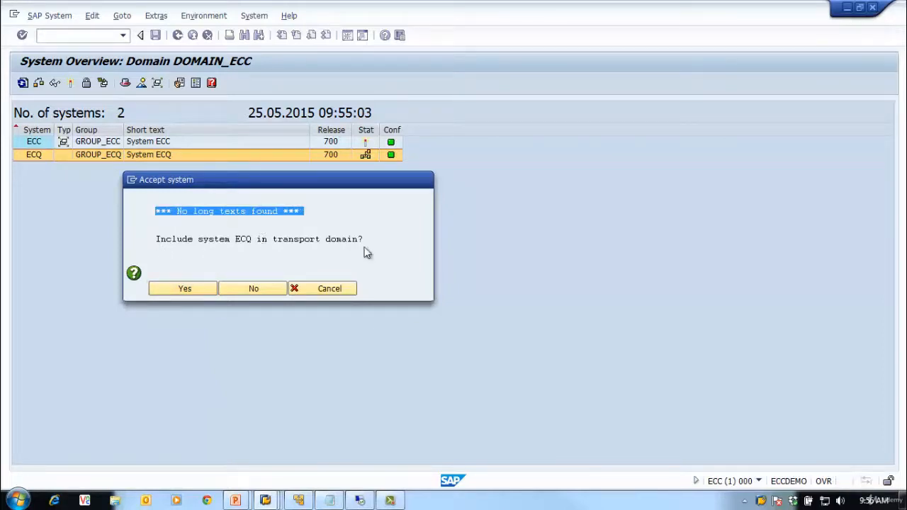
click(164, 292)
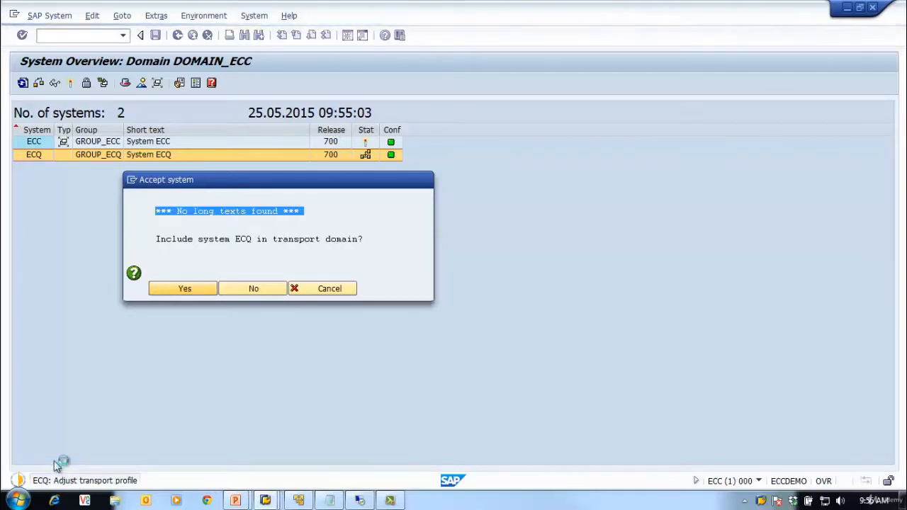
key(Return)
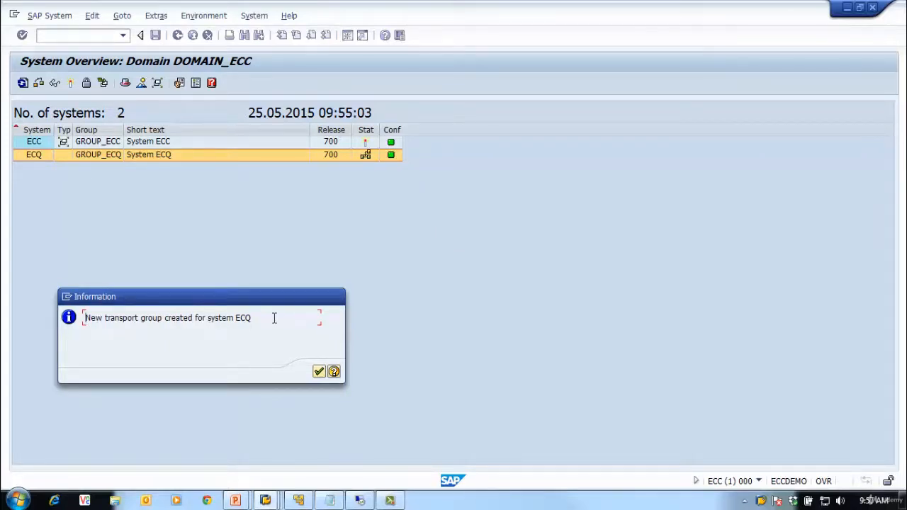
drag(238, 298, 412, 187)
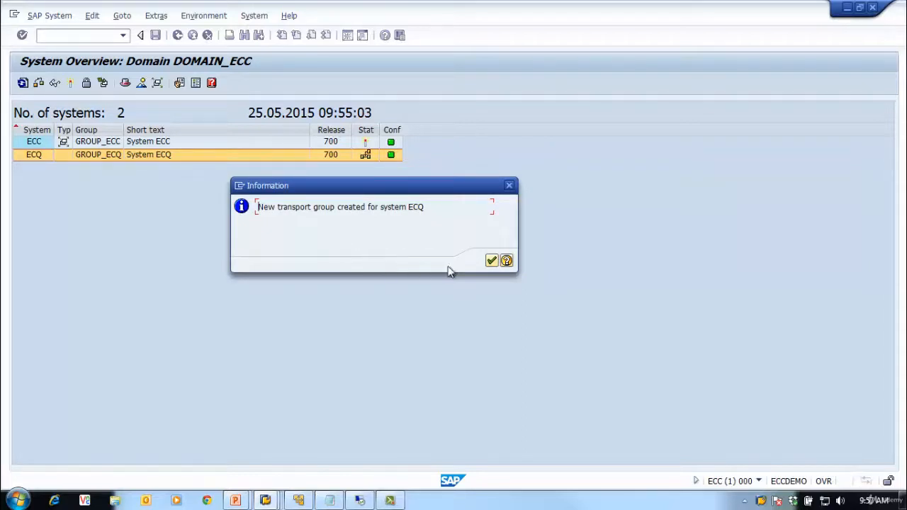
click(493, 263)
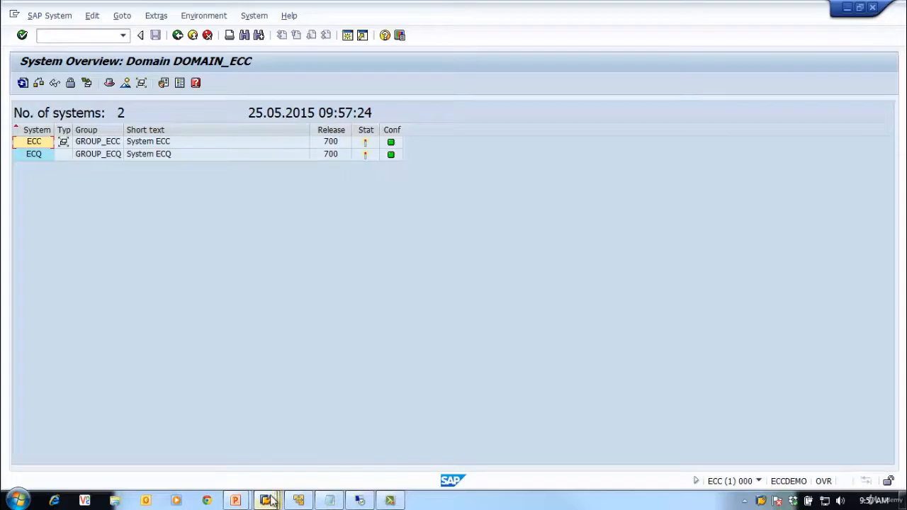
Step: Restart transaction stms in the ECQ session and check the status and transport group of ECQ in the system overview
mouse_move(271, 500)
click(457, 411)
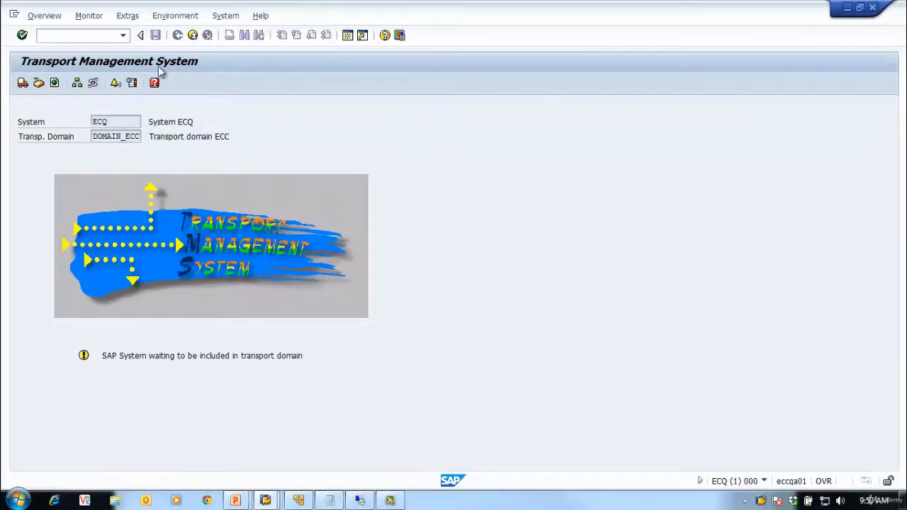
click(192, 35)
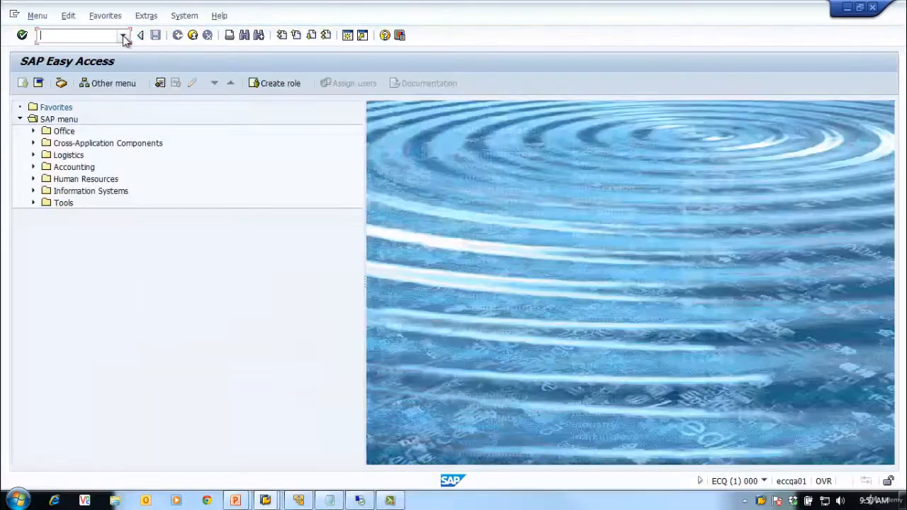
click(124, 35)
click(72, 50)
key(Return)
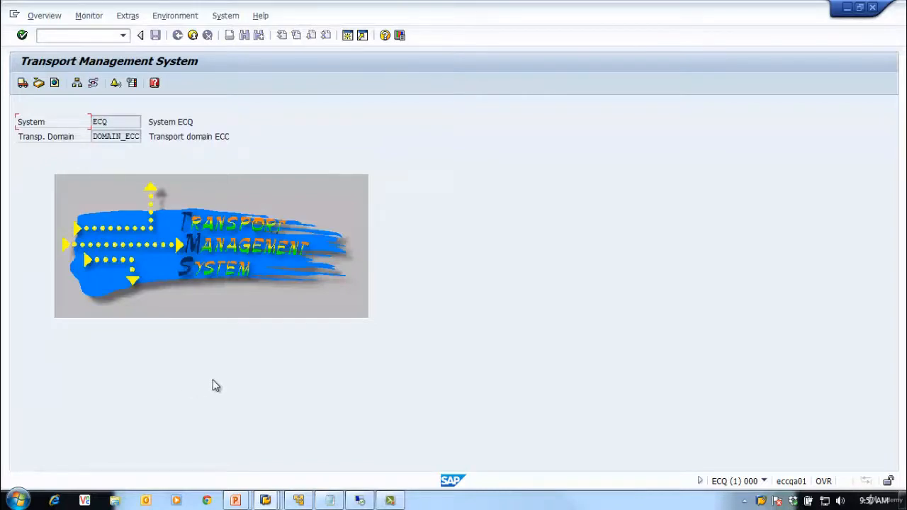
click(48, 18)
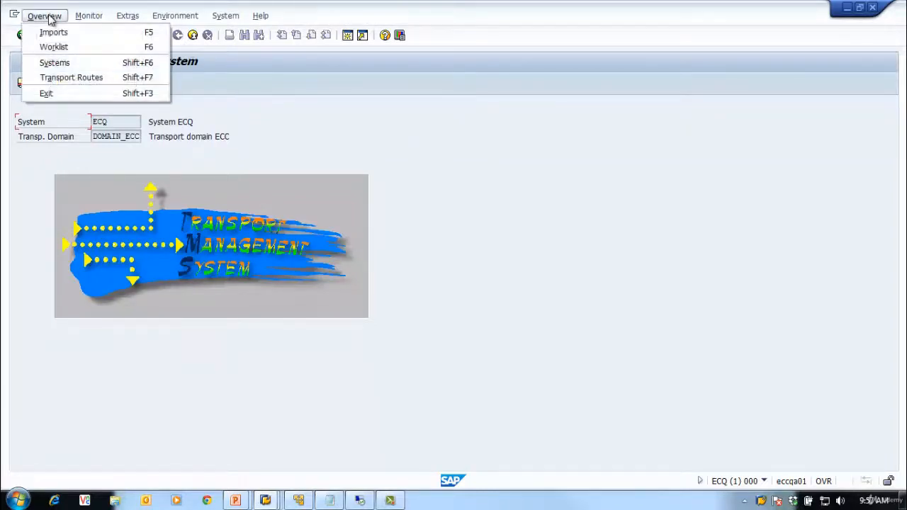
click(64, 63)
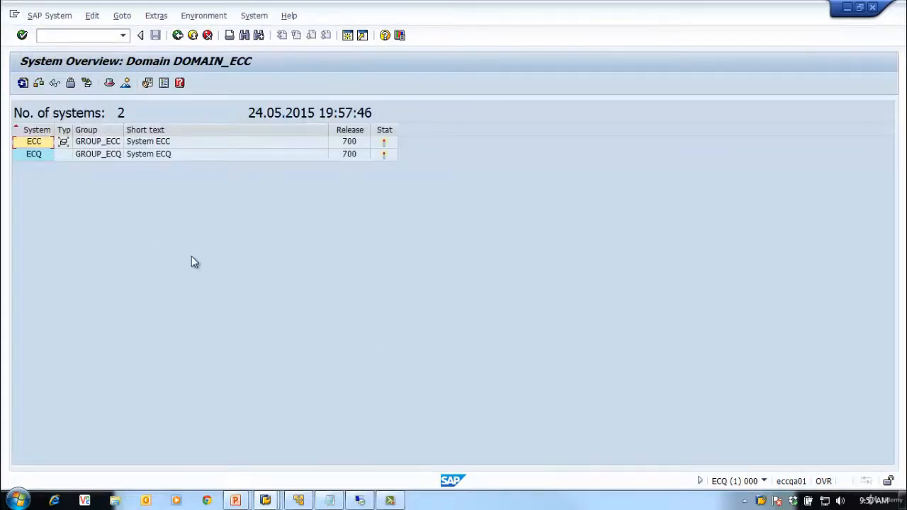
click(93, 155)
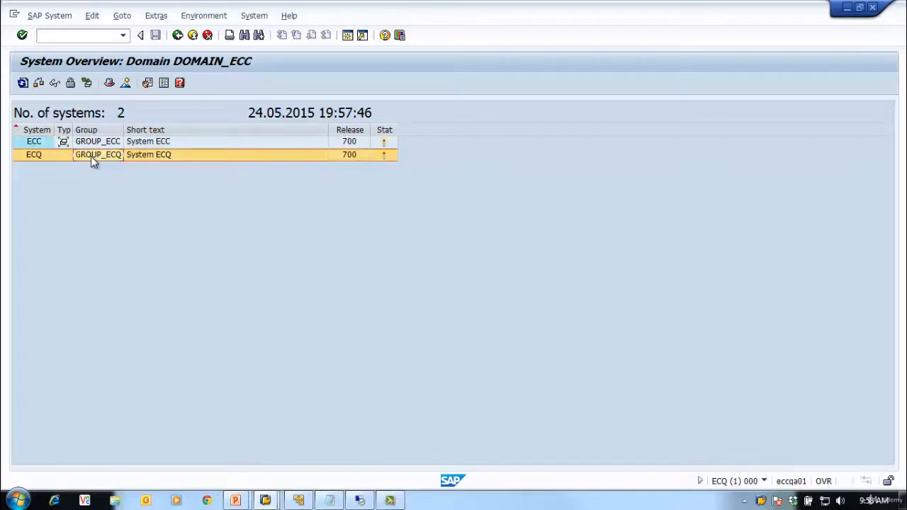
Step: Switch to the ECC session and open the TMS configuration of system ECQ in change mode
click(761, 501)
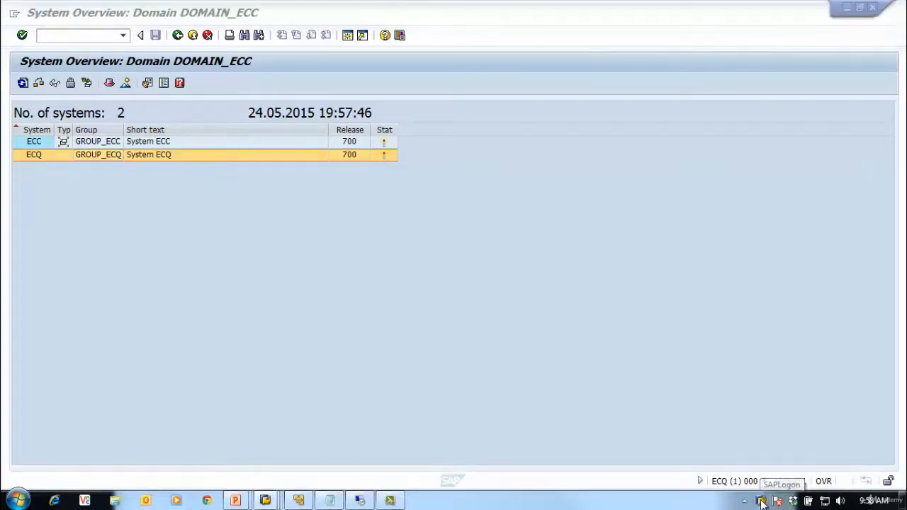
right_click(761, 502)
click(674, 399)
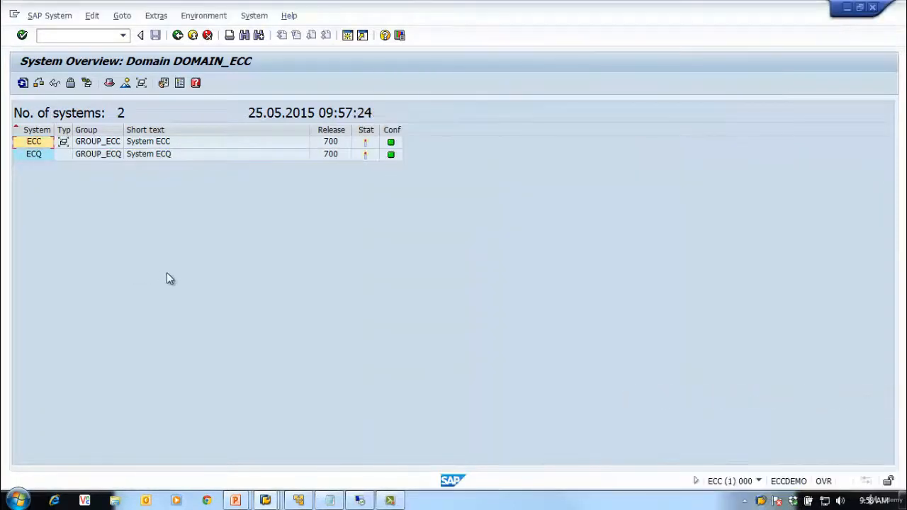
click(89, 156)
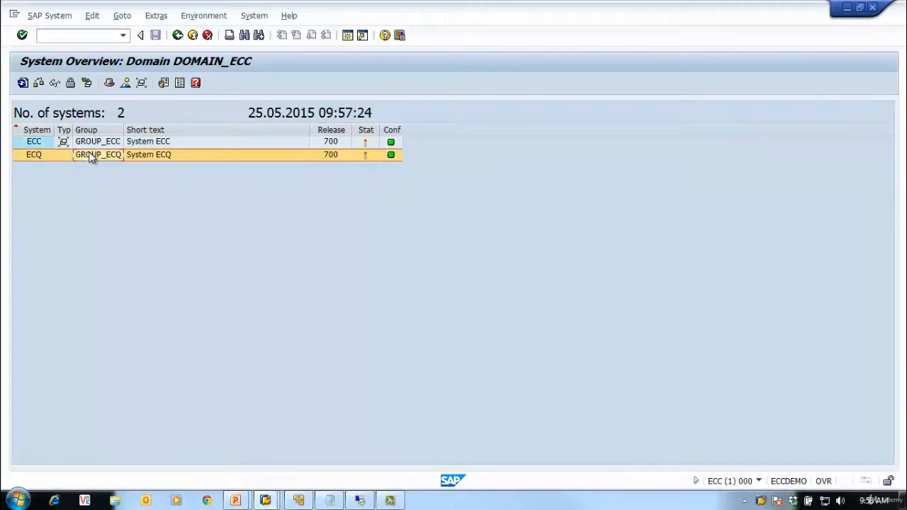
click(49, 16)
click(90, 167)
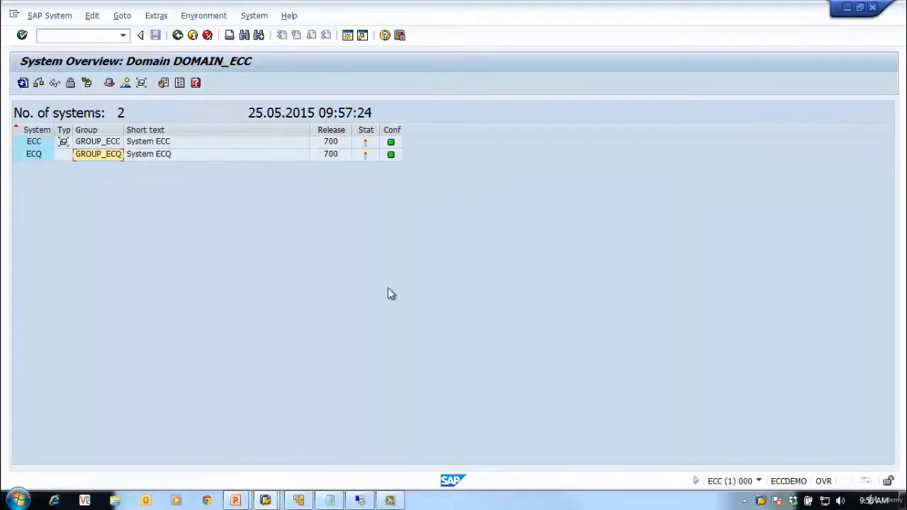
click(39, 156)
click(51, 16)
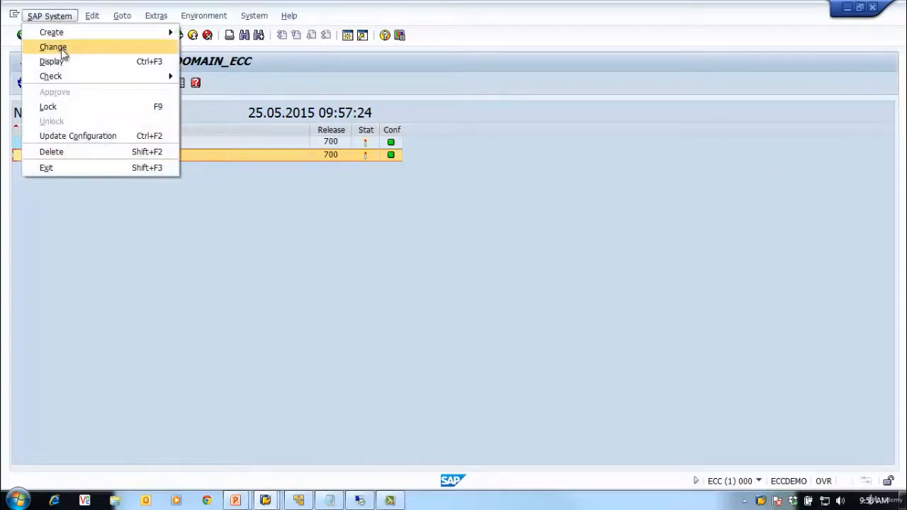
click(63, 49)
Step: Review ECQ's communication, transport tool and management settings, and return to the Transport Management System start screen
click(124, 154)
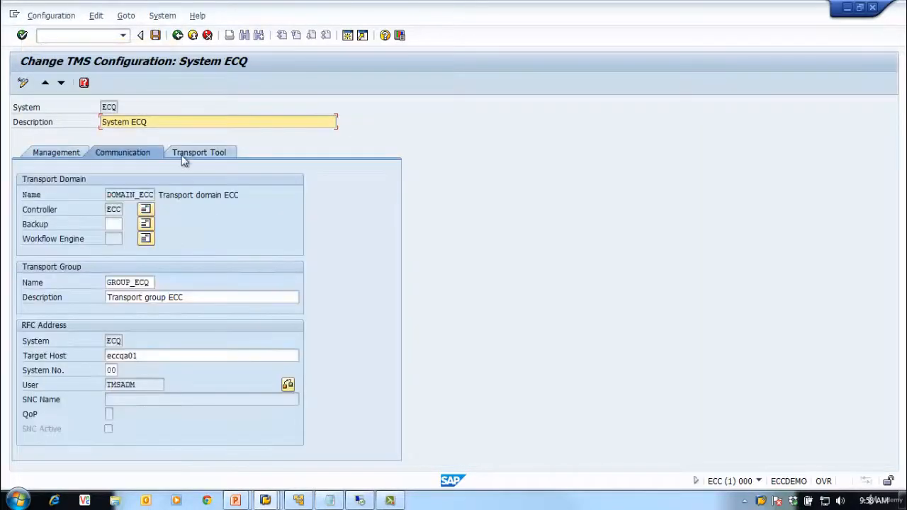
click(180, 153)
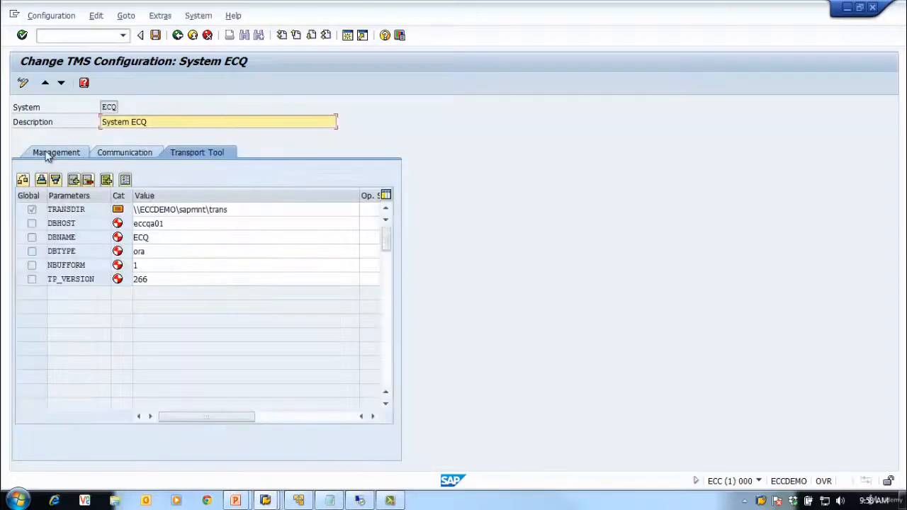
click(44, 153)
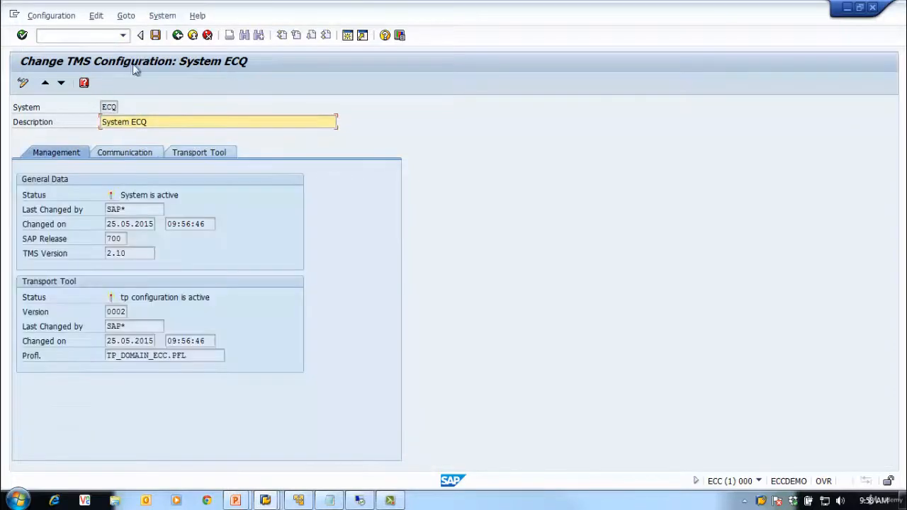
click(177, 35)
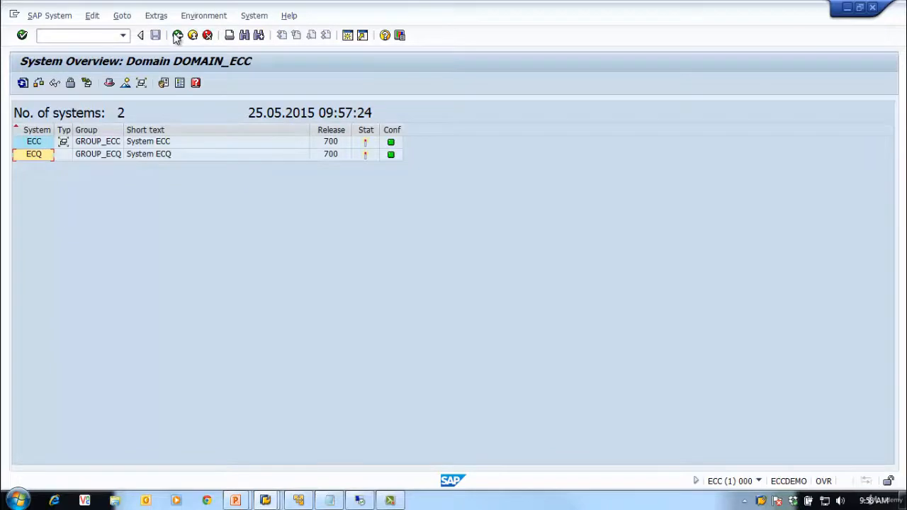
click(177, 35)
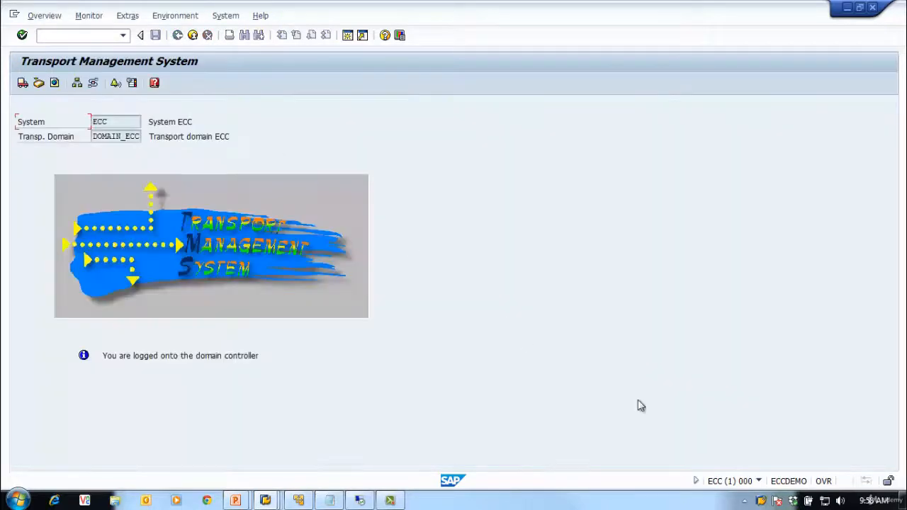
Step: Switch to the ECQ session and try to open system ECQ's TMS configuration for changing
click(762, 501)
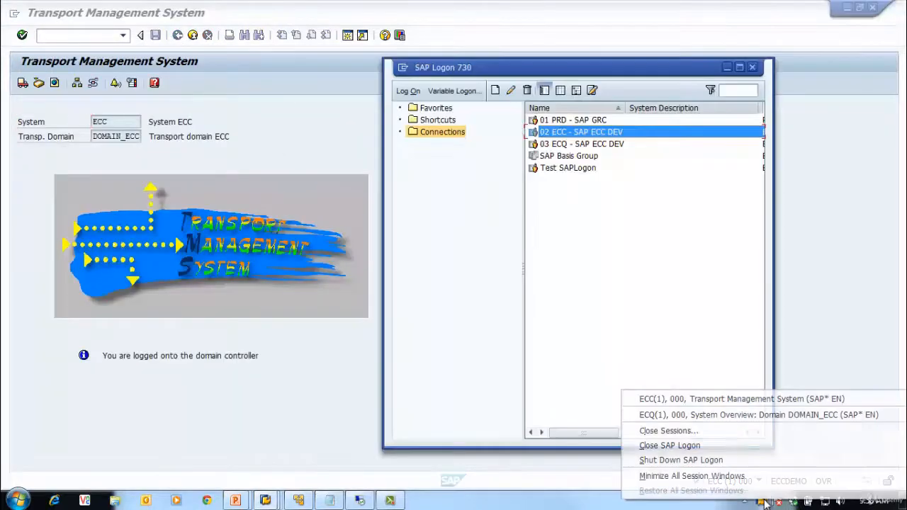
click(681, 415)
click(100, 153)
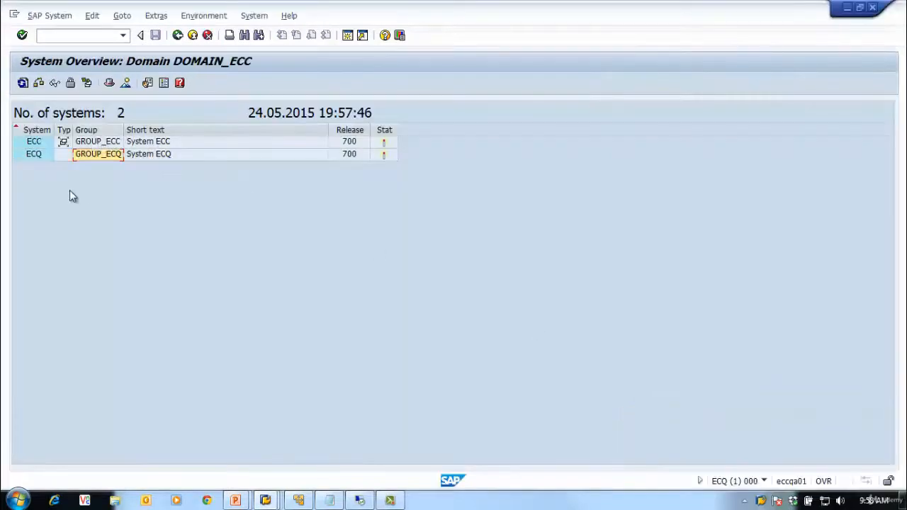
click(34, 156)
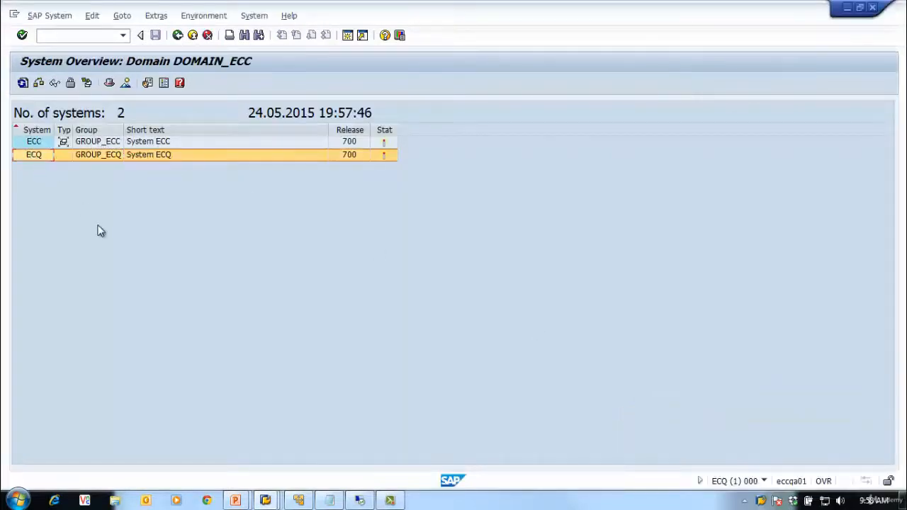
click(48, 17)
click(53, 47)
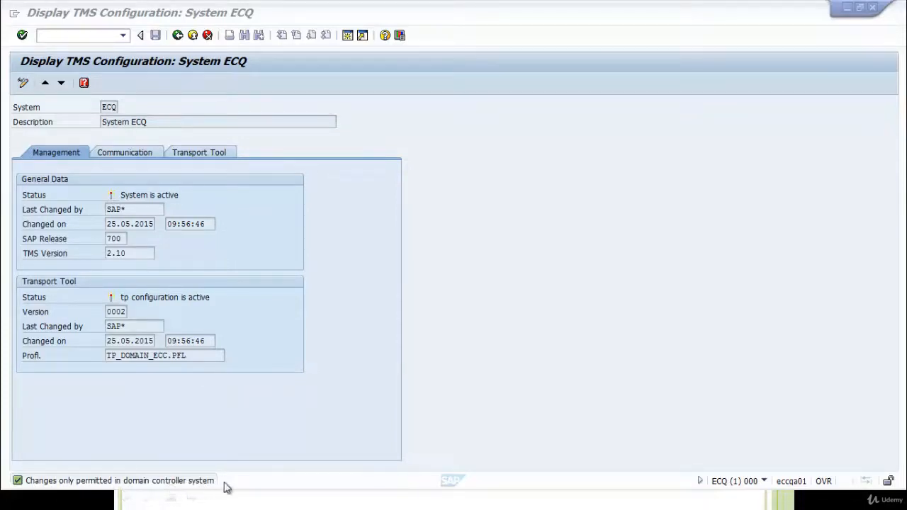
Step: Examine ECQ's management data and transport tool parameters, try switching to change mode, and inspect the TRANSDIR path
click(187, 158)
click(187, 157)
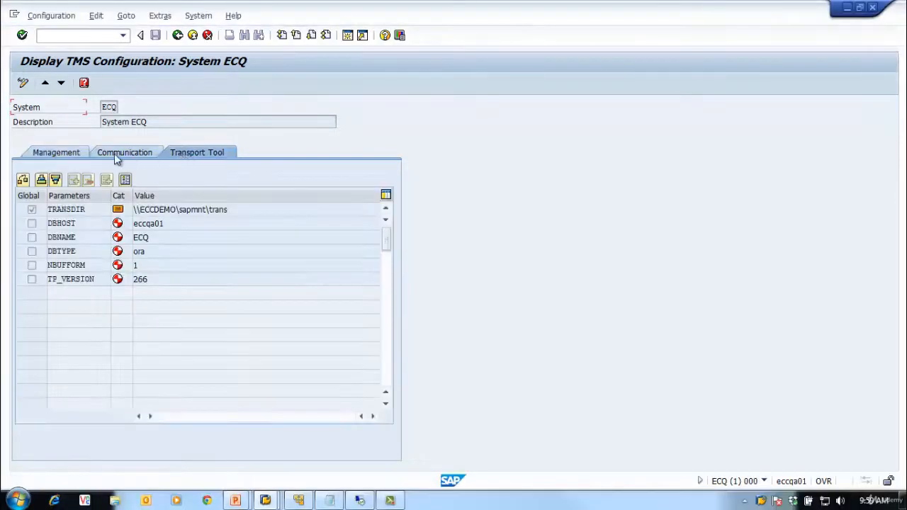
click(61, 155)
click(183, 156)
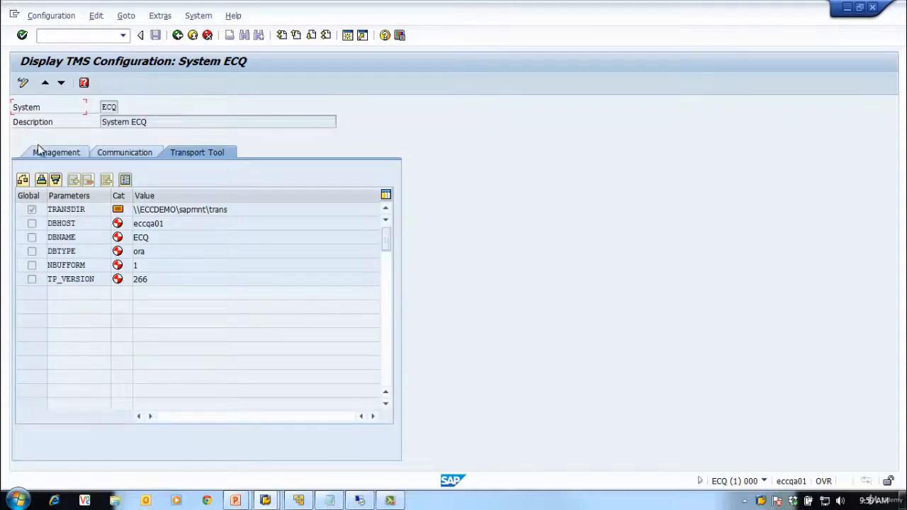
click(22, 82)
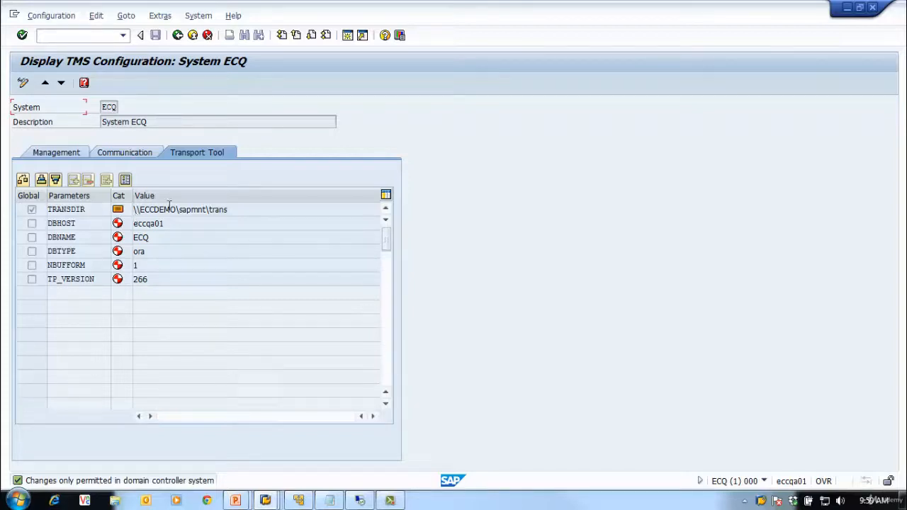
drag(228, 209, 132, 209)
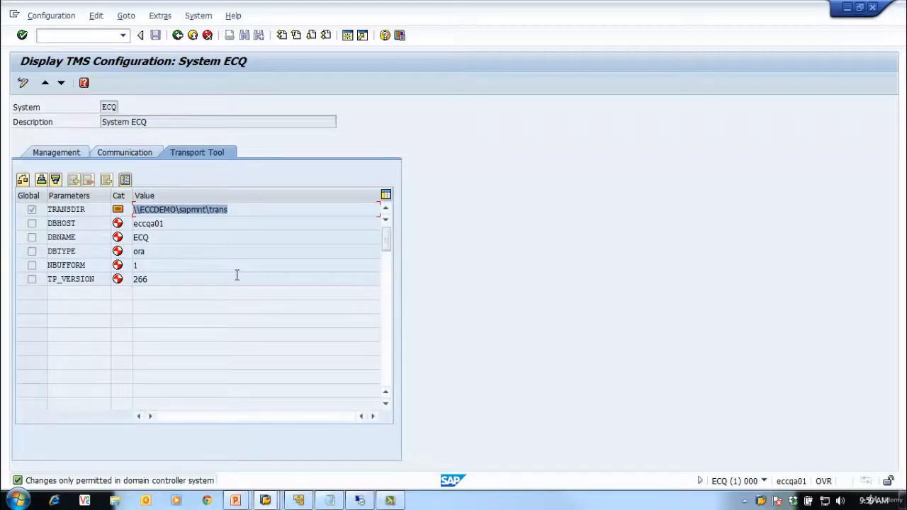
click(180, 210)
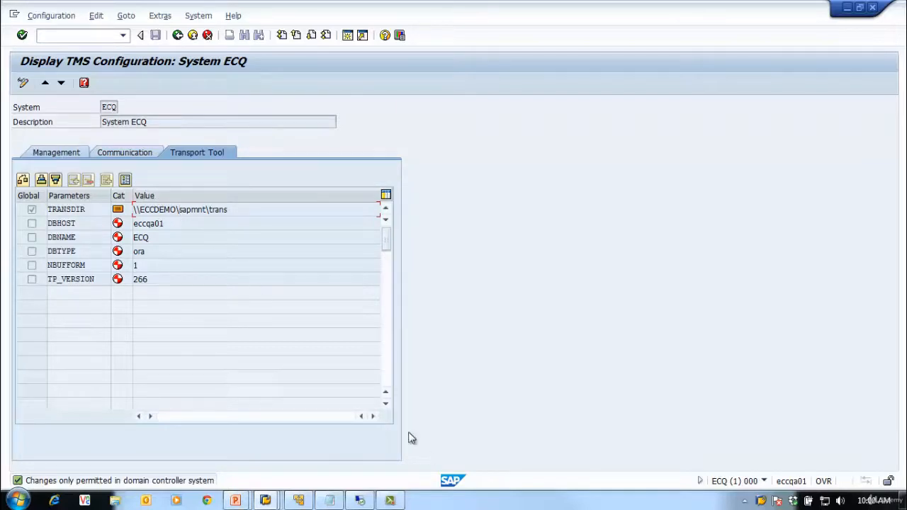
Step: Return to the ECC session, display system ECC's TMS configuration from the system overview, and inspect its TRANSDIR path
right_click(762, 501)
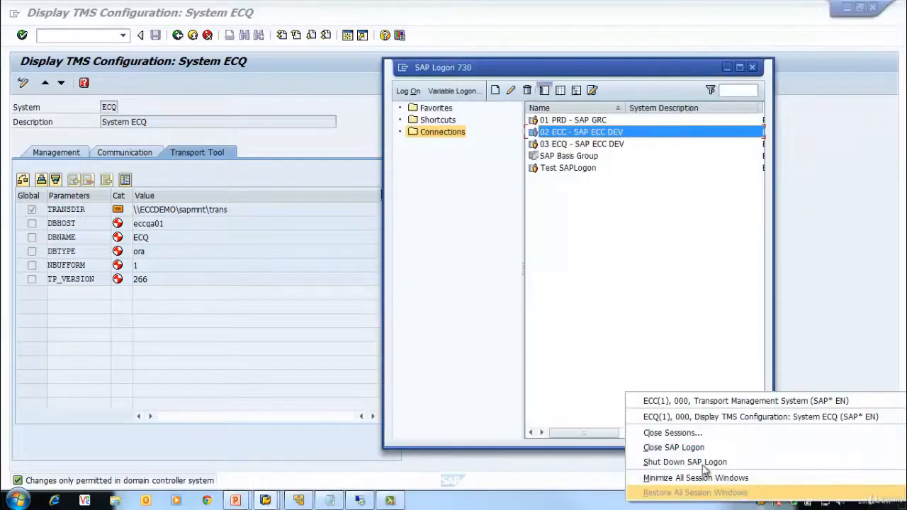
click(669, 401)
click(44, 15)
click(63, 62)
double_click(77, 142)
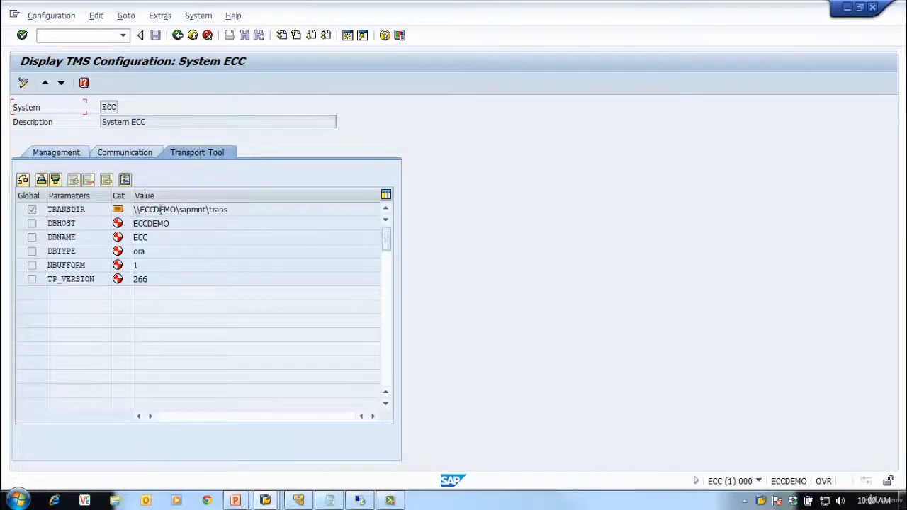
double_click(225, 210)
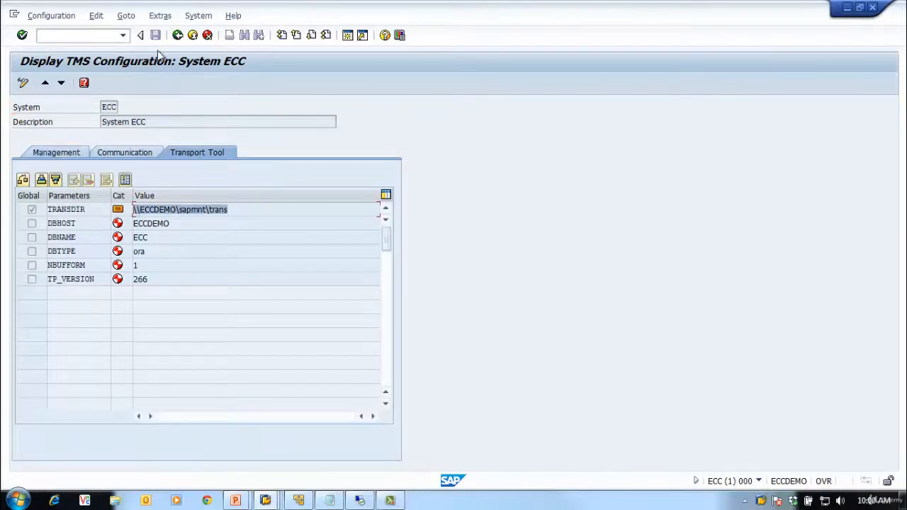
Step: Display system ECQ's TMS configuration from the ECC session and inspect its TRANSDIR path
click(178, 35)
double_click(90, 162)
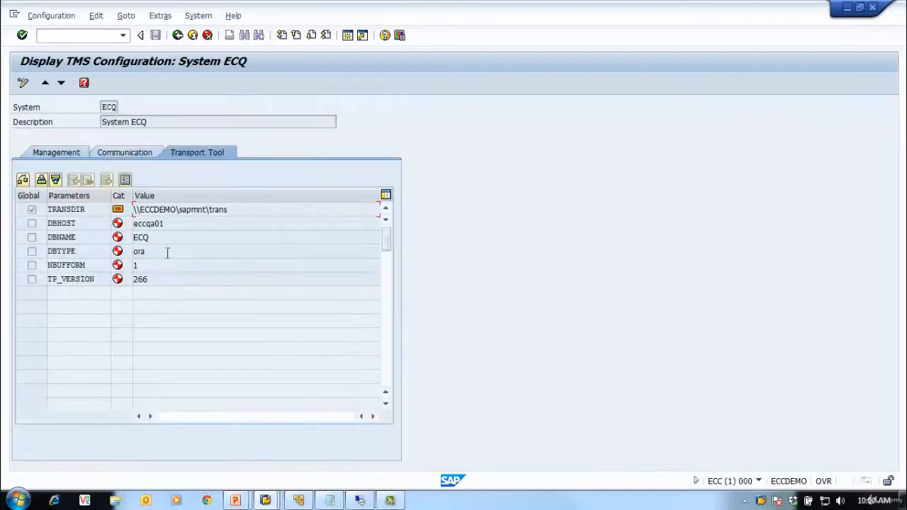
click(283, 209)
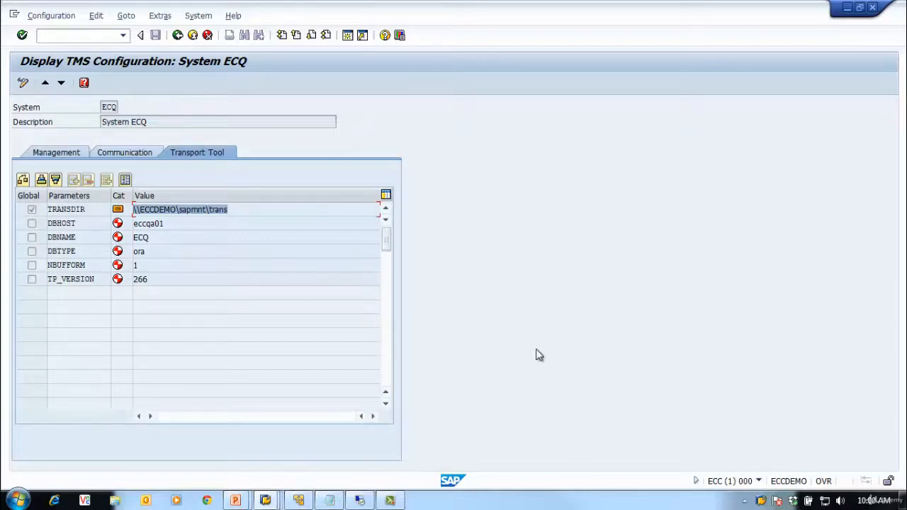
Step: Switch to Notepad, place its window beside the transport parameters, and compare the noted domain controller and trans directories of both systems
click(331, 500)
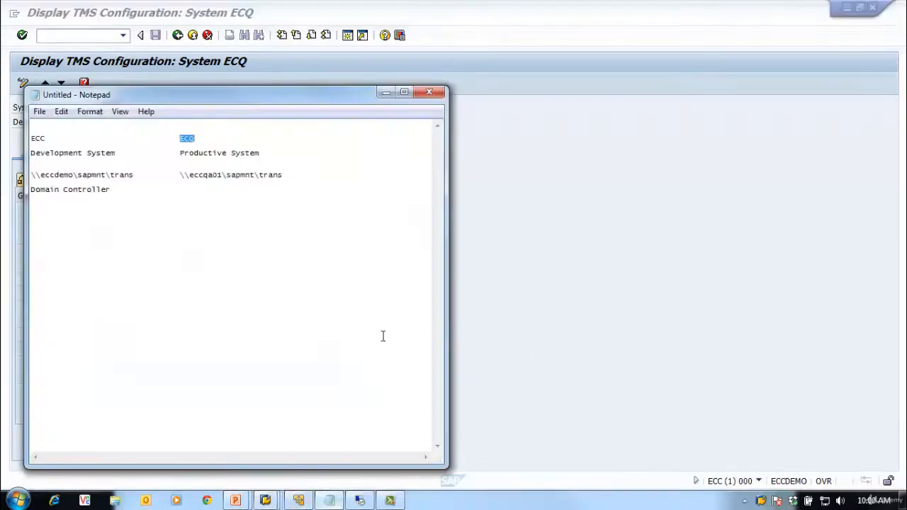
click(240, 213)
drag(255, 97, 637, 77)
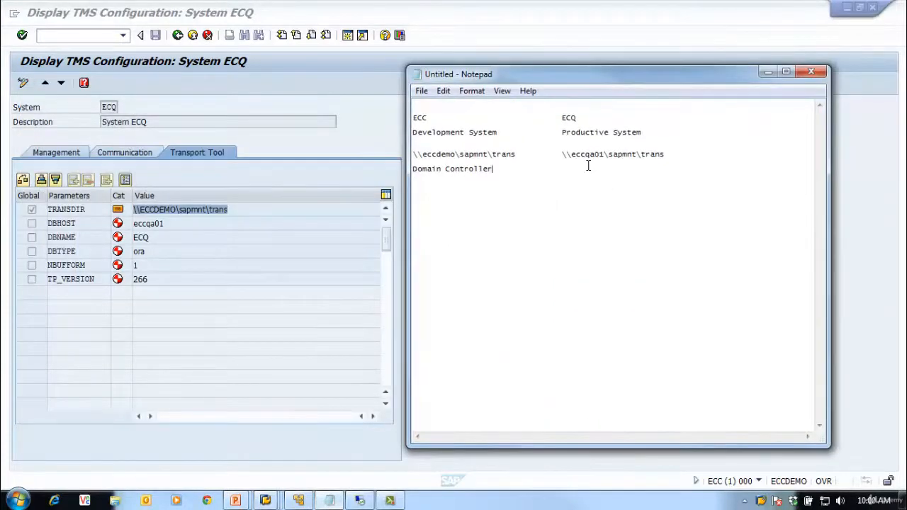
drag(499, 169, 395, 173)
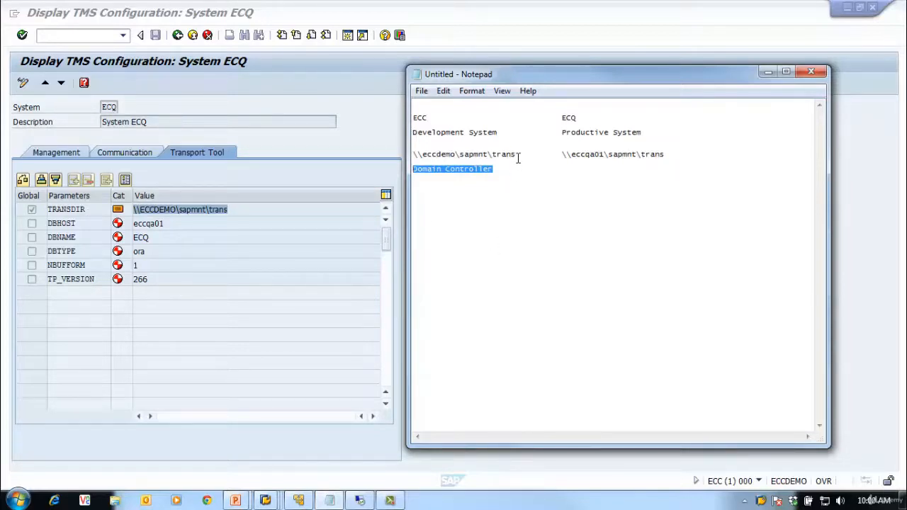
drag(517, 154, 409, 149)
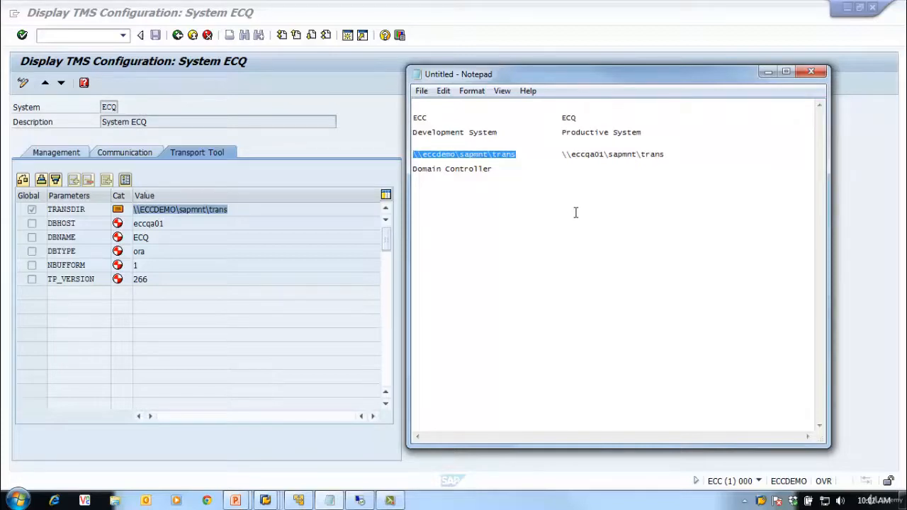
click(670, 152)
drag(665, 154, 562, 154)
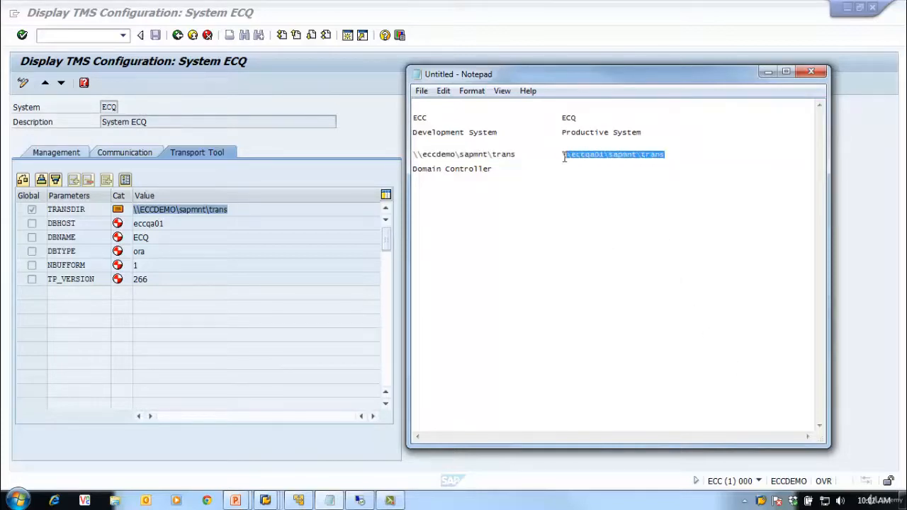
Step: Return to the DOMAIN_ECC system overview in SAP and compare the transport groups of systems ECC and ECQ
click(293, 173)
click(48, 154)
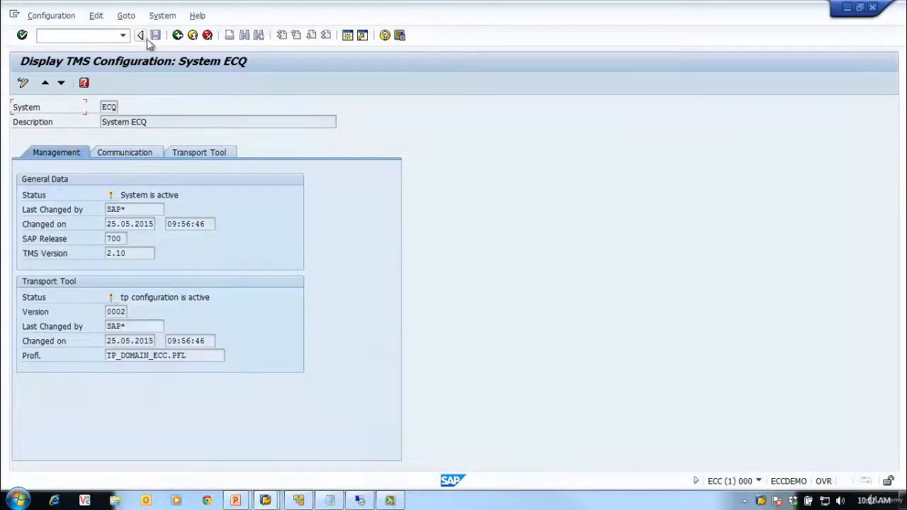
click(179, 36)
click(96, 144)
click(93, 153)
click(100, 142)
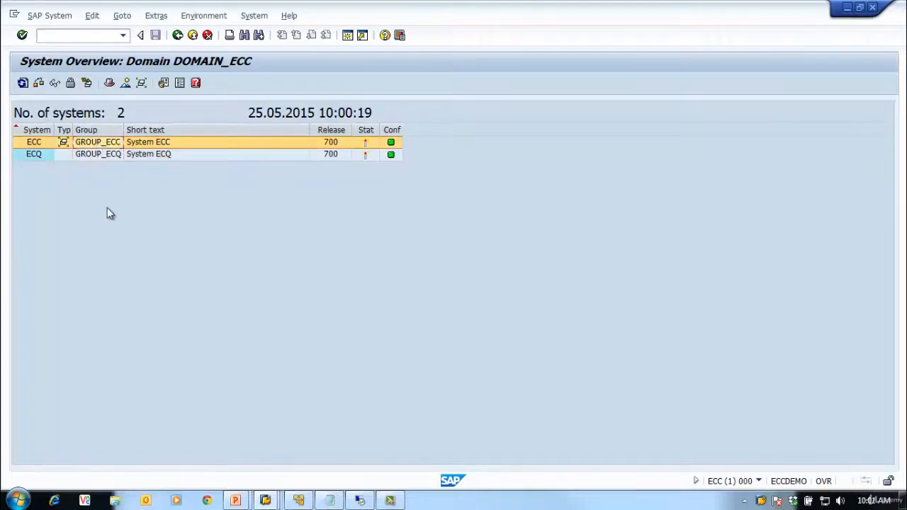
click(103, 154)
click(104, 144)
click(97, 154)
click(100, 143)
Step: Display ECQ's TMS configuration, check its communication and transport tool settings, and return to the system overview
double_click(90, 153)
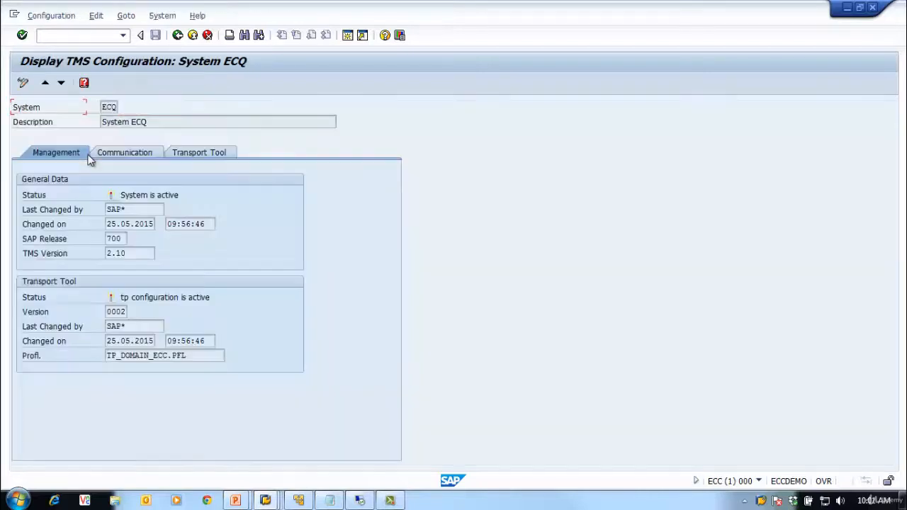
click(148, 153)
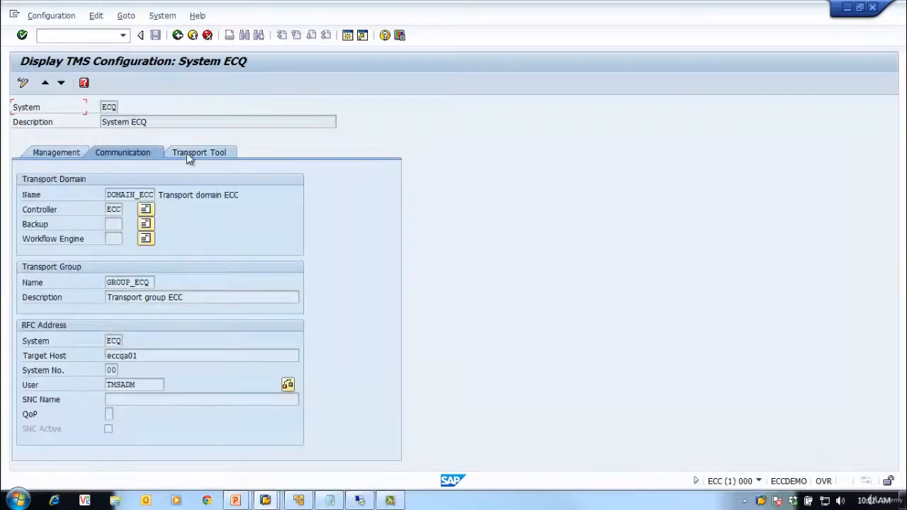
click(188, 153)
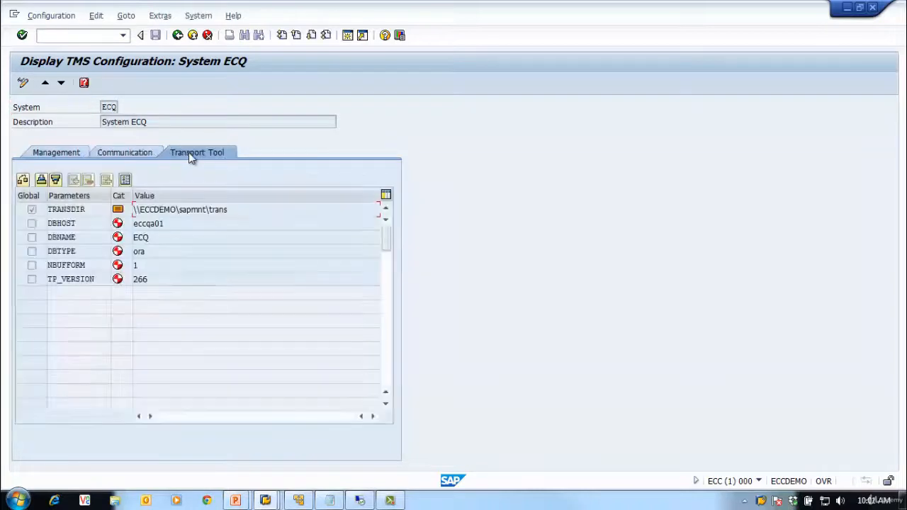
click(177, 35)
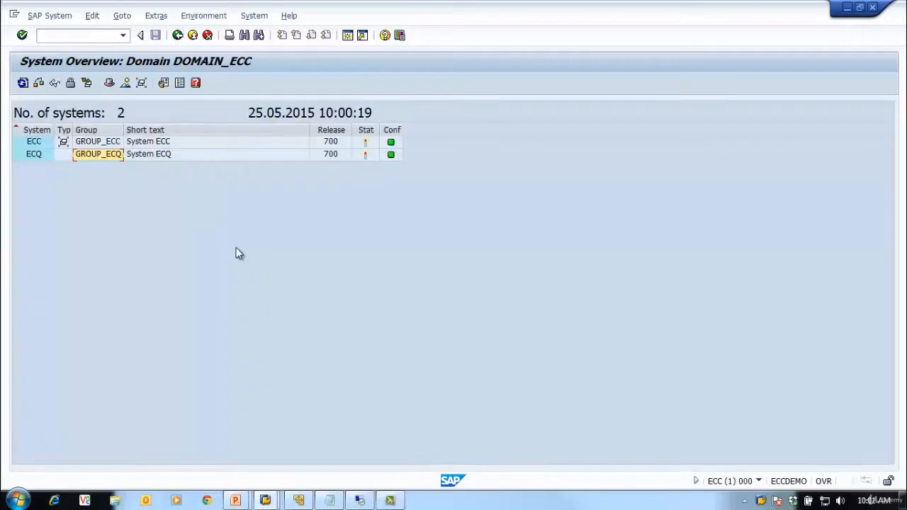
Step: Open system ECQ's TMS configuration in change mode and check which transport groups are available for its communication settings
click(30, 156)
click(49, 16)
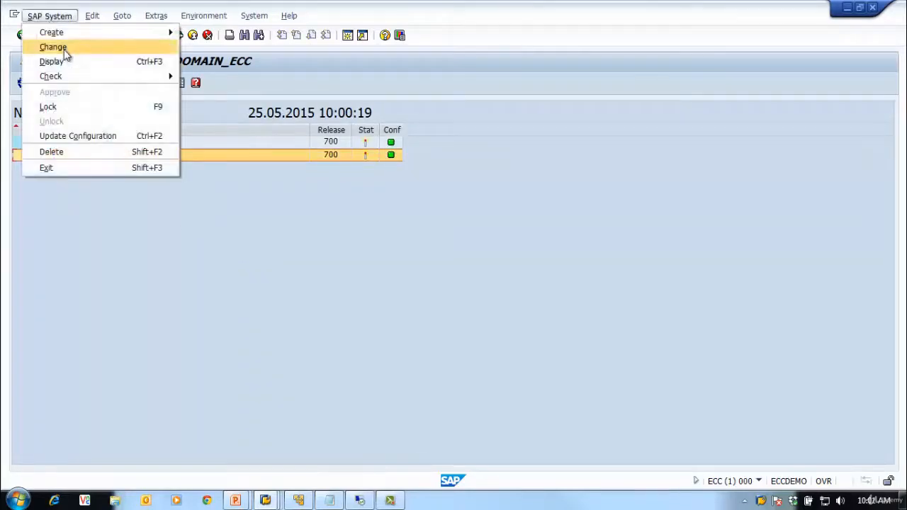
click(61, 47)
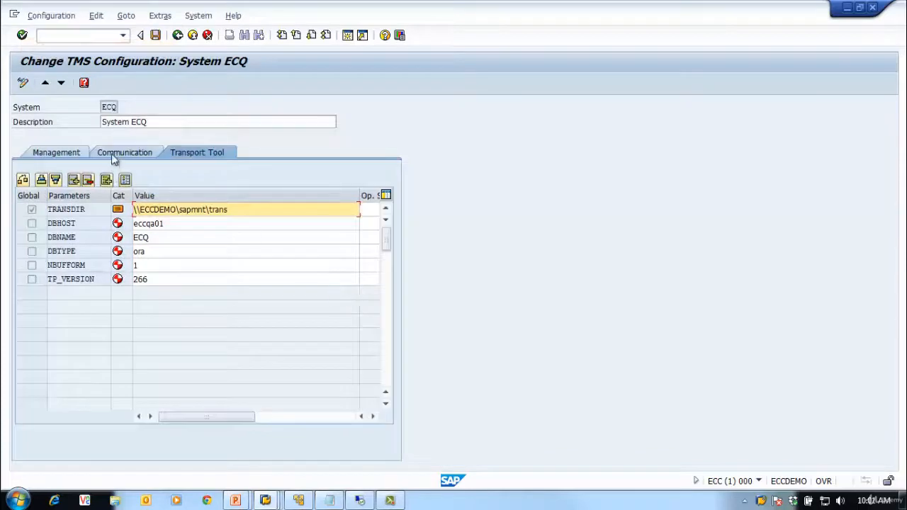
click(65, 155)
click(120, 153)
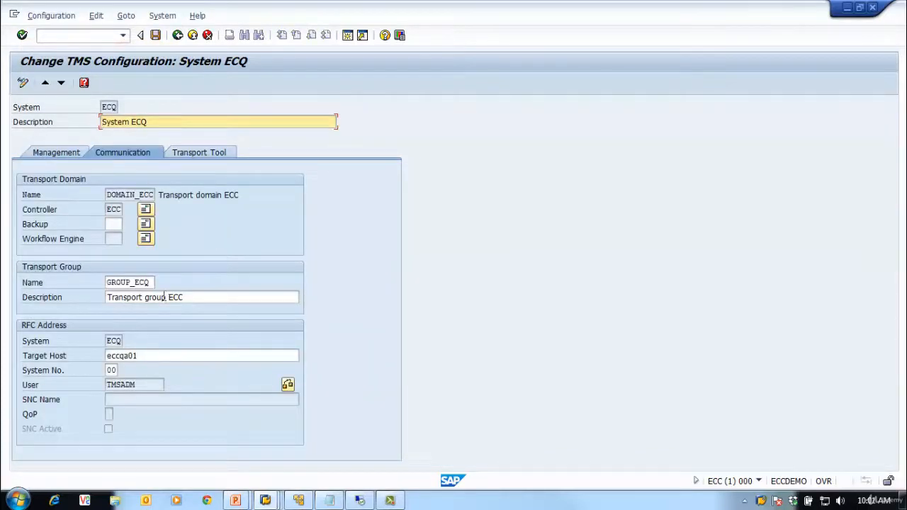
click(134, 283)
key(Return)
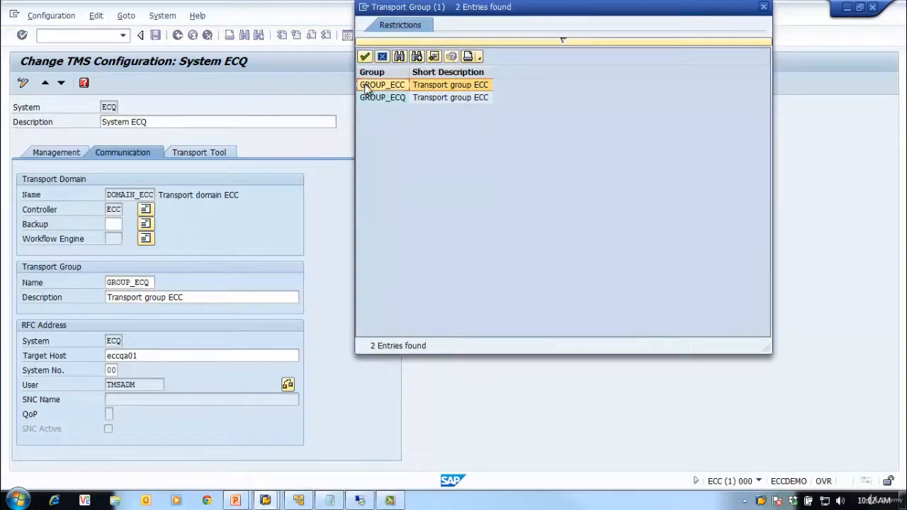
click(763, 7)
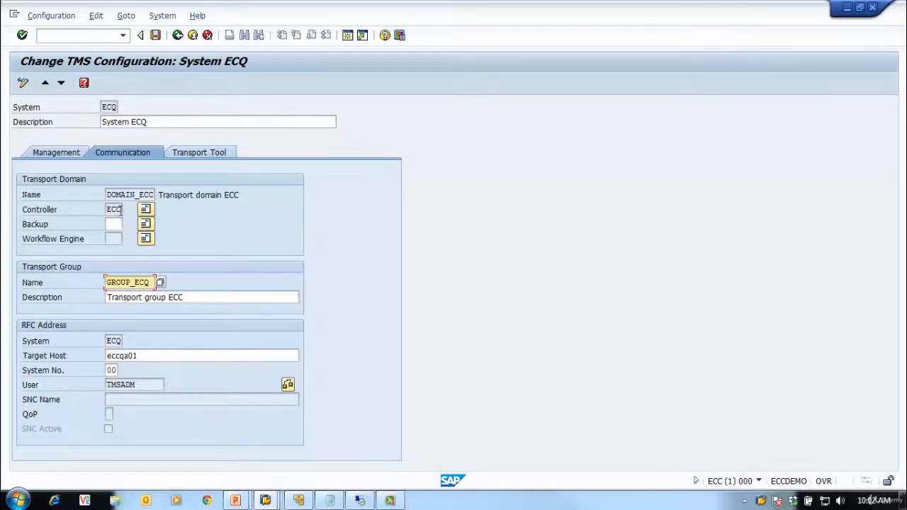
Step: Check ECQ's controller, backup and management data, and return to the Transport Management System start screen without changes
double_click(109, 211)
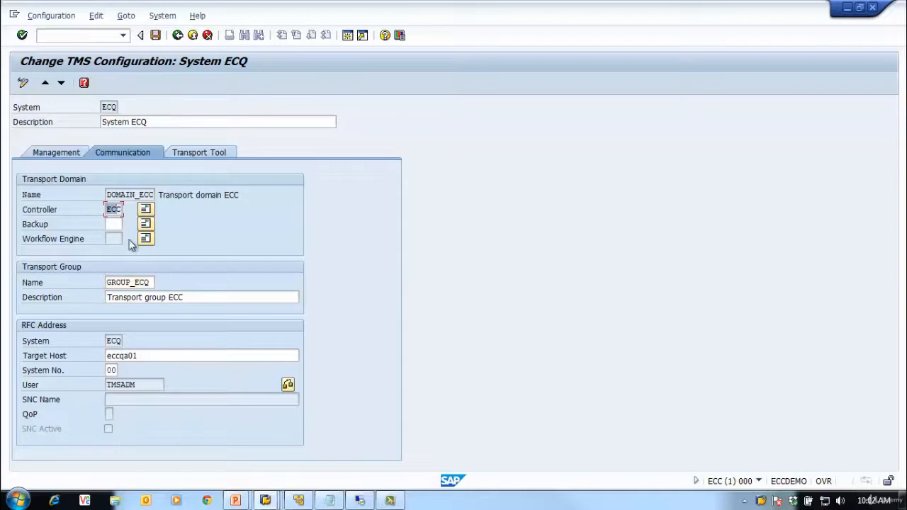
click(114, 225)
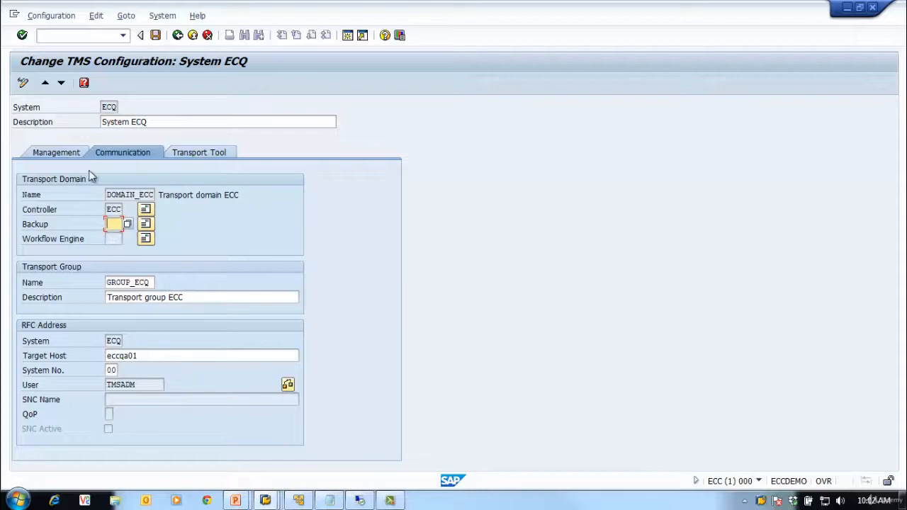
click(63, 151)
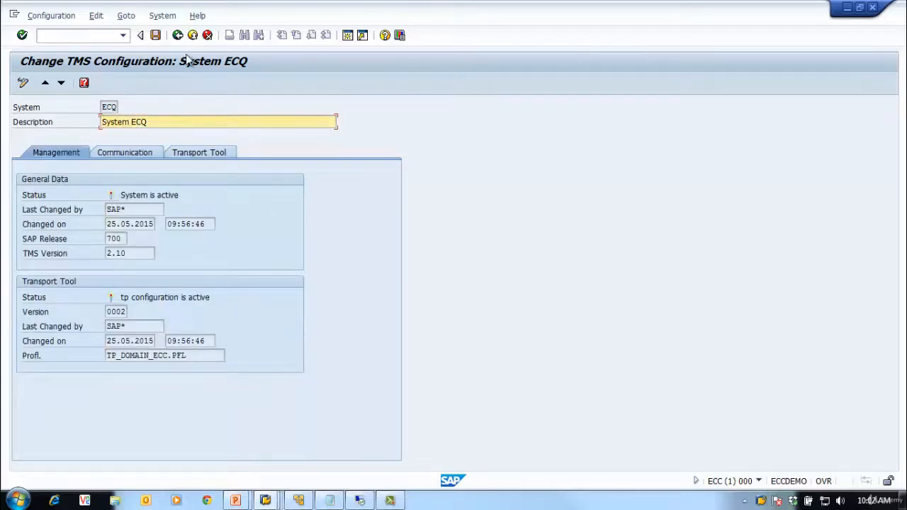
click(177, 36)
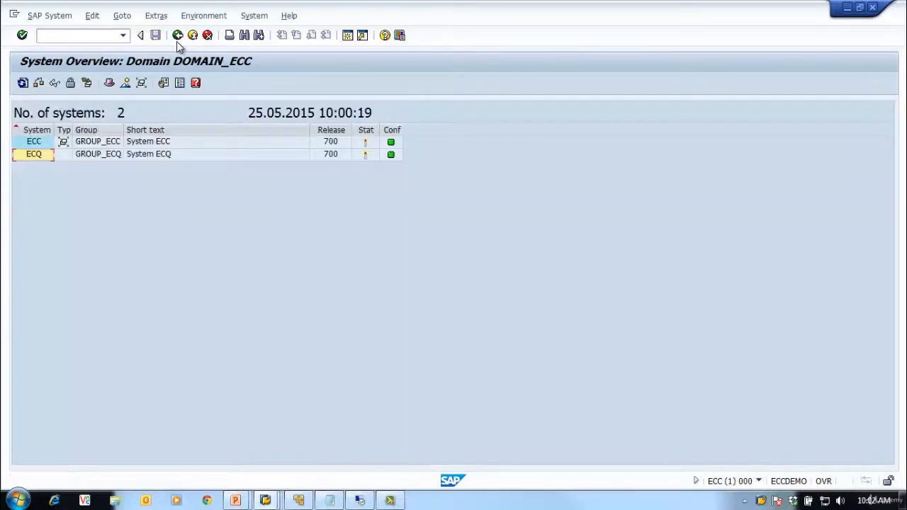
click(176, 40)
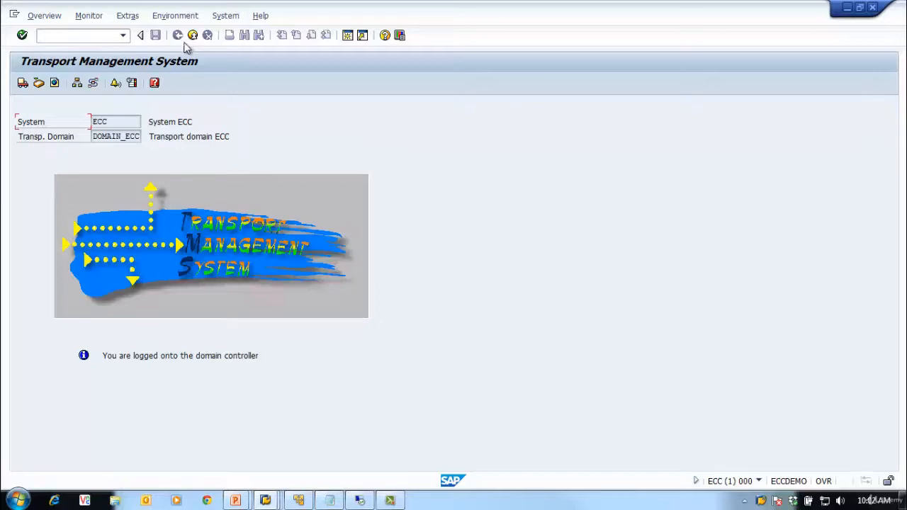
Step: Open the transport routes, look over the standard configuration options, and switch the route editor to change mode
click(94, 83)
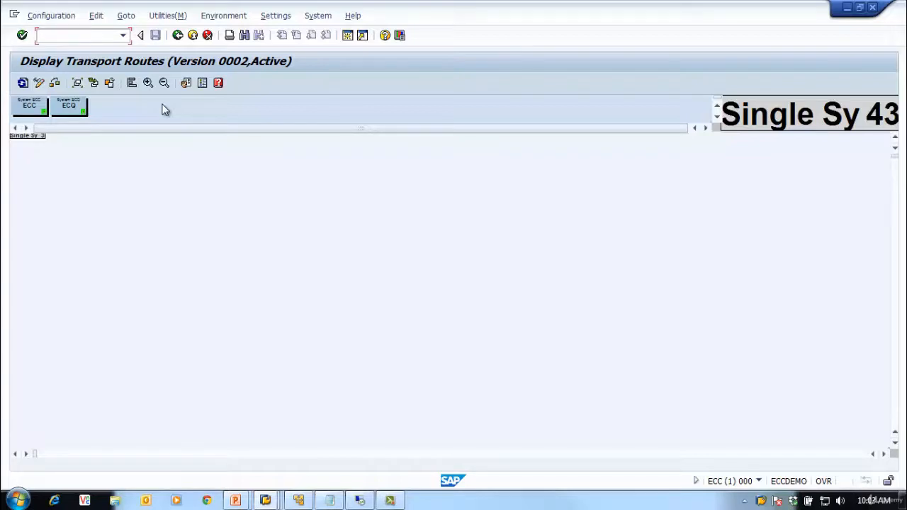
click(51, 16)
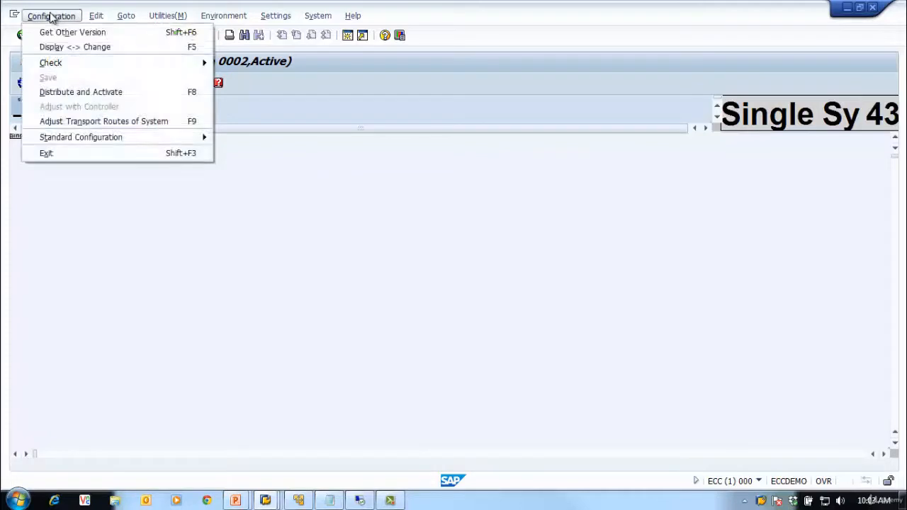
click(283, 251)
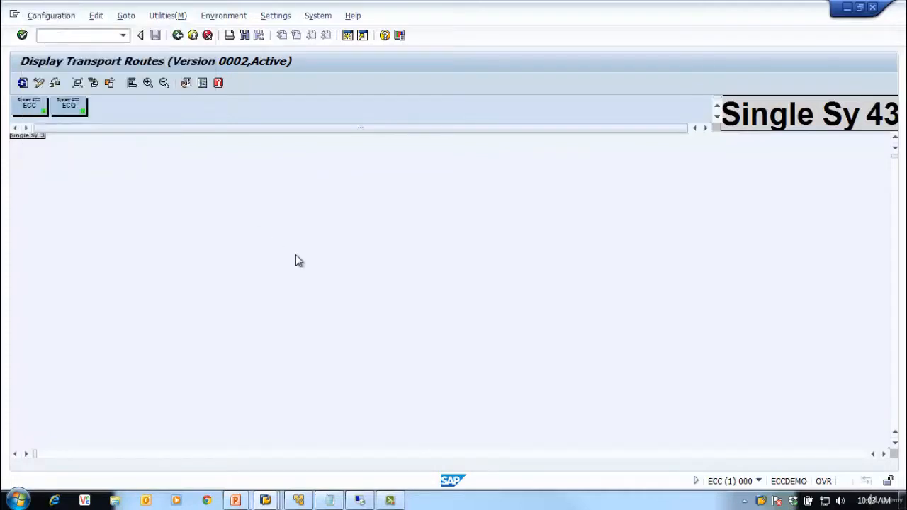
click(55, 18)
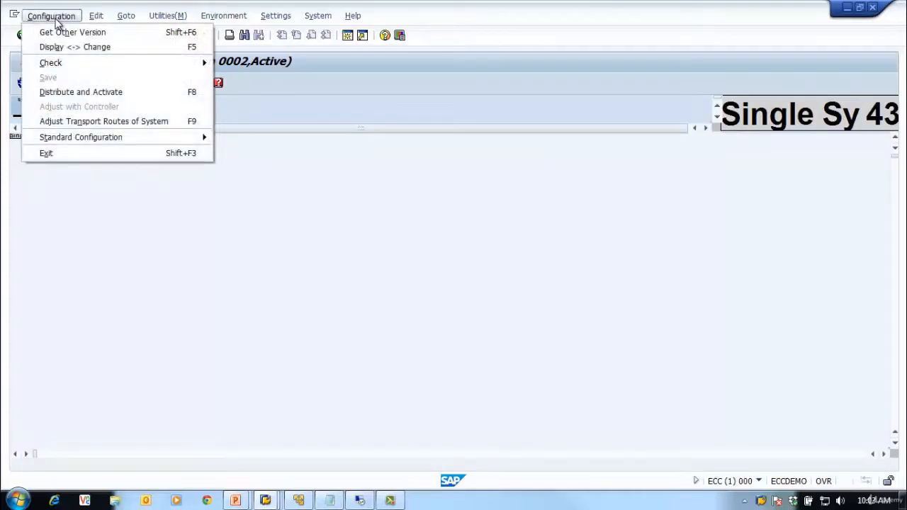
mouse_move(80, 144)
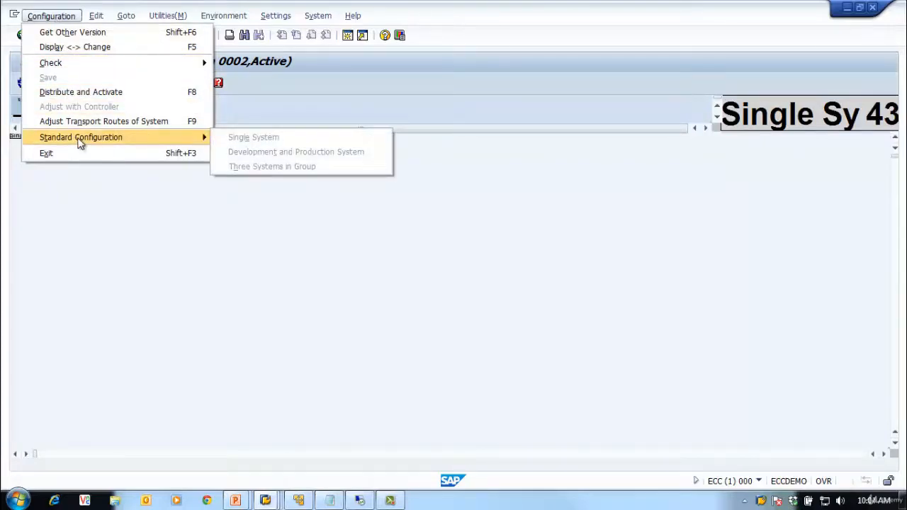
click(346, 118)
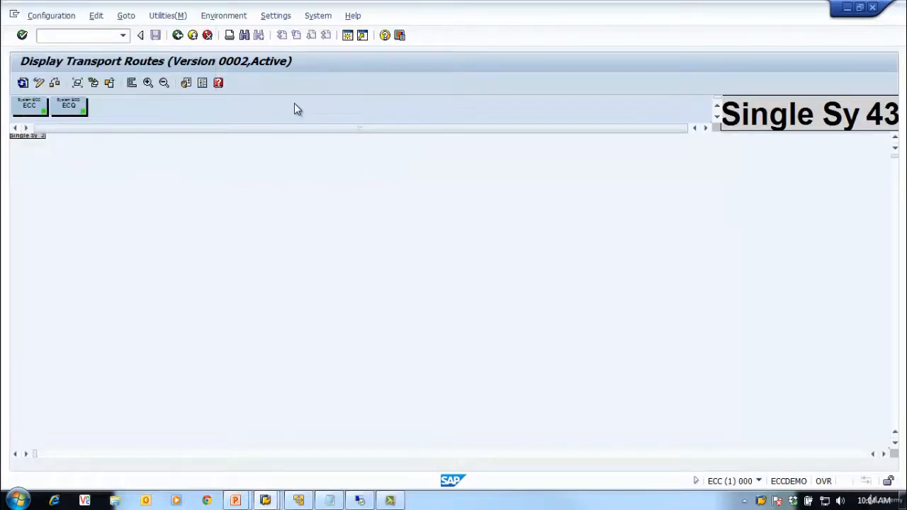
click(46, 15)
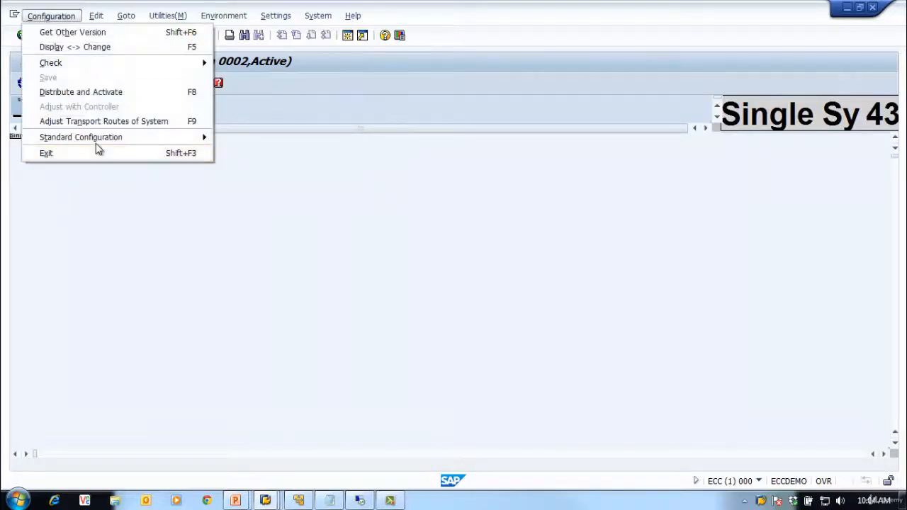
mouse_move(96, 138)
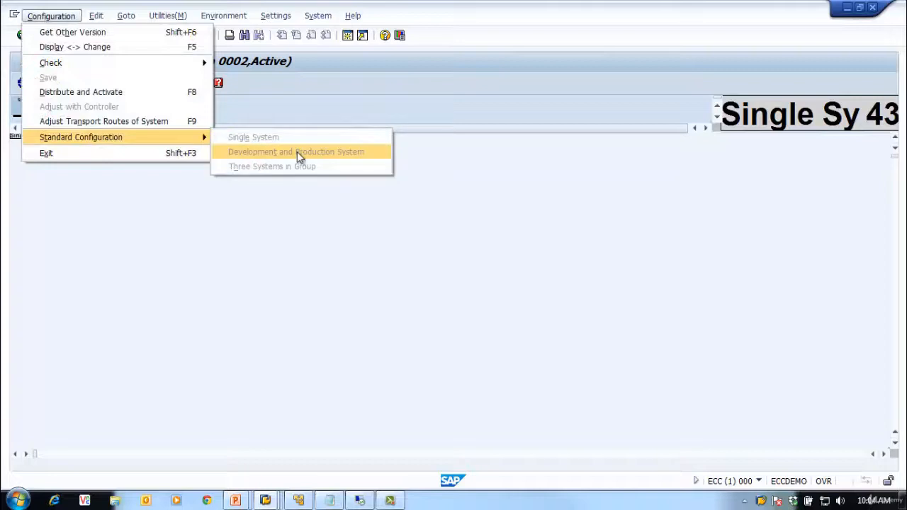
click(277, 95)
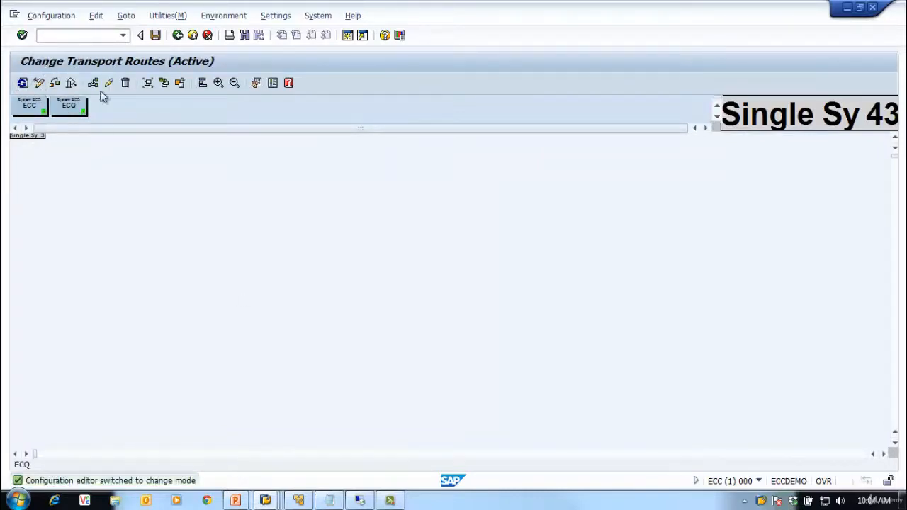
Step: Apply the standard configuration Development and Production System with ECC as development system and ECQ as production system
click(51, 17)
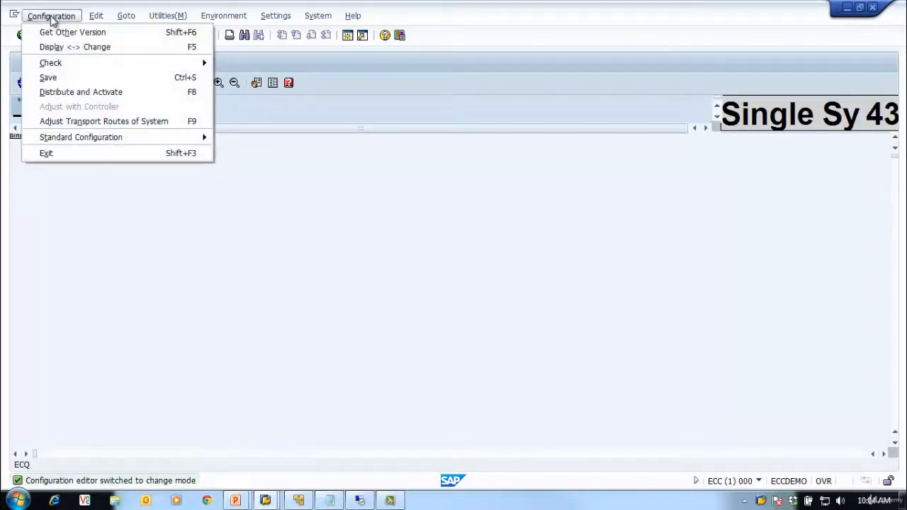
mouse_move(137, 141)
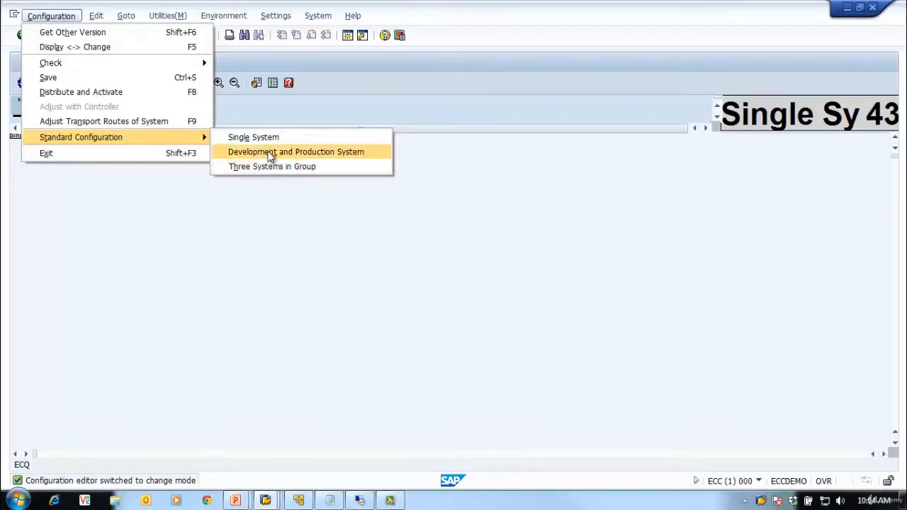
click(269, 153)
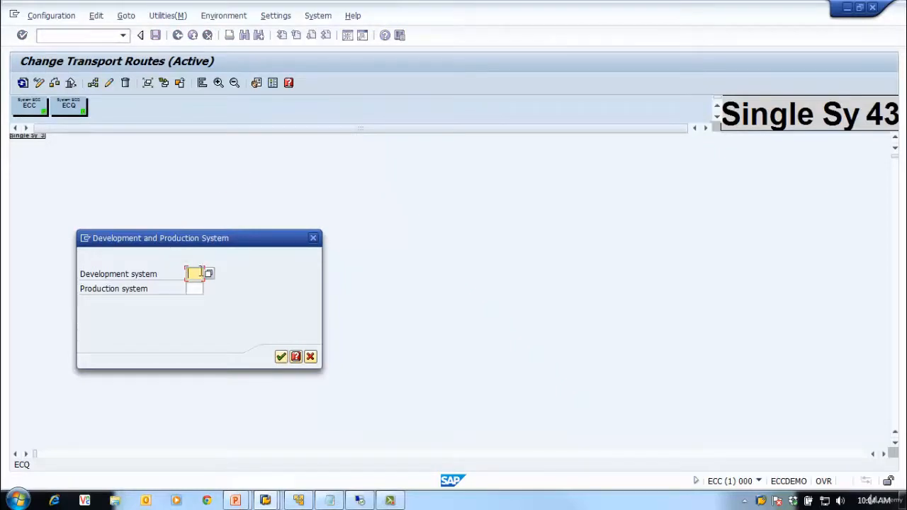
click(210, 275)
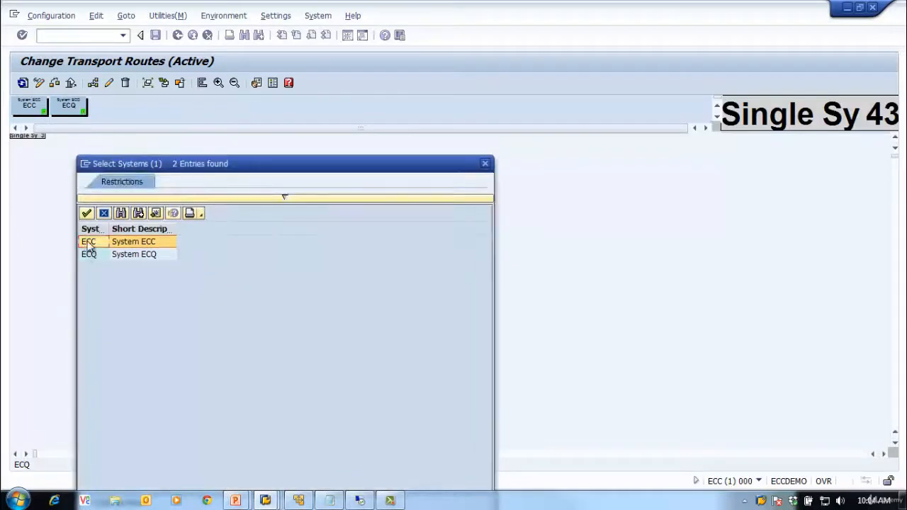
double_click(90, 245)
click(201, 288)
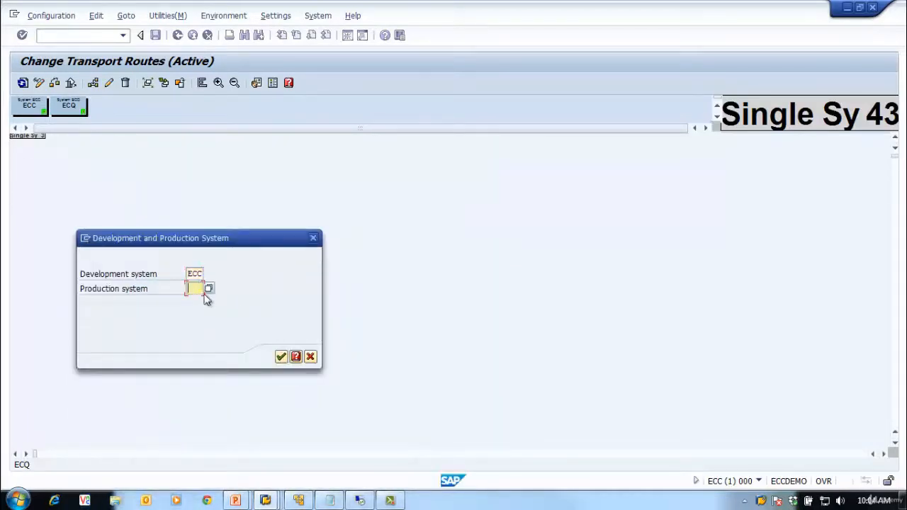
click(207, 288)
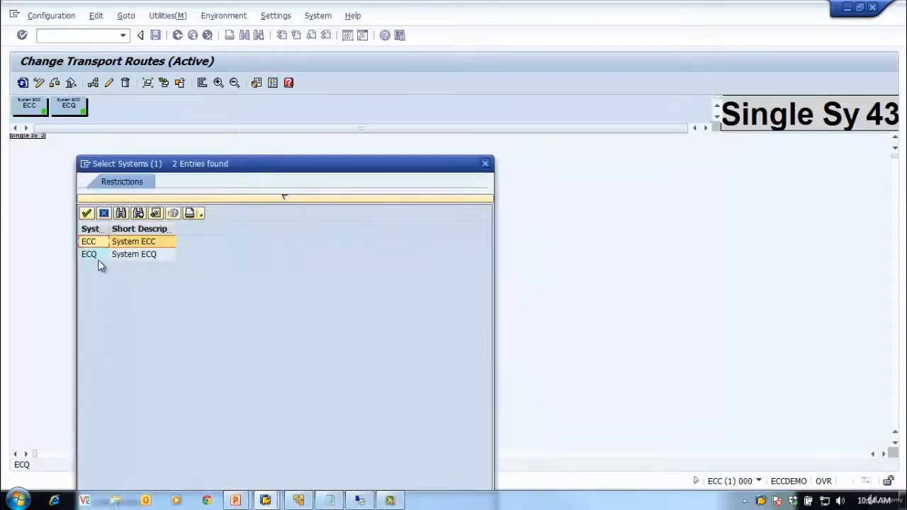
double_click(95, 255)
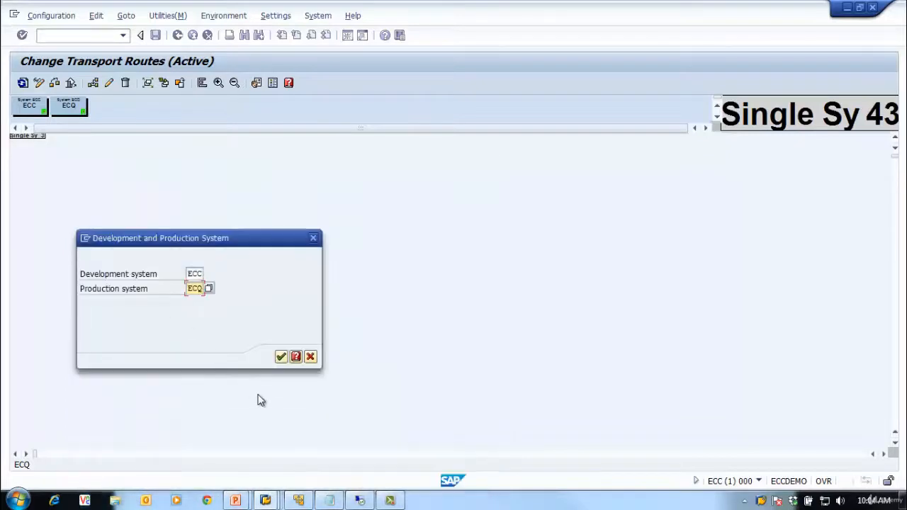
click(280, 356)
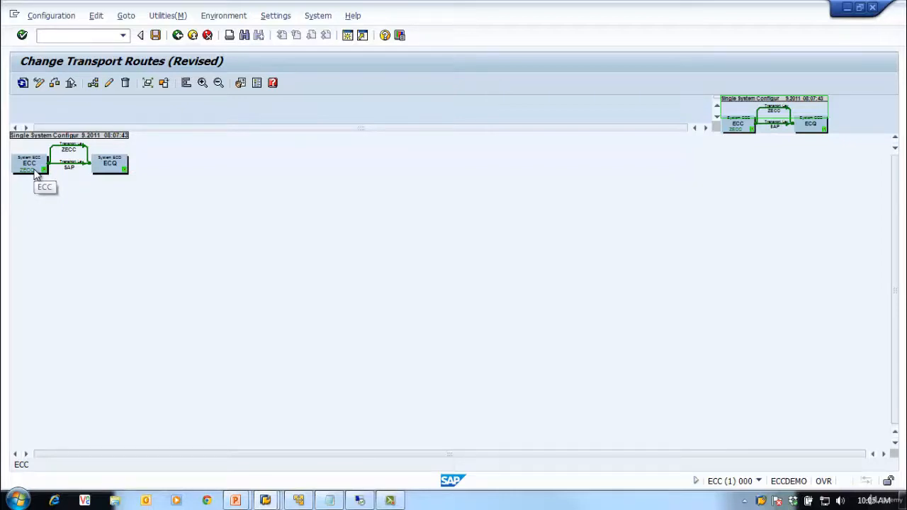
Step: Save the transport routes with the short description "Basis Training 2 System" and distribute and activate the configuration across all systems
click(202, 82)
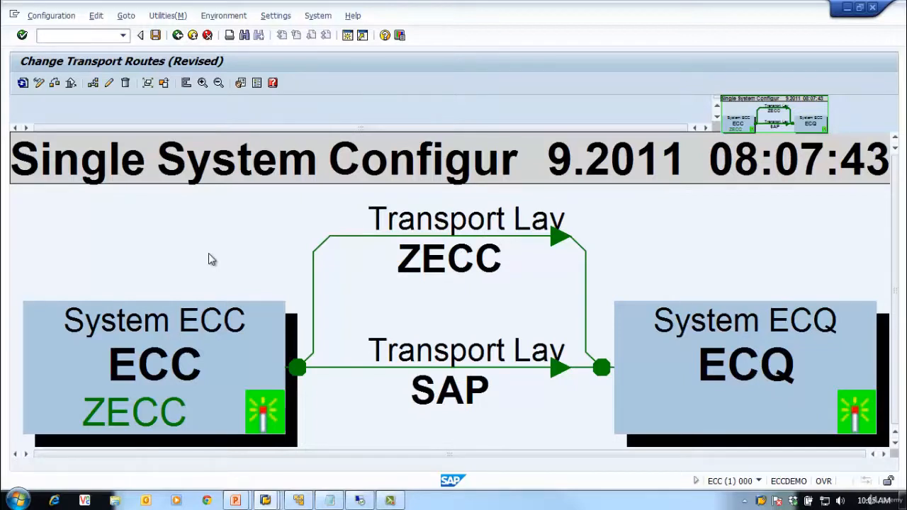
click(155, 34)
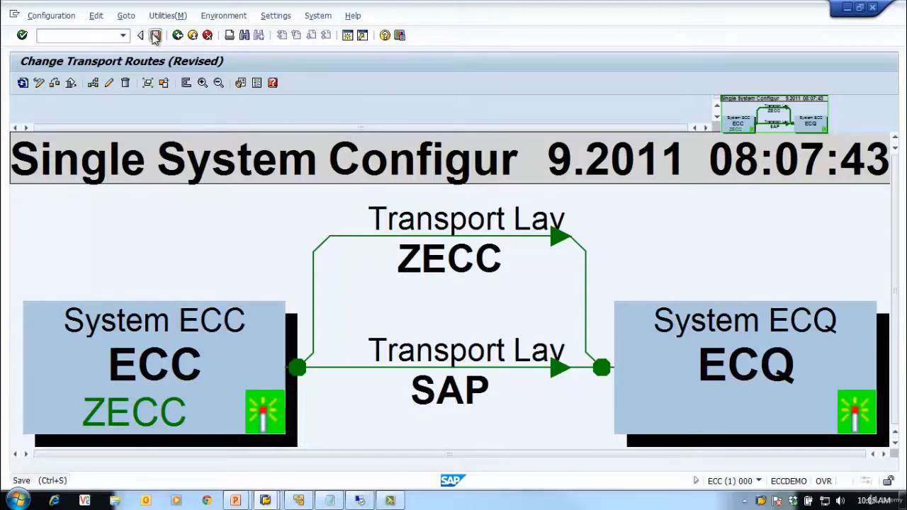
drag(183, 311, 373, 202)
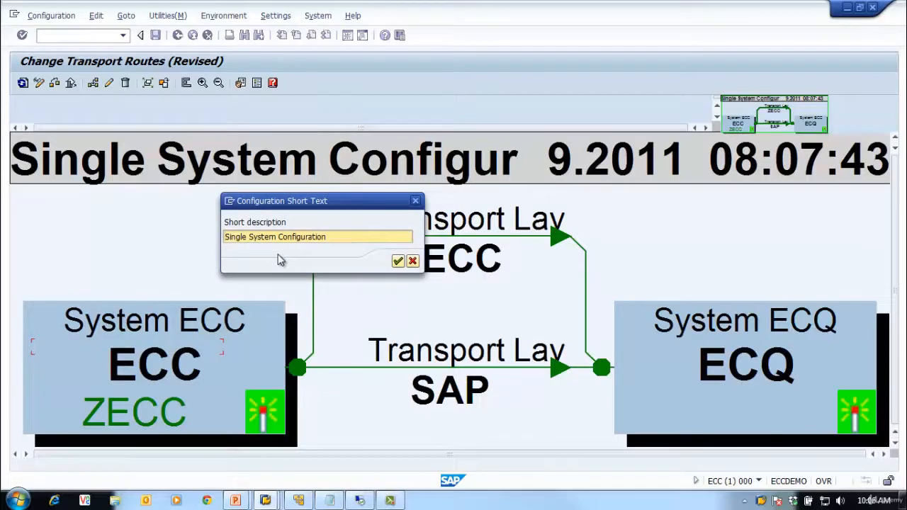
drag(355, 239, 160, 238)
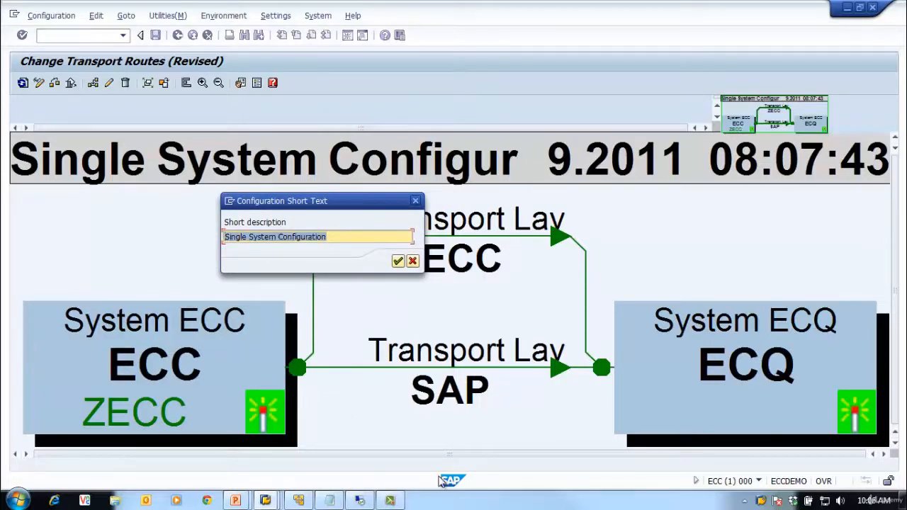
text(Basis Training )
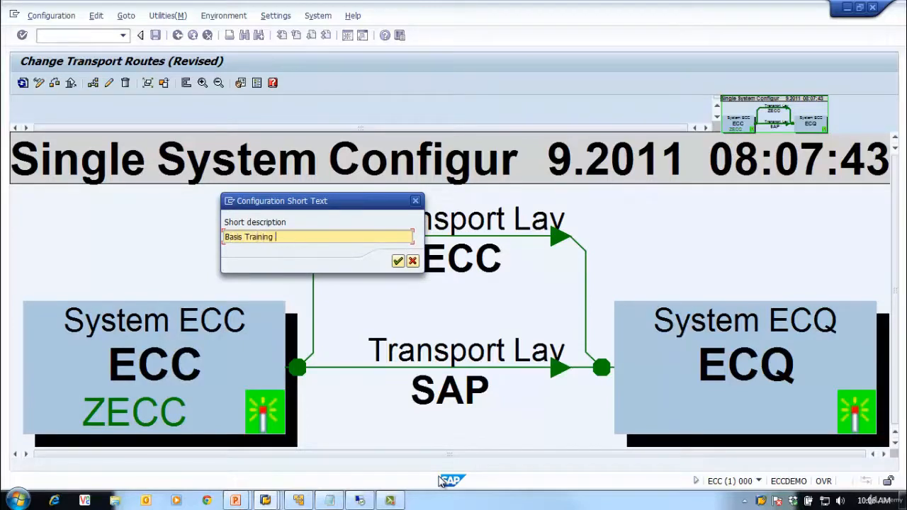
text(2 Syte)
key(BackSpace)
key(BackSpace)
text(stem)
click(398, 261)
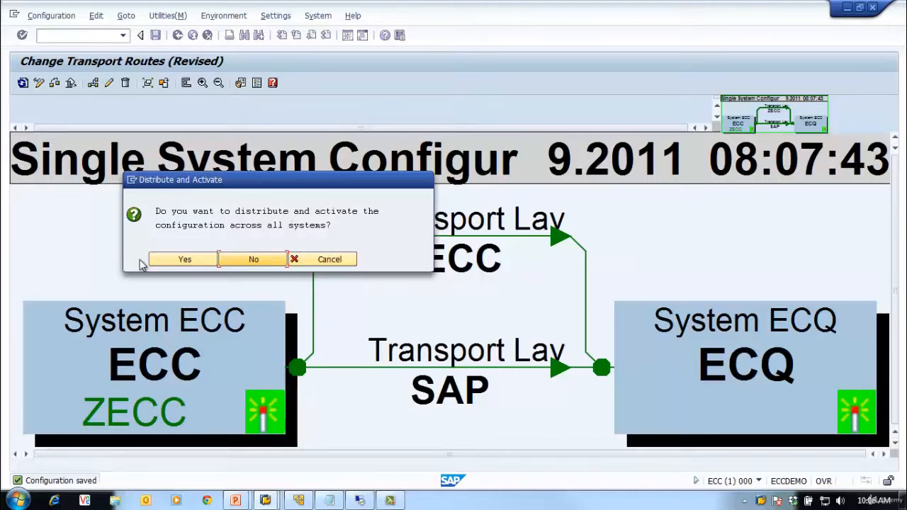
click(187, 261)
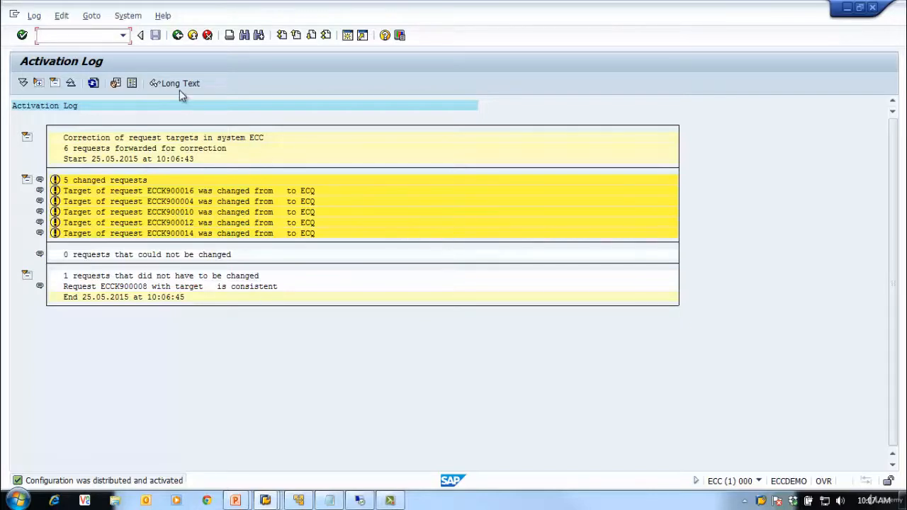
click(177, 35)
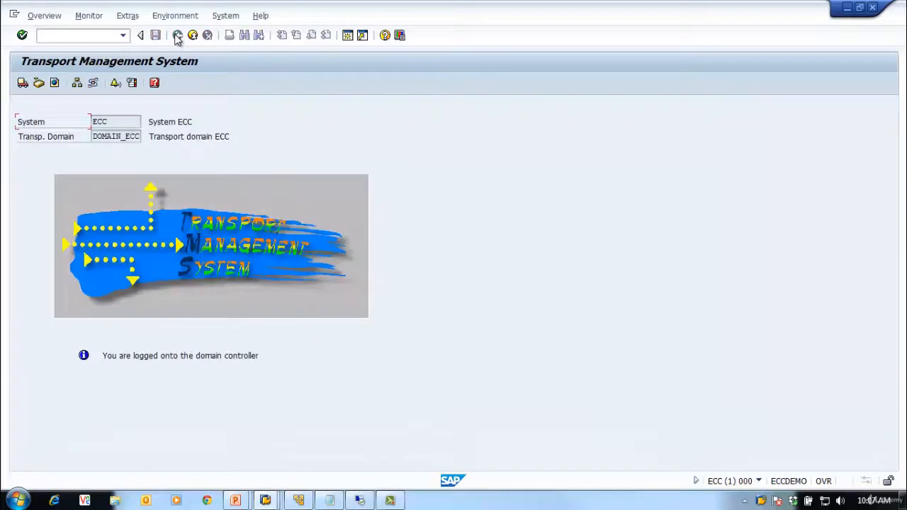
Step: Check the active transport routes in ECC and again in the ECQ session, then return ECQ to the SAP Easy Access screen
click(93, 82)
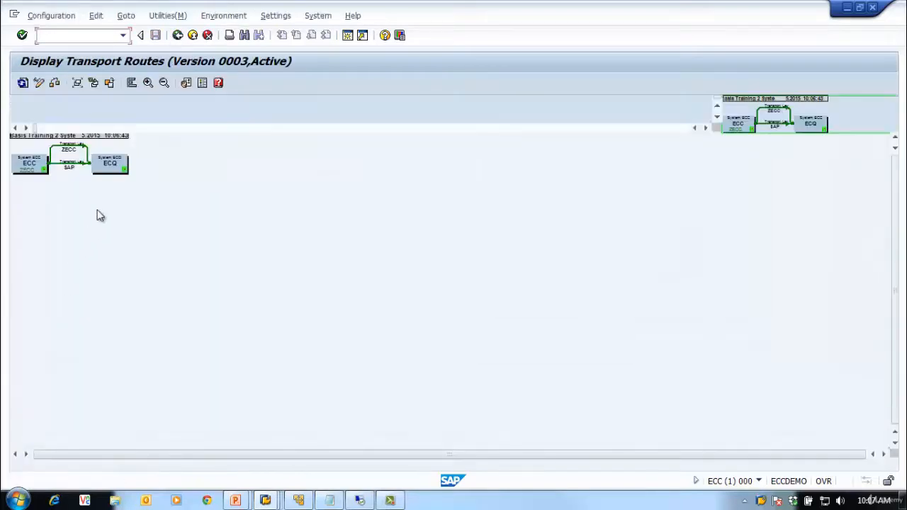
right_click(761, 500)
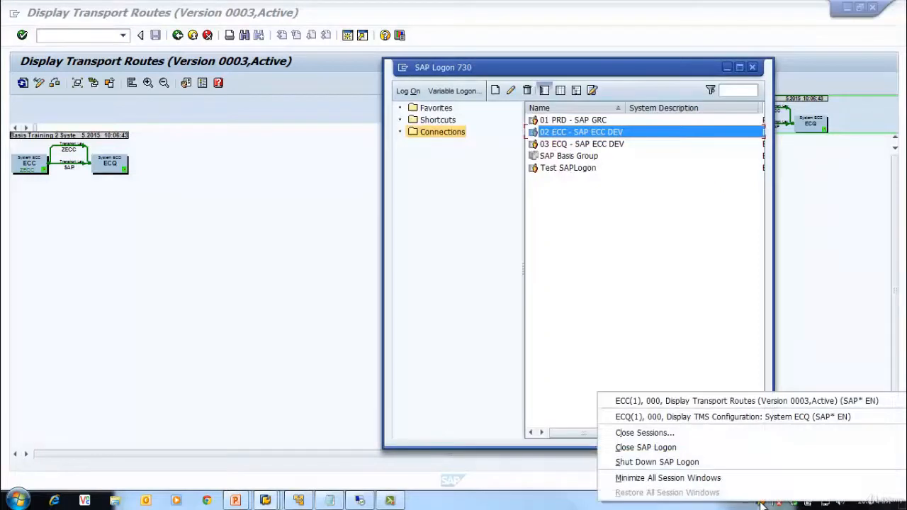
click(677, 416)
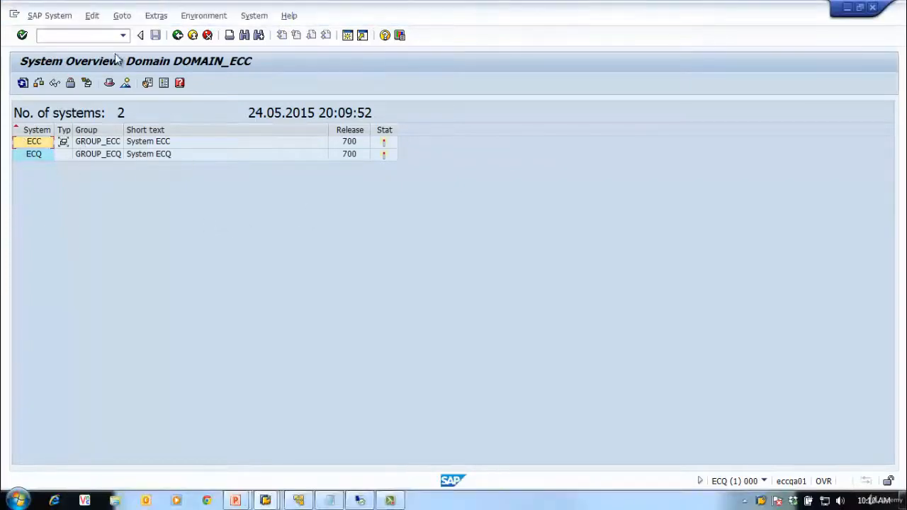
click(178, 35)
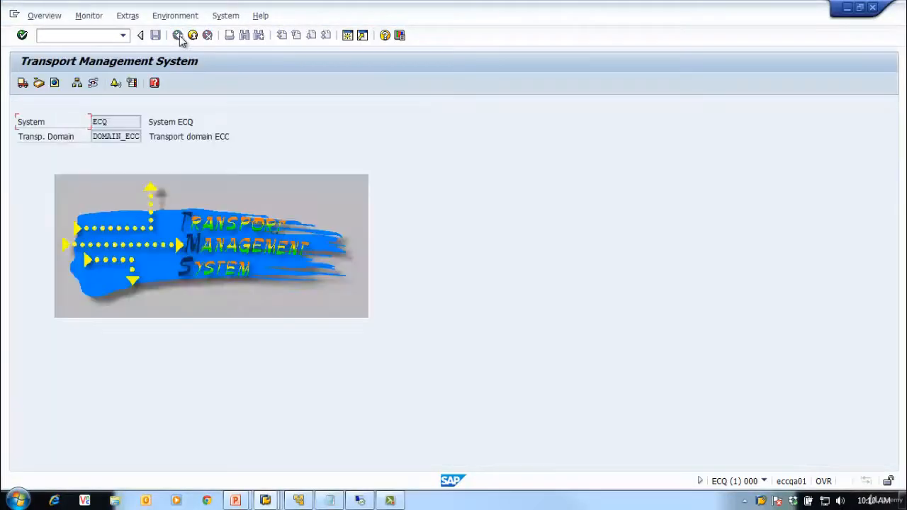
click(94, 84)
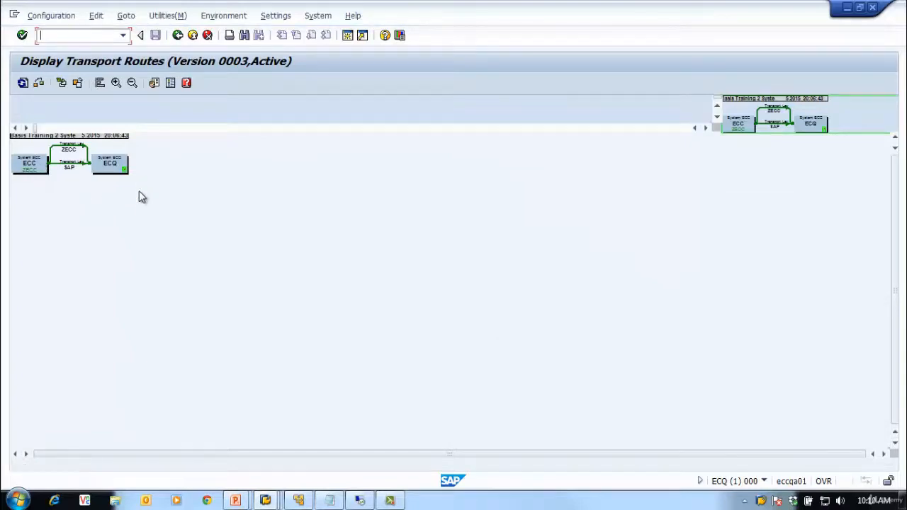
click(116, 83)
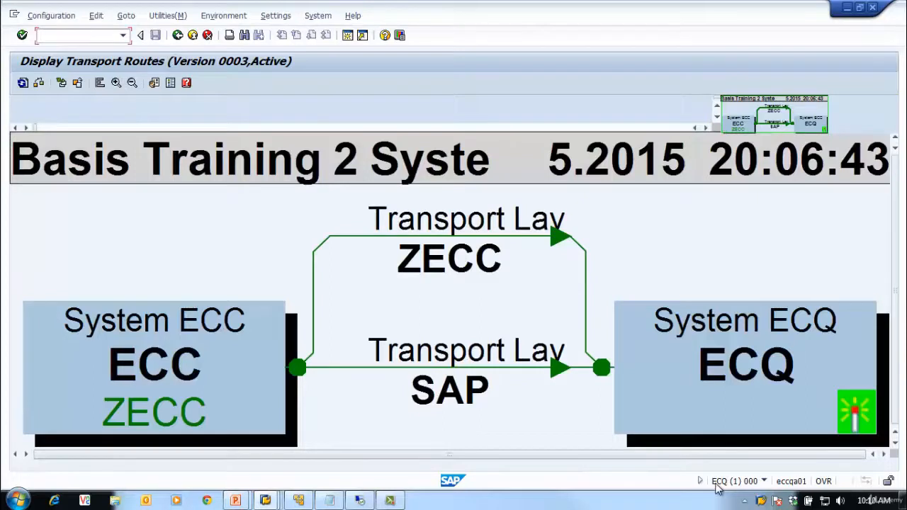
click(177, 35)
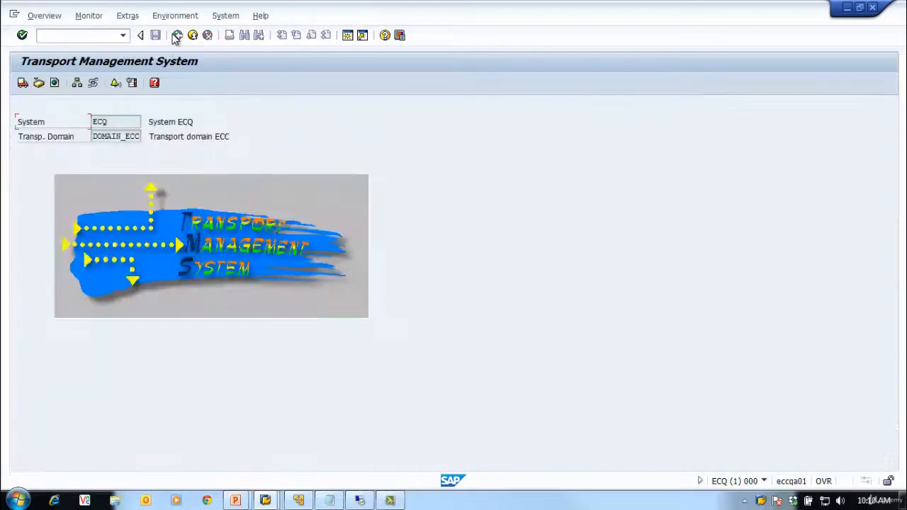
click(191, 37)
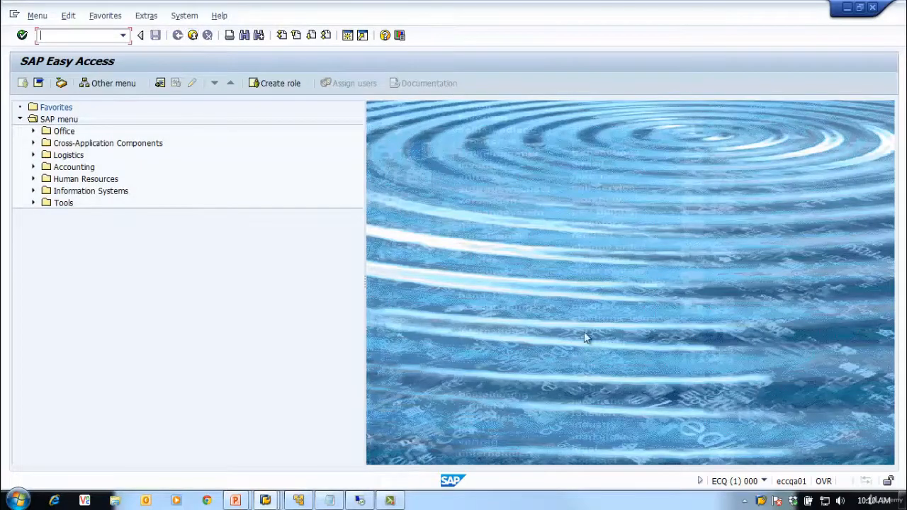
Step: Switch to the ECC session, leave the transport routes, and list the ABAP connections in the RFC configuration (transaction SM59)
right_click(763, 500)
click(666, 399)
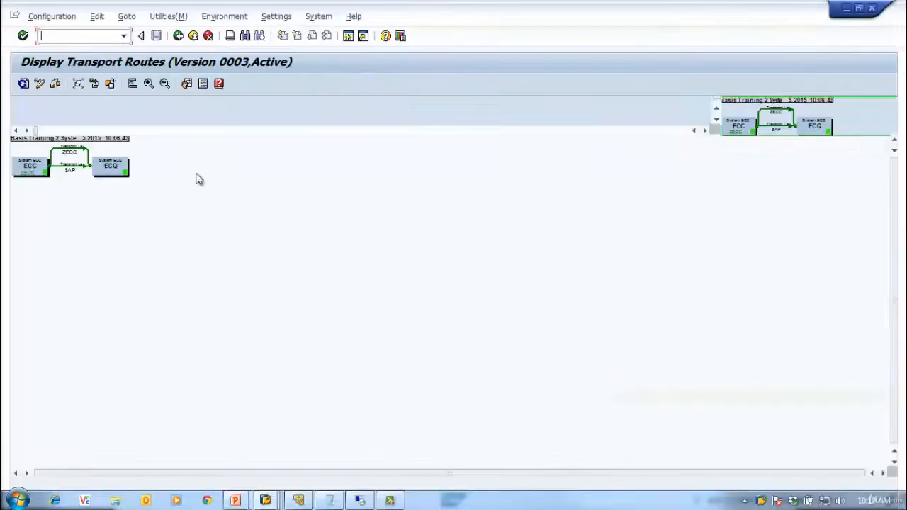
click(178, 35)
click(181, 35)
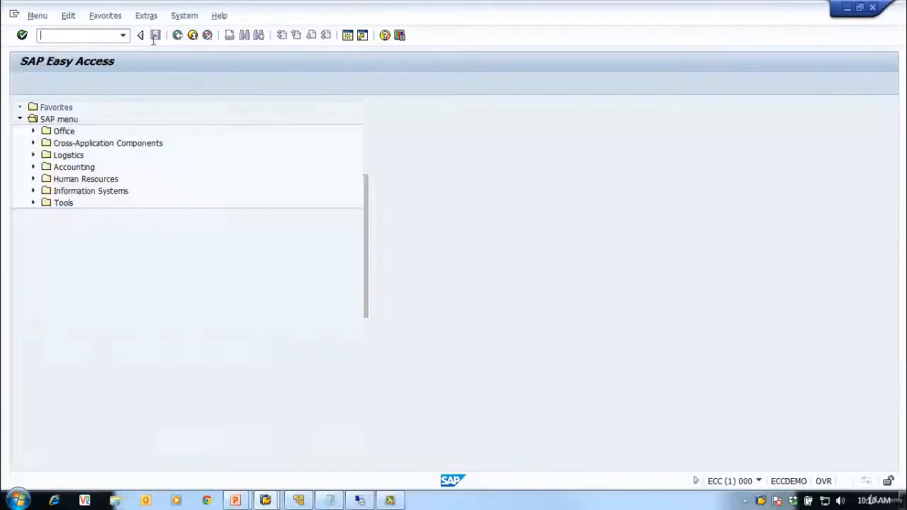
click(55, 34)
text(sm59)
key(Return)
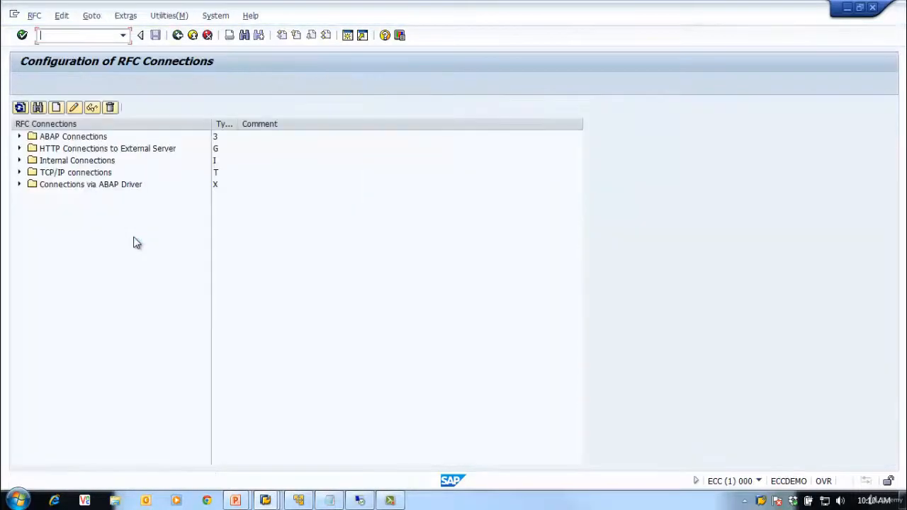
click(20, 137)
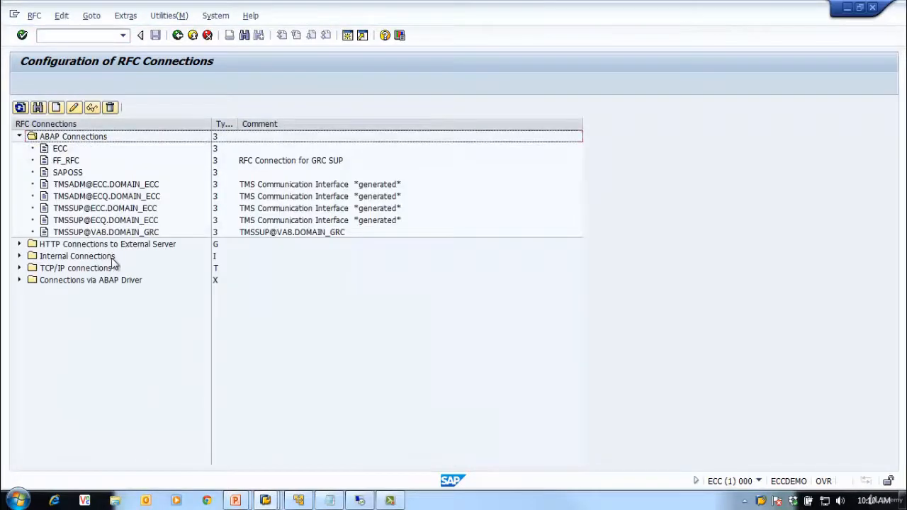
click(111, 198)
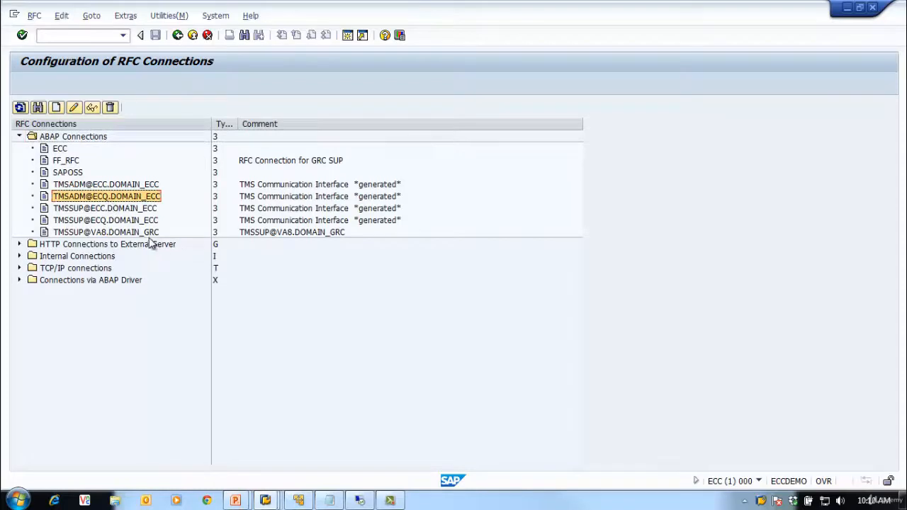
click(80, 186)
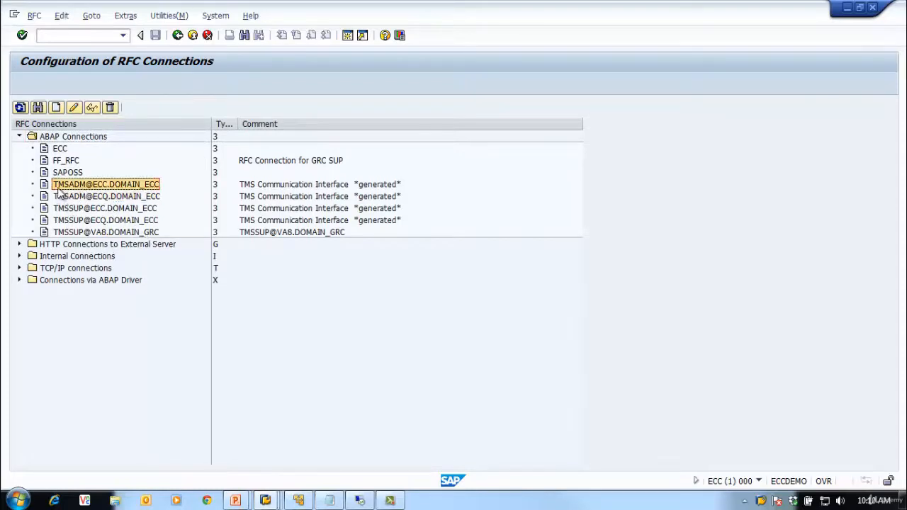
double_click(130, 185)
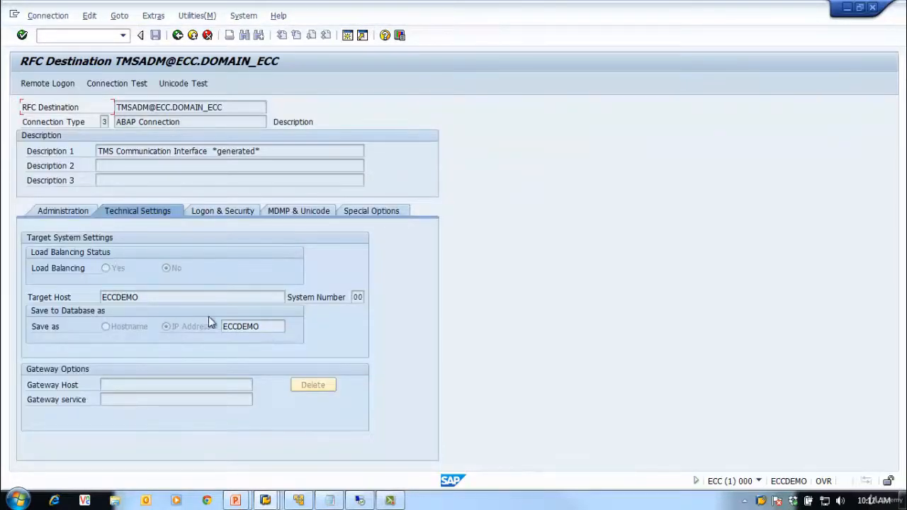
click(214, 211)
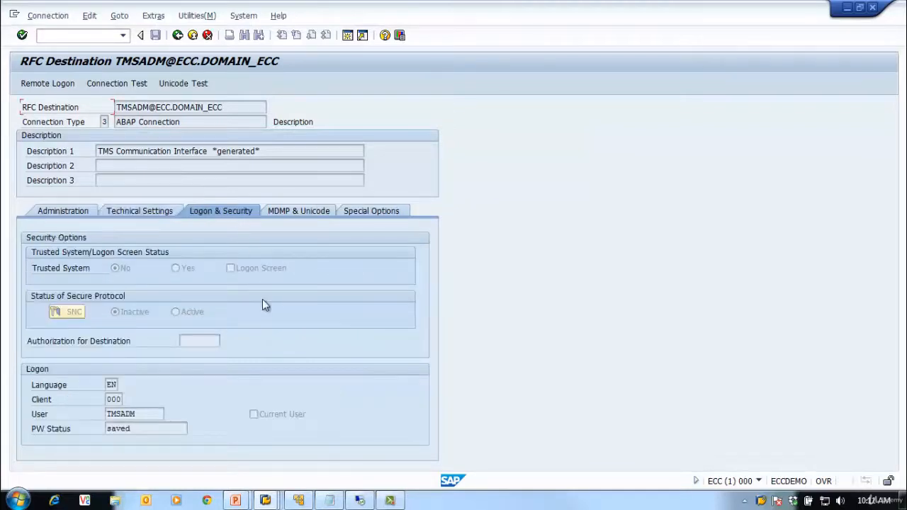
double_click(143, 414)
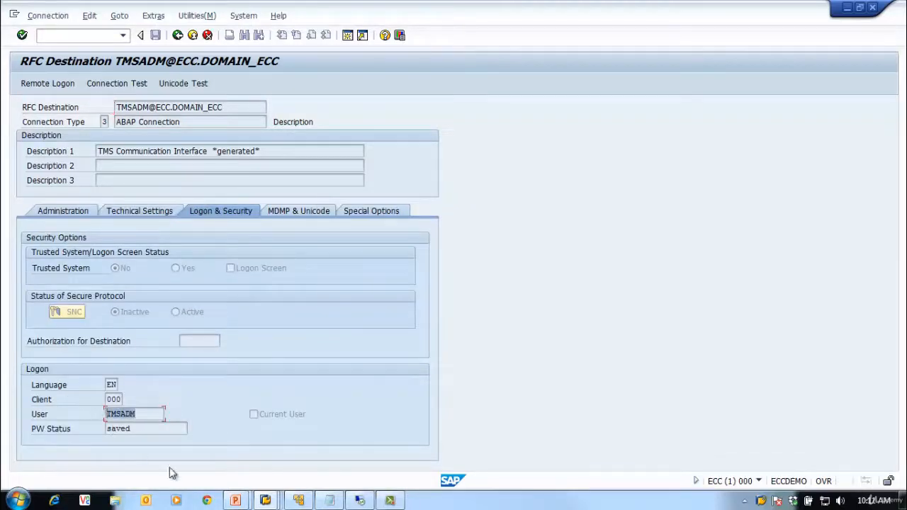
click(134, 429)
drag(269, 153, 213, 151)
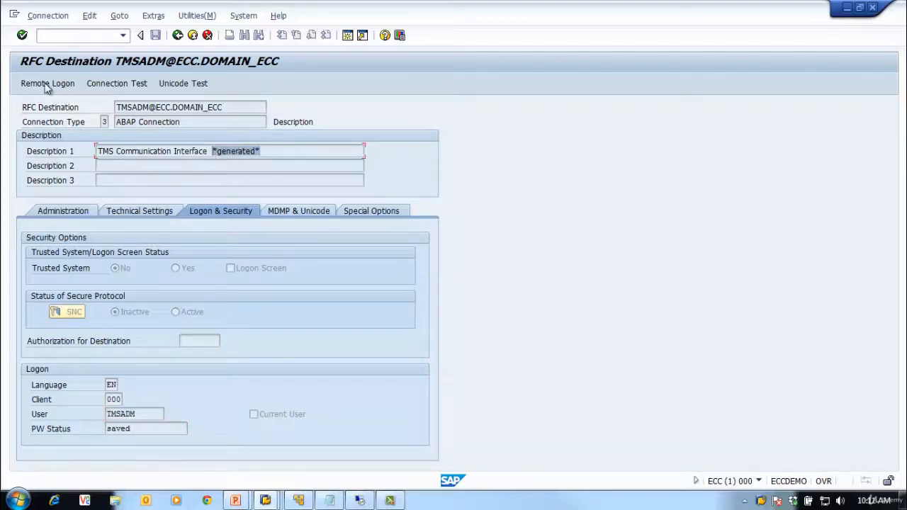
click(177, 34)
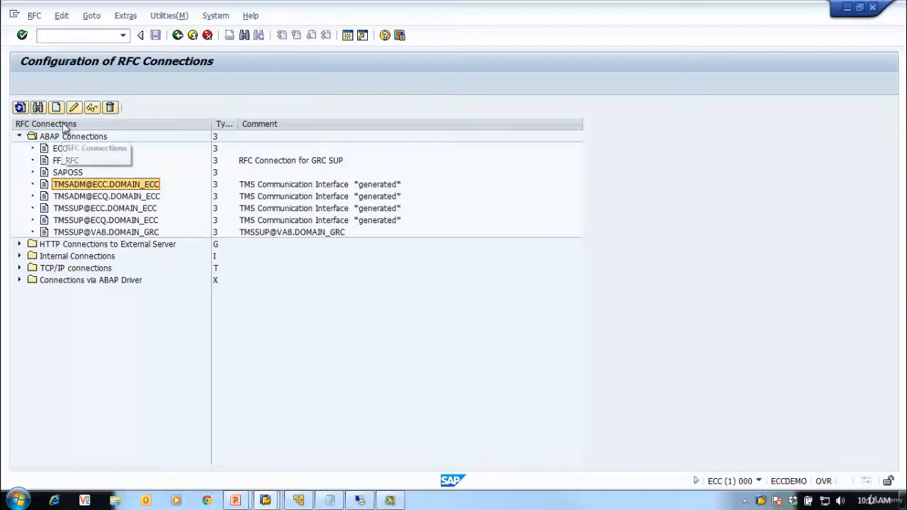
click(73, 107)
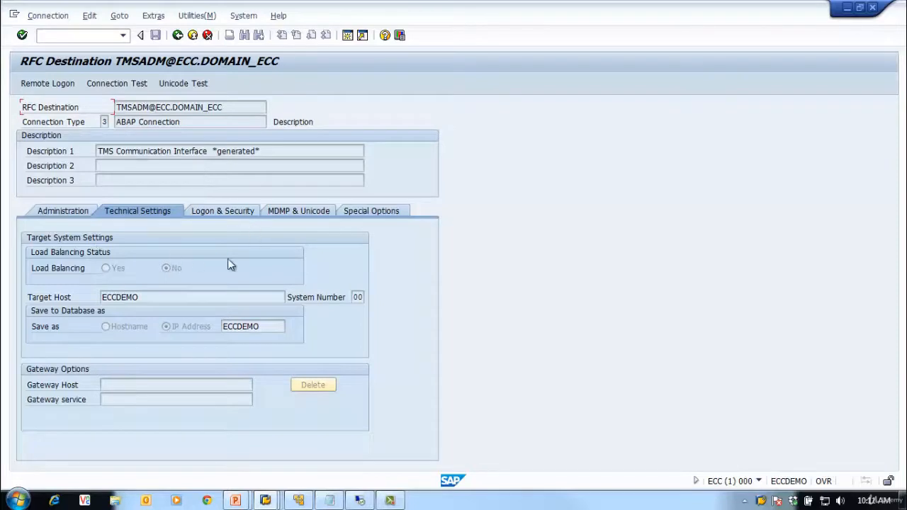
click(178, 36)
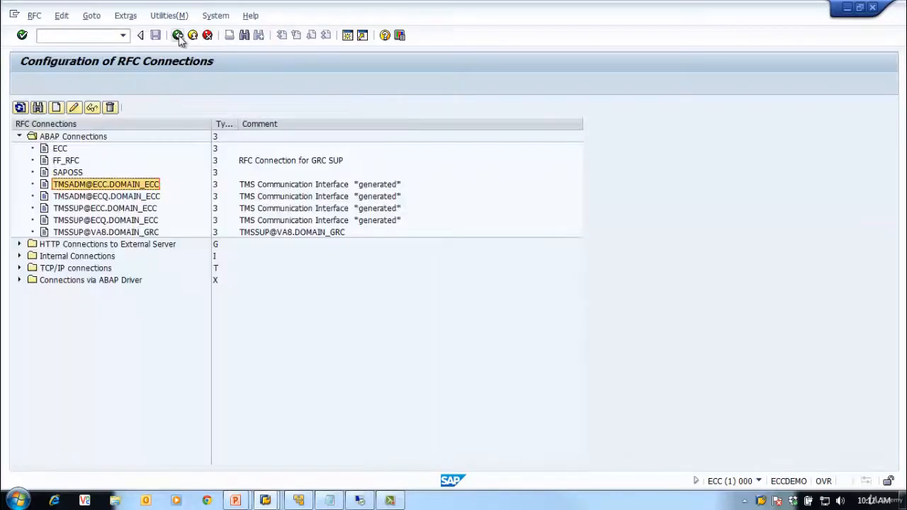
click(100, 196)
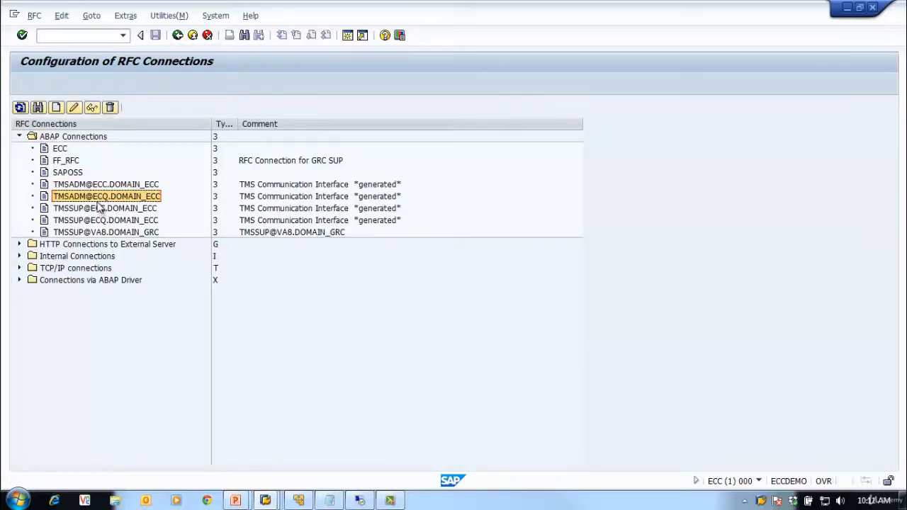
double_click(142, 198)
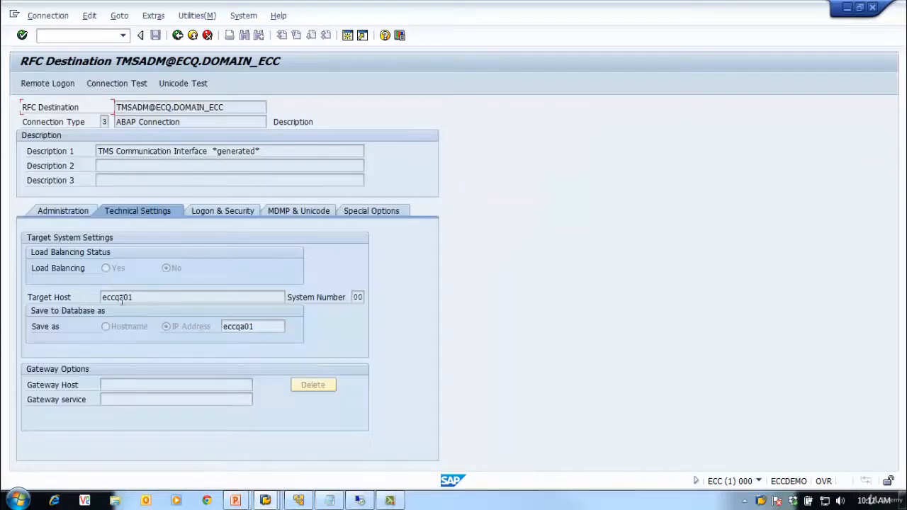
double_click(147, 297)
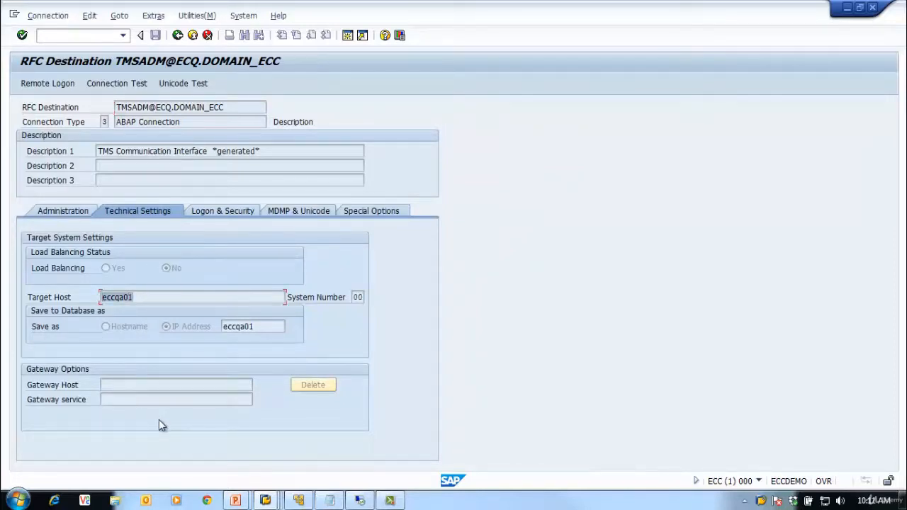
click(113, 299)
click(213, 211)
double_click(140, 414)
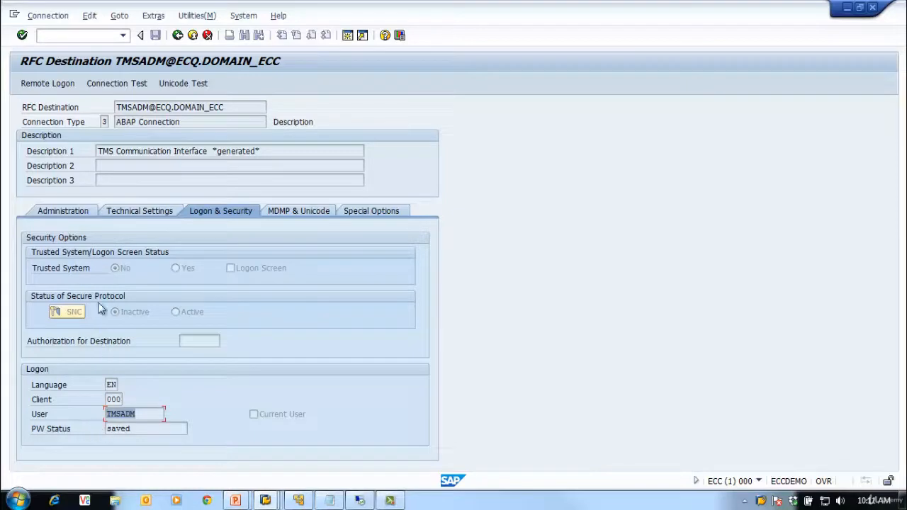
click(133, 212)
click(73, 210)
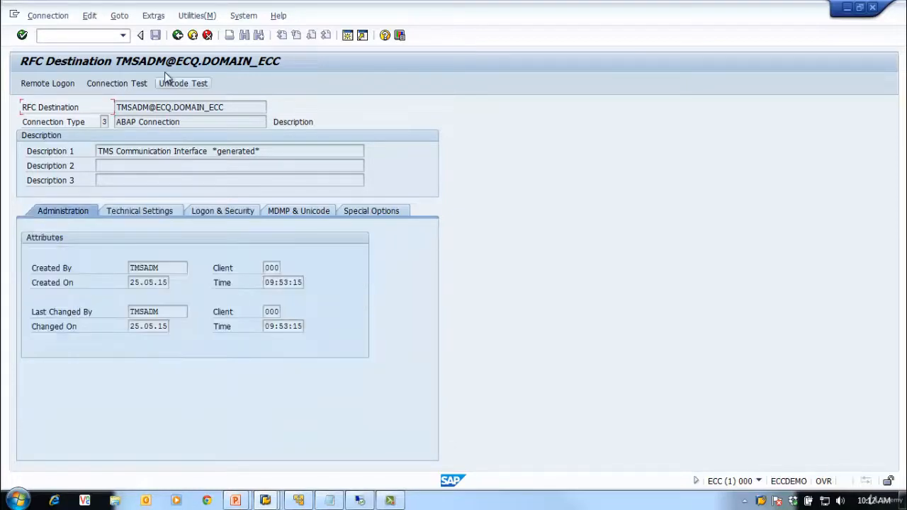
click(177, 35)
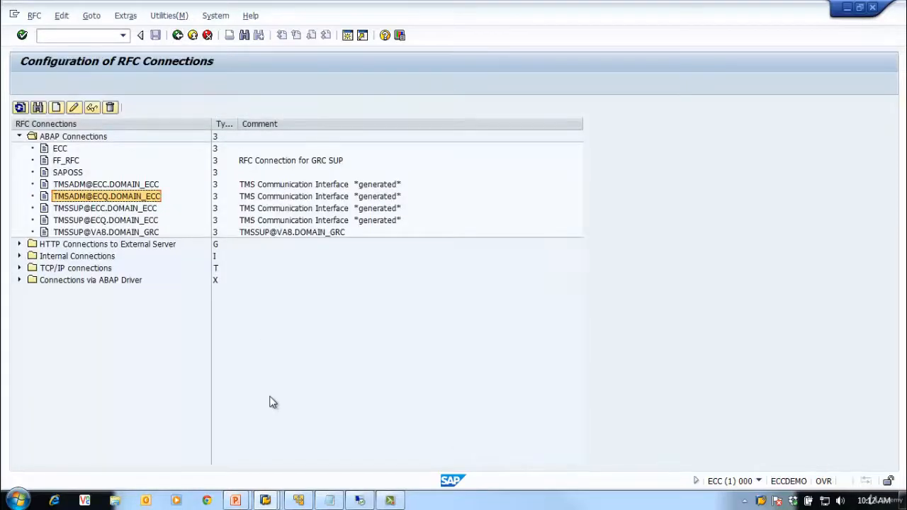
click(113, 209)
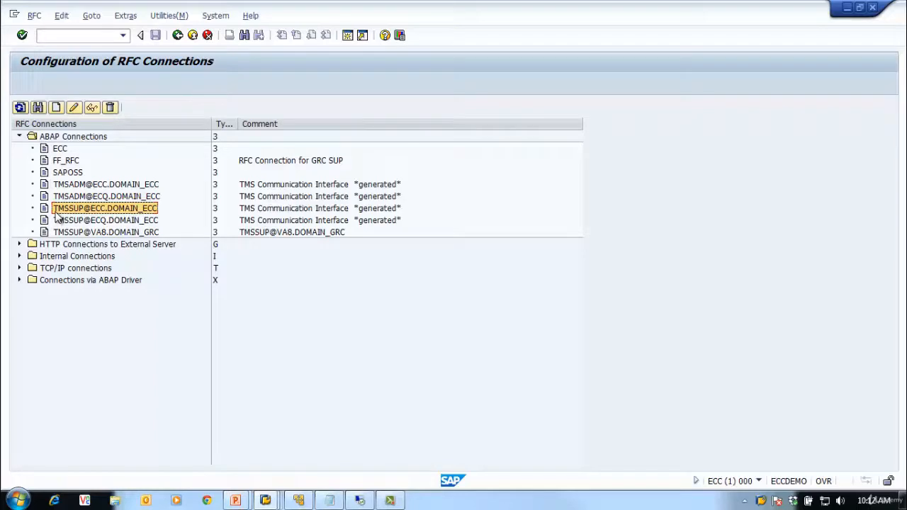
double_click(97, 210)
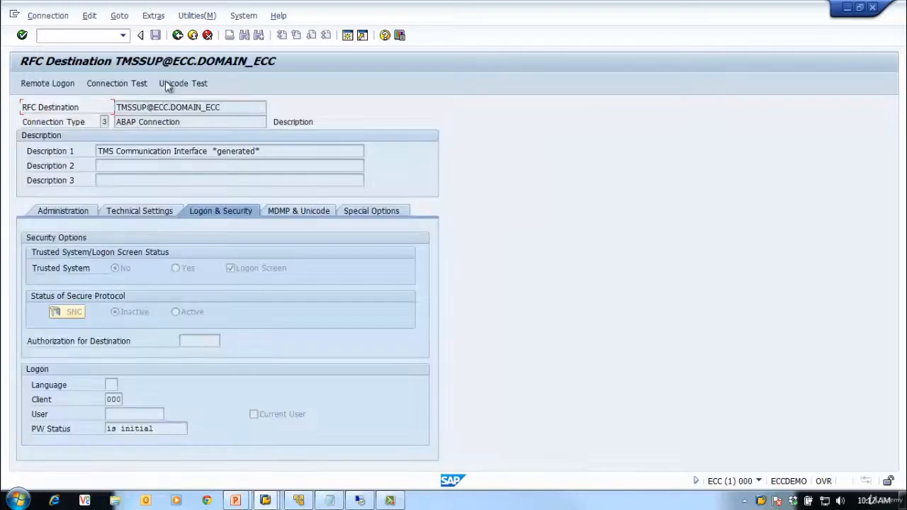
click(177, 35)
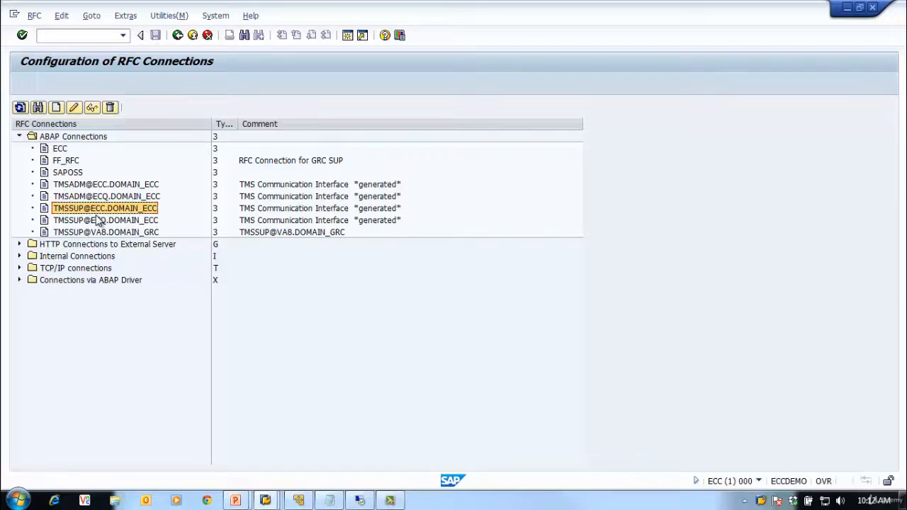
click(107, 221)
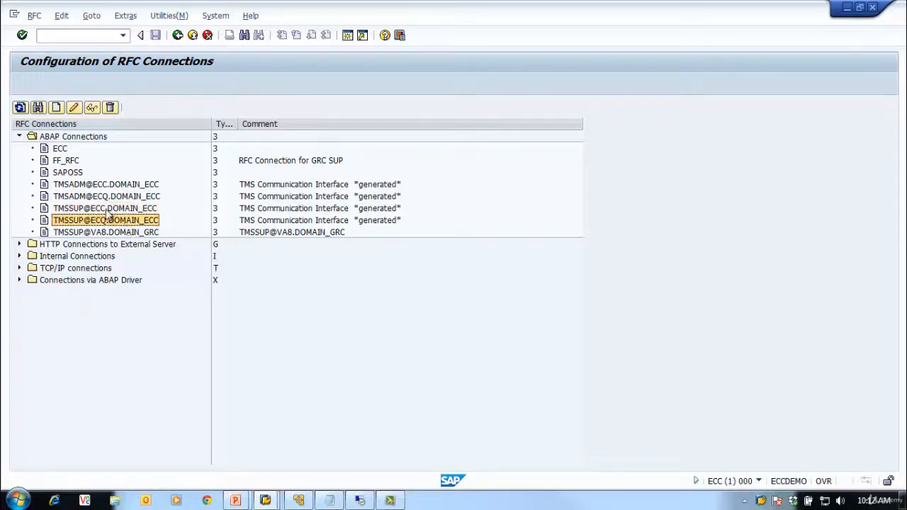
double_click(106, 209)
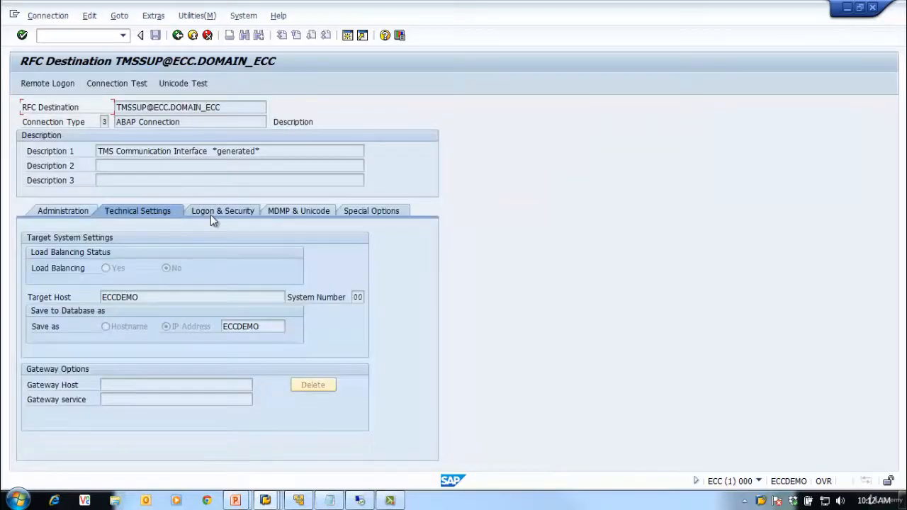
click(214, 211)
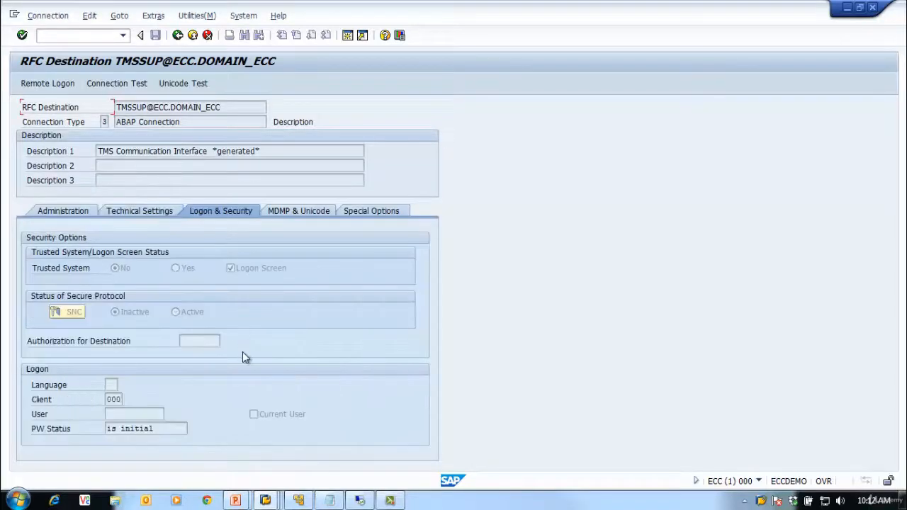
click(127, 416)
click(124, 211)
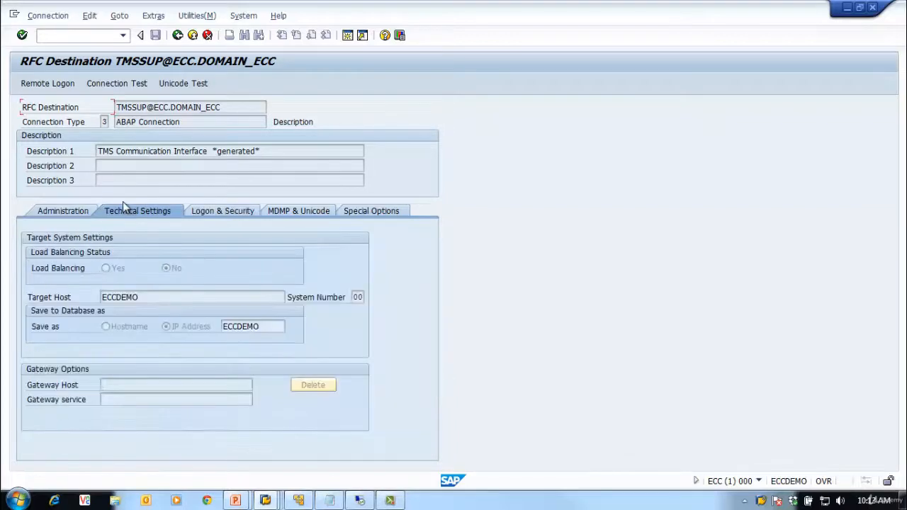
Step: Display user TMSADM in user maintenance (transaction SU01) and examine its logon data
text(/nsu01)
key(Return)
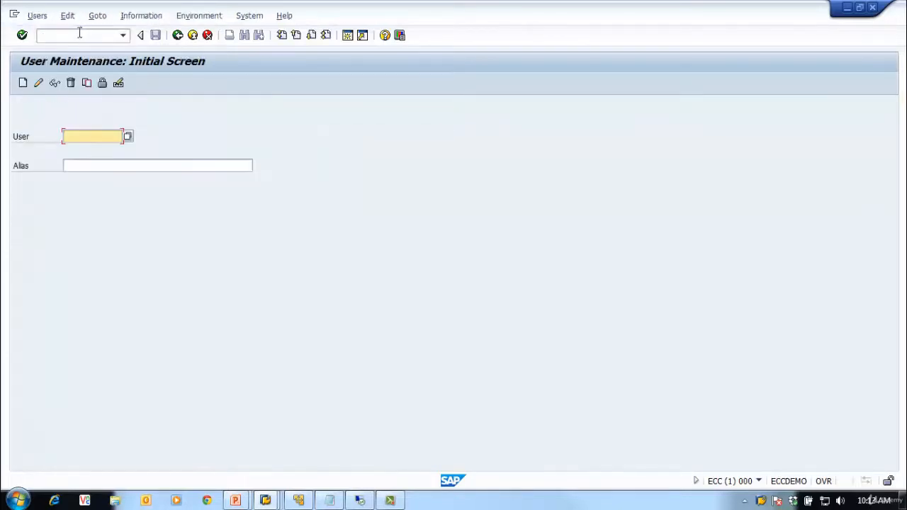
text(tmsadm)
click(55, 83)
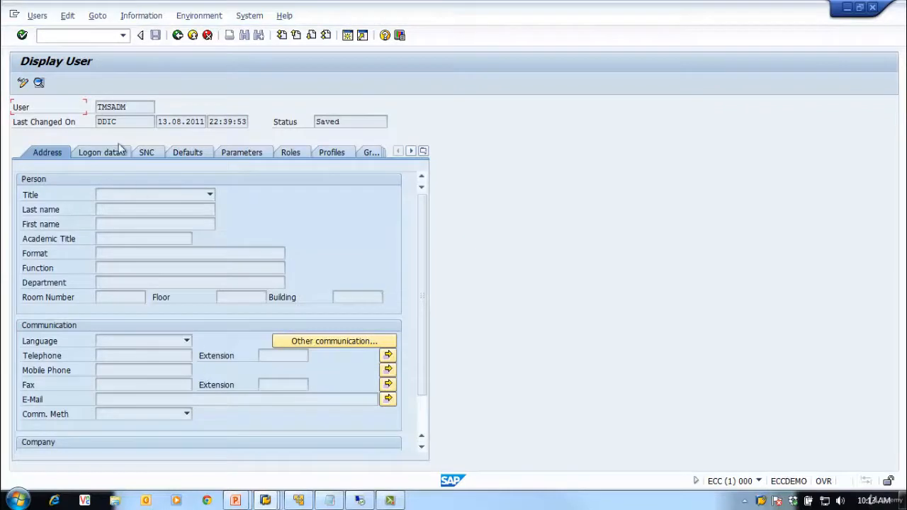
click(108, 155)
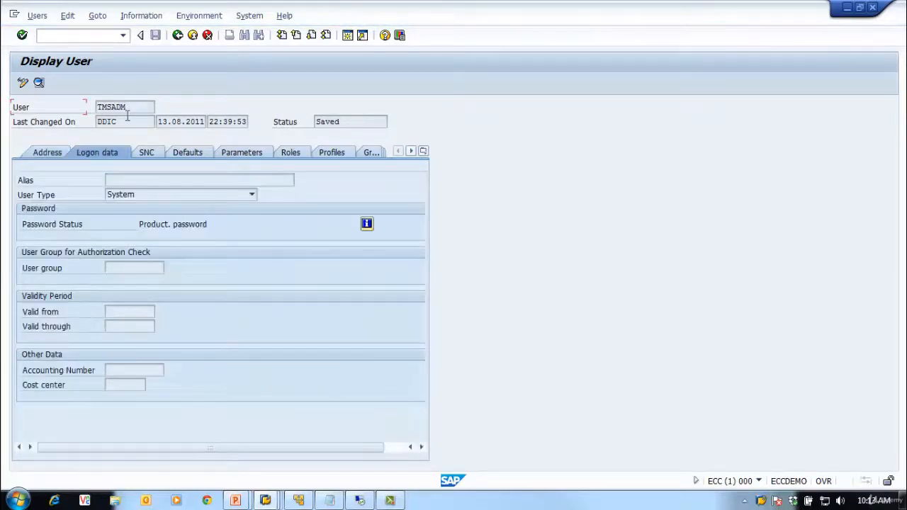
Step: Examine the roles, assigned authorization profile and logon data of user TMSADM, and leave user maintenance
click(292, 152)
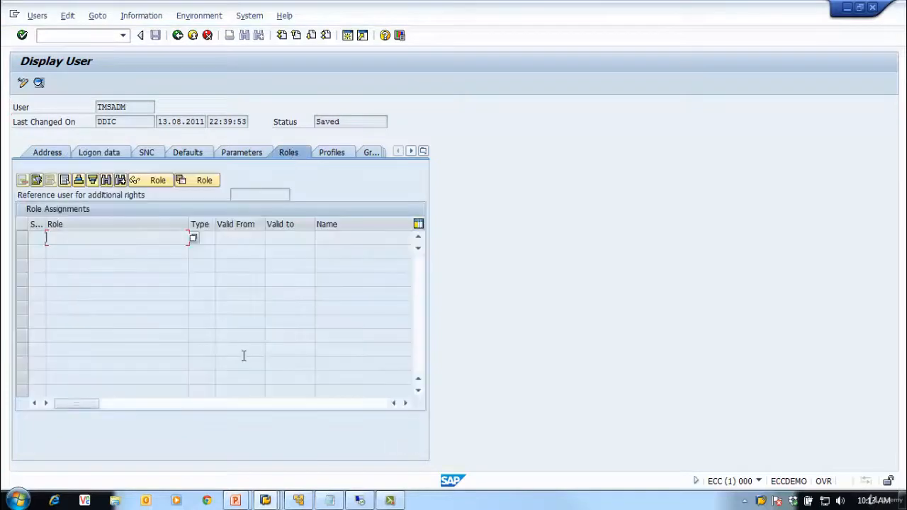
click(332, 154)
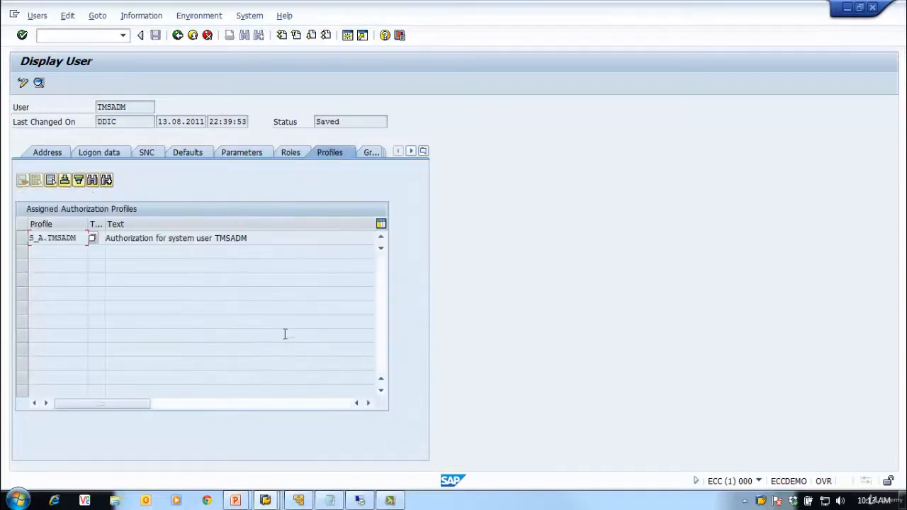
click(260, 241)
drag(214, 238, 264, 239)
drag(78, 237, 28, 238)
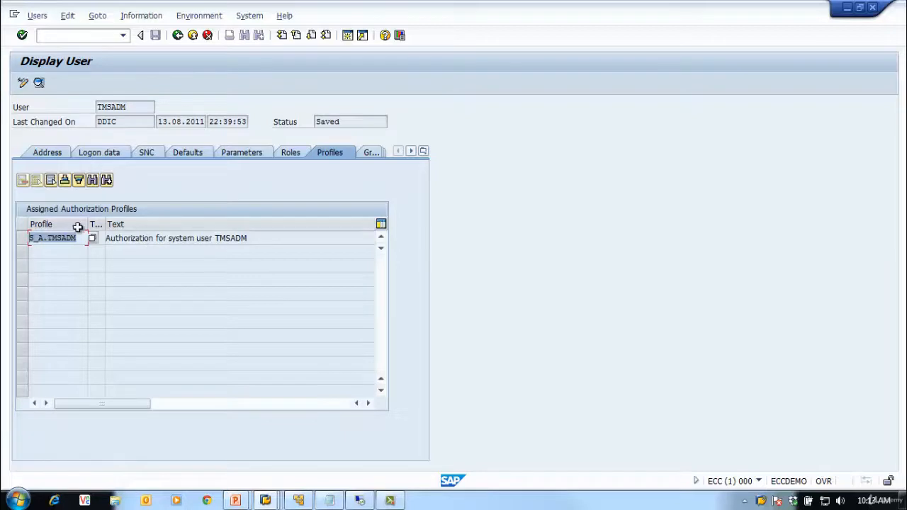
click(93, 153)
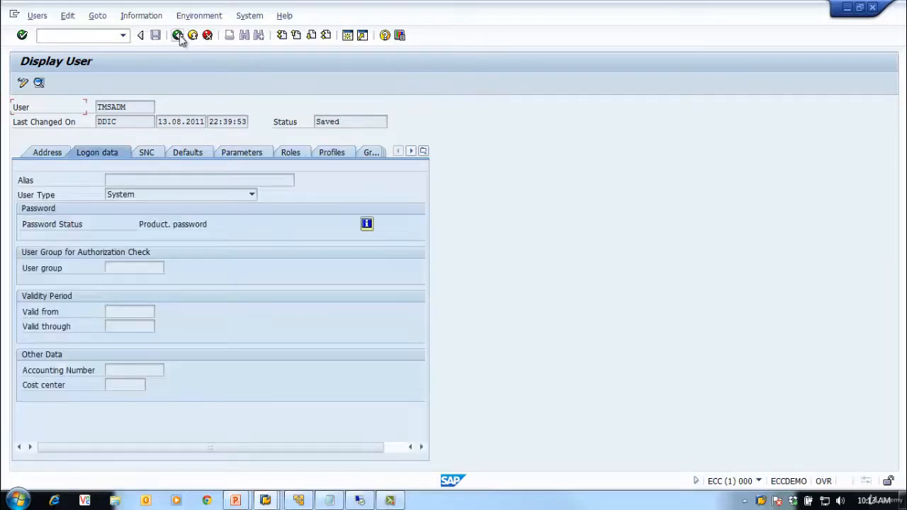
click(177, 35)
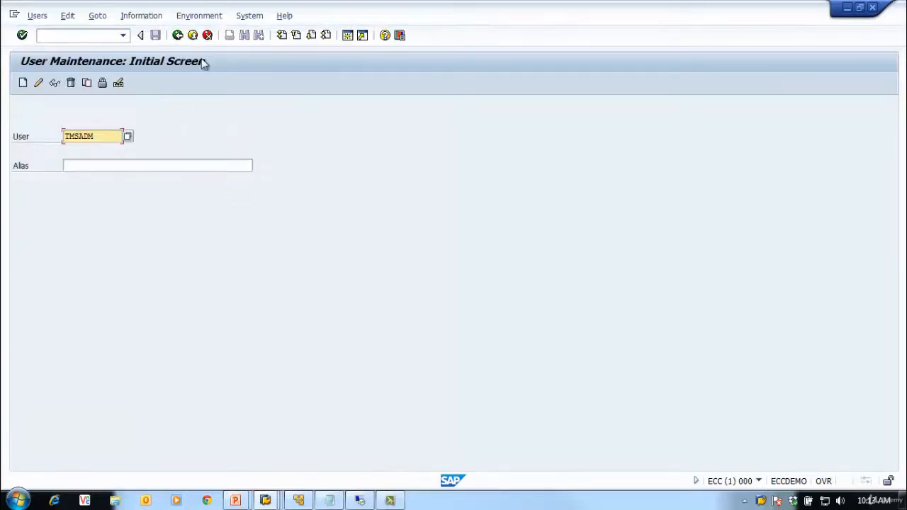
click(177, 36)
Step: Switch to the ECQ session and list the ABAP connections in the RFC configuration (transaction SM59)
right_click(760, 500)
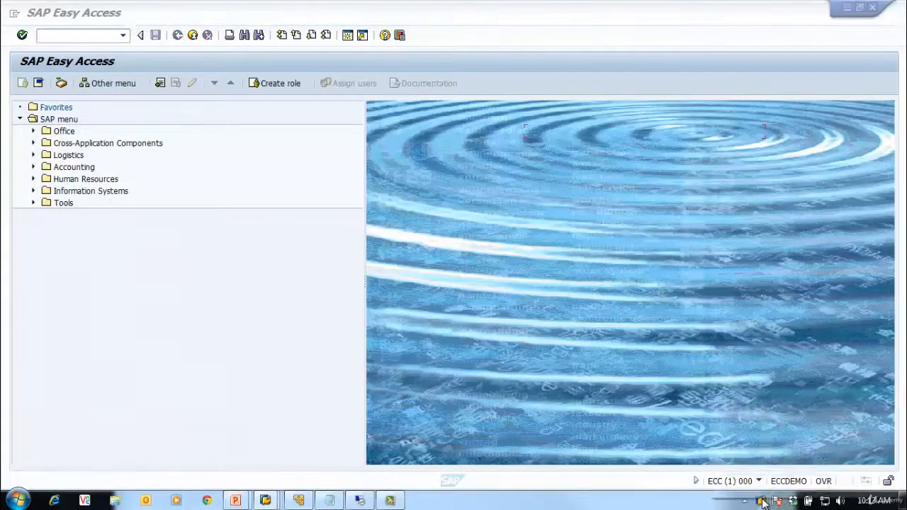
click(747, 414)
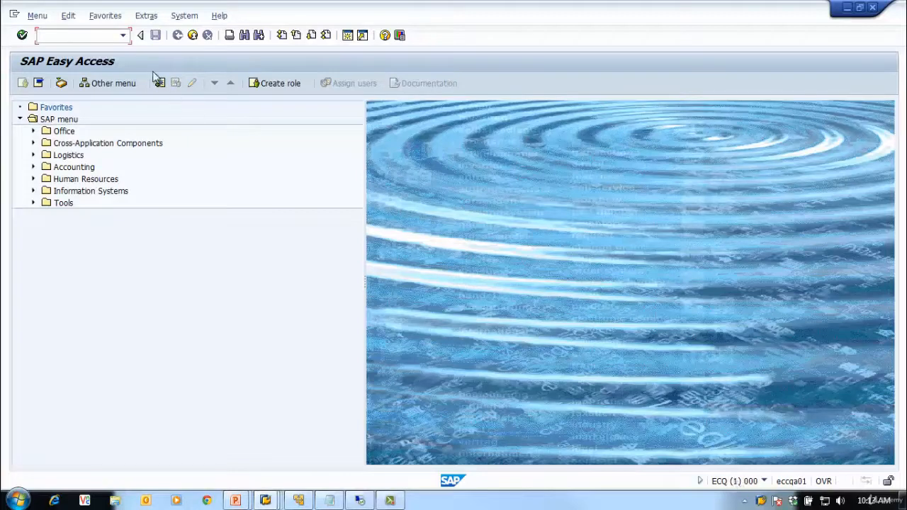
text(sm59)
key(Return)
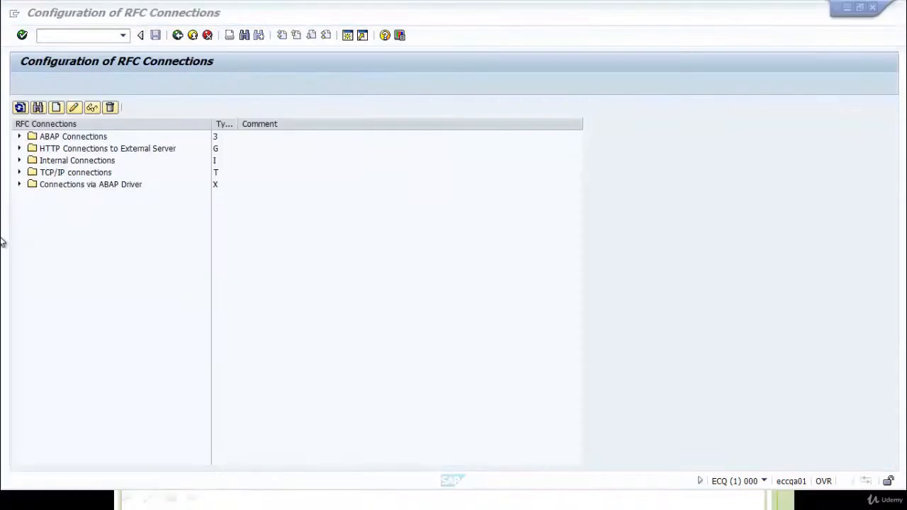
click(19, 137)
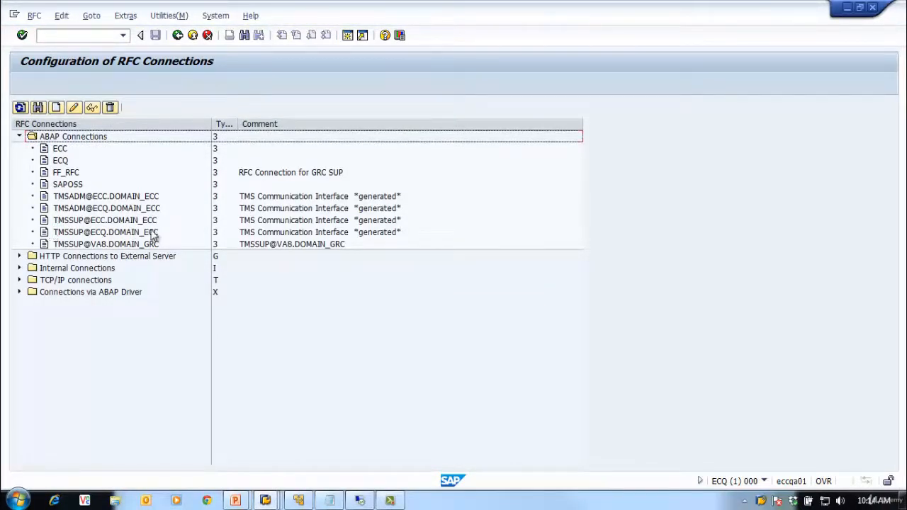
Step: Examine the generated TMSADM and TMSSUP destinations of DOMAIN_ECC in ECQ, and leave the RFC configuration
click(112, 212)
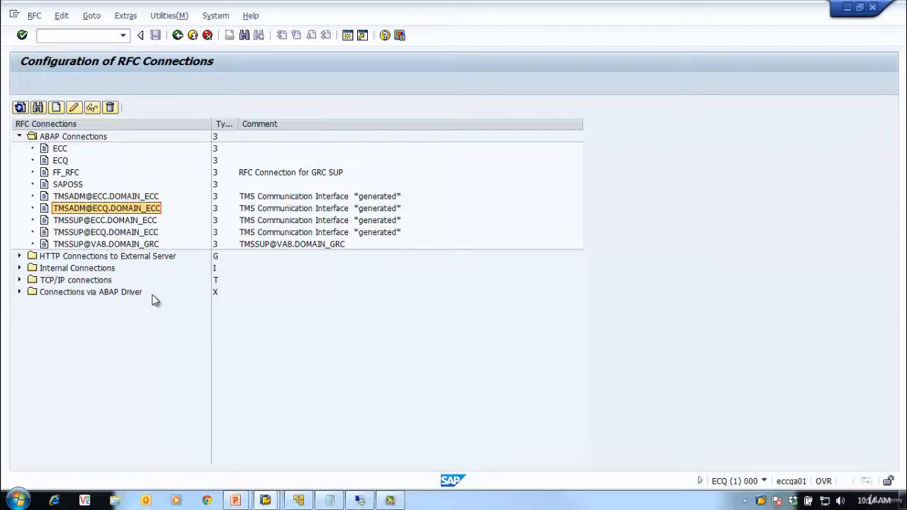
click(121, 221)
click(122, 232)
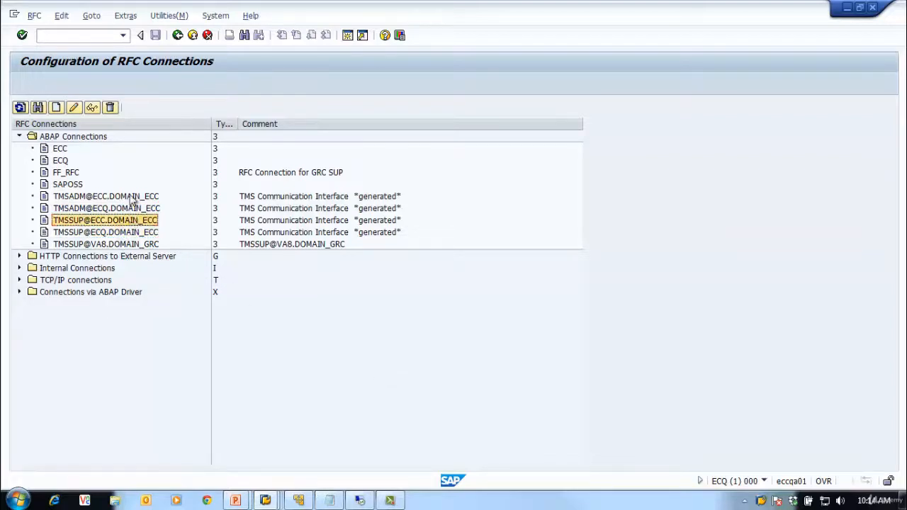
click(131, 197)
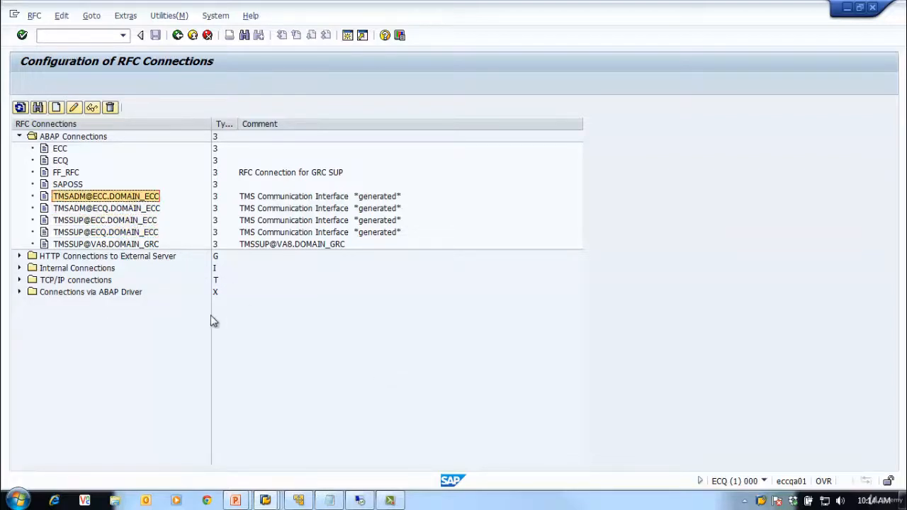
click(177, 36)
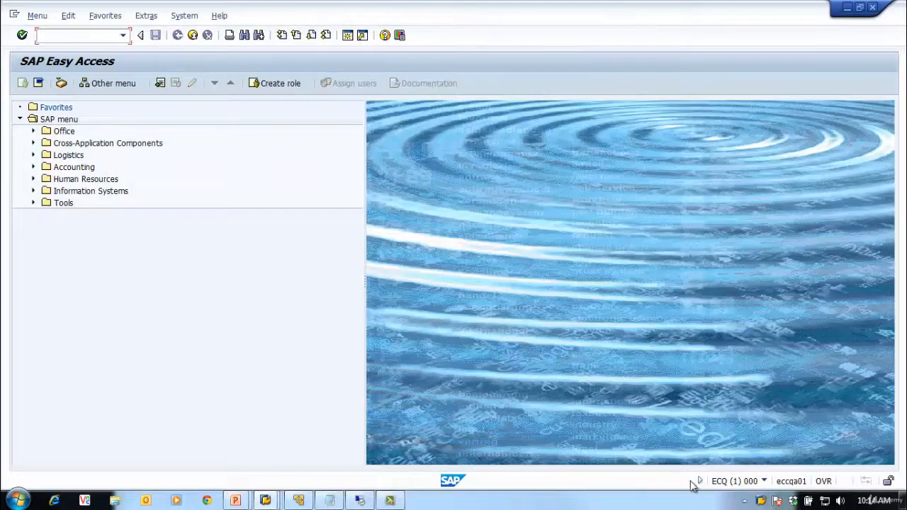
Step: Switch to the ECC session and open the system overview of DOMAIN_ECC in the Transport Management System (transaction STMS)
right_click(758, 501)
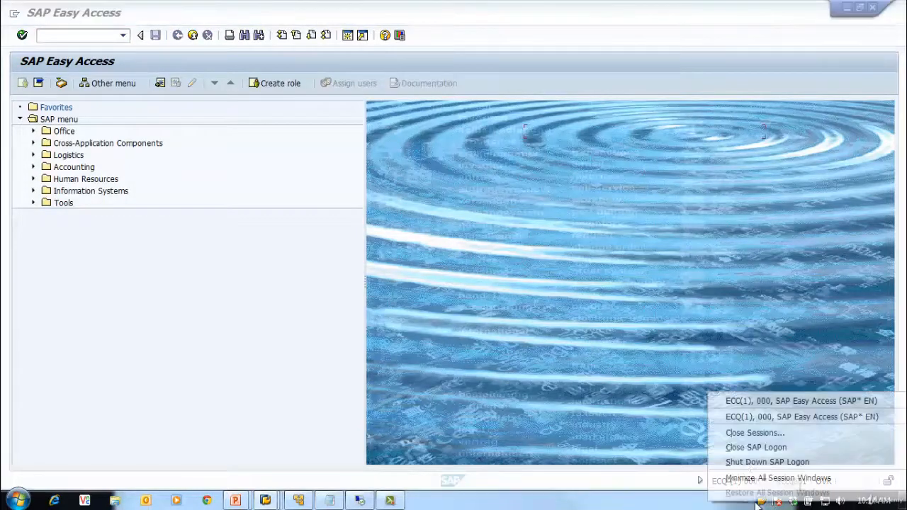
click(743, 401)
text(stms)
key(Return)
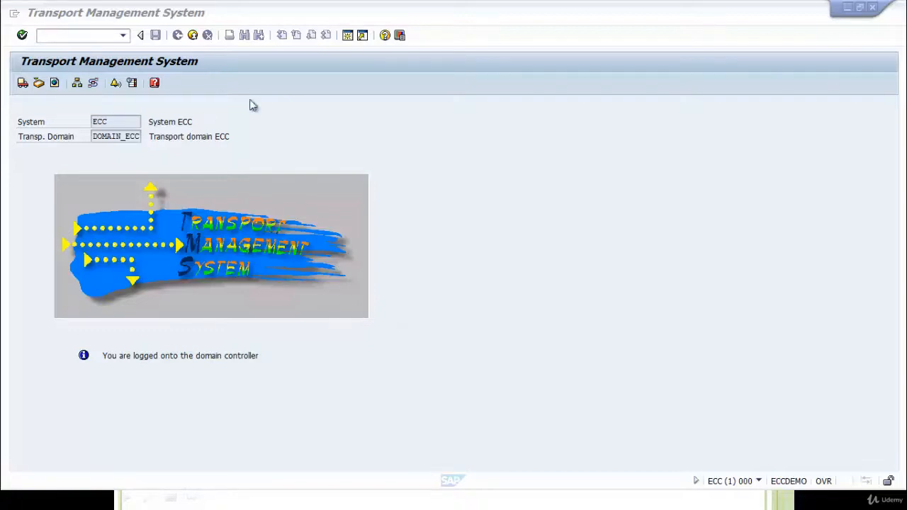
click(279, 137)
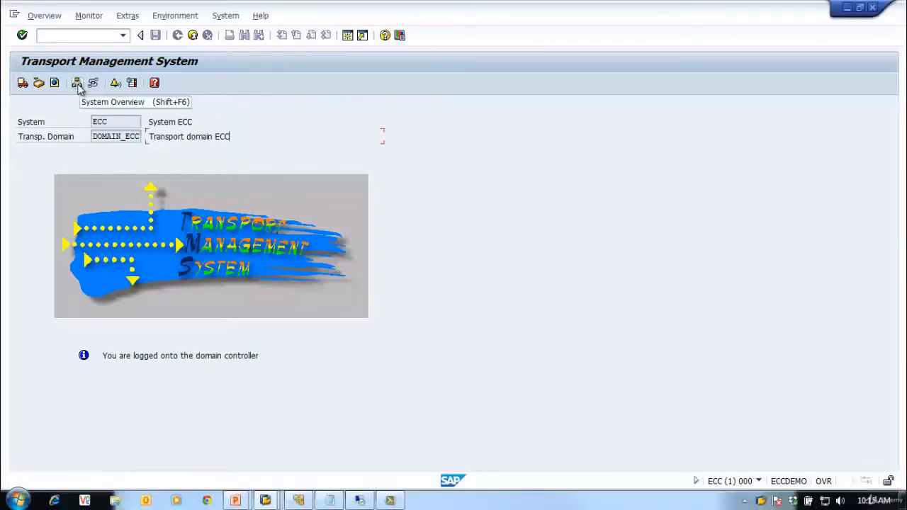
click(77, 83)
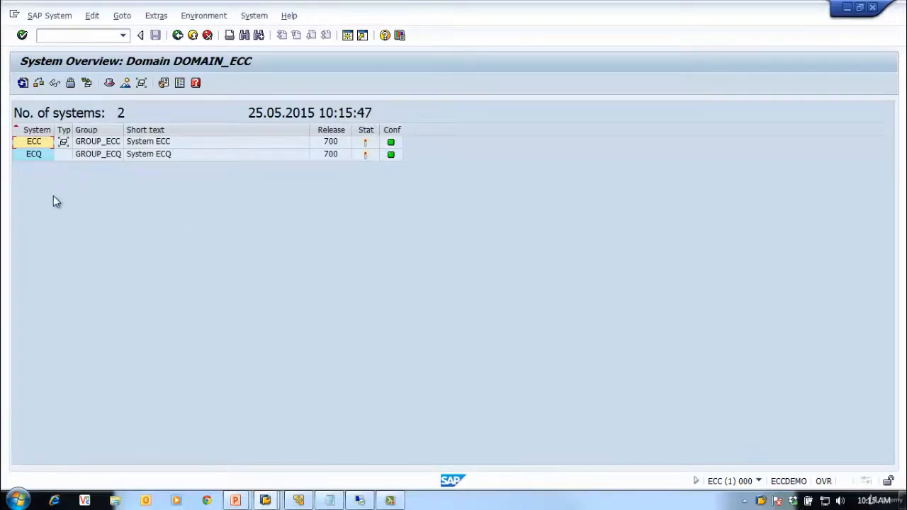
Step: Distribute and activate the TMS configuration with the option to distribute it to all systems
click(57, 17)
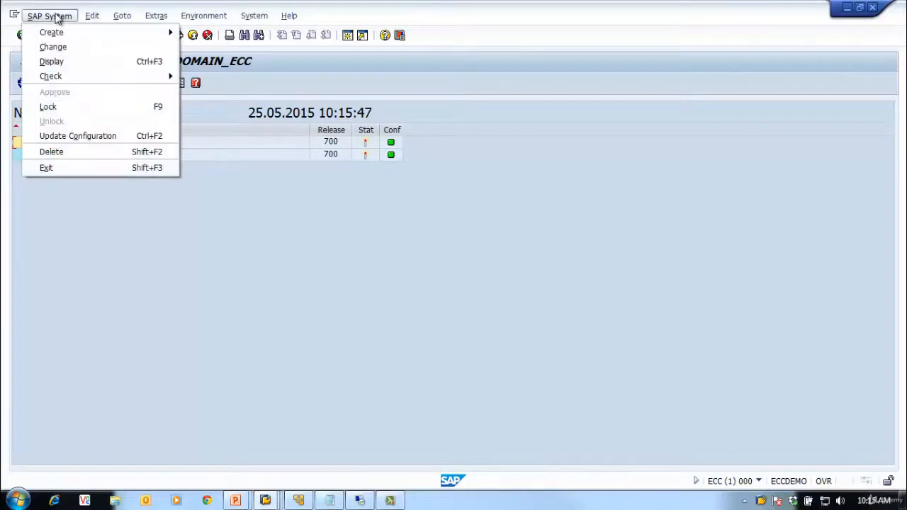
click(169, 22)
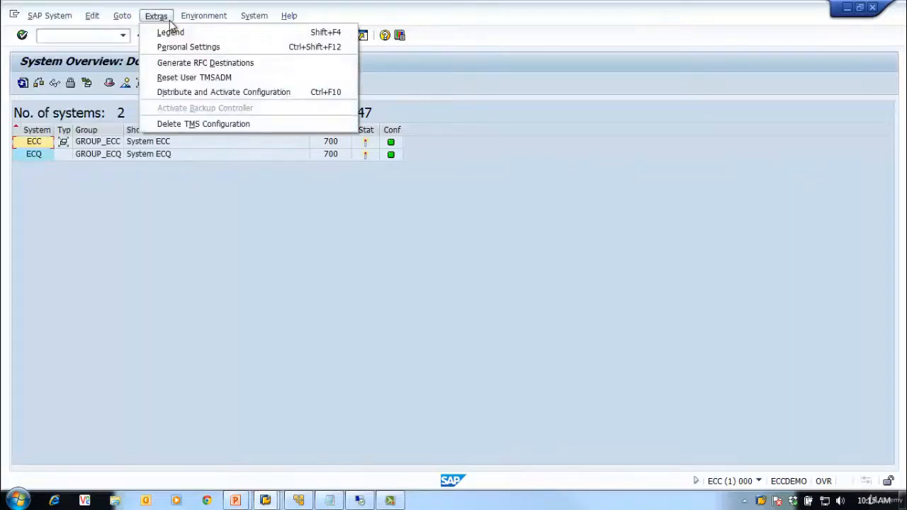
click(187, 93)
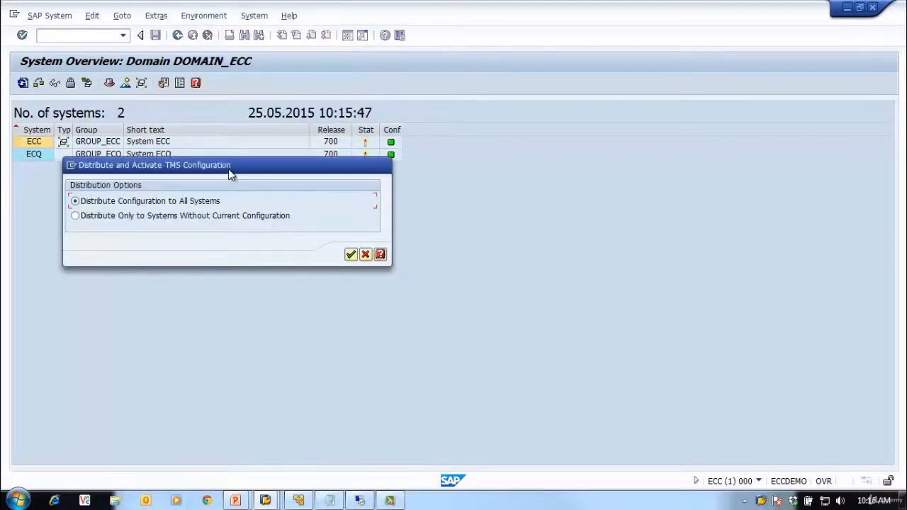
drag(228, 168, 284, 227)
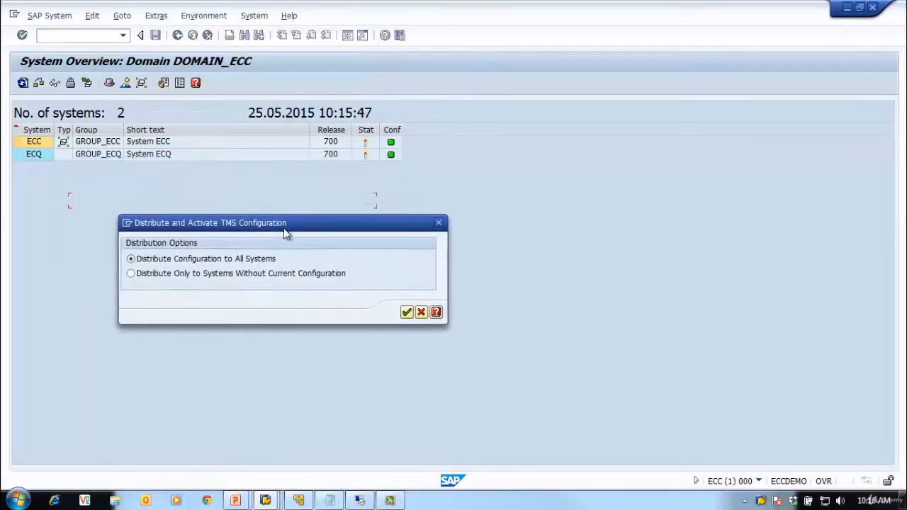
click(141, 278)
click(180, 261)
click(407, 312)
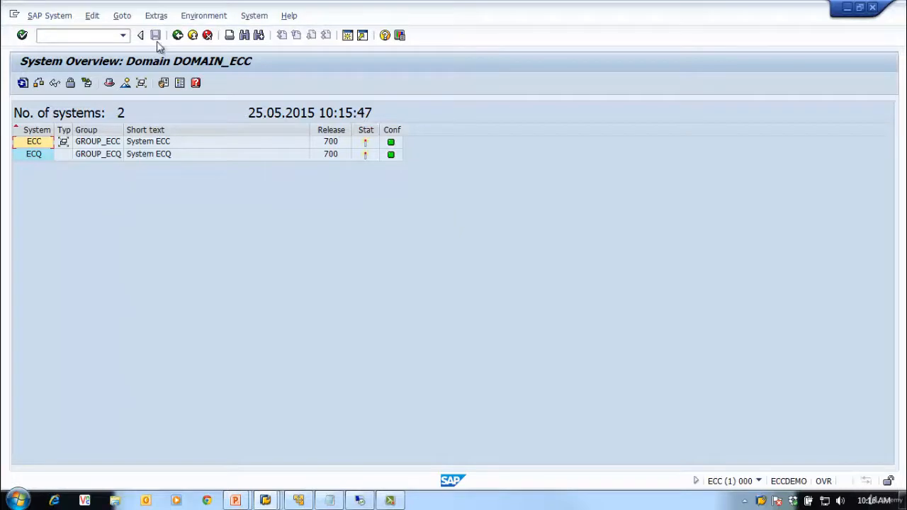
Step: Review the additional TMS functions such as Reset User TMSADM, and list ECC's ABAP connections in the RFC configuration (transaction SM59)
click(159, 16)
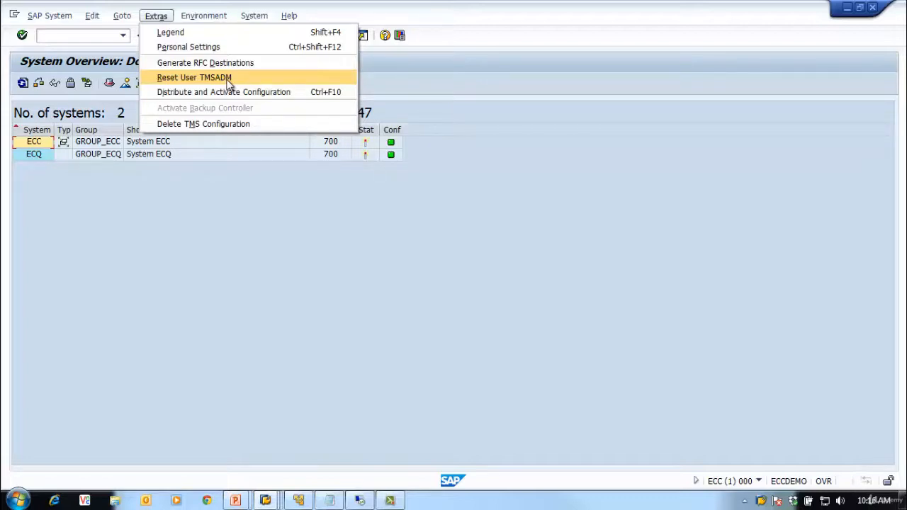
click(82, 34)
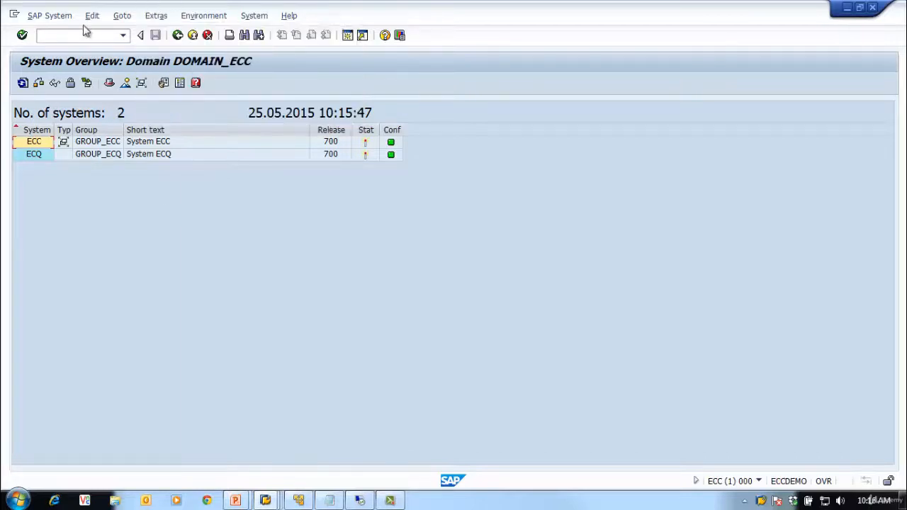
text(/nsm59)
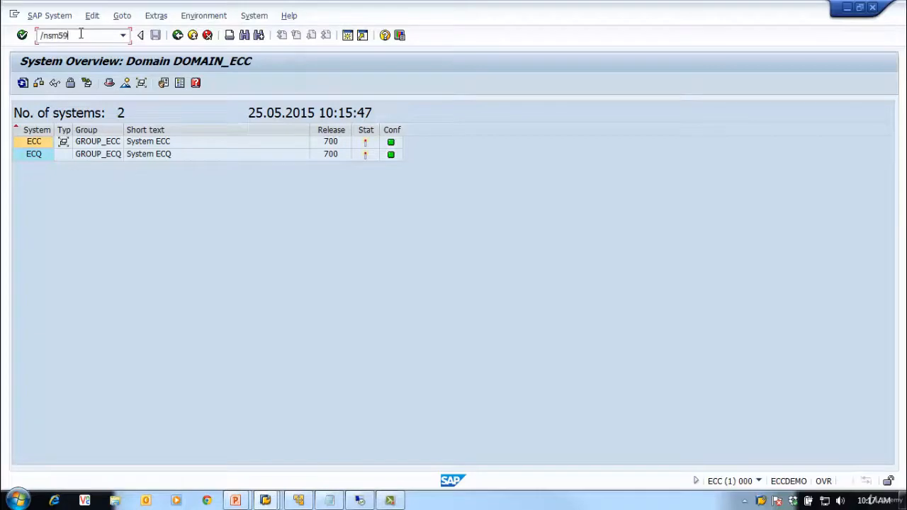
key(Return)
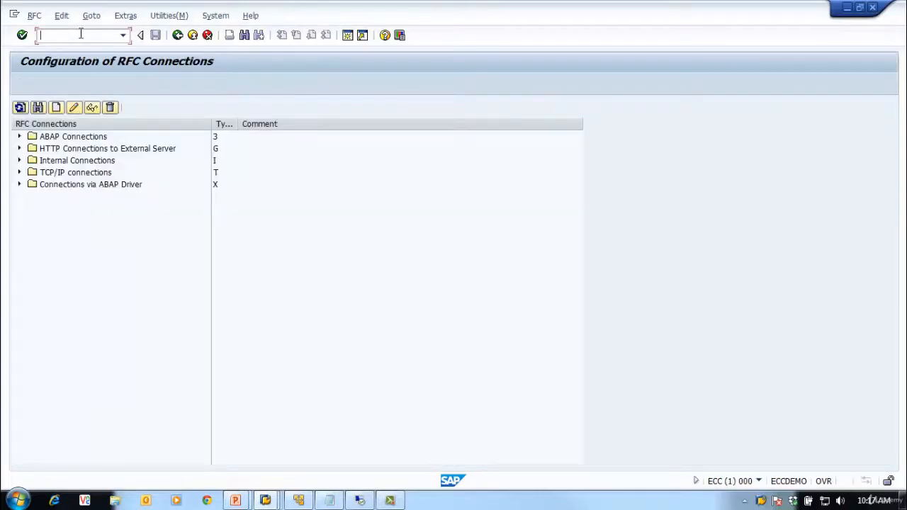
click(19, 136)
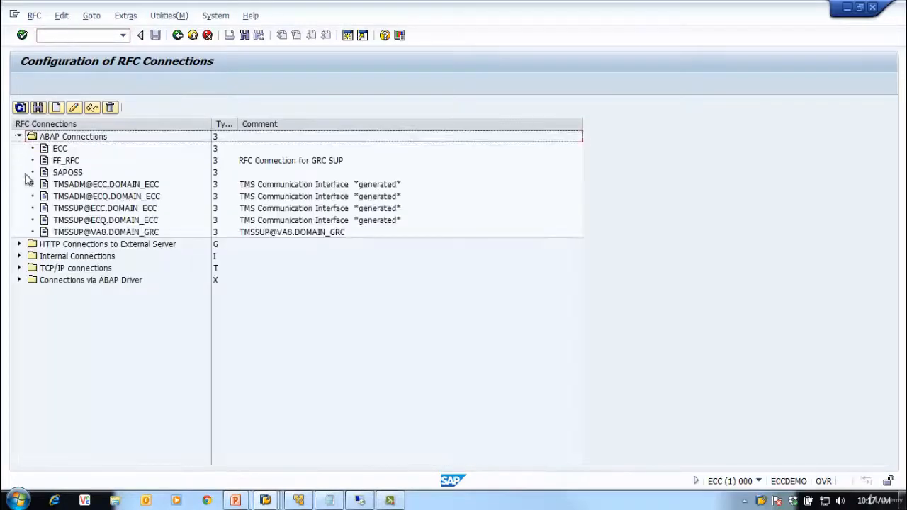
click(98, 197)
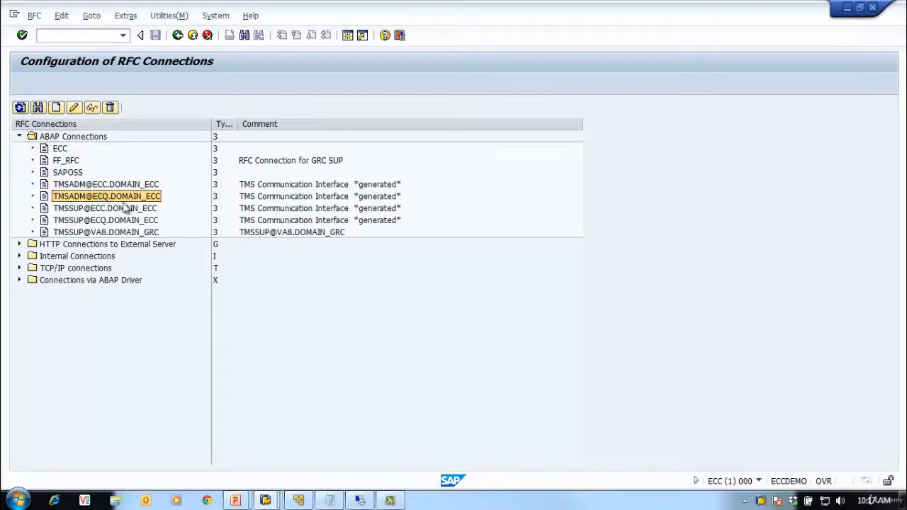
double_click(126, 197)
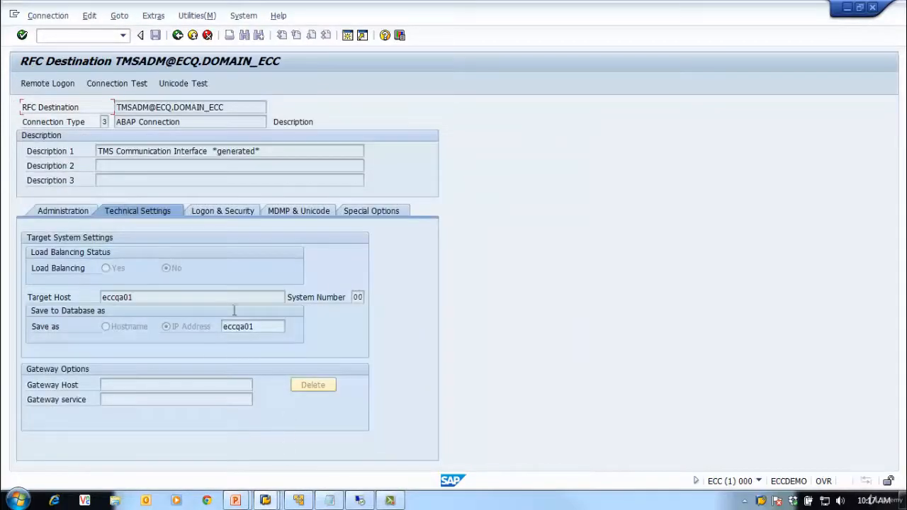
click(148, 87)
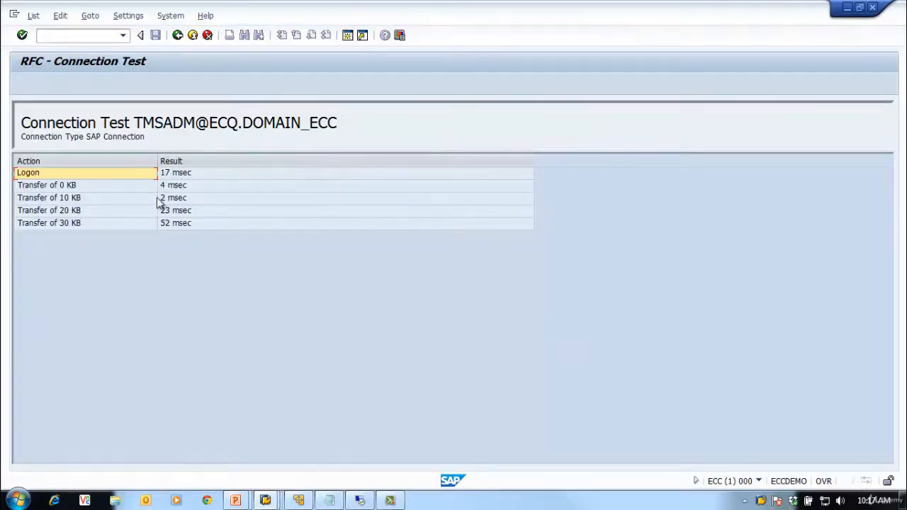
click(177, 35)
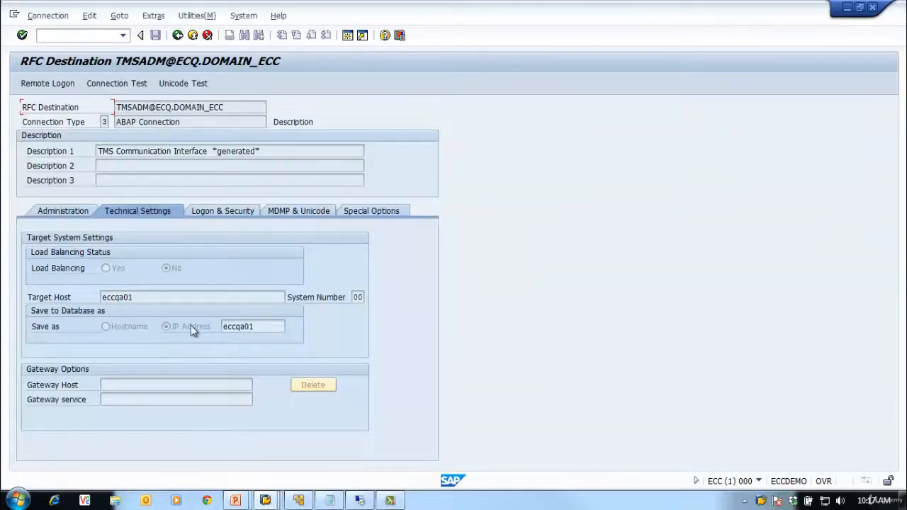
click(164, 299)
click(177, 35)
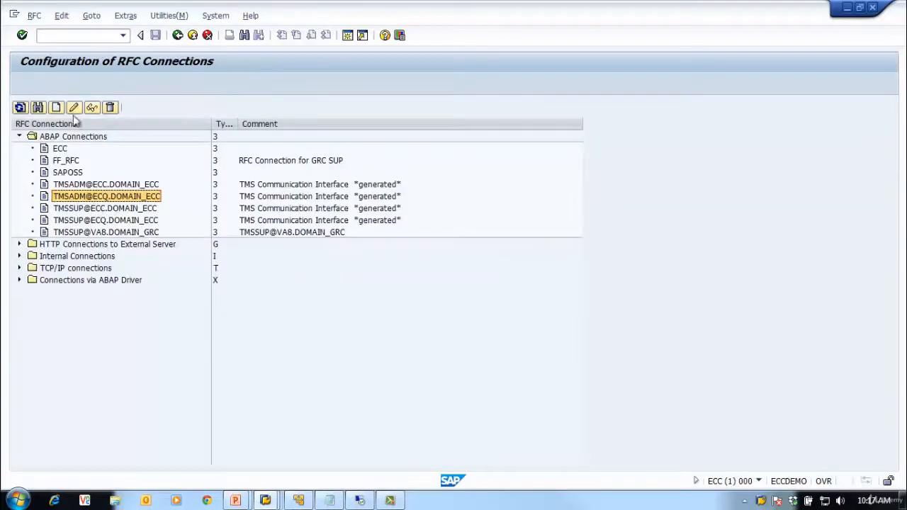
key(F2)
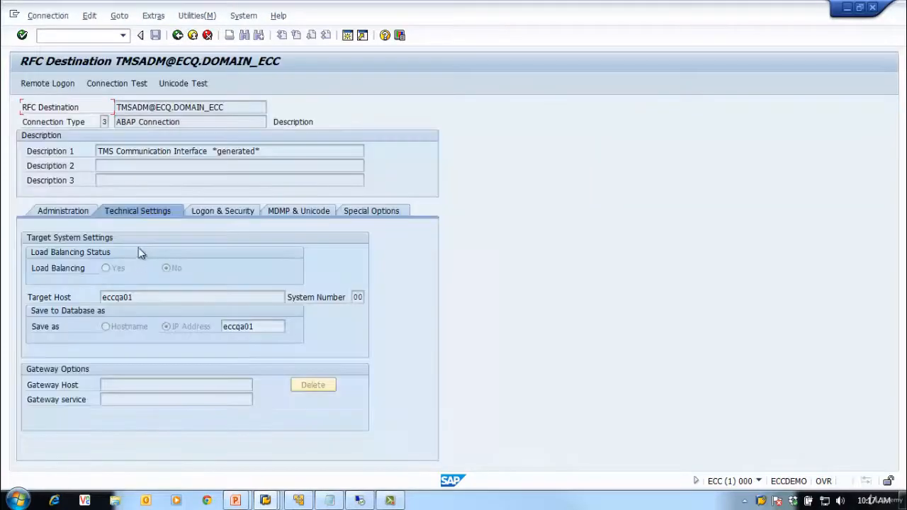
click(43, 212)
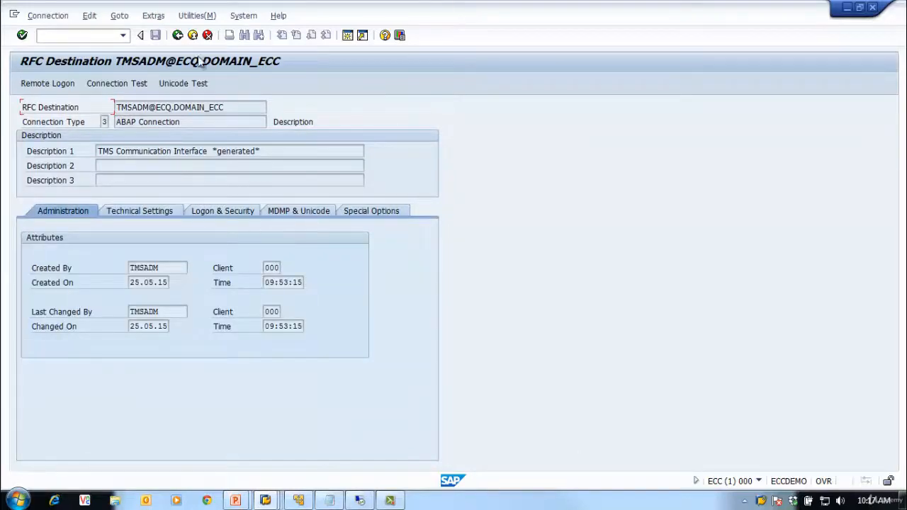
click(177, 35)
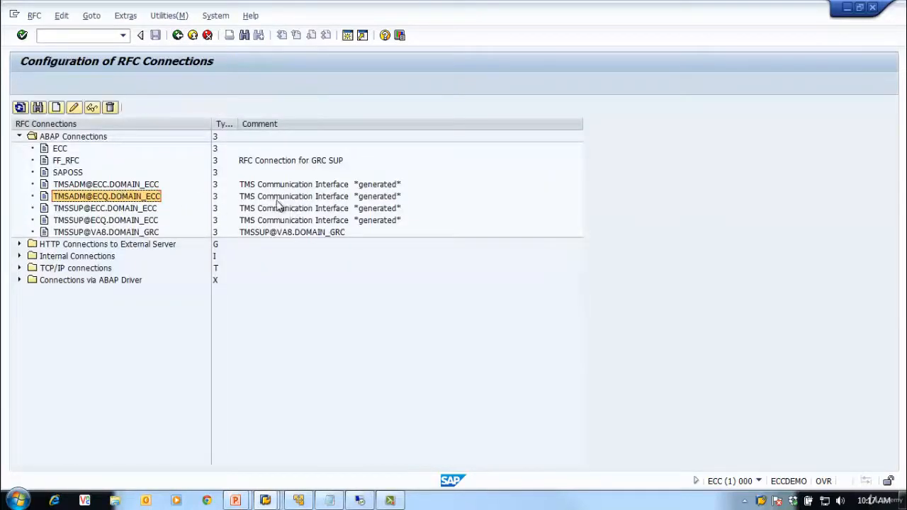
click(177, 35)
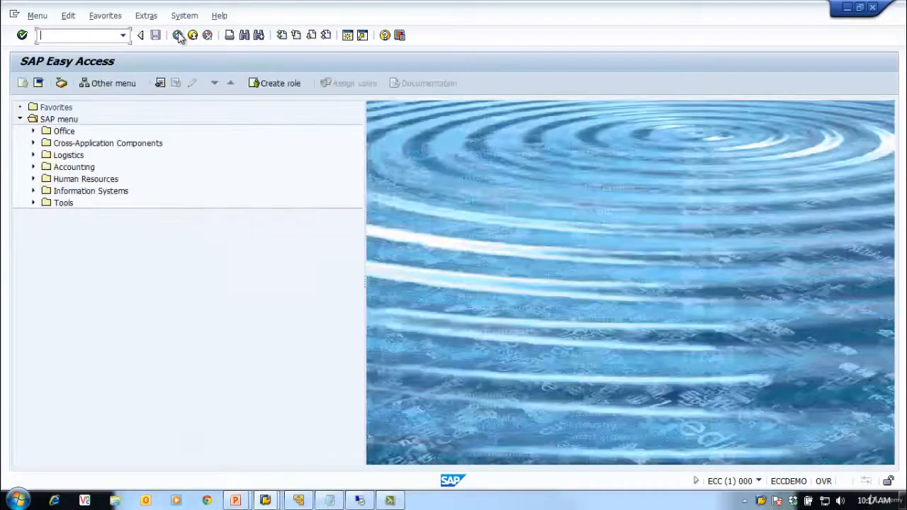
Step: Open the system overview of DOMAIN_ECC with transaction STMS and review the extra functions such as Generate RFC Destinations and Reset User TMSADM
click(91, 36)
text(smt)
key(Return)
text(stm)
key(BackSpace)
key(BackSpace)
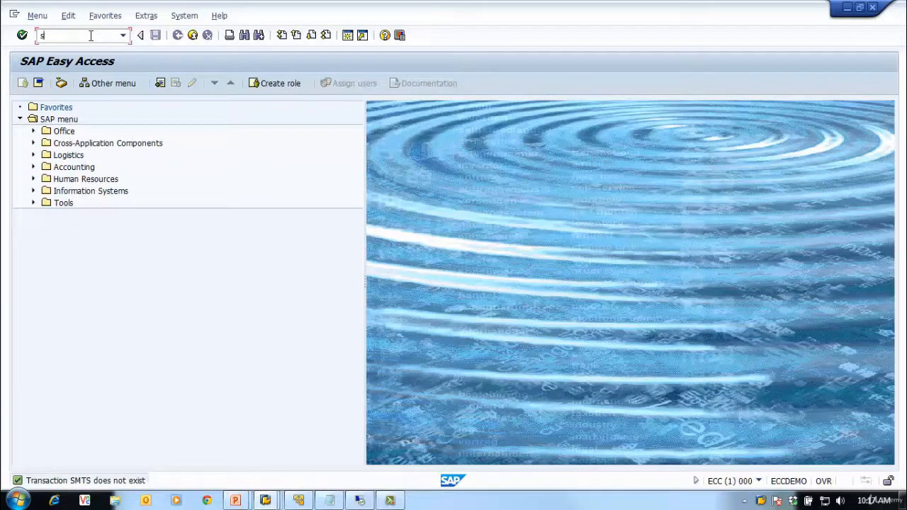
text(tms)
key(Return)
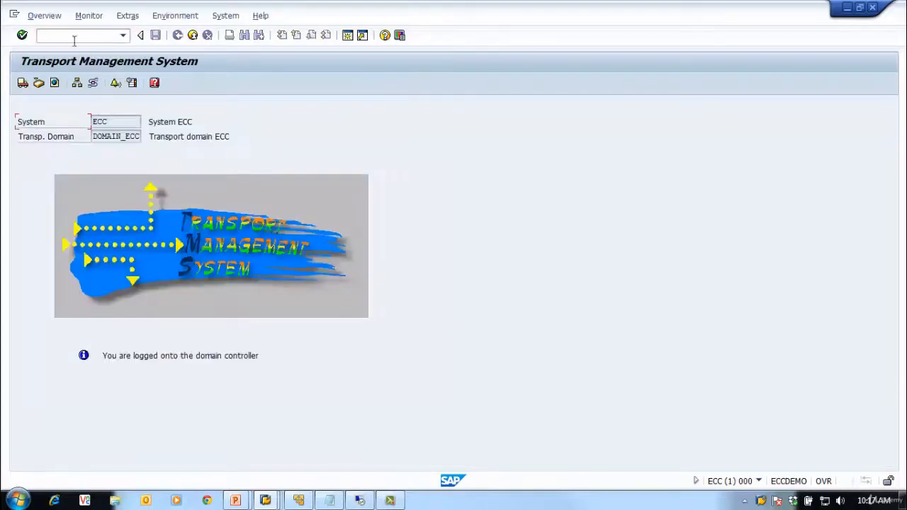
click(85, 15)
mouse_move(58, 16)
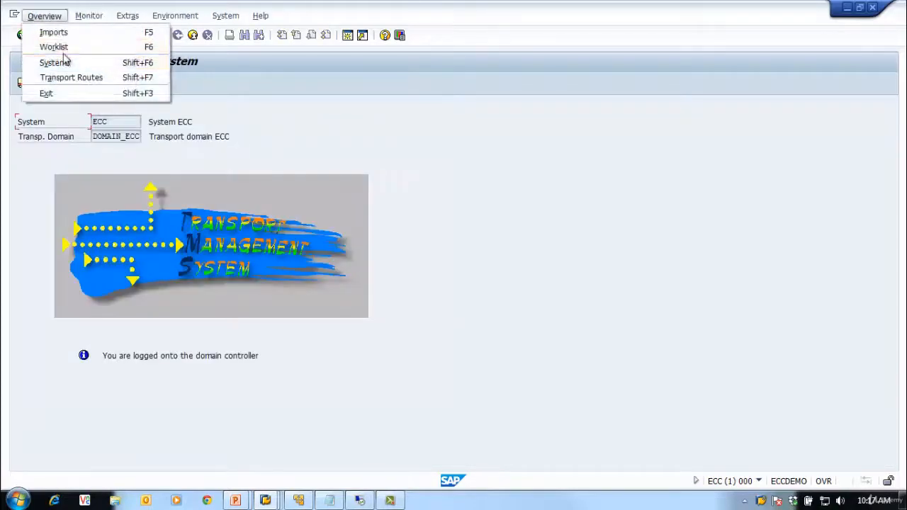
click(68, 65)
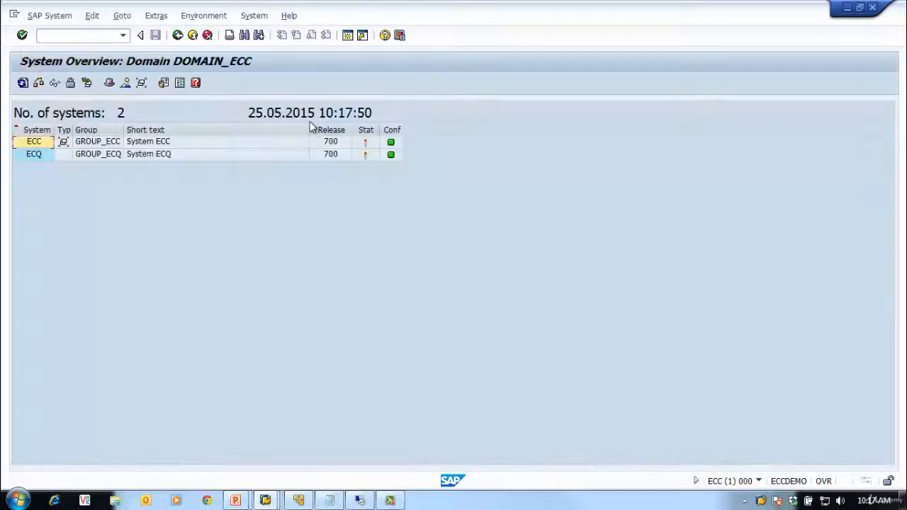
click(167, 16)
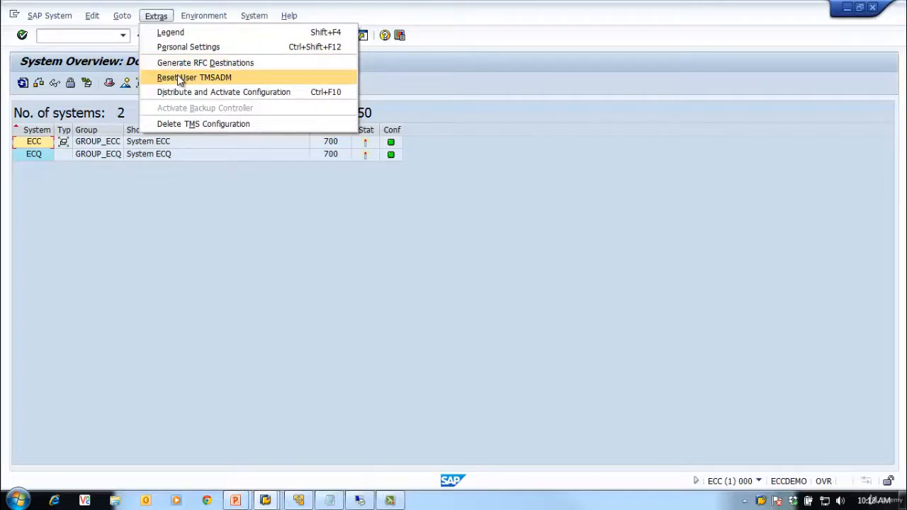
click(327, 224)
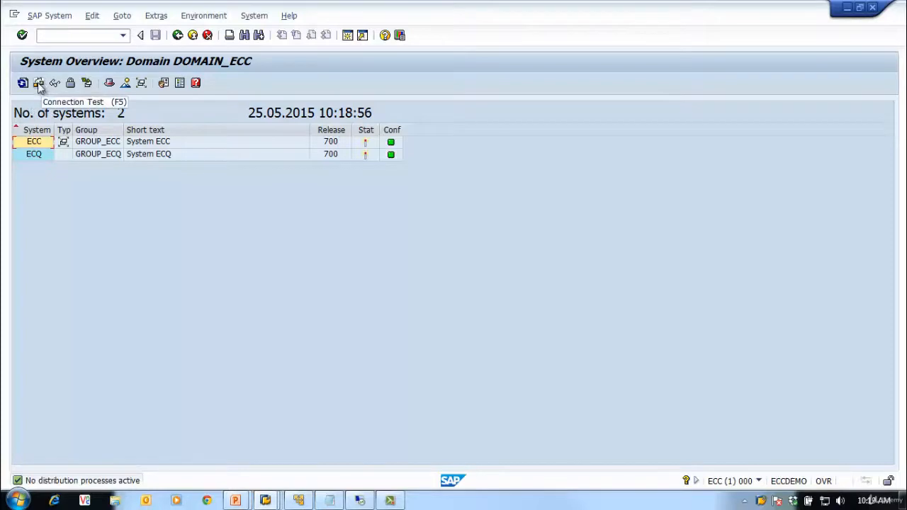
Step: Run a connection test on system ECQ, and view its TMS configuration including the transport tool settings
click(33, 153)
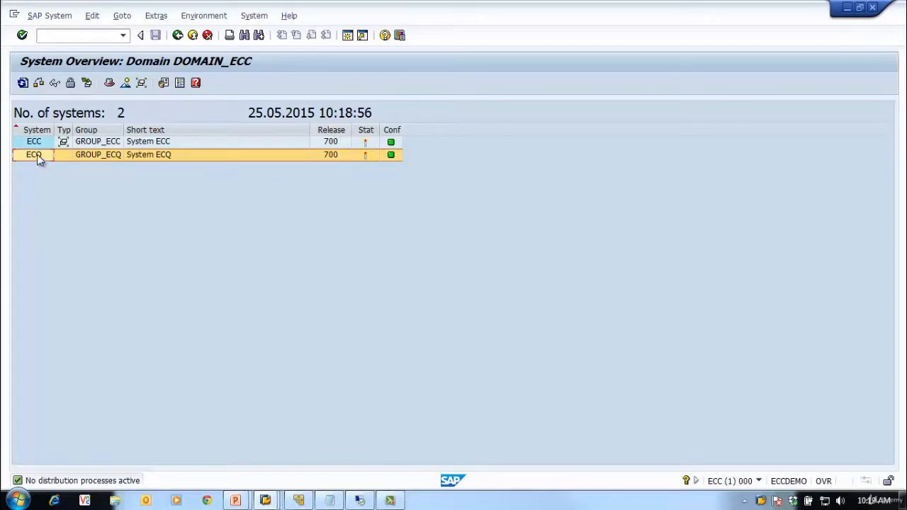
click(39, 84)
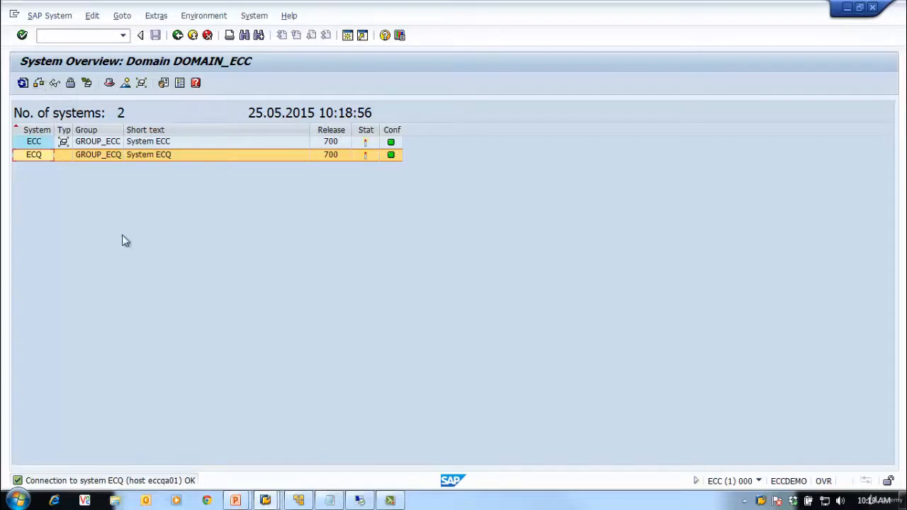
click(56, 84)
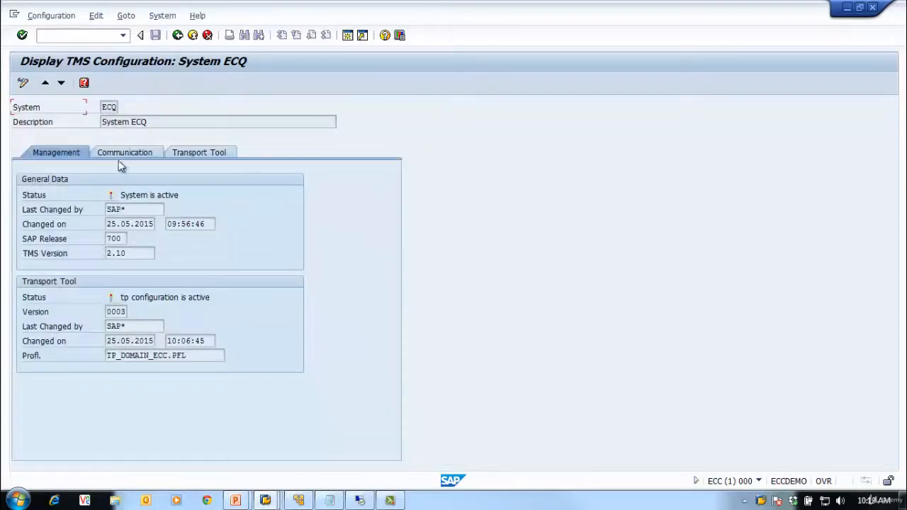
click(209, 155)
click(177, 35)
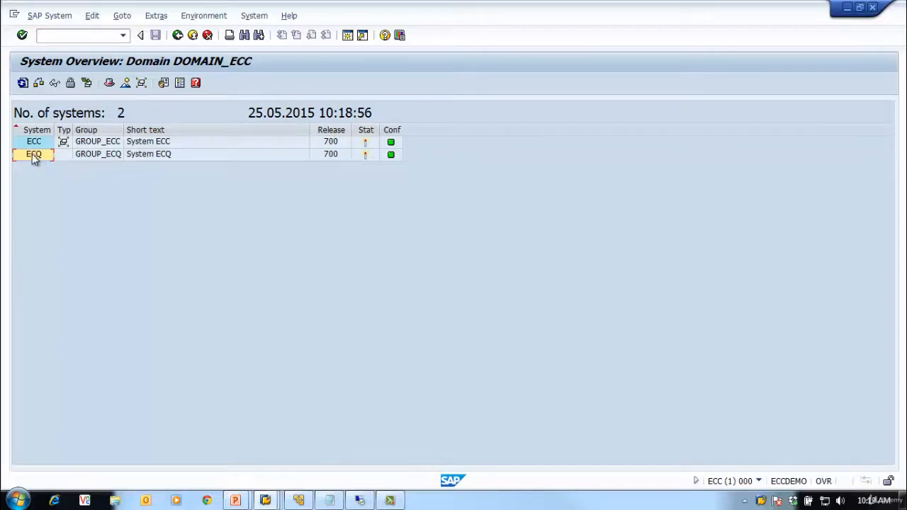
Step: Update the TMS configuration for system ECQ from the DOMAIN_ECC system overview
click(87, 83)
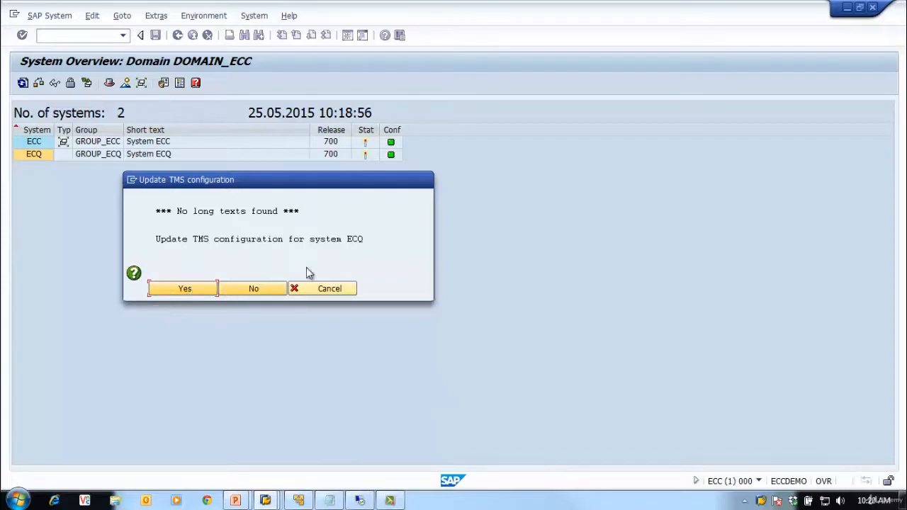
click(183, 288)
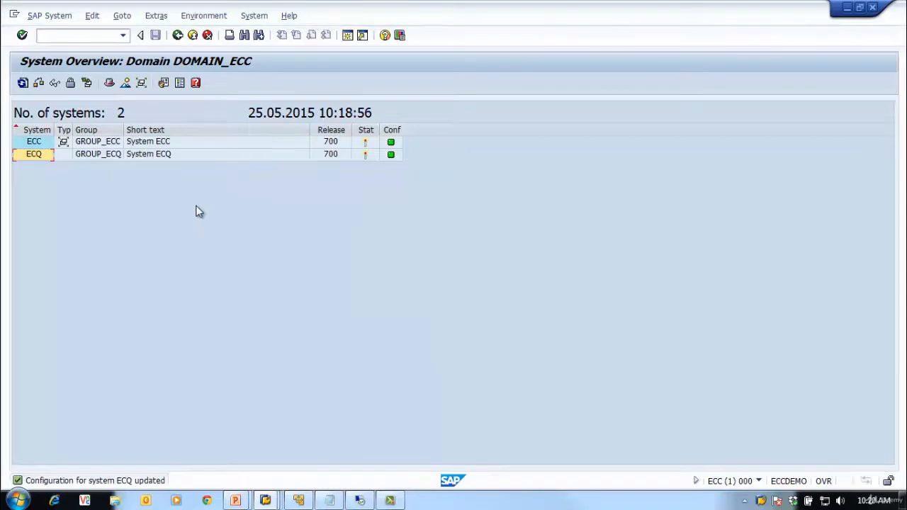
Step: Review the management, workflow engine and QA approval settings in DOMAIN_ECC's TMS configuration, and return to the system overview
click(110, 85)
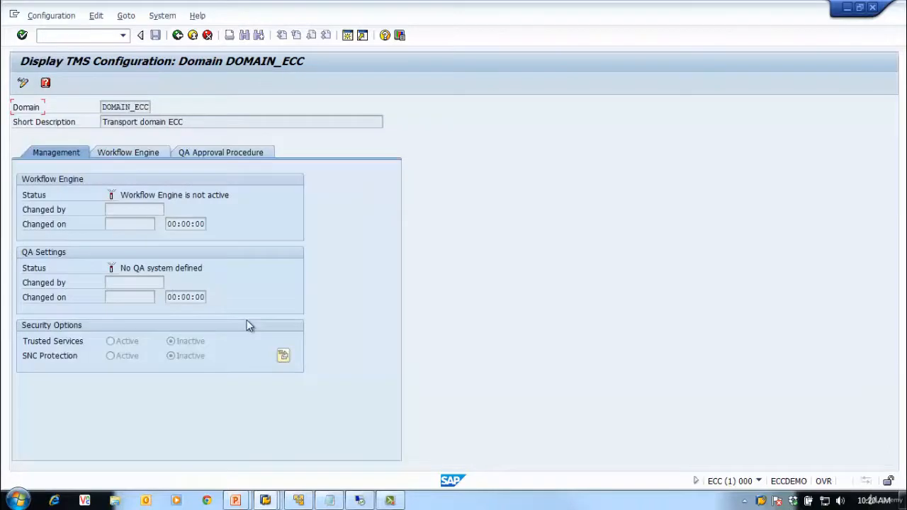
click(153, 156)
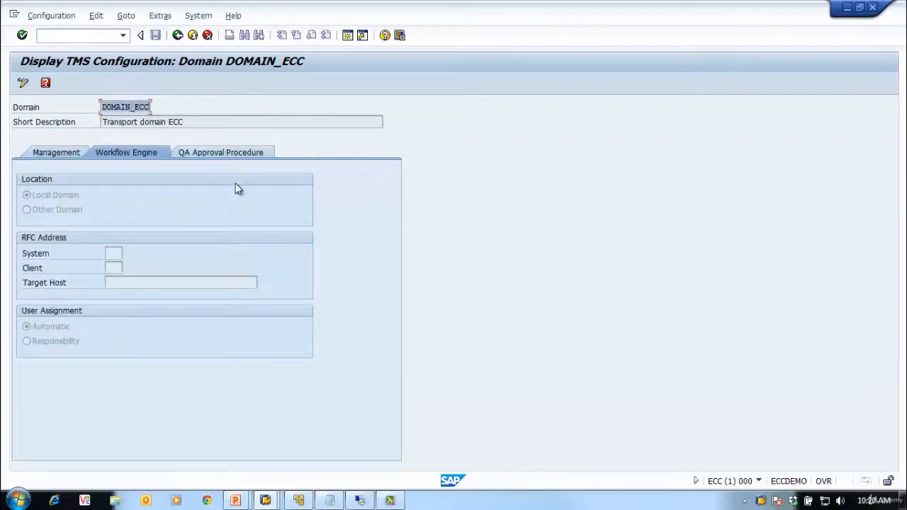
click(199, 151)
click(54, 154)
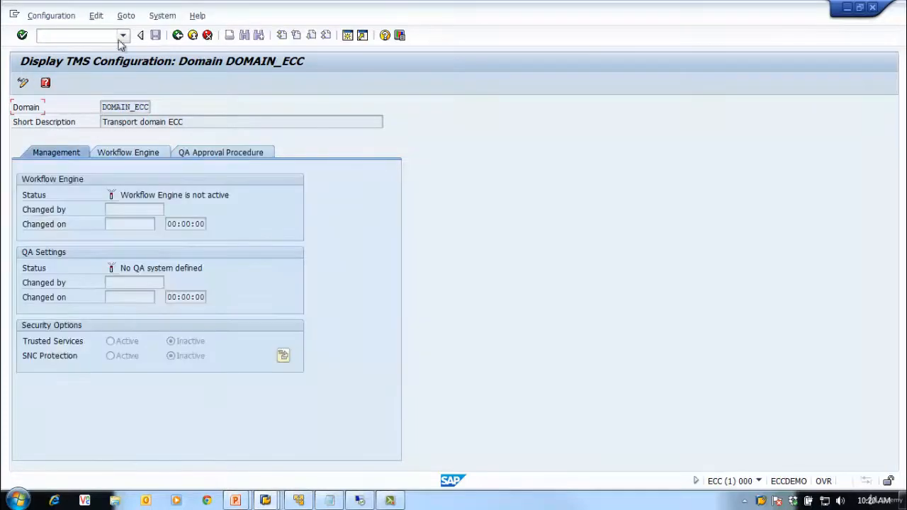
click(228, 152)
click(178, 36)
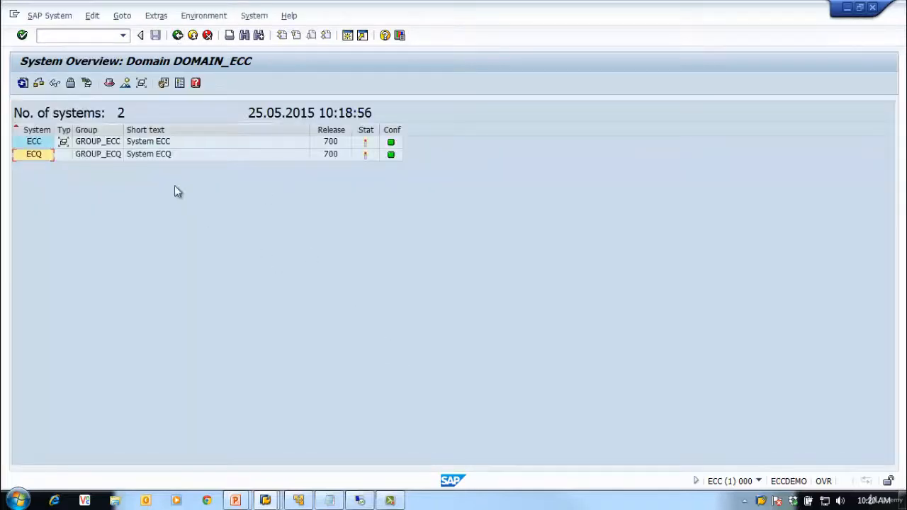
Step: Distribute and activate the TMS configuration to all systems, and confirm the personal settings with Immediate Distribution Prompt
click(141, 83)
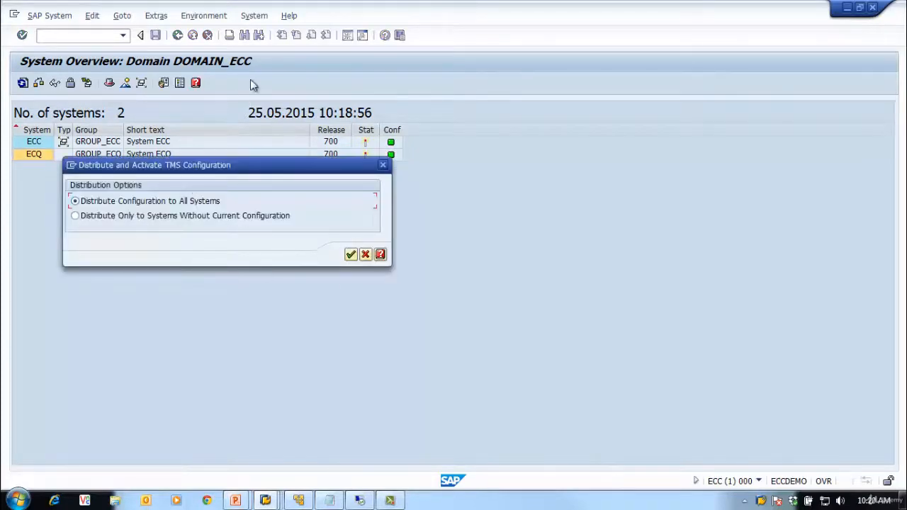
click(351, 255)
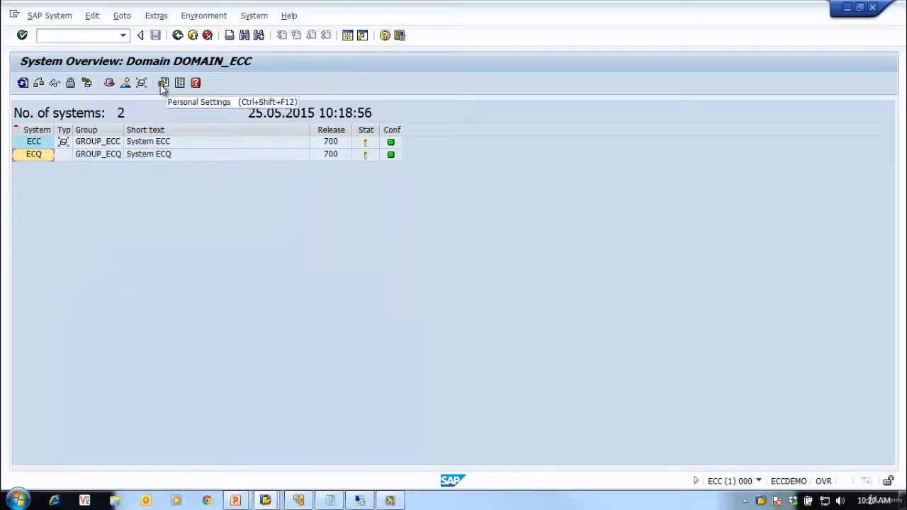
click(163, 83)
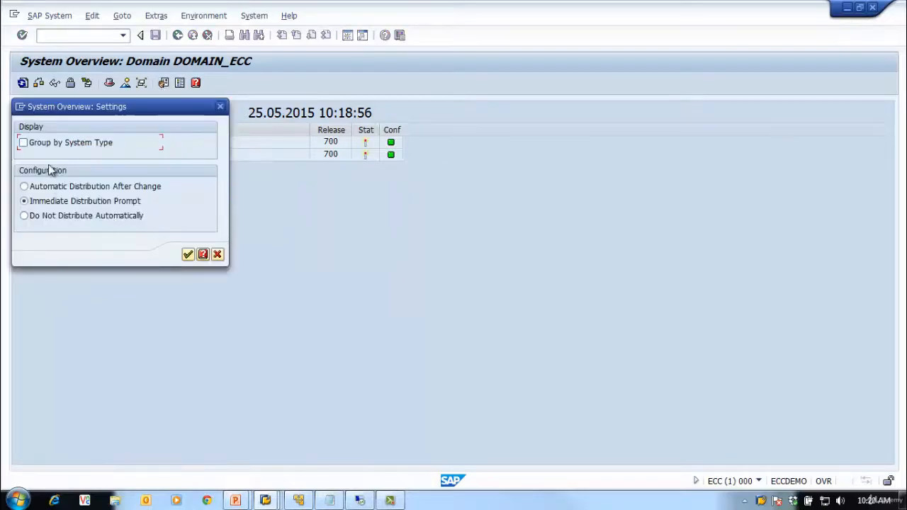
click(187, 255)
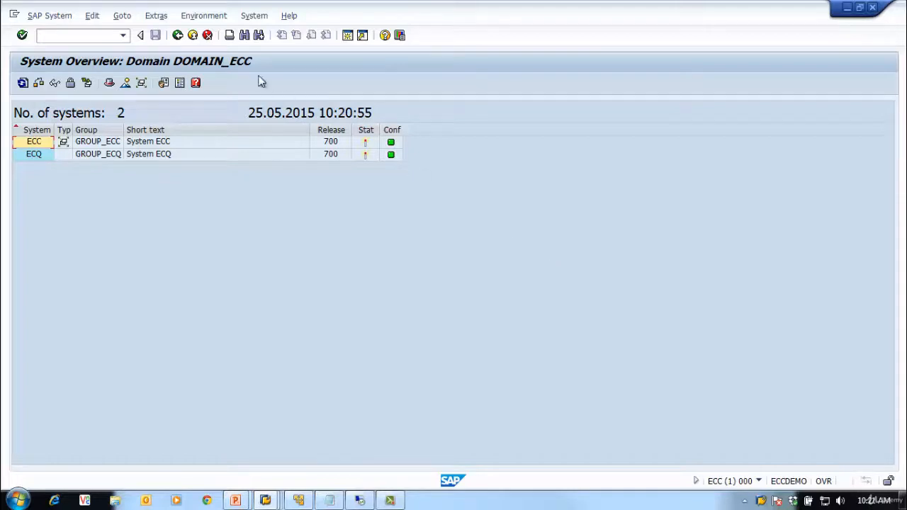
Step: Refresh the import overview of DOMAIN_ECC, examine the requests in the ECQ import queue, and return to the Transport Management System screen
click(178, 36)
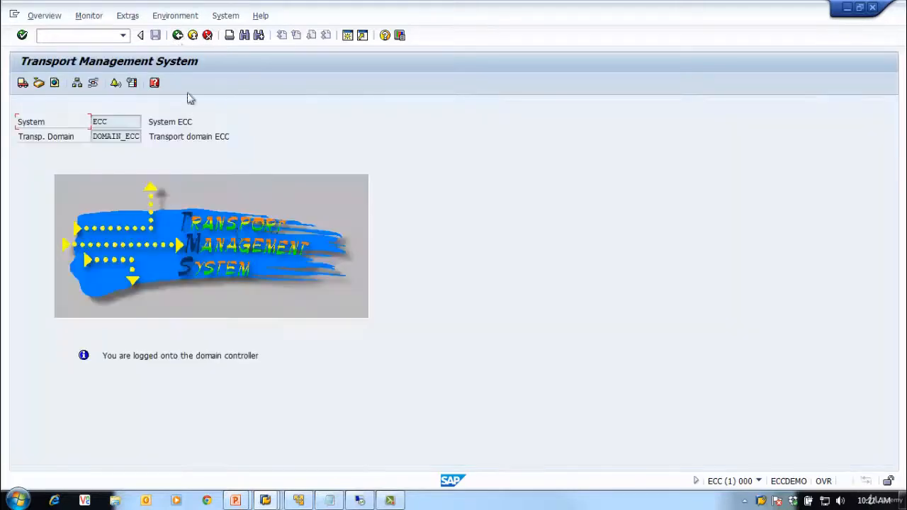
click(23, 85)
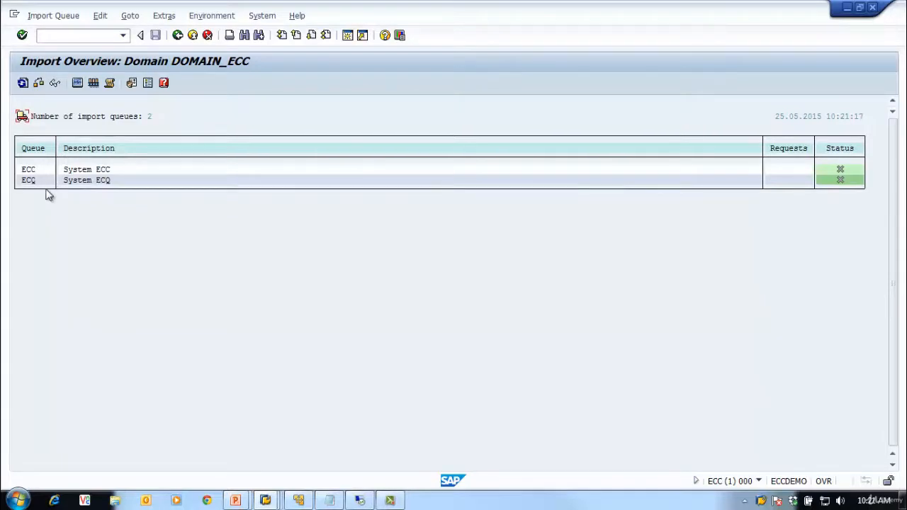
click(22, 83)
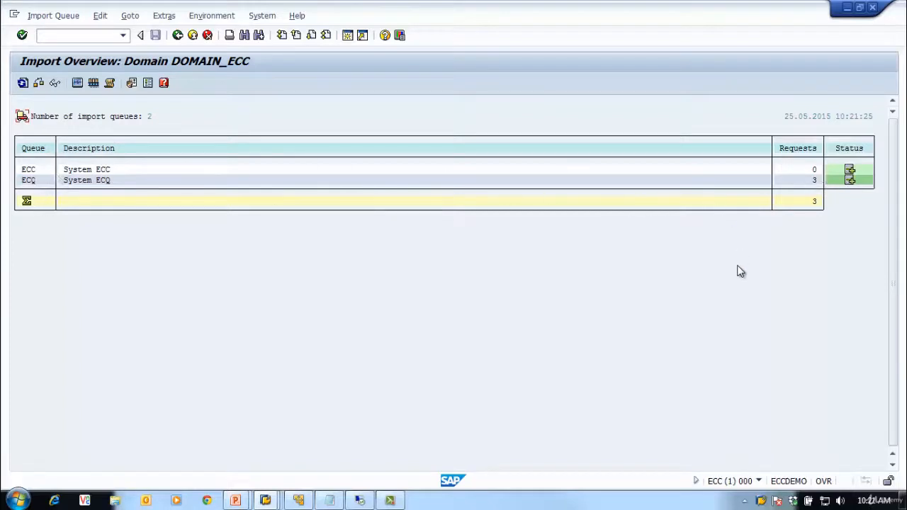
double_click(34, 181)
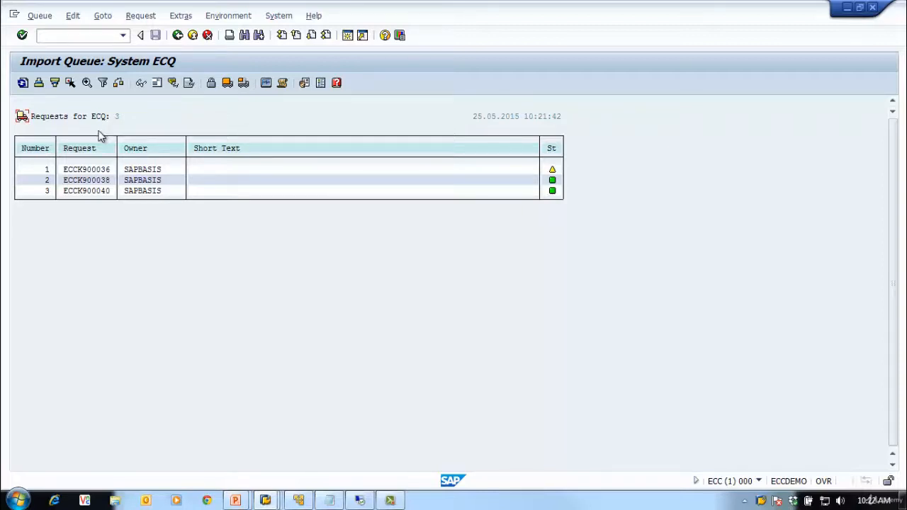
click(178, 36)
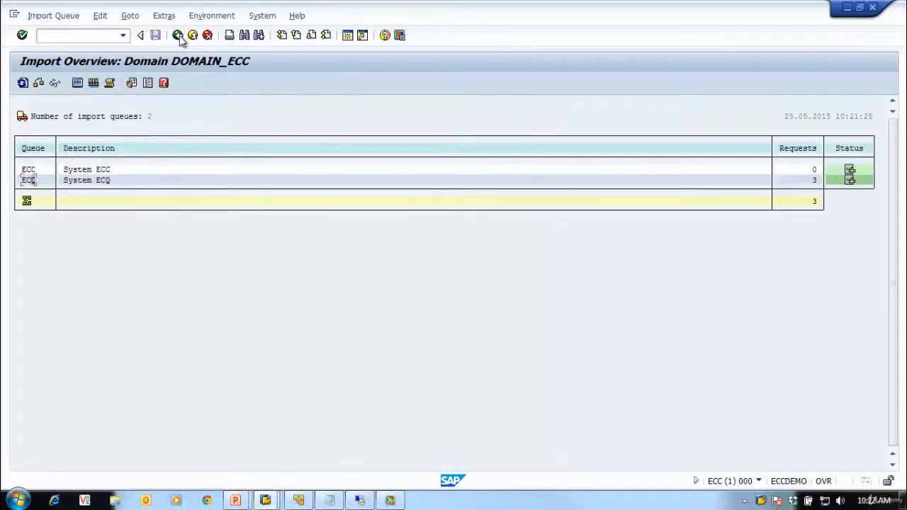
click(177, 35)
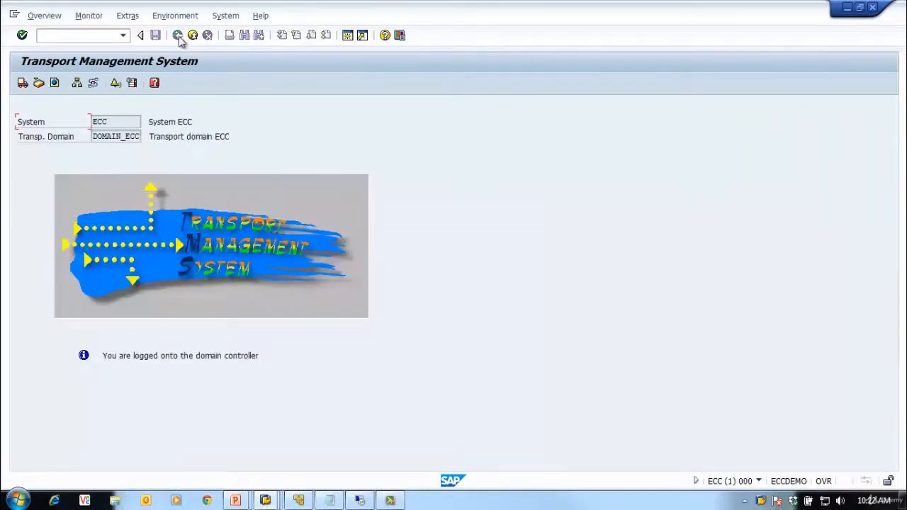
Step: Leave the Transport Management System and open the ECC import queue with transaction stms_import, refreshing it
click(193, 35)
text(s)
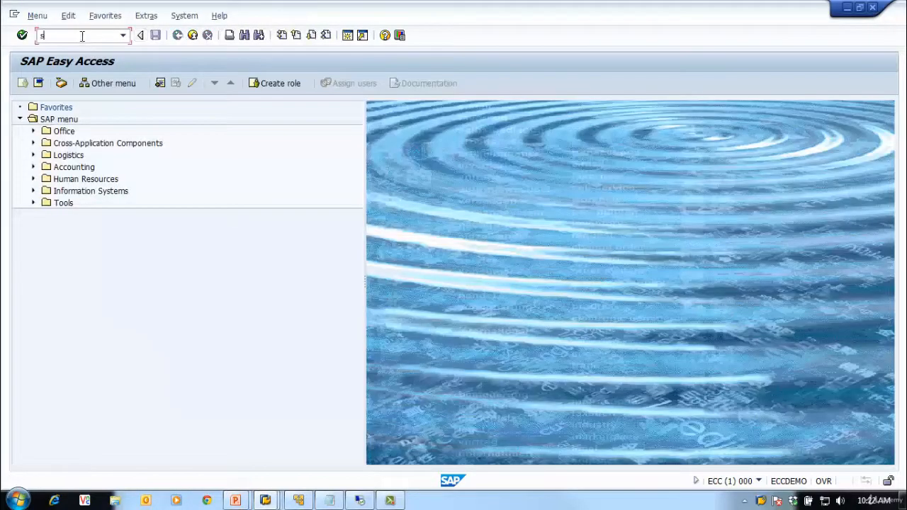
text(tms_import)
key(Return)
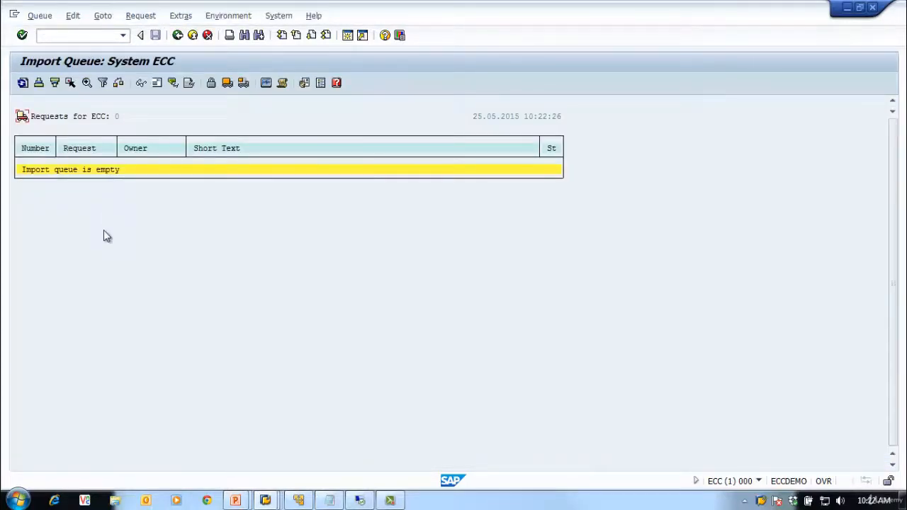
click(22, 83)
Step: Switch to the ECQ session, open its import queue with transaction stms_import, and refresh the request list
click(267, 501)
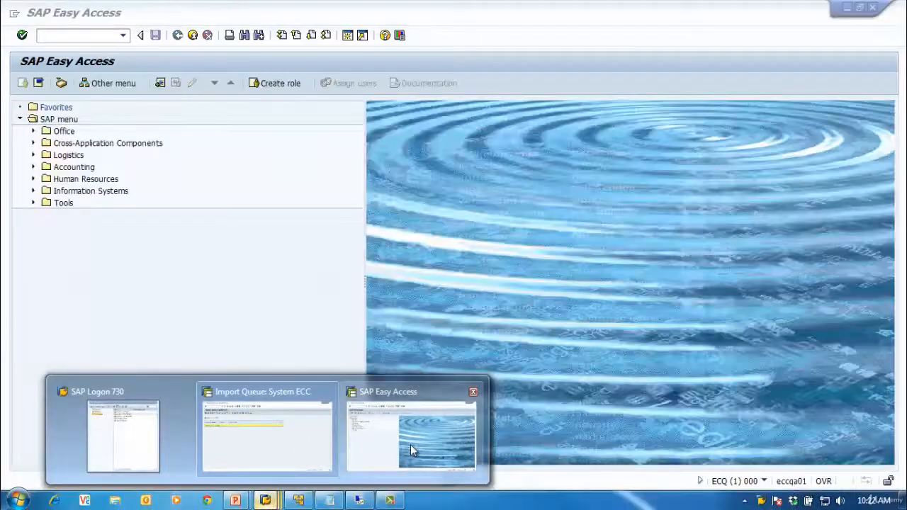
click(410, 444)
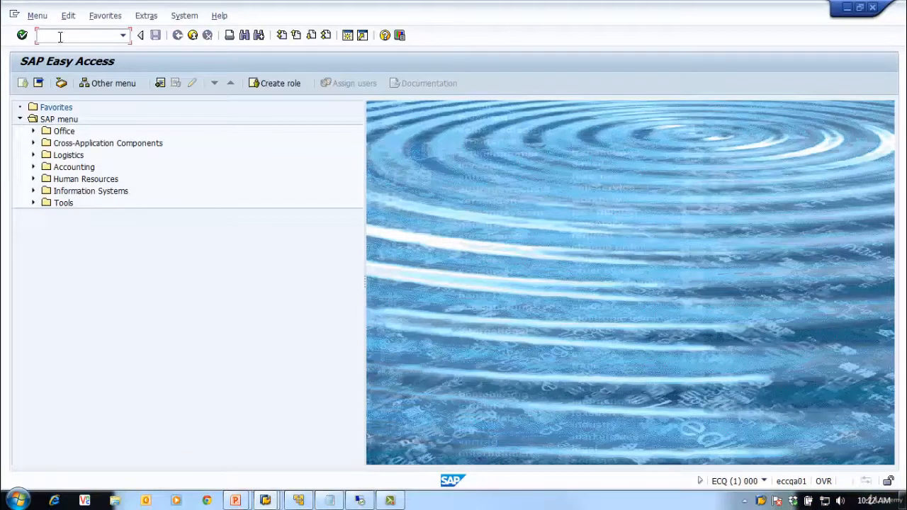
text(stms_import)
key(Return)
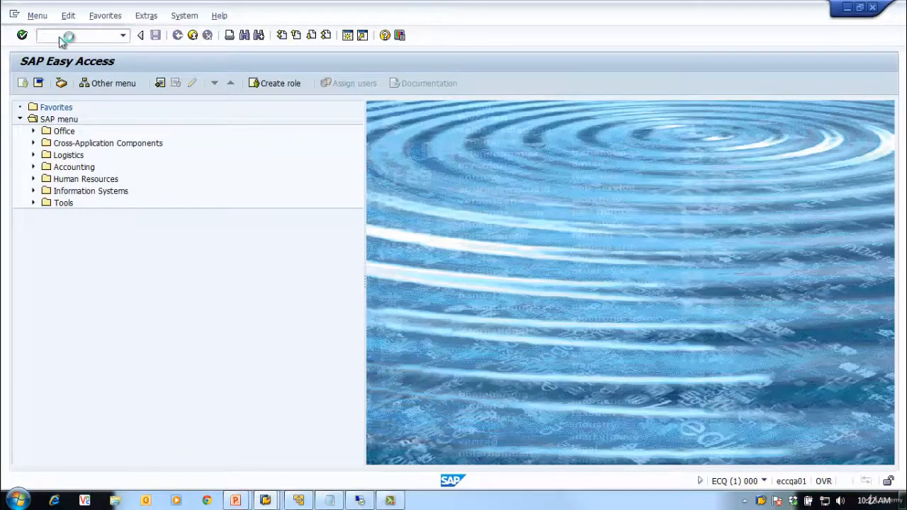
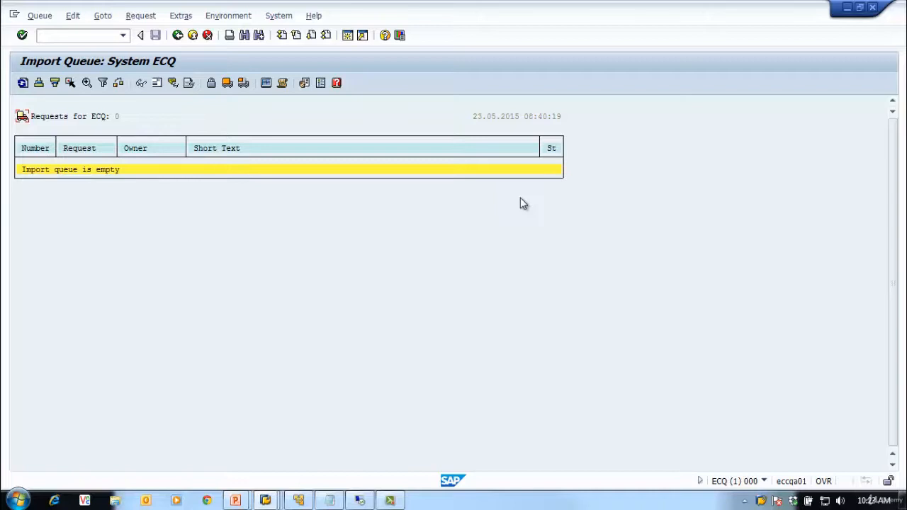
click(22, 84)
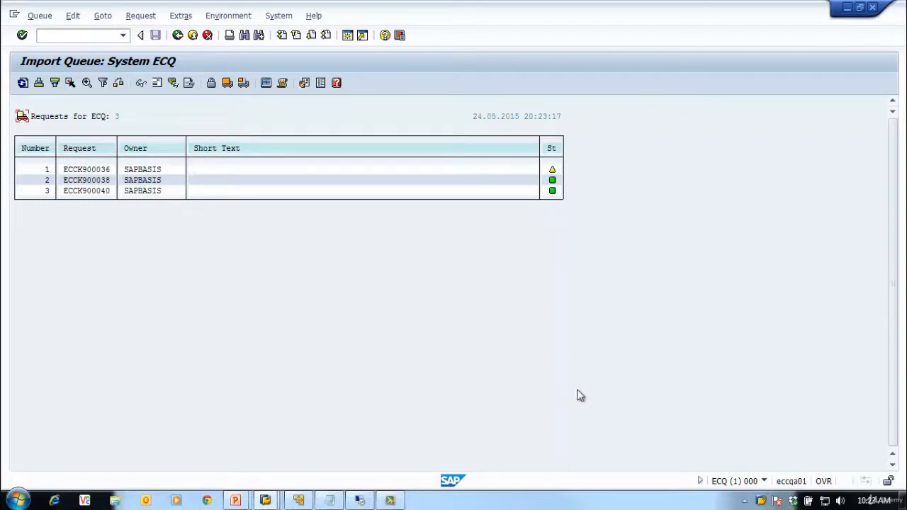
Step: Switch back to the ECC client 000 session and exit its import queue to SAP Easy Access
right_click(765, 502)
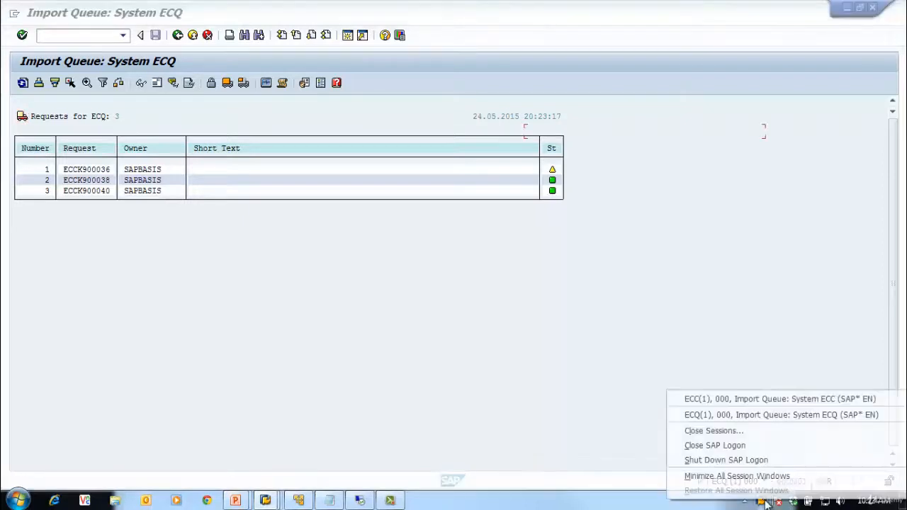
click(720, 399)
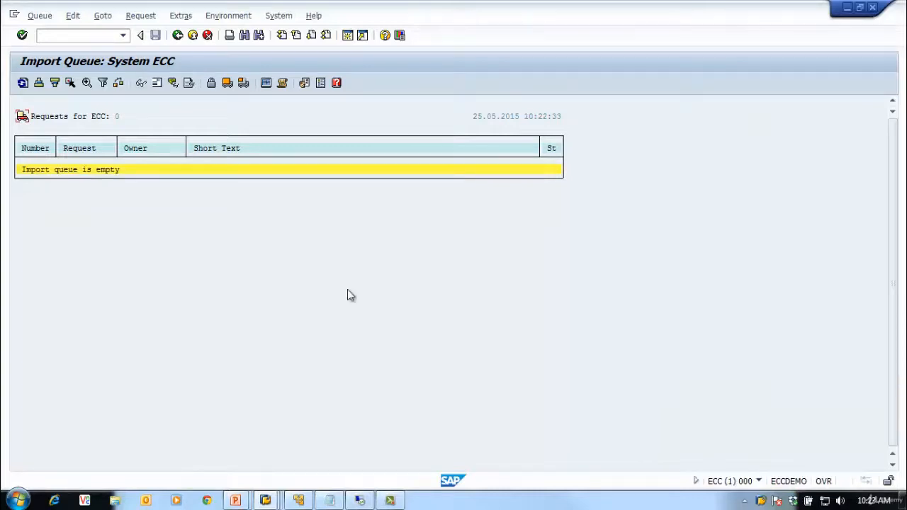
click(193, 36)
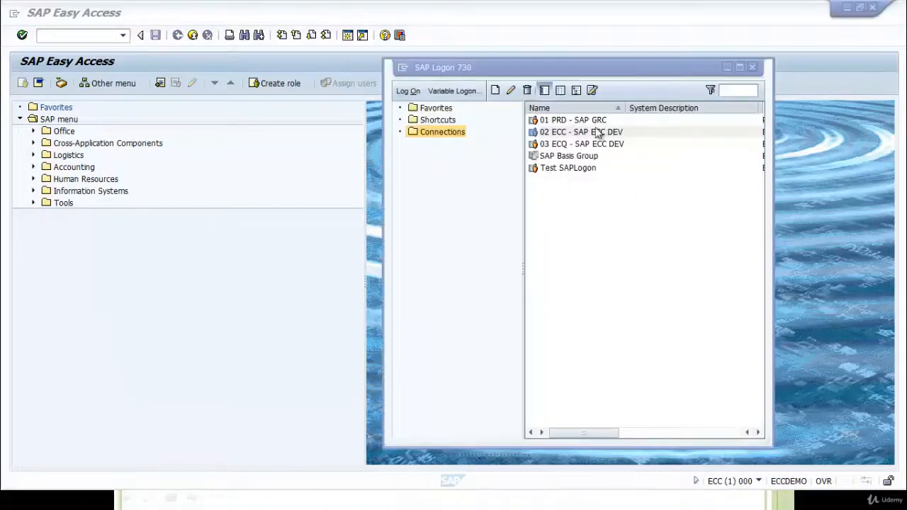
Step: Log on to 02 ECC - SAP ECC DEV, client 001, as user SAPBASIS, entering the account password
click(595, 133)
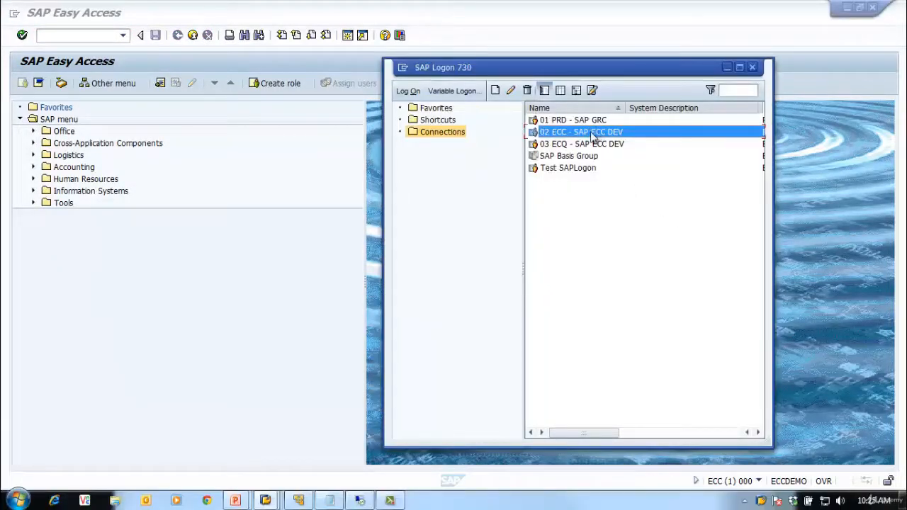
double_click(593, 134)
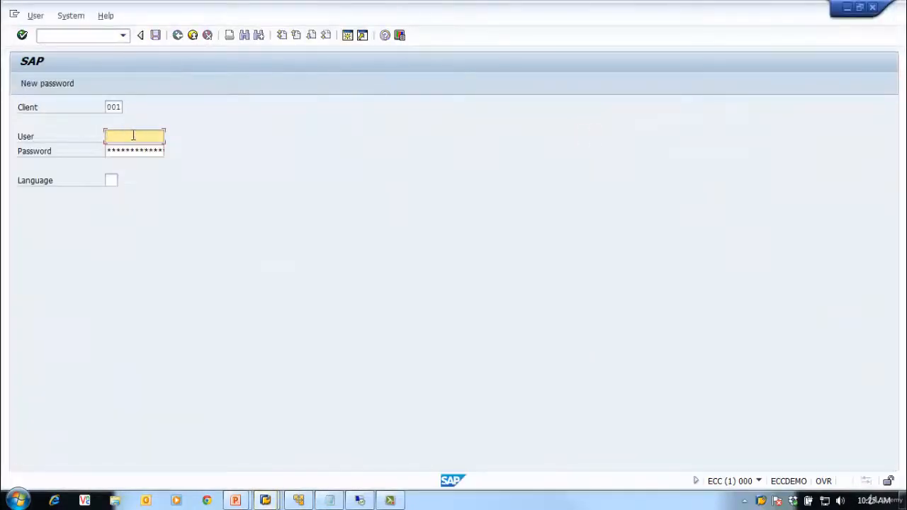
text(s)
key(Down)
key(Down)
key(Return)
key(Tab)
text(*******)
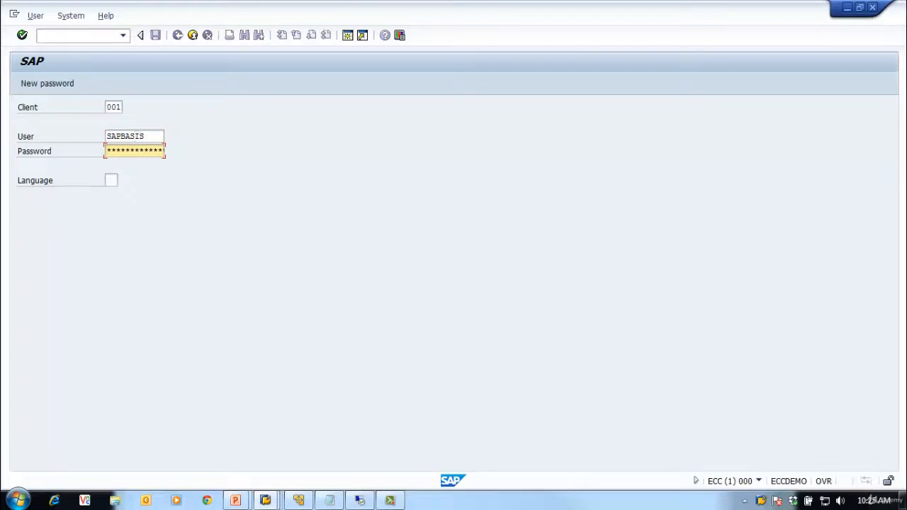
key(Return)
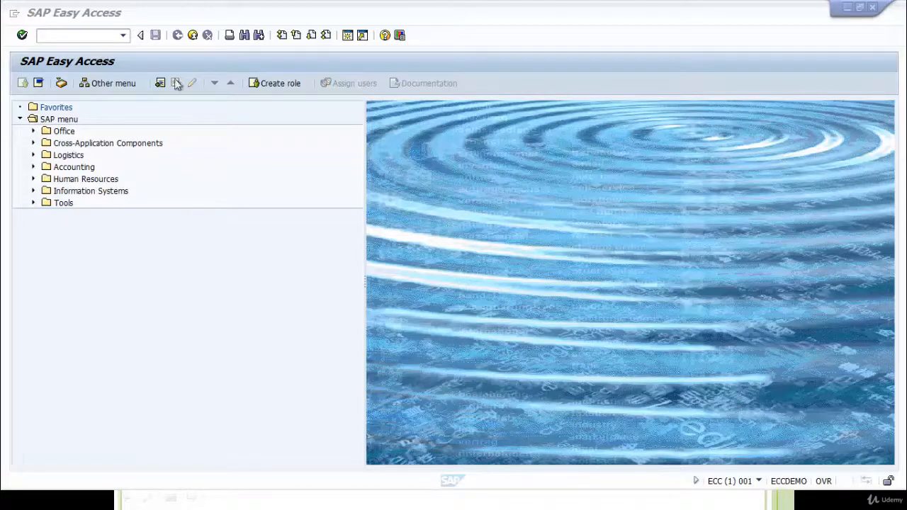
Step: Create the role Z_BC_TRAINING_ROLE01 in transaction pfcg and save it to reach its role menu
click(60, 36)
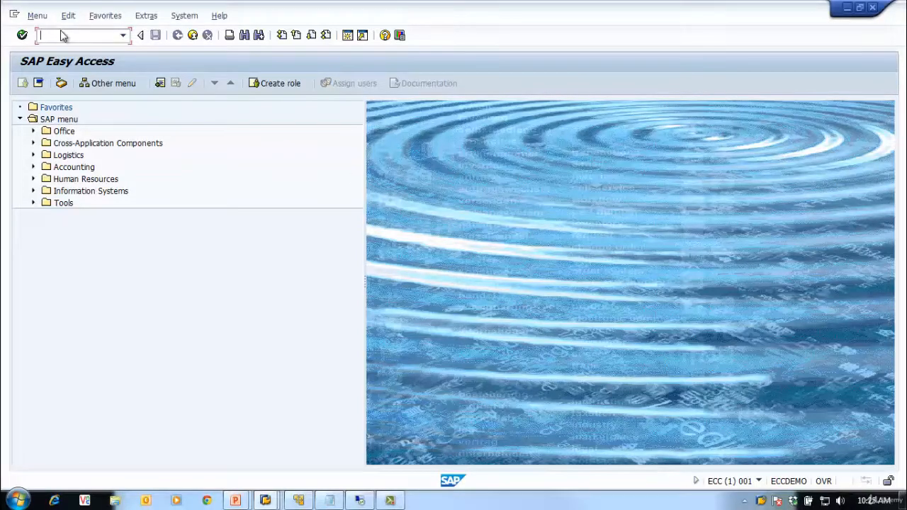
text(pfcg)
key(Return)
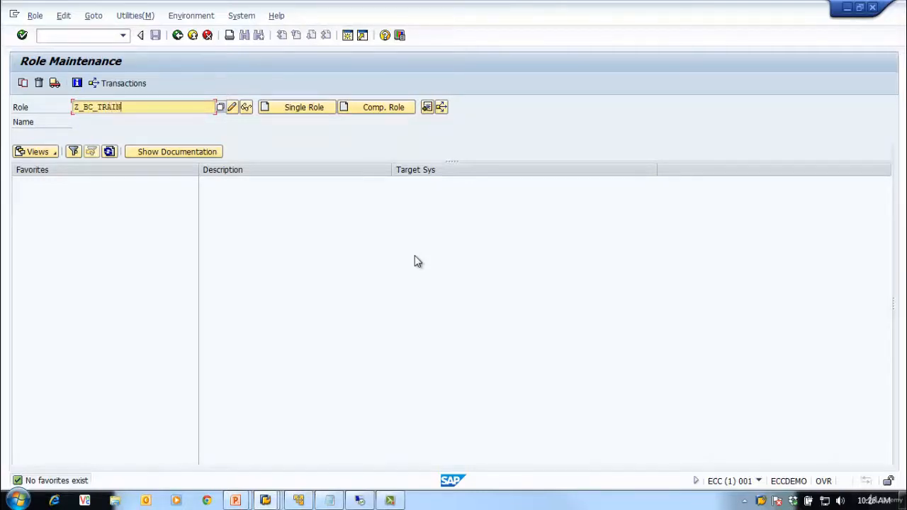
text(NG_ROLE01)
click(233, 108)
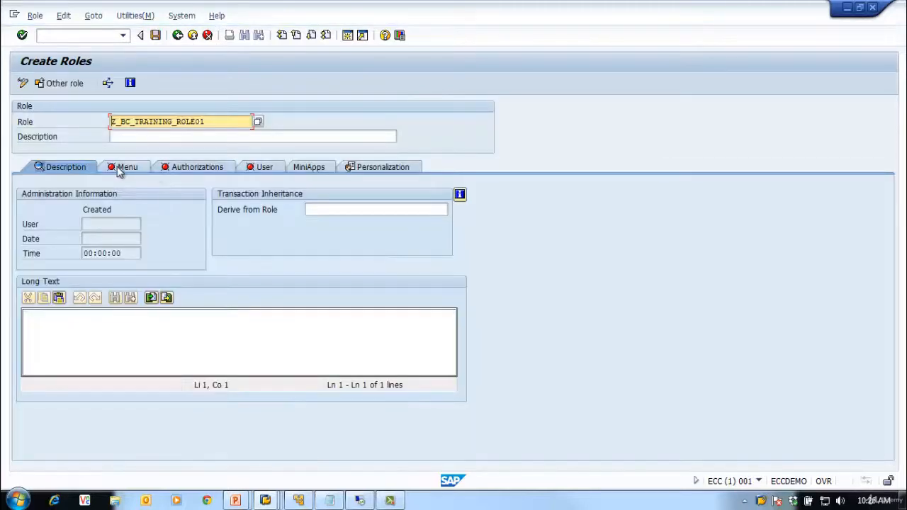
click(122, 167)
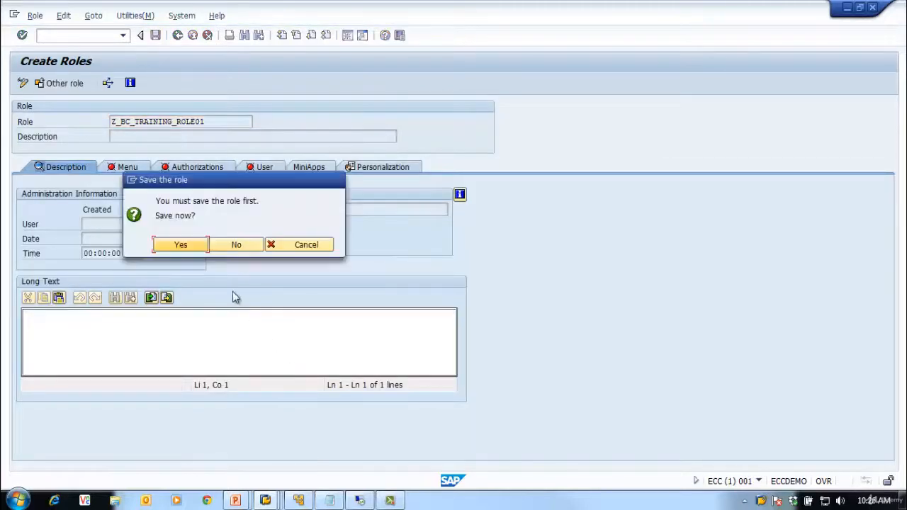
click(180, 245)
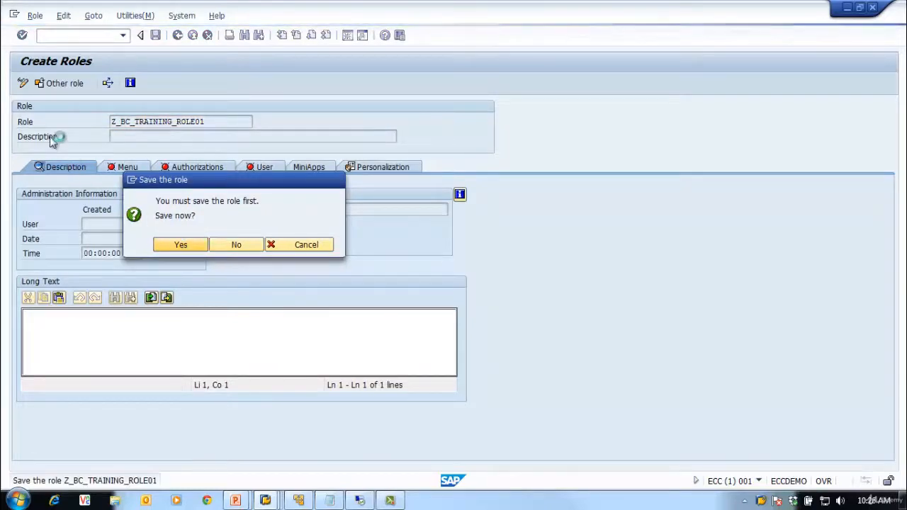
Step: Assign transaction SU01 to the role menu of Z_BC_TRAINING_ROLE01
click(76, 198)
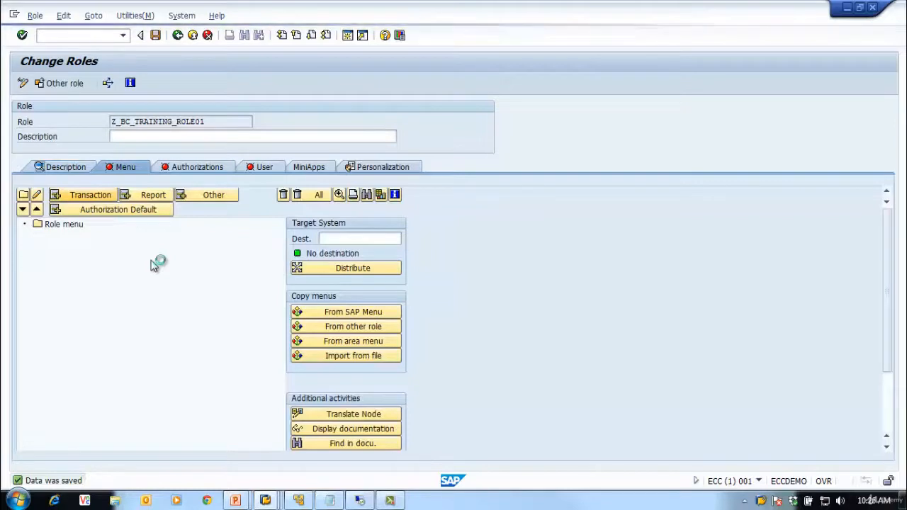
text(su01)
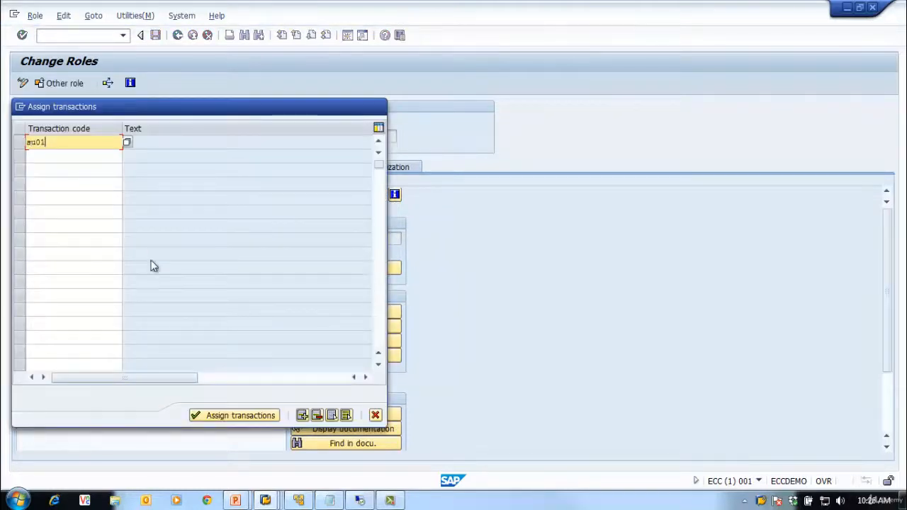
key(Return)
click(232, 415)
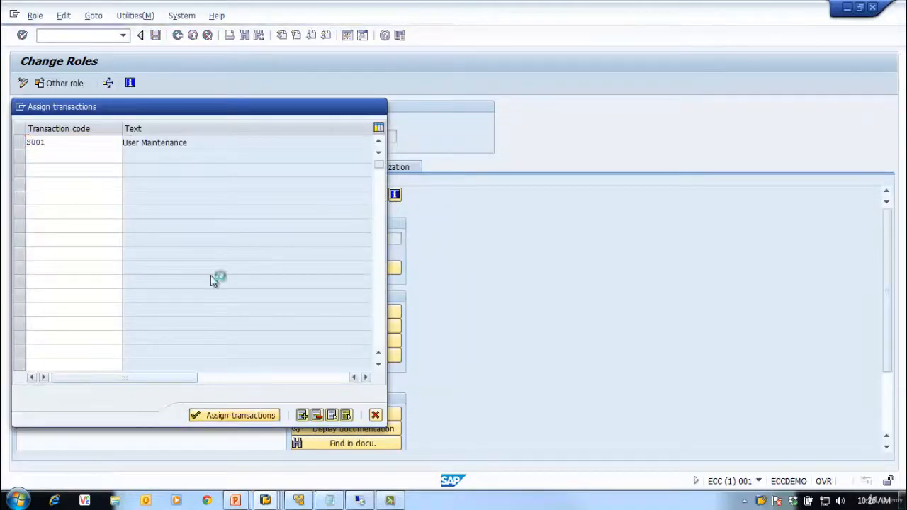
Step: Set the role description to "Test role for tesitng Transport"
click(137, 136)
text(Test role for tes)
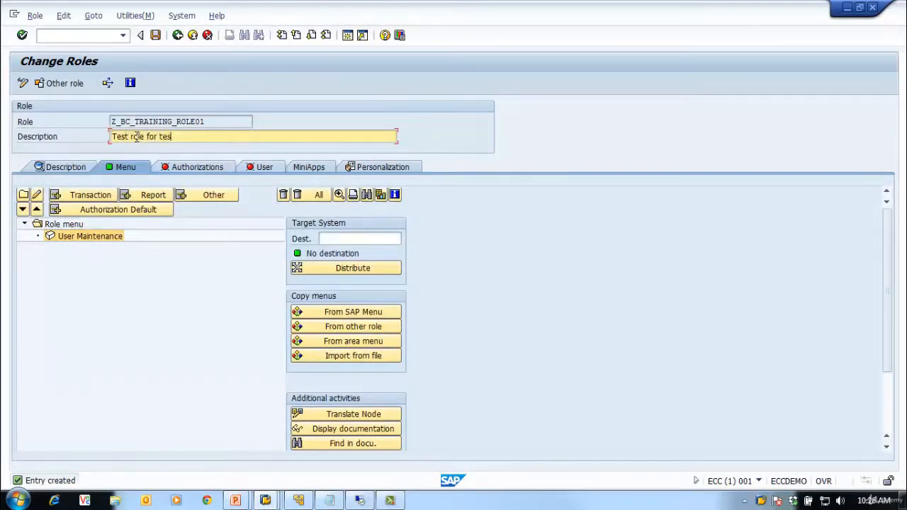
text(itng TRansp)
key(BackSpace)
key(BackSpace)
text(r)
key(Return)
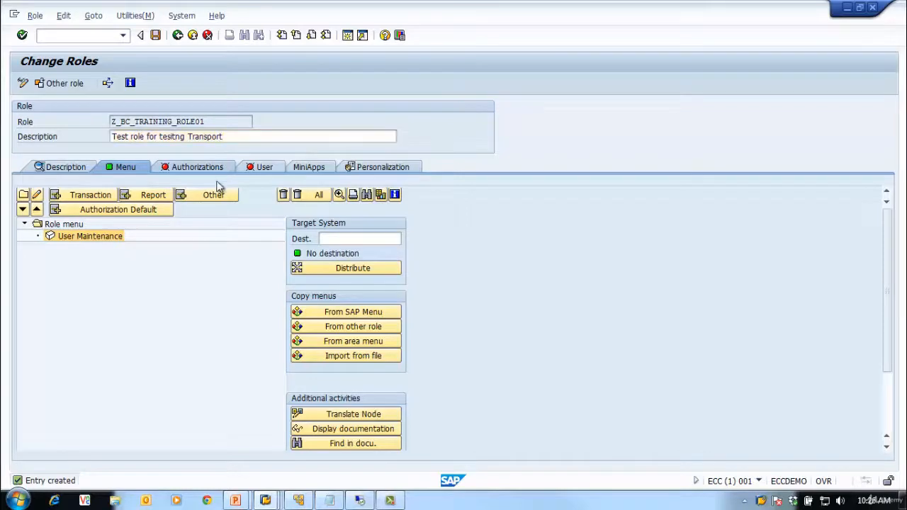
Step: Save the role and open its authorization data through Expert Mode for Profile Generation
click(197, 167)
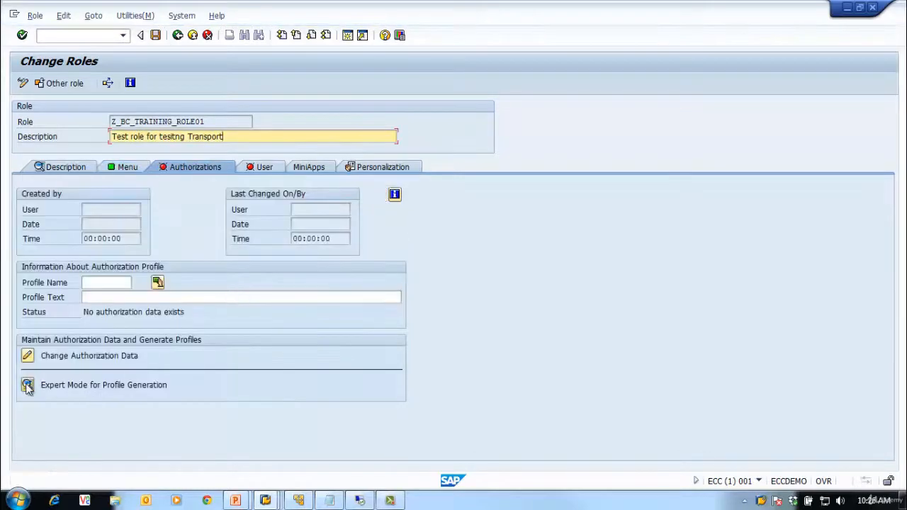
click(27, 385)
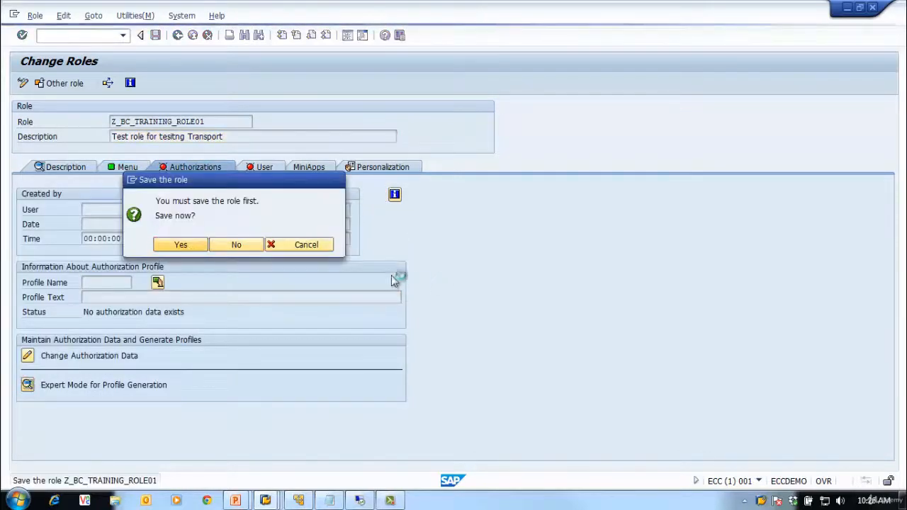
click(292, 248)
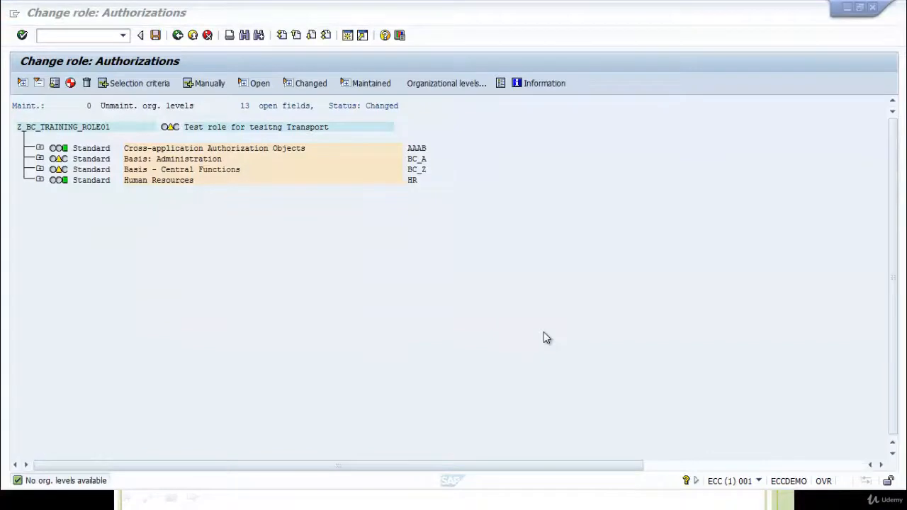
Step: Save and generate the role's authorization profile under the proposed profile name, and return to the Role Maintenance screen
click(157, 36)
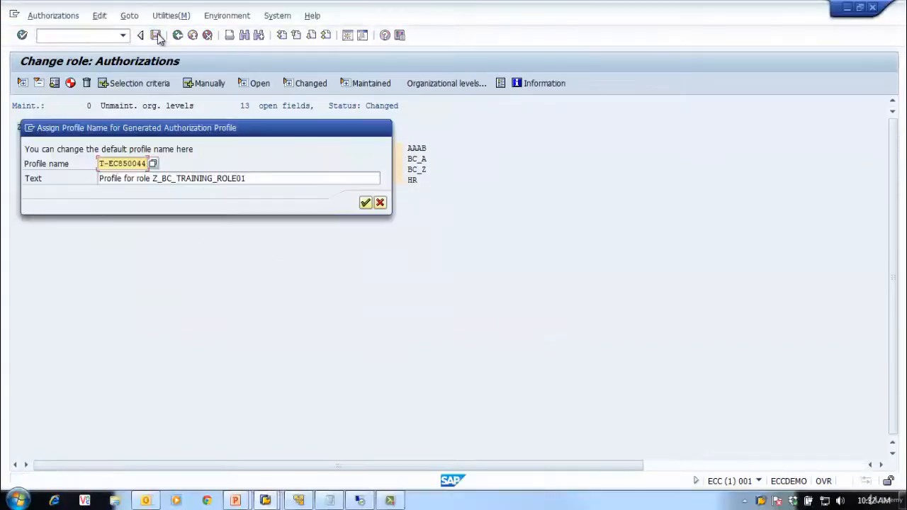
click(365, 204)
click(358, 184)
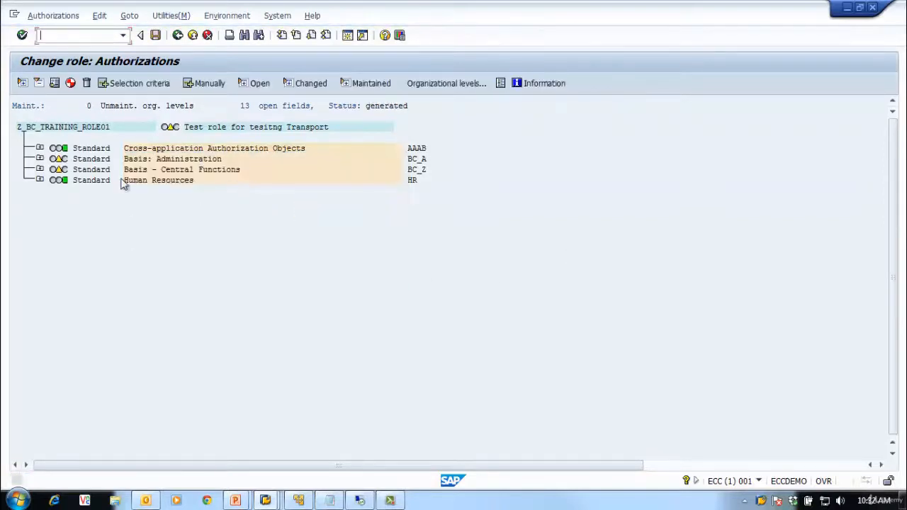
click(177, 35)
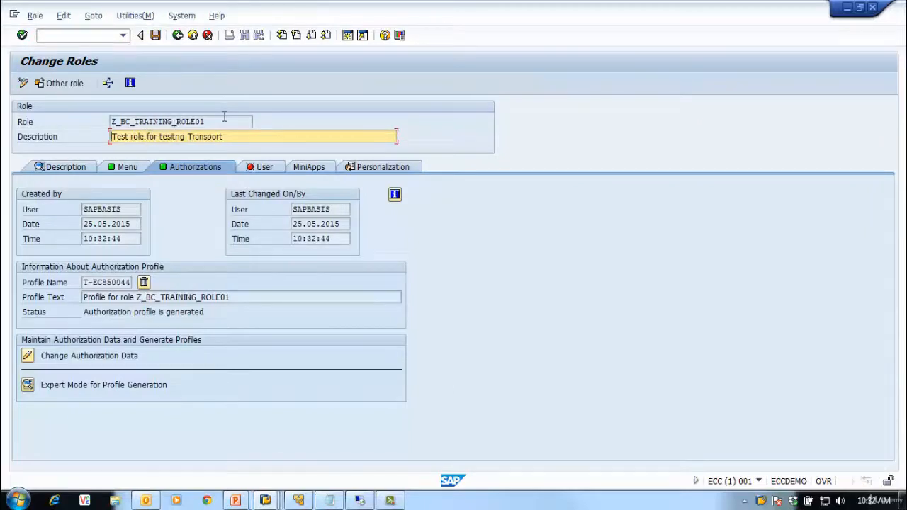
click(177, 35)
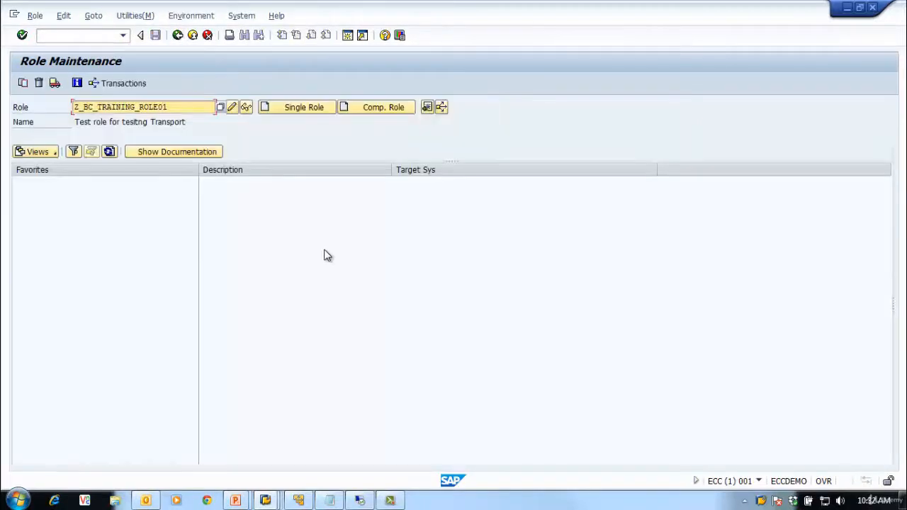
Step: Execute the mass transport of Z_BC_TRAINING_ROLE01 with its generated profiles, and confirm the information note and follow-up dialog
click(55, 84)
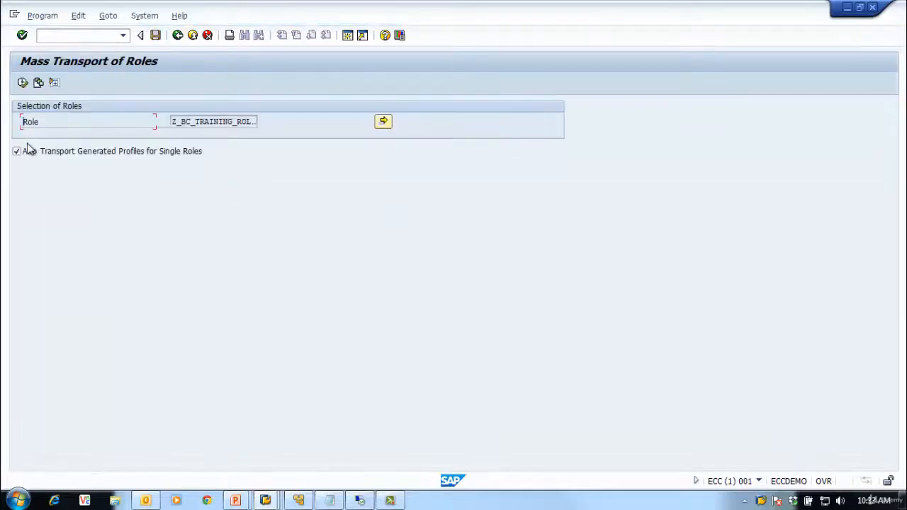
click(23, 83)
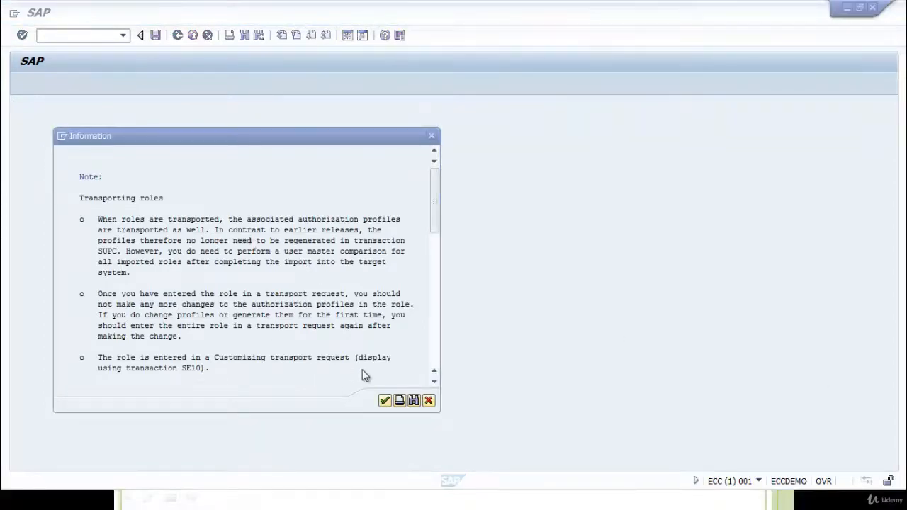
click(384, 401)
click(37, 216)
click(117, 240)
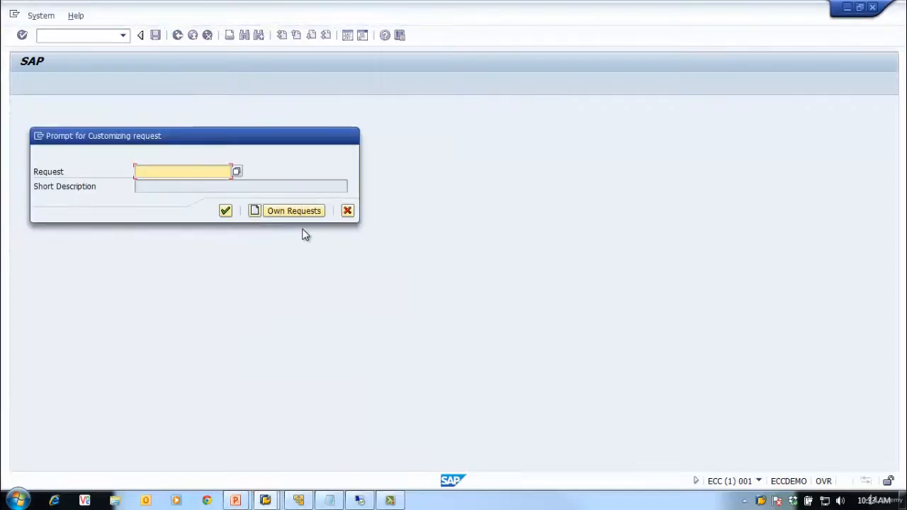
Step: Create a customizing request described "BASIS: Auth Changes new role for Transport Test" with transport target ECQ and save it
drag(126, 139, 328, 137)
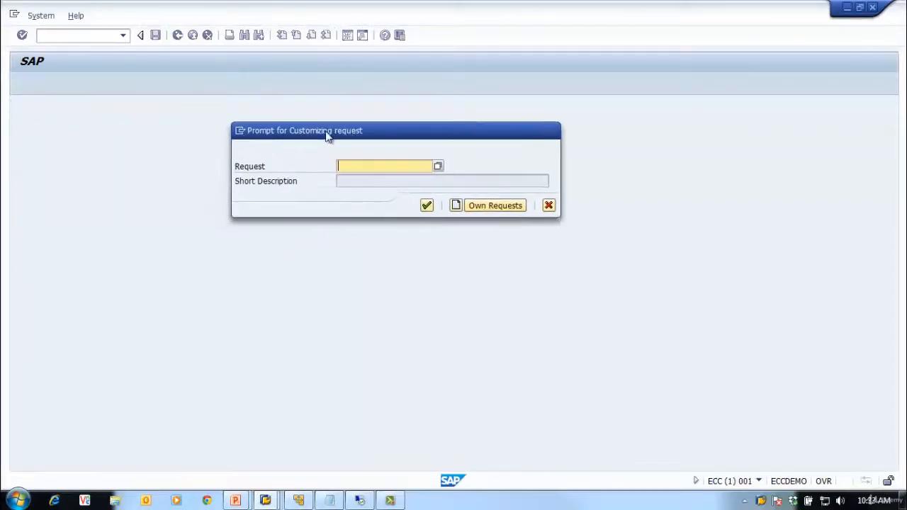
click(454, 206)
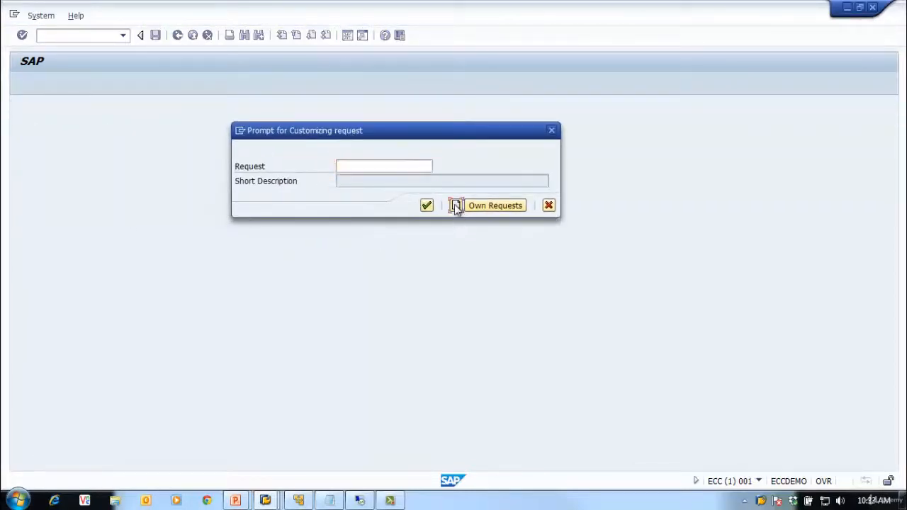
drag(229, 153, 518, 147)
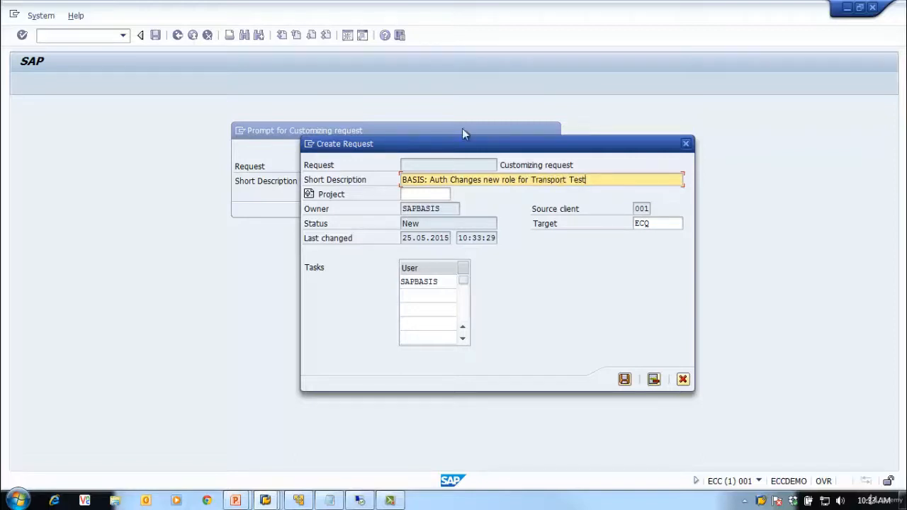
click(662, 226)
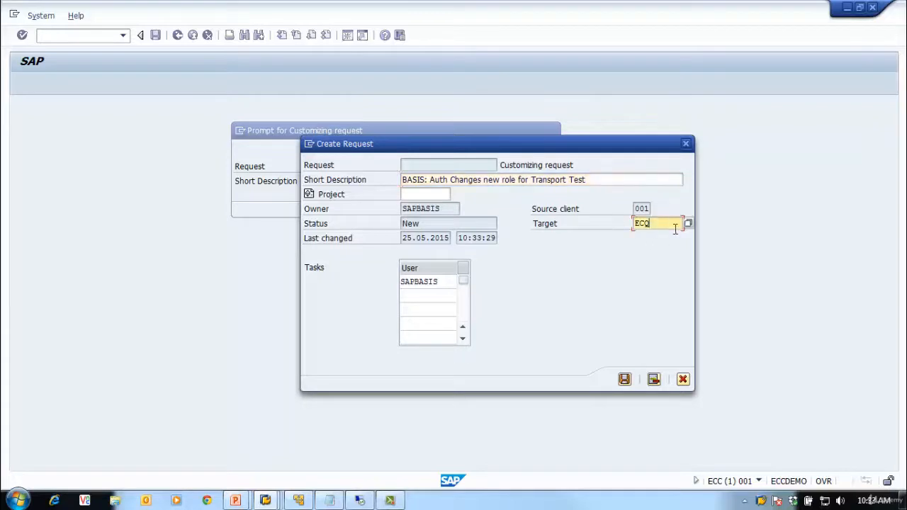
key(Return)
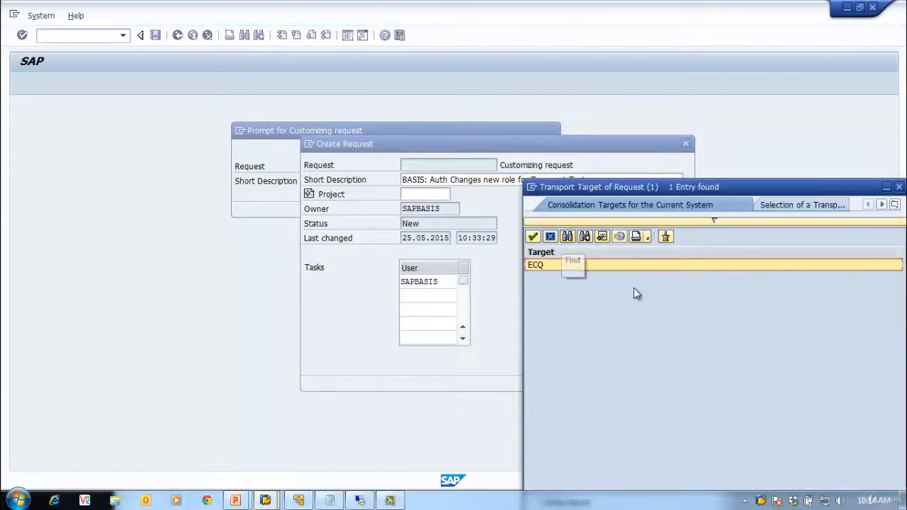
double_click(609, 268)
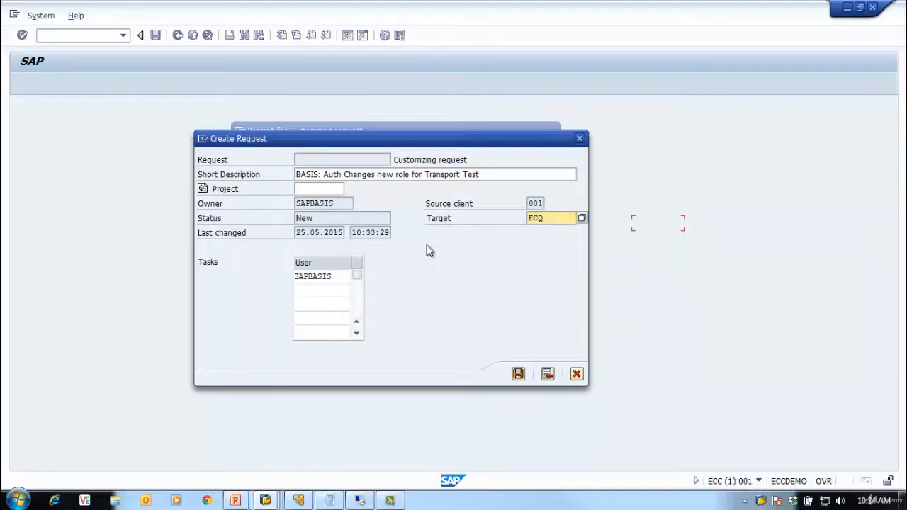
click(518, 374)
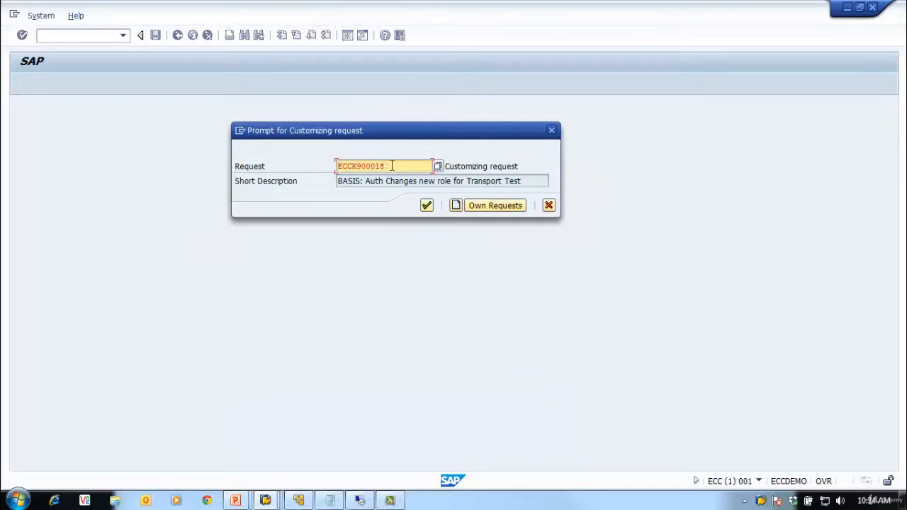
Step: Copy the new request number into the Notepad notes below the Domain Controller line, and return to the SAP request prompt
drag(392, 166, 281, 170)
key(ctrl+c)
mouse_move(331, 500)
click(354, 440)
click(551, 301)
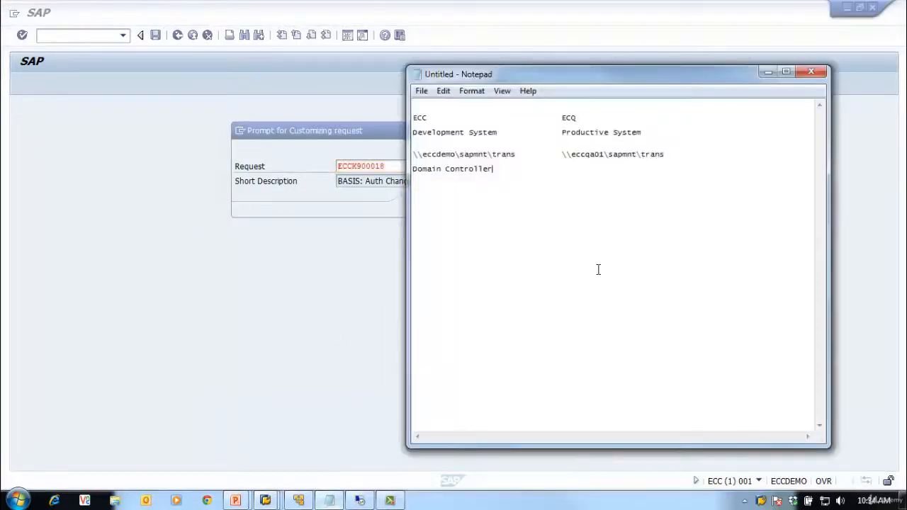
key(Return)
key(ctrl+v)
click(338, 201)
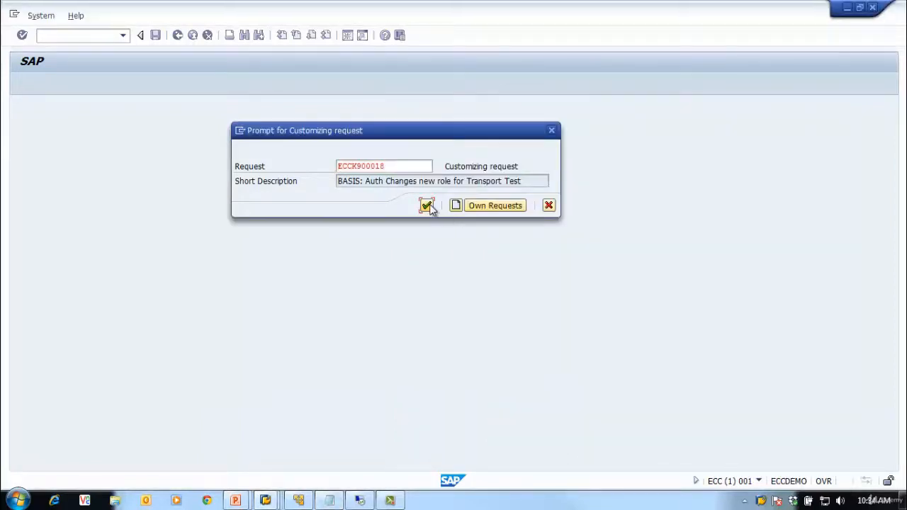
Step: Record the role in the new customizing request and return to the Role Maintenance screen
click(427, 205)
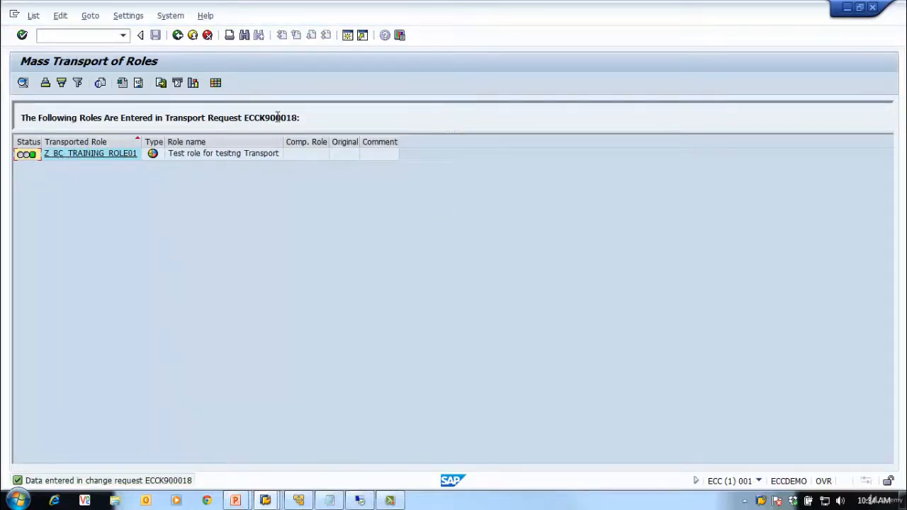
click(178, 37)
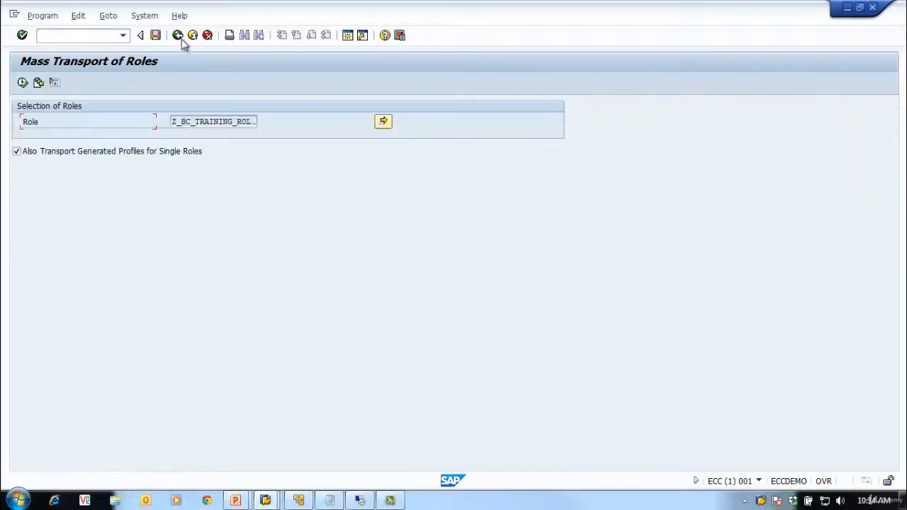
click(181, 40)
Step: Open transaction se01 and display the request ECCK900018
click(66, 40)
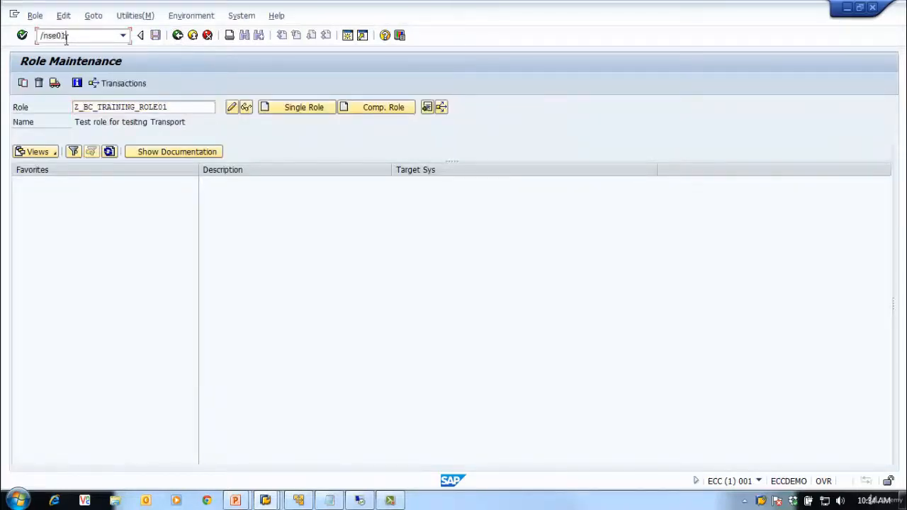
key(Return)
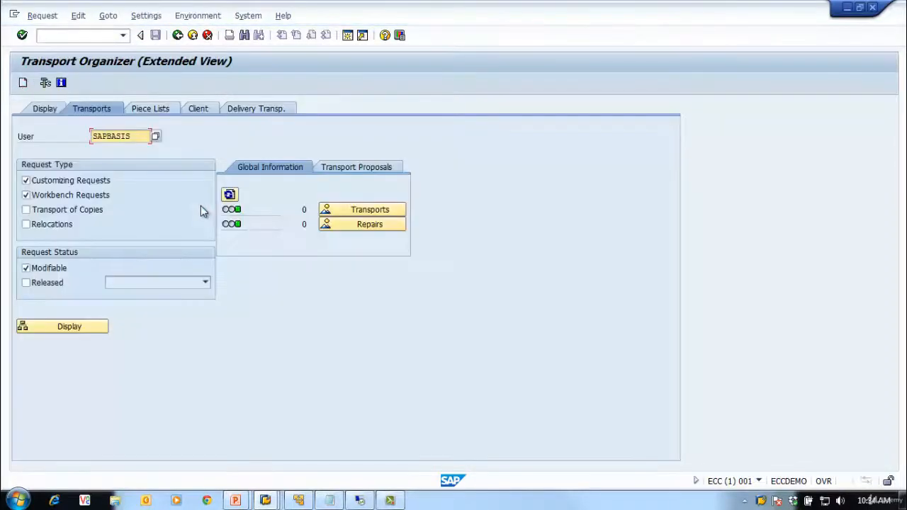
click(48, 108)
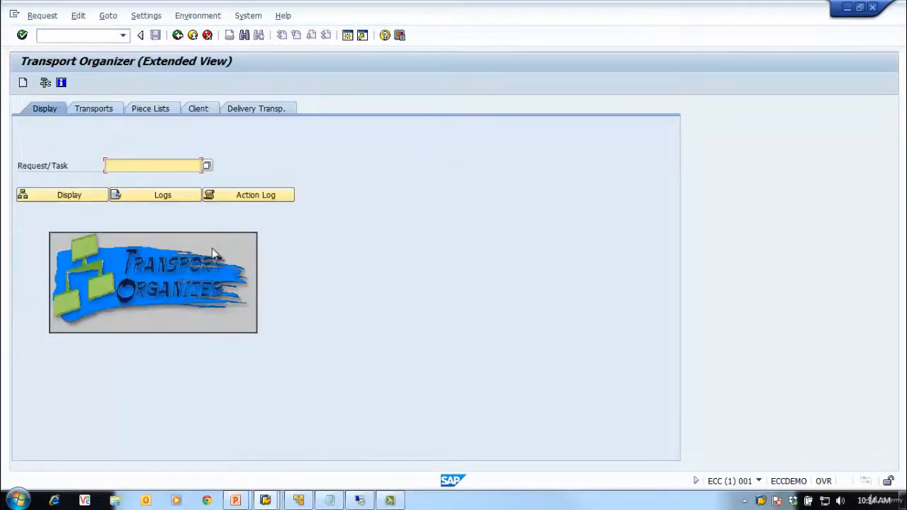
key(ctrl+v)
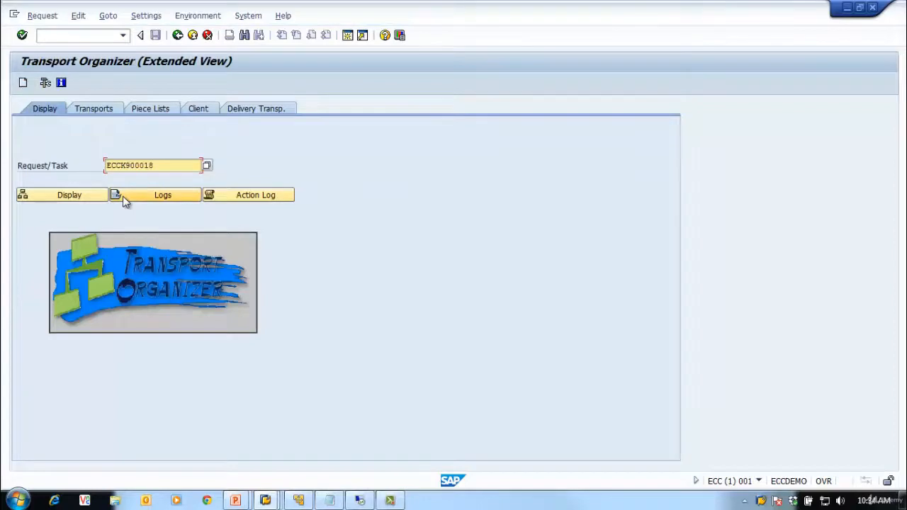
click(81, 195)
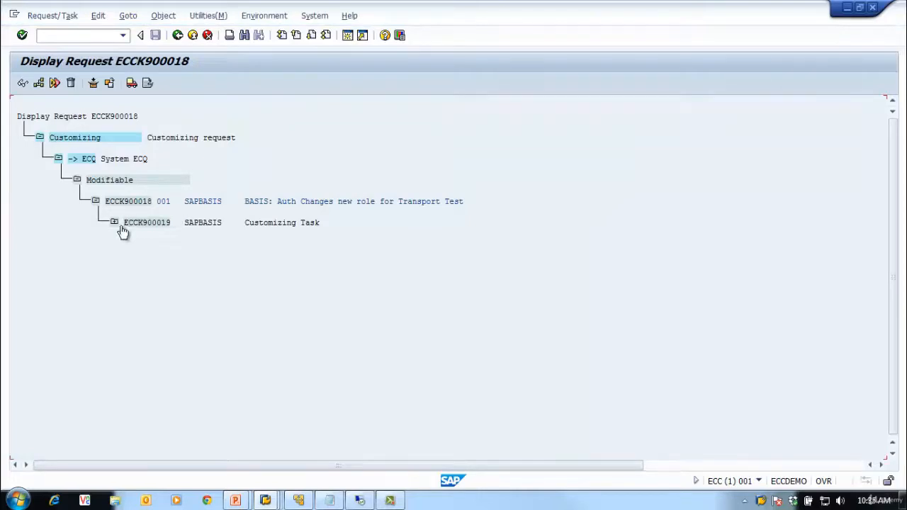
Step: Examine the role, table contents and customizing table contents recorded under the request's customizing task, and collapse the task again
click(114, 222)
click(132, 243)
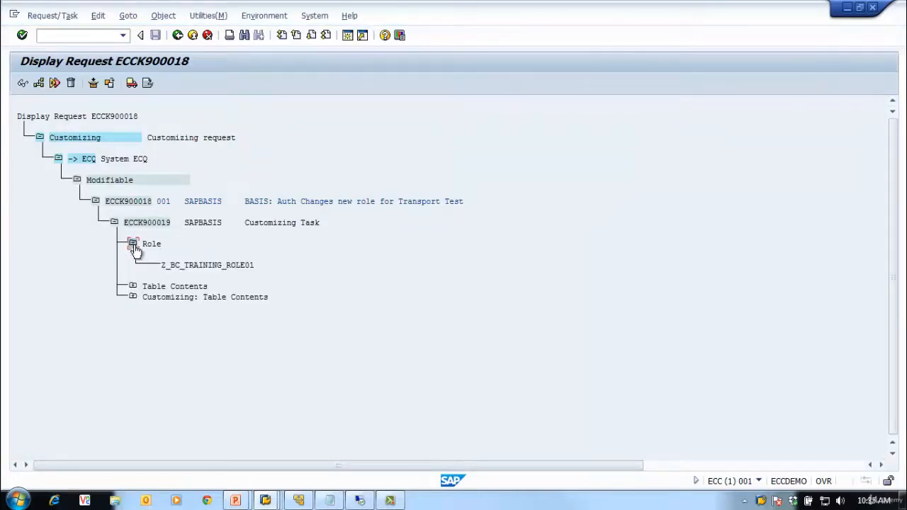
click(132, 286)
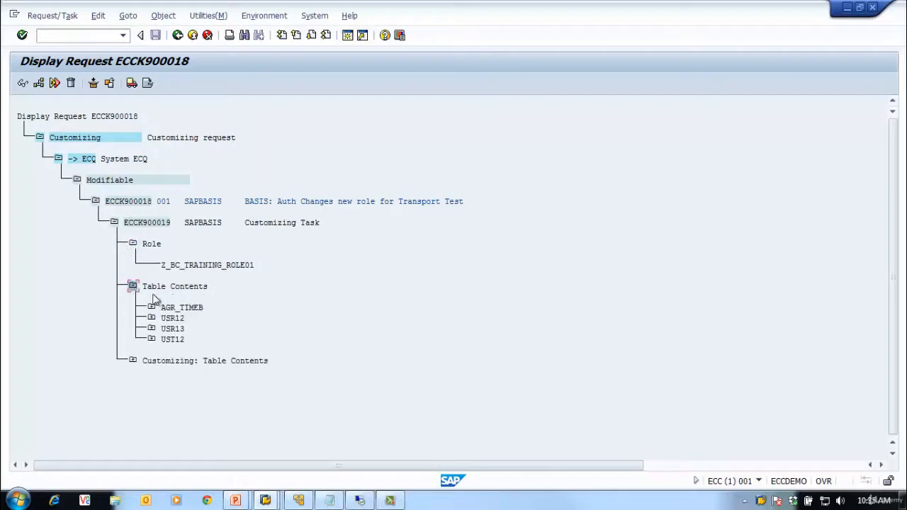
click(132, 362)
click(133, 362)
click(133, 286)
click(132, 243)
click(114, 221)
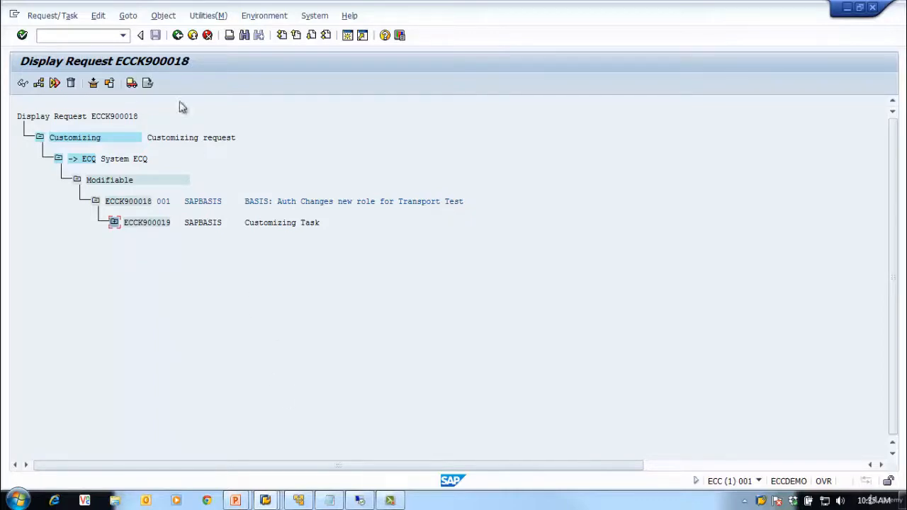
Step: Leave the display of request ECCK900018 and open transaction stms
click(177, 35)
click(96, 36)
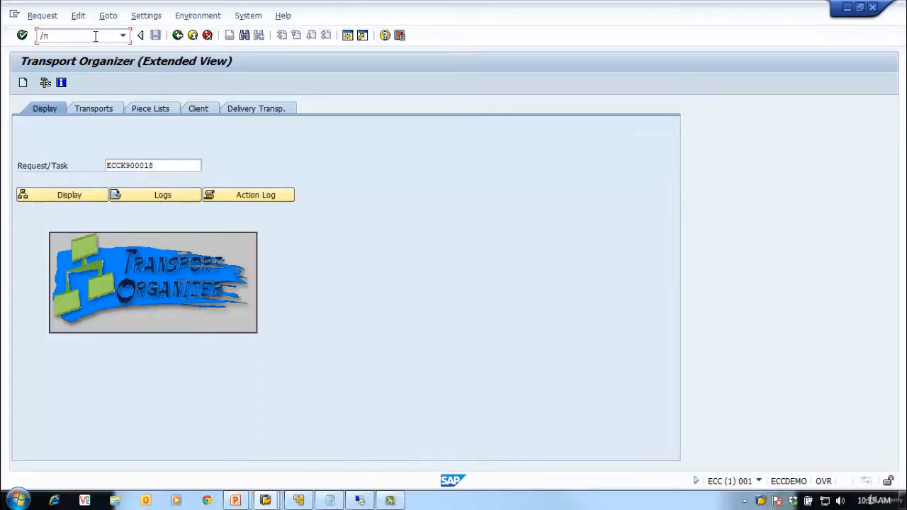
text(stms)
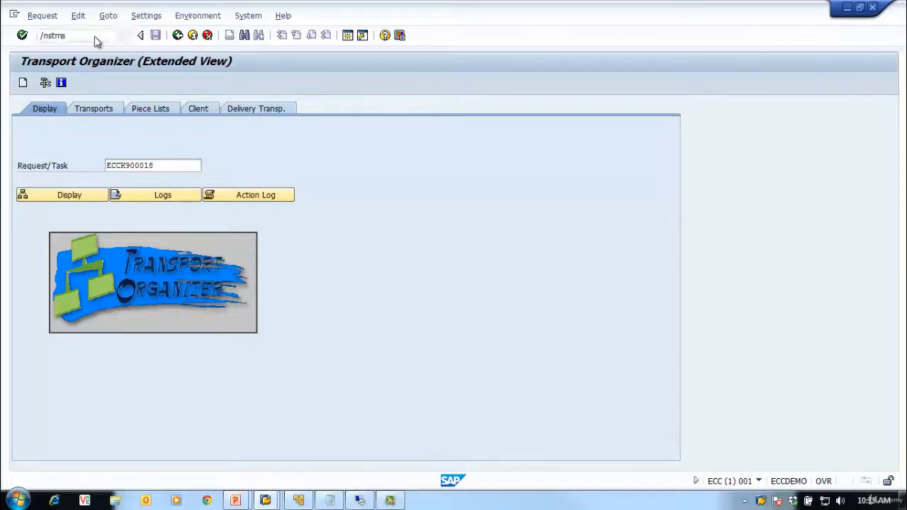
key(Return)
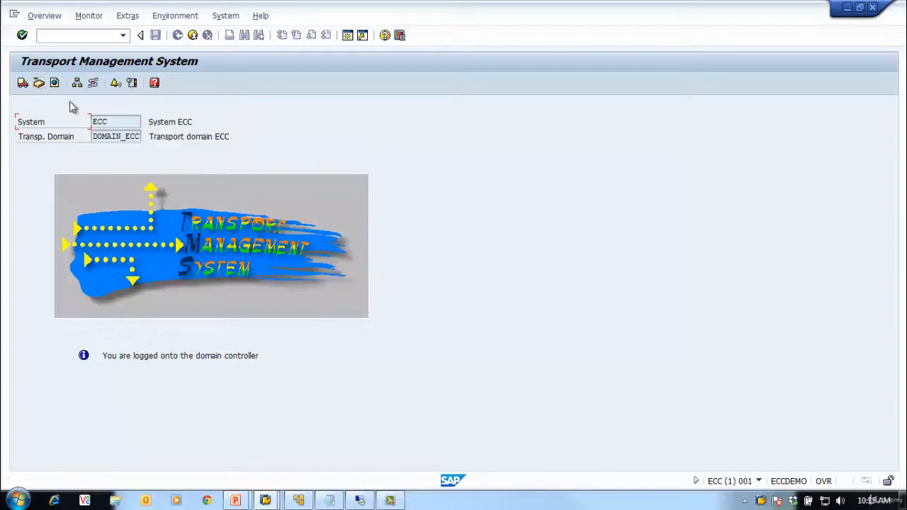
Step: Check the TRANSDIR transport tool parameter of system ECC in the system overview, and return to the Transport Management System start screen
click(32, 14)
click(54, 62)
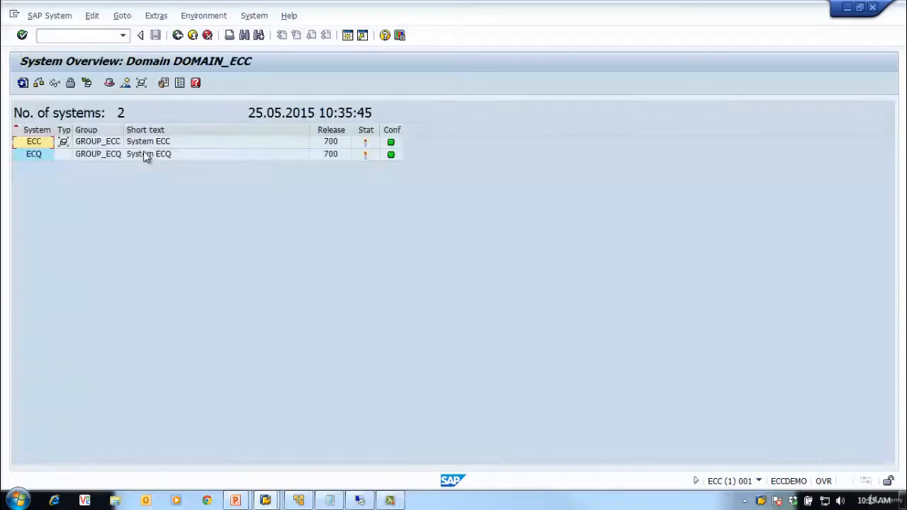
double_click(153, 144)
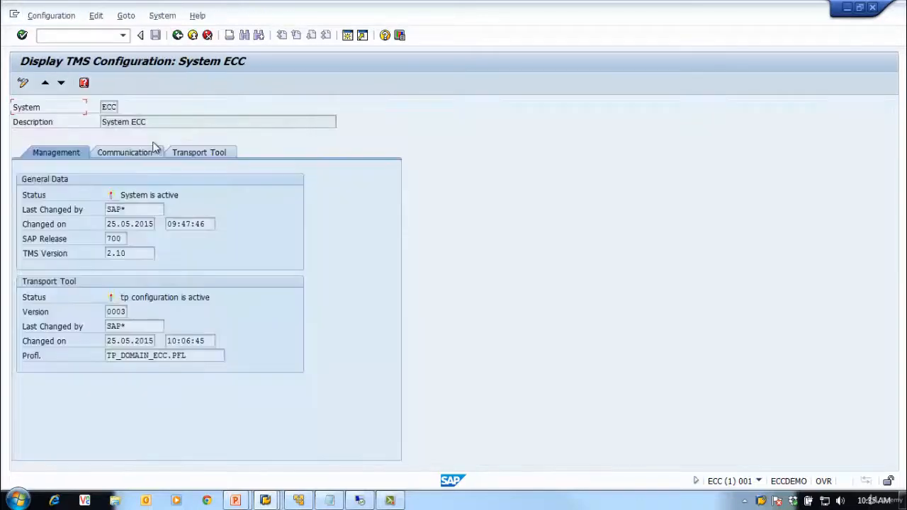
click(209, 153)
drag(242, 210, 106, 207)
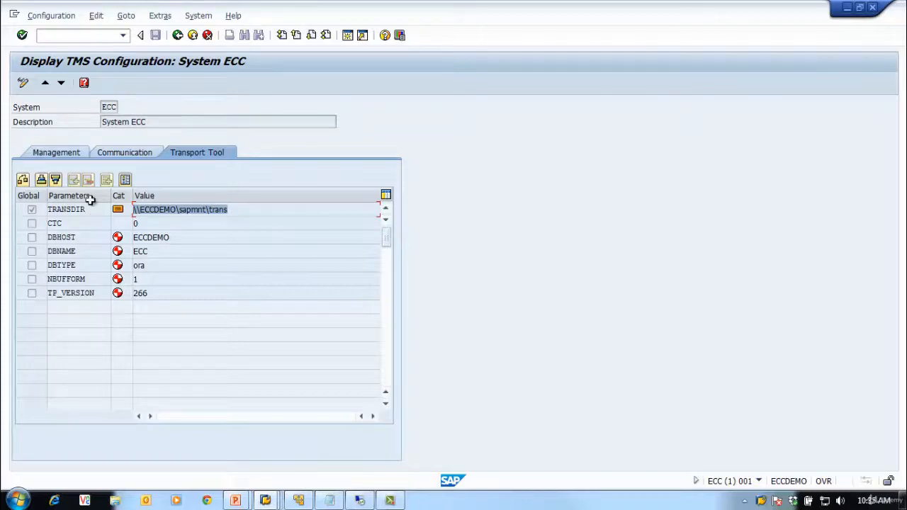
click(178, 37)
click(178, 36)
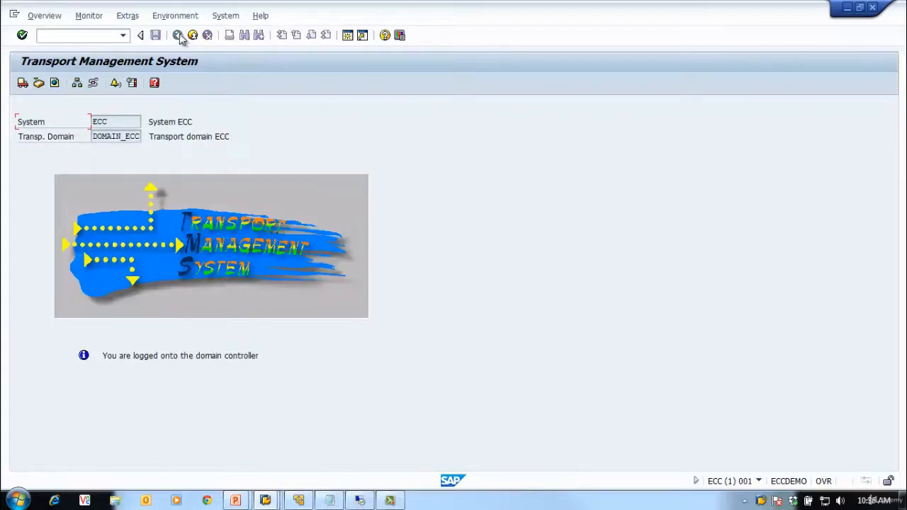
Step: Open transaction al11, locate the DIR_TRANS directory and compare its path with the one in the Notepad notes
click(193, 35)
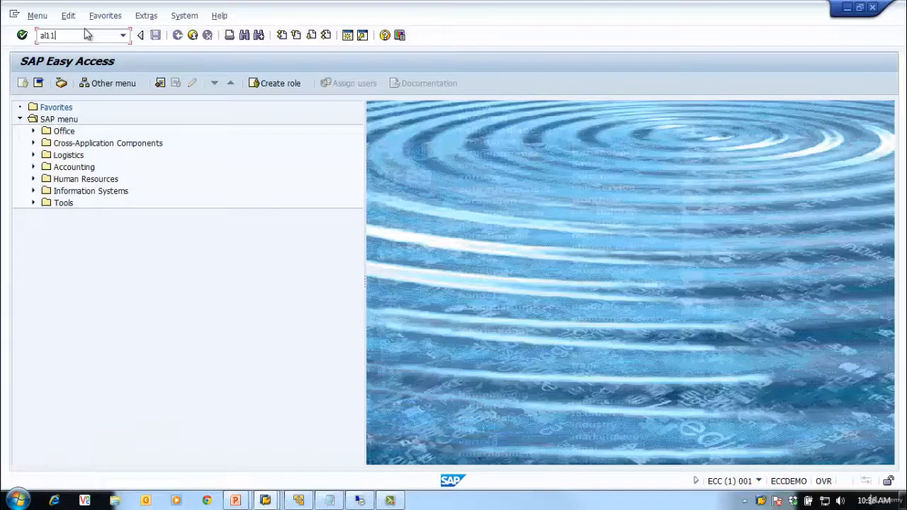
key(Return)
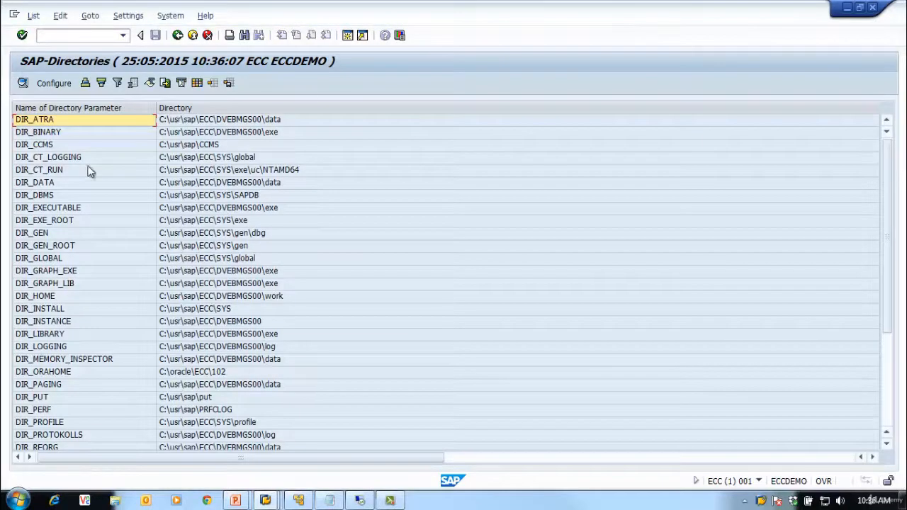
scroll(90, 173, down, 4)
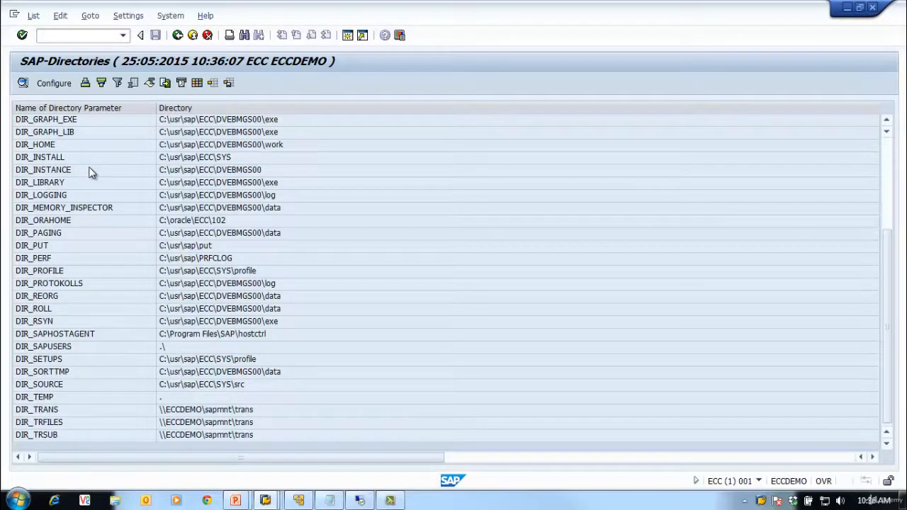
click(63, 412)
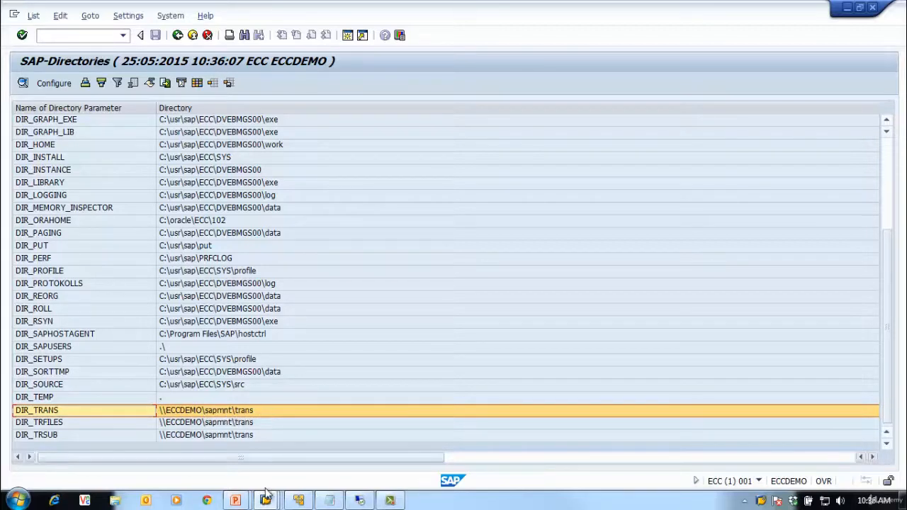
click(330, 500)
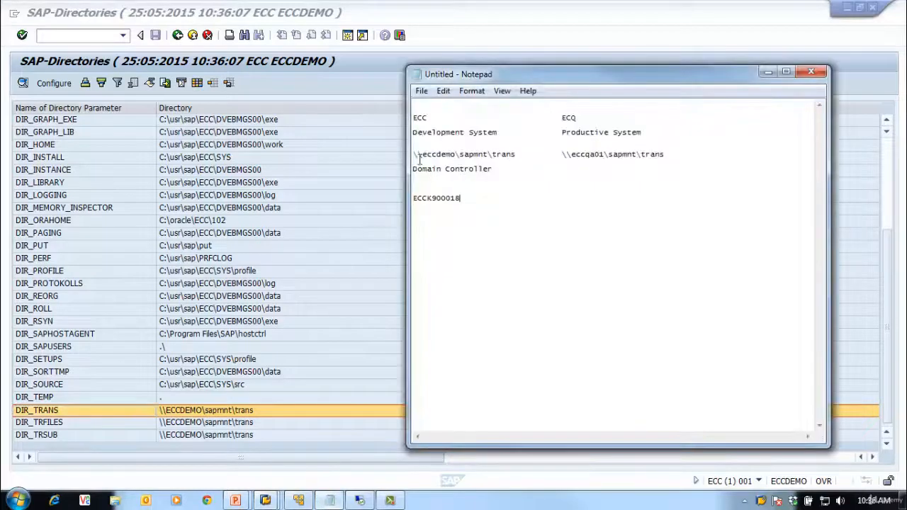
click(162, 419)
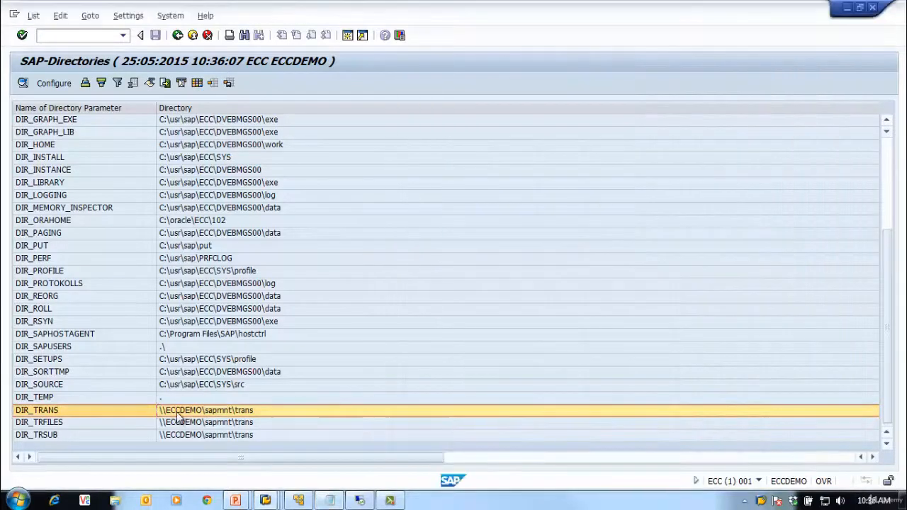
click(19, 500)
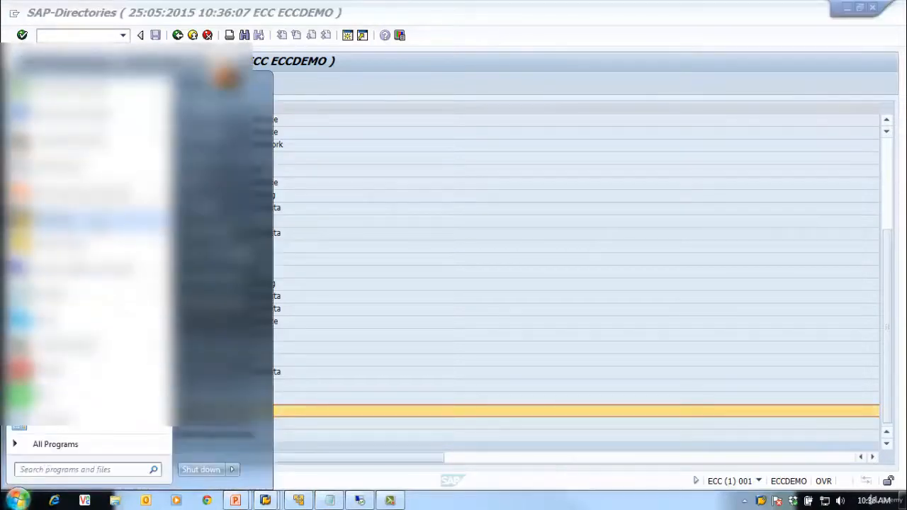
click(54, 469)
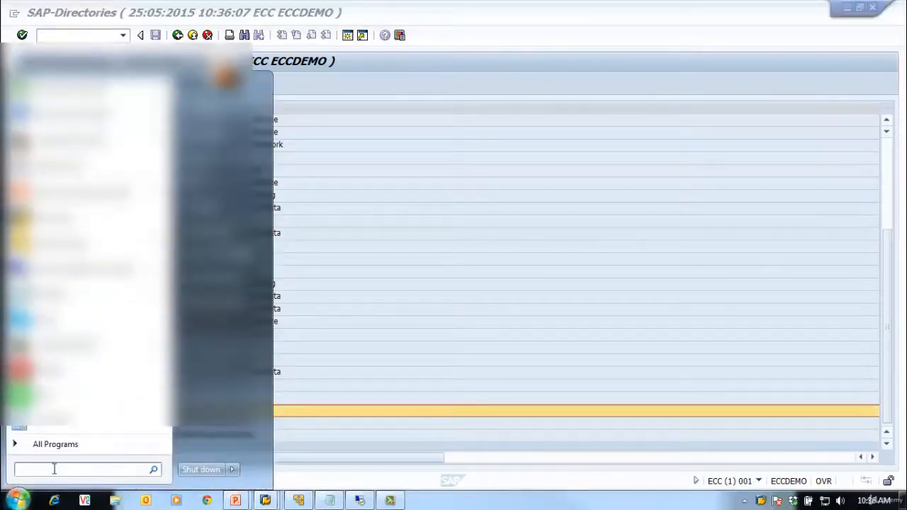
click(437, 321)
Step: Open the network location \\eccdemo from the Windows program and file search
click(17, 500)
click(70, 470)
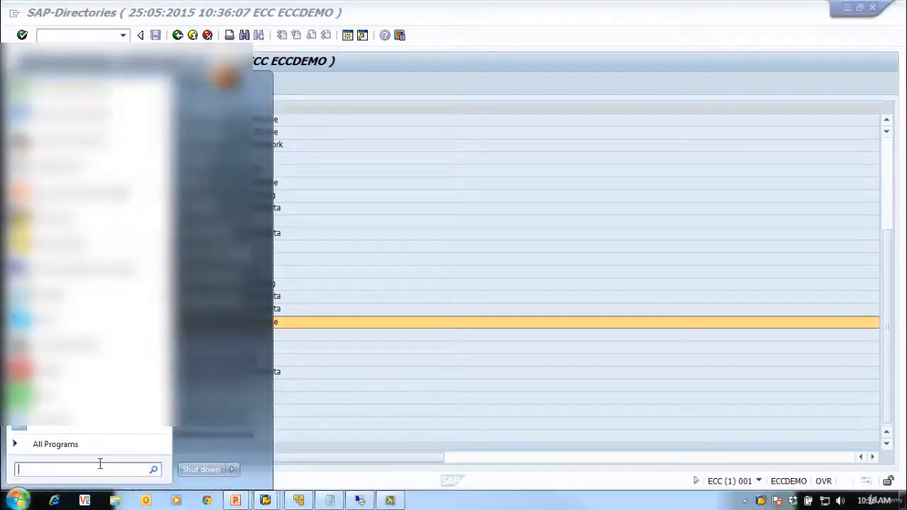
text(\\)
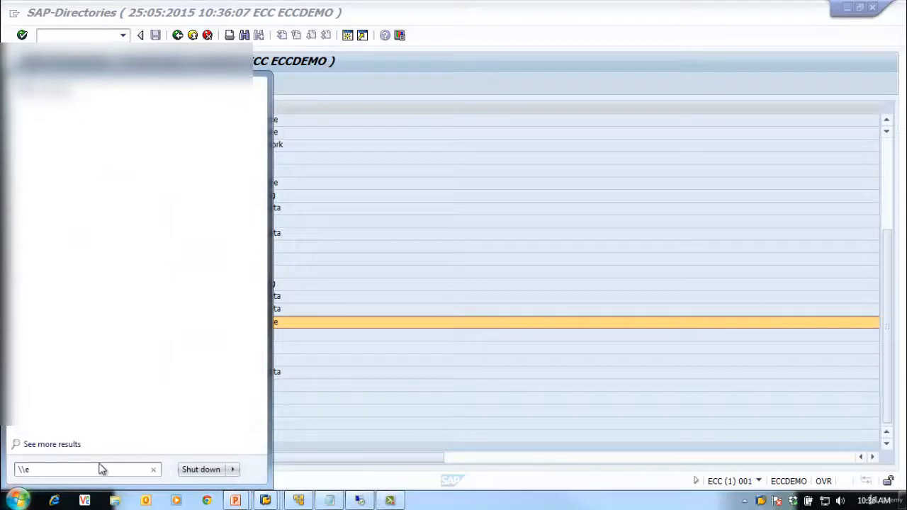
text(eccdeomo)
key(BackSpace)
key(BackSpace)
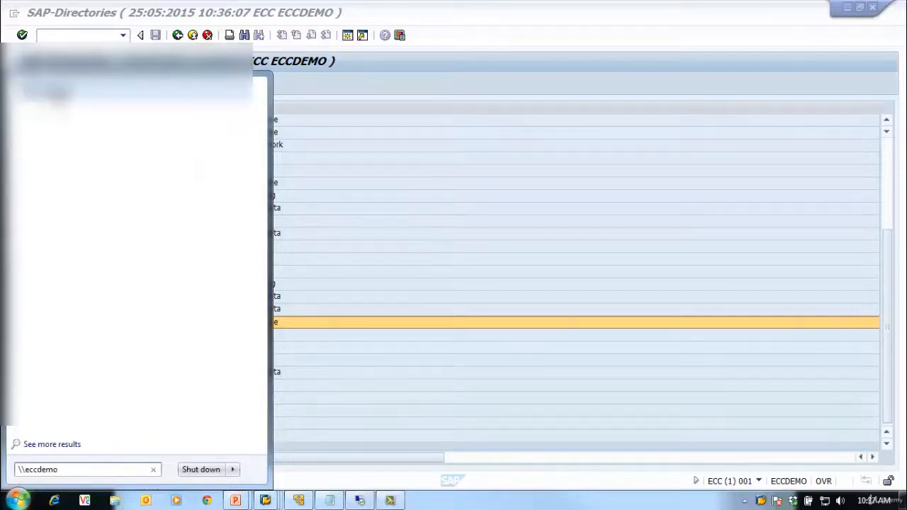
key(Return)
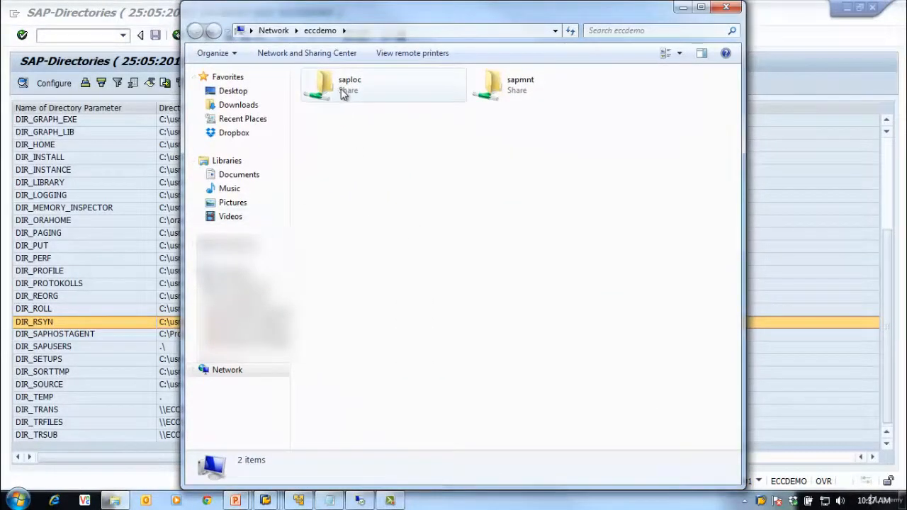
Step: Open the sapmnt share on eccdemo and go into its trans folder
click(524, 86)
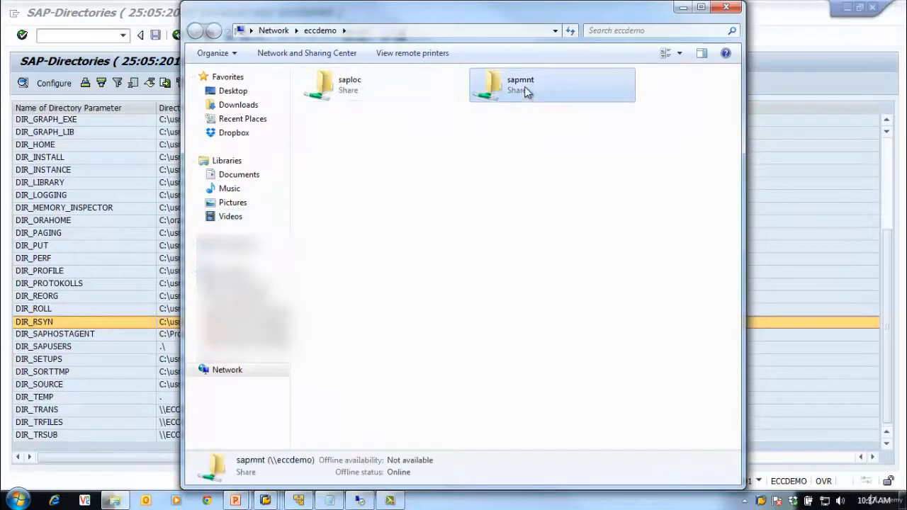
double_click(520, 85)
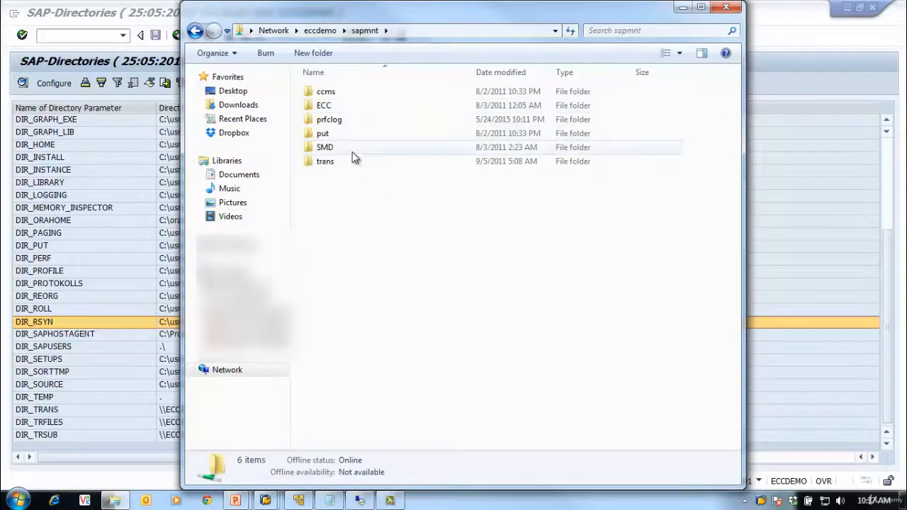
key(BackSpace)
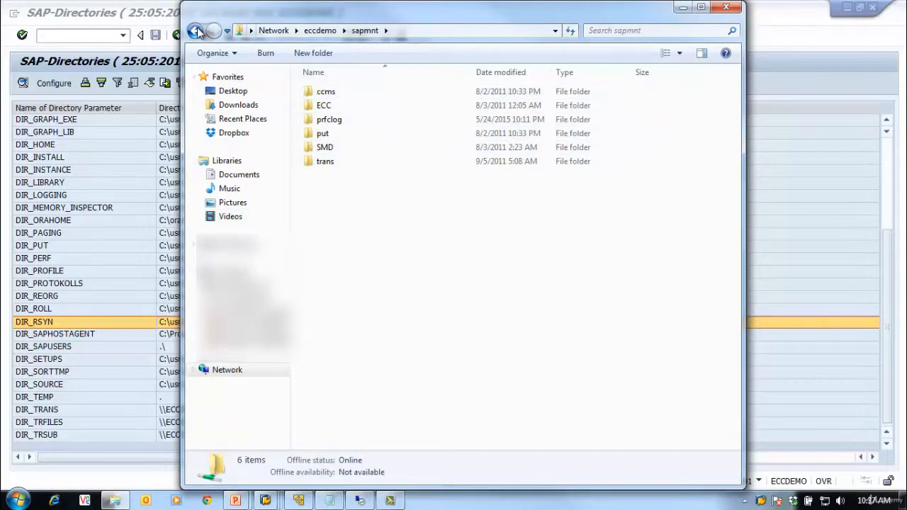
double_click(525, 78)
drag(442, 17, 591, 19)
double_click(501, 169)
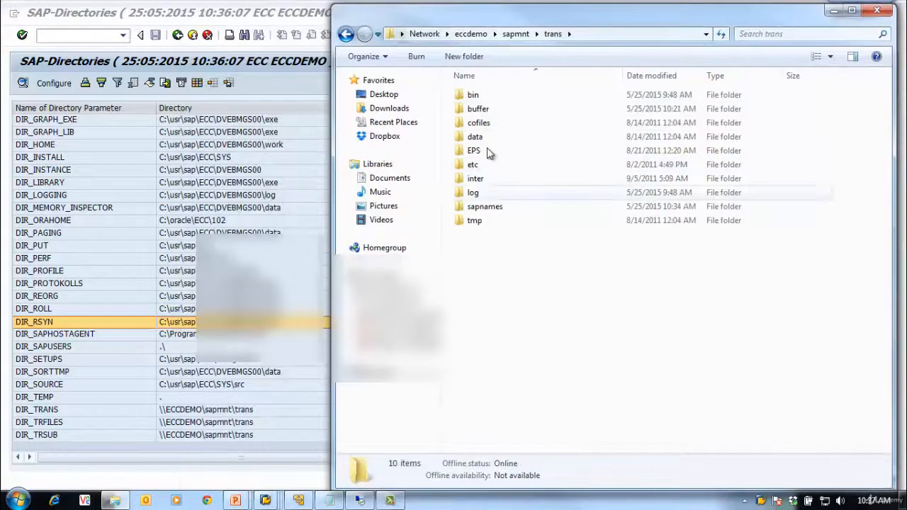
Step: Examine the files in the bin folder of the transport directory and return to the trans folder
click(485, 97)
double_click(484, 97)
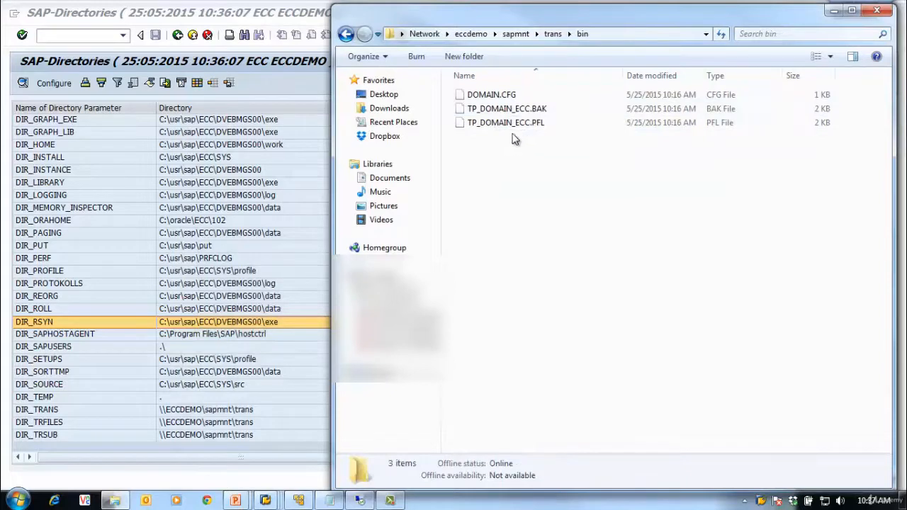
click(346, 34)
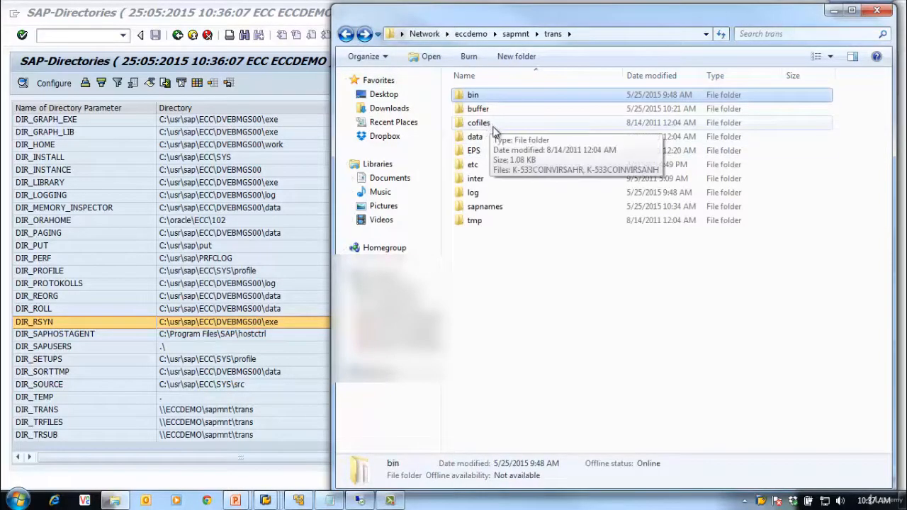
Step: Locate the cofiles and data folders in the transport directory, and put the folder window away
click(492, 126)
click(496, 138)
click(494, 123)
click(496, 137)
key(Up)
click(500, 140)
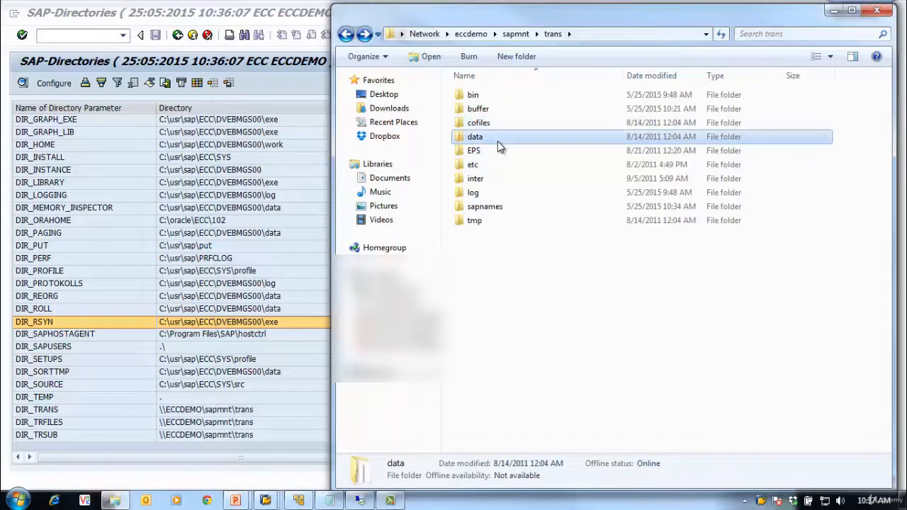
drag(865, 19, 767, 16)
click(777, 7)
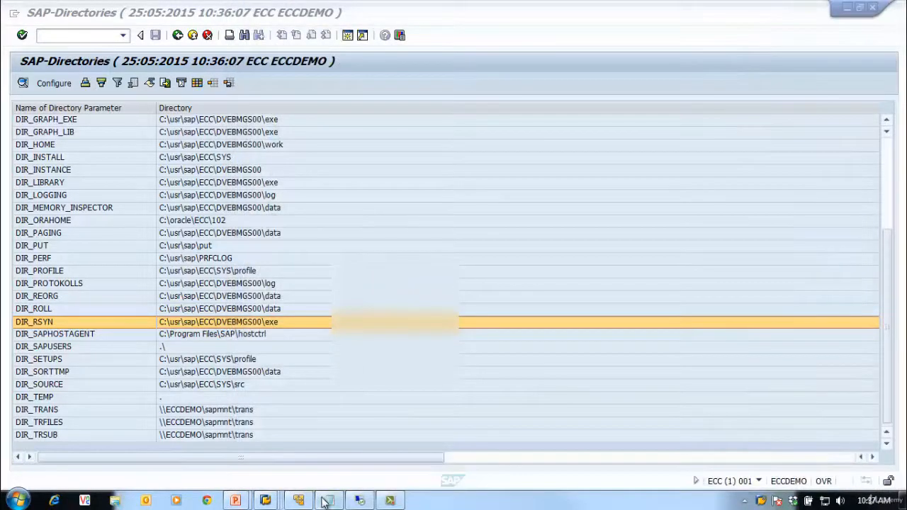
Step: Switch to the 192.168.1.52 remote desktop session, unlock it with the account password and close the \\eccqa01\sapmnt\trans window
click(359, 500)
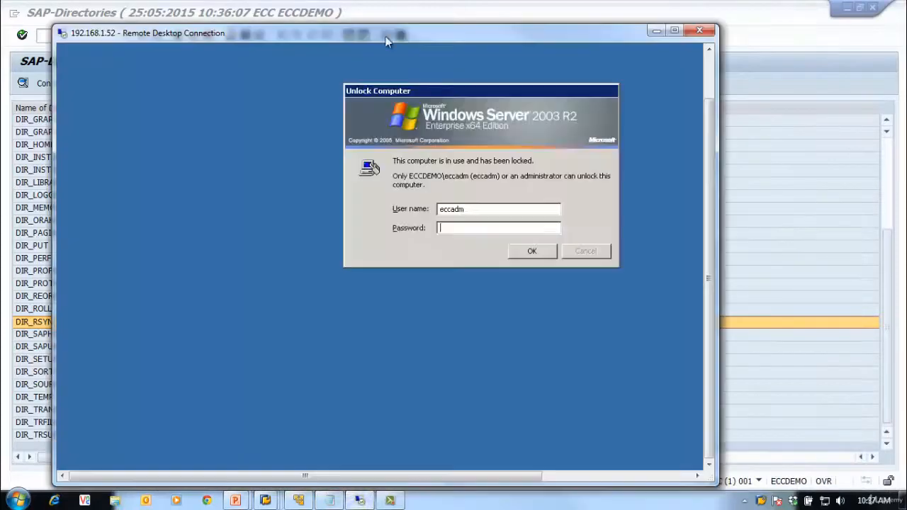
drag(408, 30, 428, 19)
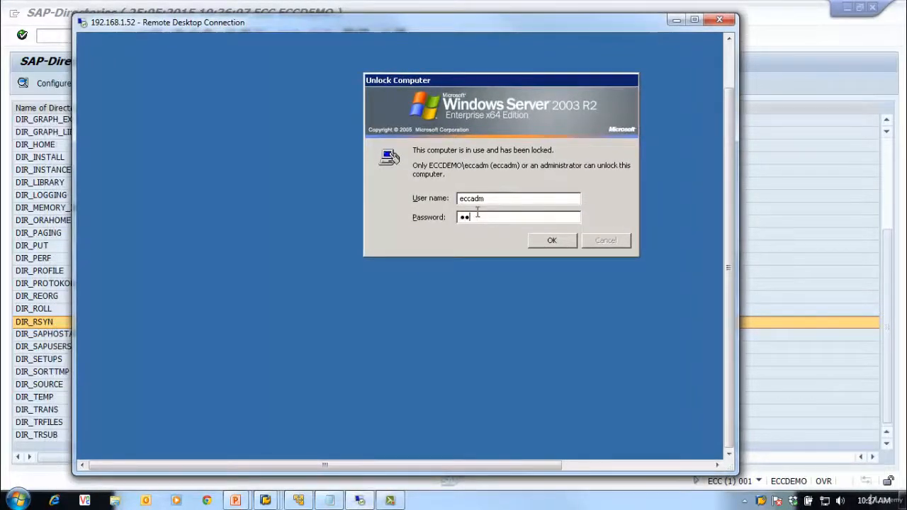
key(Return)
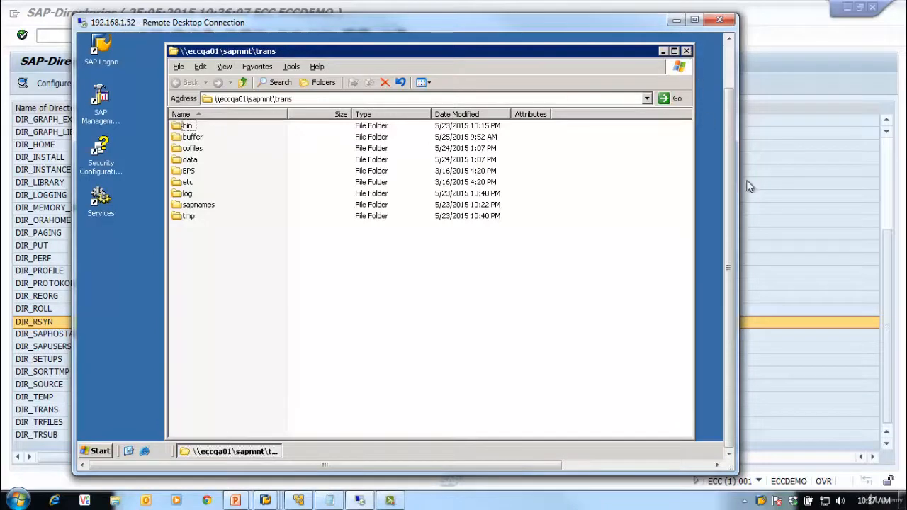
click(686, 52)
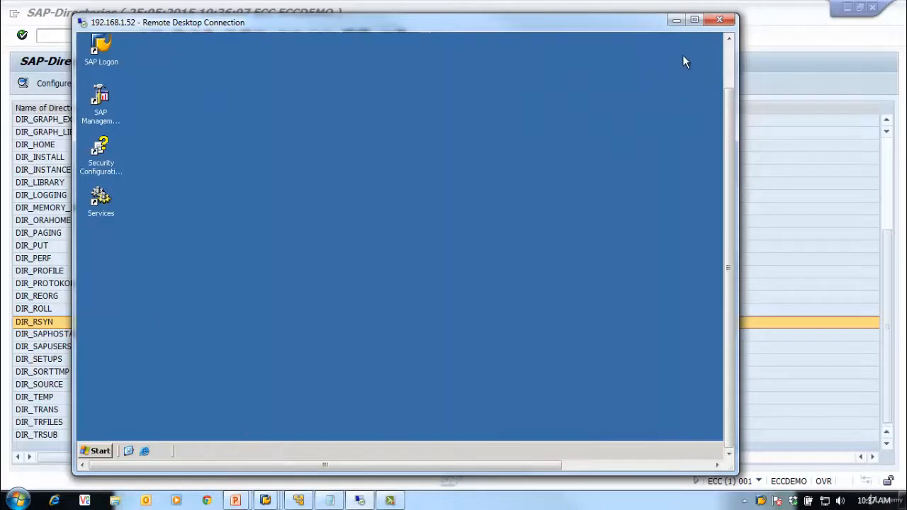
Step: In the remote desktop session, open the file explorer and browse to C:\usr\sap\trans on the local disk
click(96, 452)
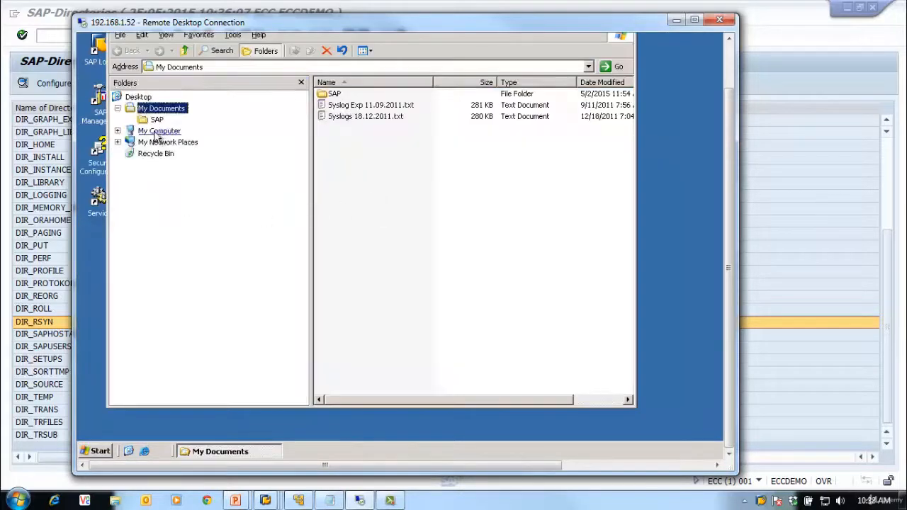
click(148, 133)
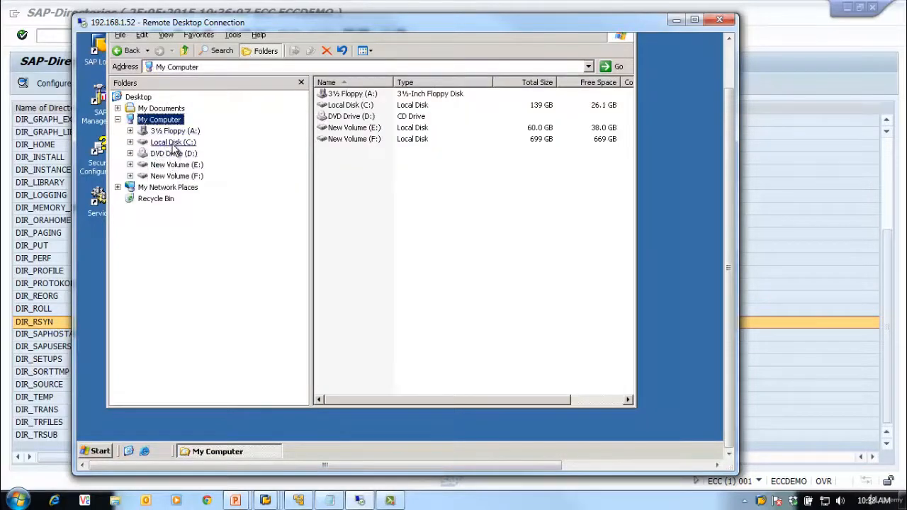
click(174, 143)
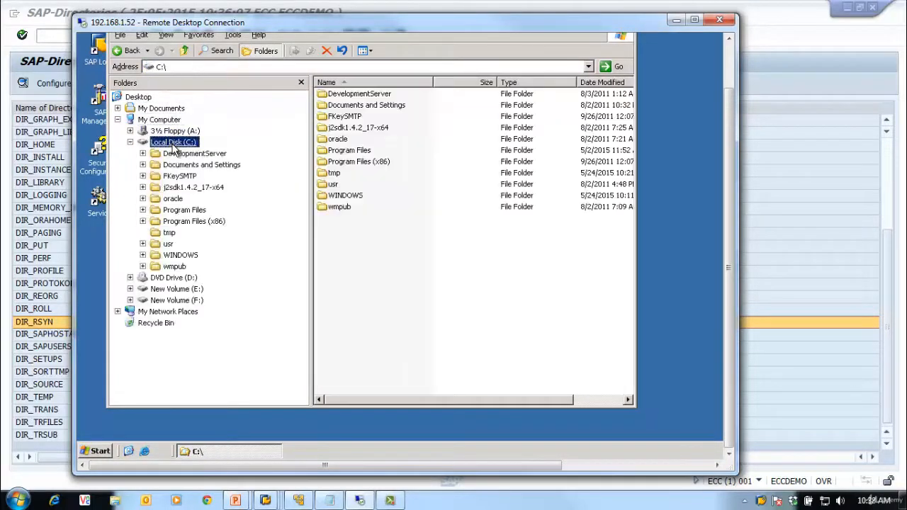
click(168, 233)
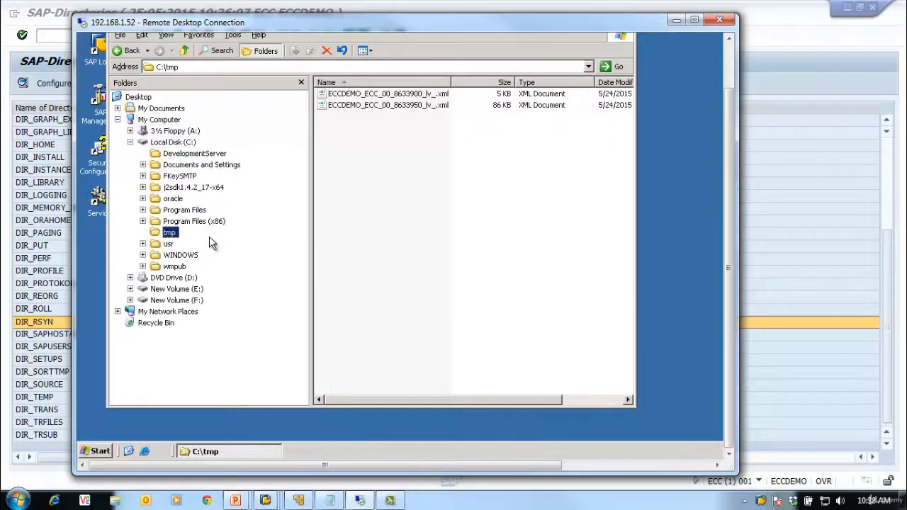
click(169, 244)
click(177, 256)
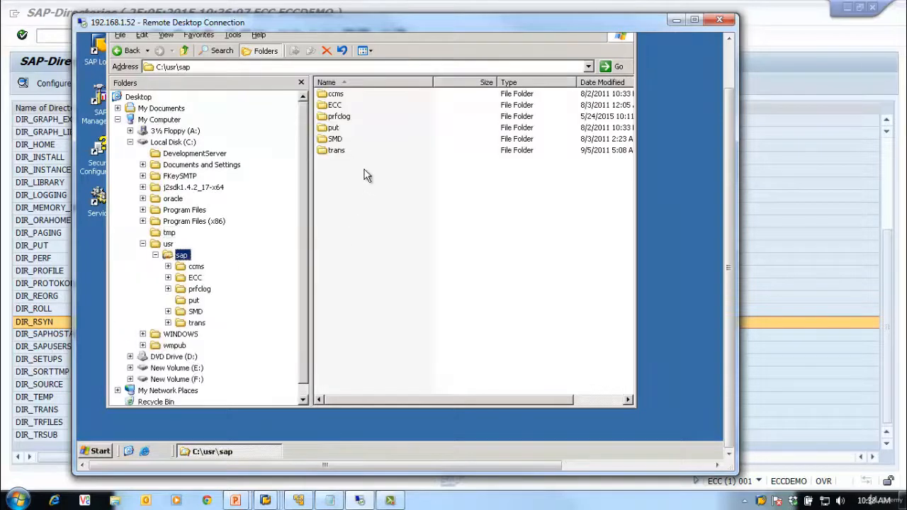
click(334, 151)
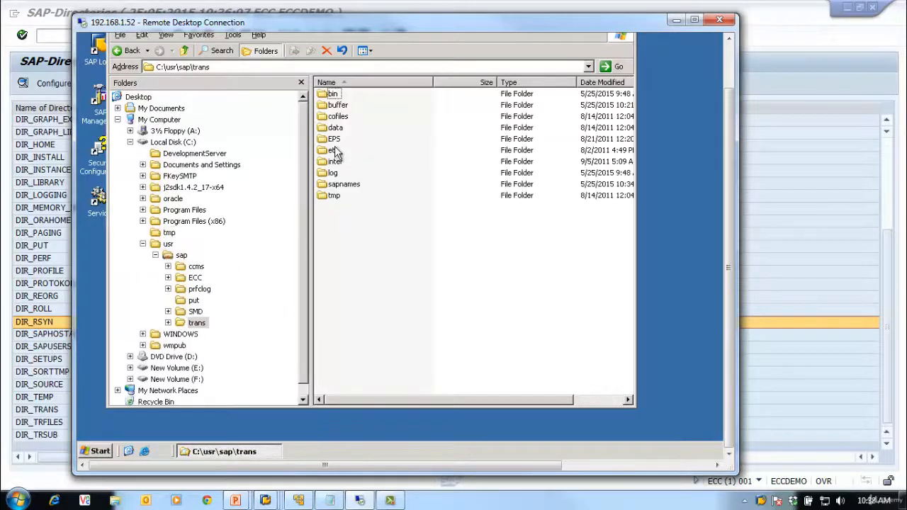
Step: Examine the files in the data and cofiles folders under C:\usr\sap\trans, and move the remote desktop window aside
double_click(337, 128)
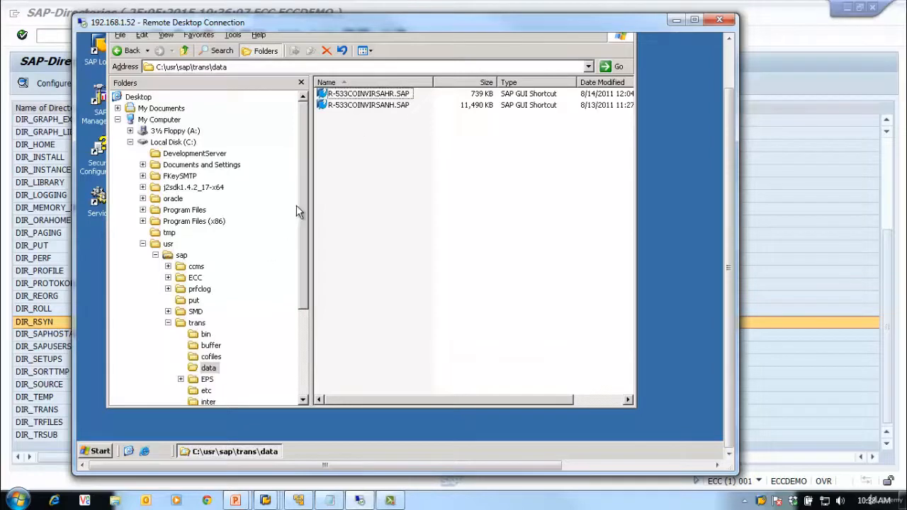
drag(304, 194, 307, 219)
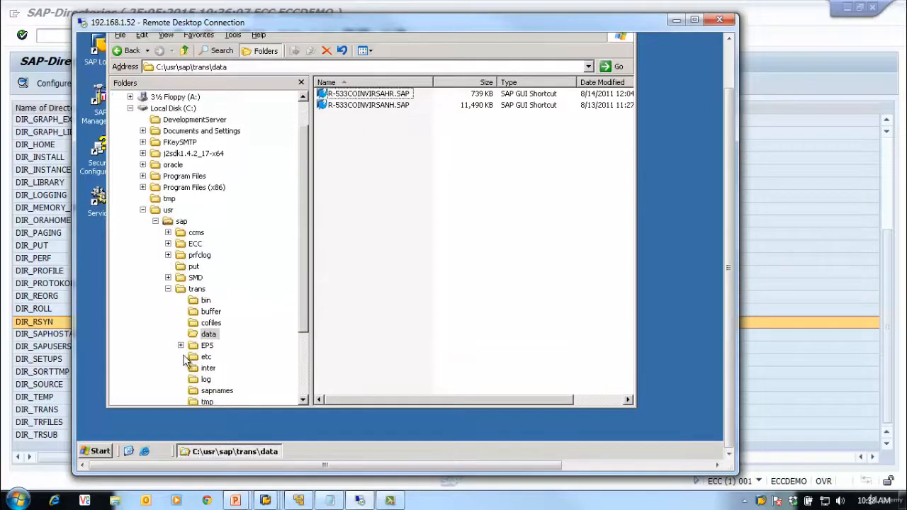
click(209, 324)
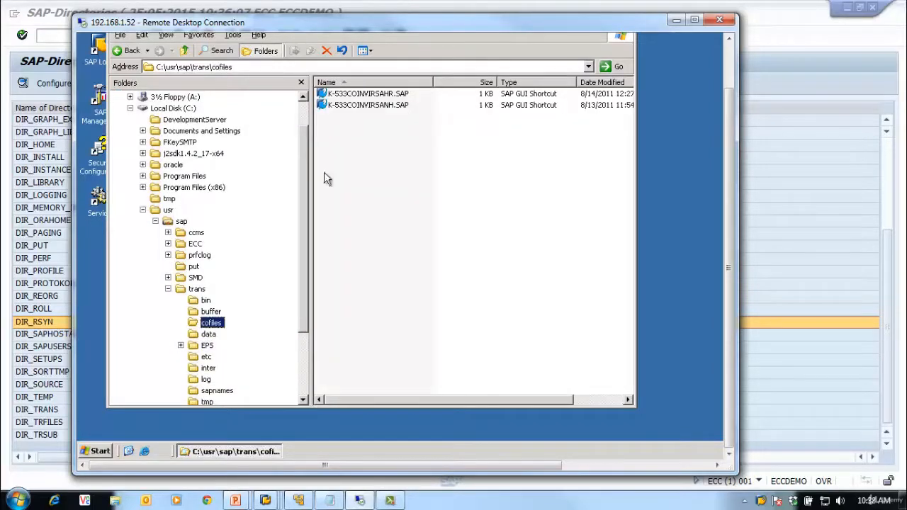
click(207, 335)
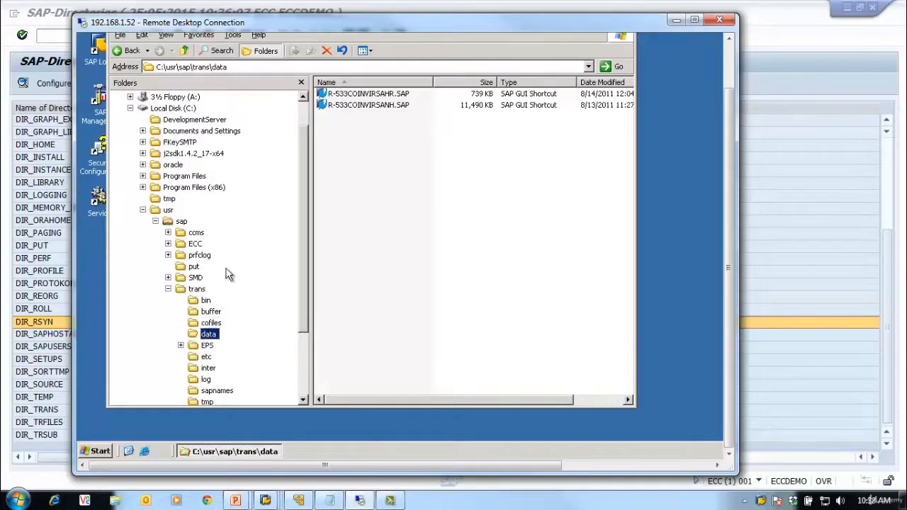
drag(74, 233, 115, 242)
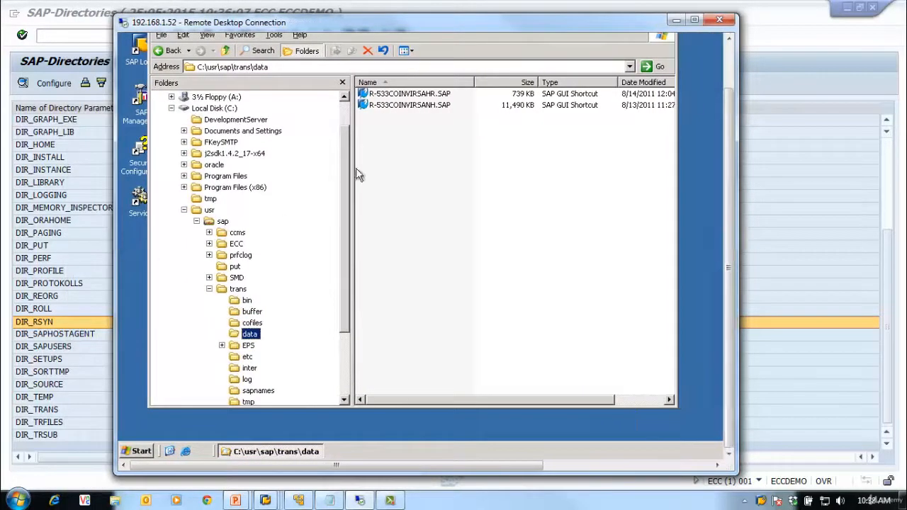
scroll(343, 177, up, 1)
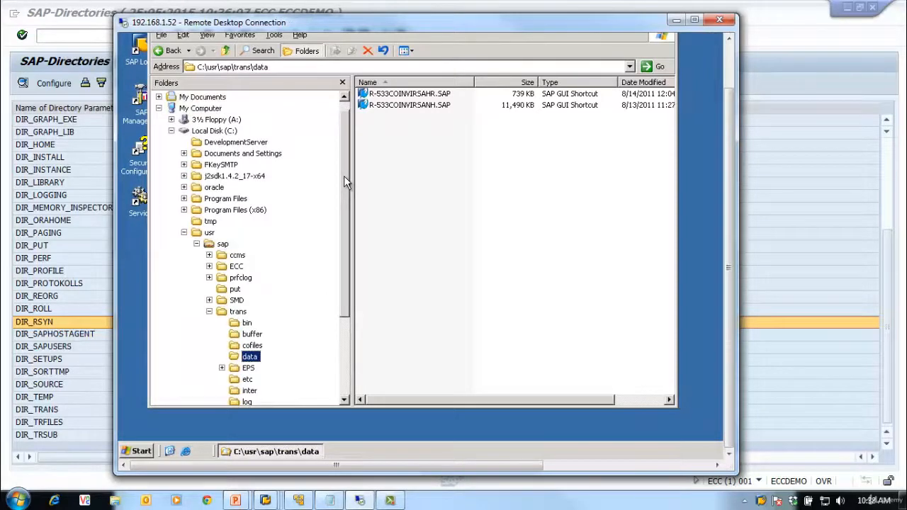
drag(418, 29, 445, 21)
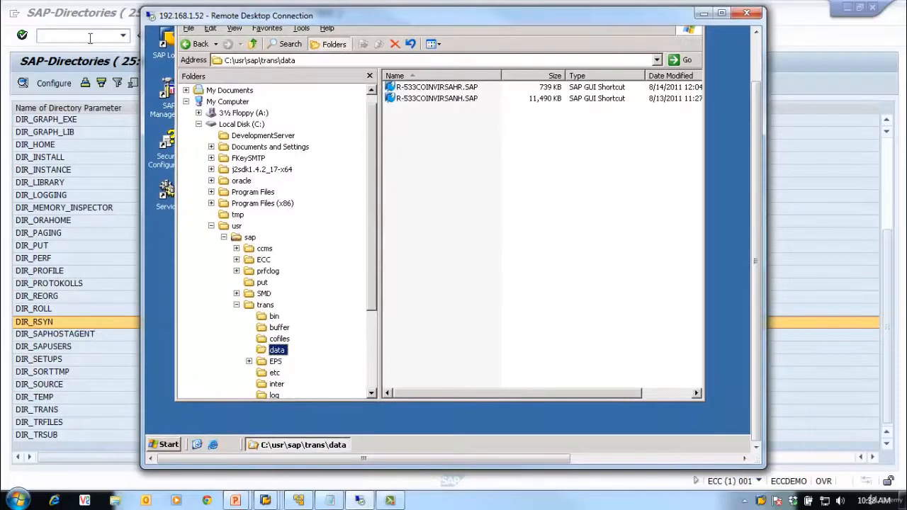
Step: Switch to the SAP directory list and open the data folder inside the DIR_TRANS directory
click(95, 16)
click(151, 384)
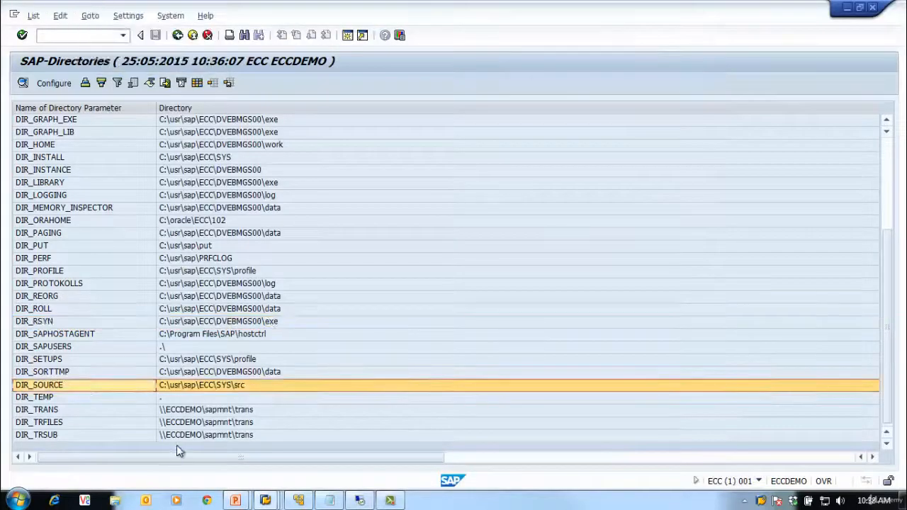
click(205, 411)
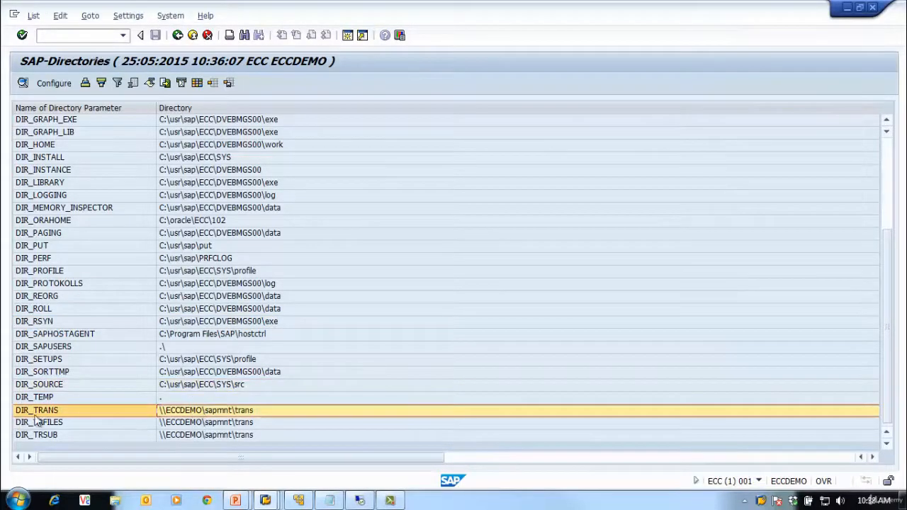
double_click(178, 410)
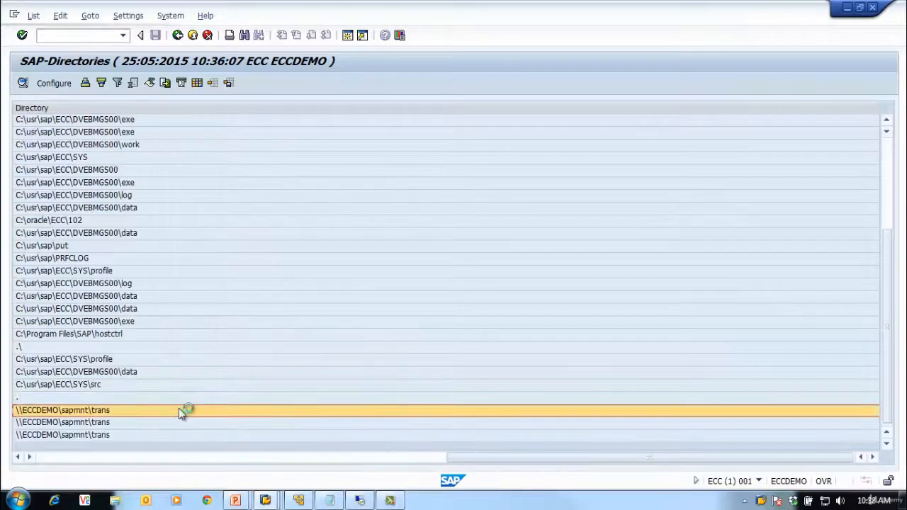
double_click(314, 199)
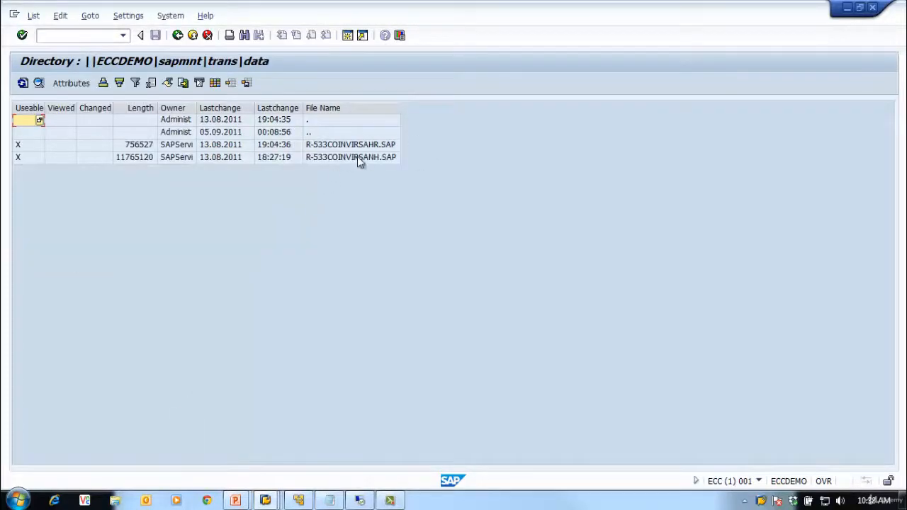
Step: Compare the SAP data folder listing with the remote server's folder, and go back to the SAP directory list
click(360, 500)
click(104, 287)
click(177, 36)
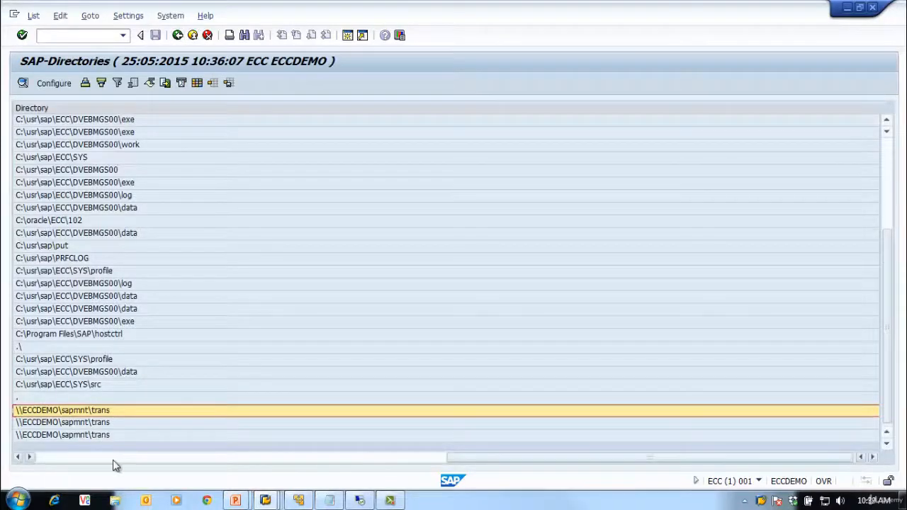
Step: Open the DIR_TRANS directory from the SAP directory list and go into its bin folder
click(113, 460)
double_click(138, 409)
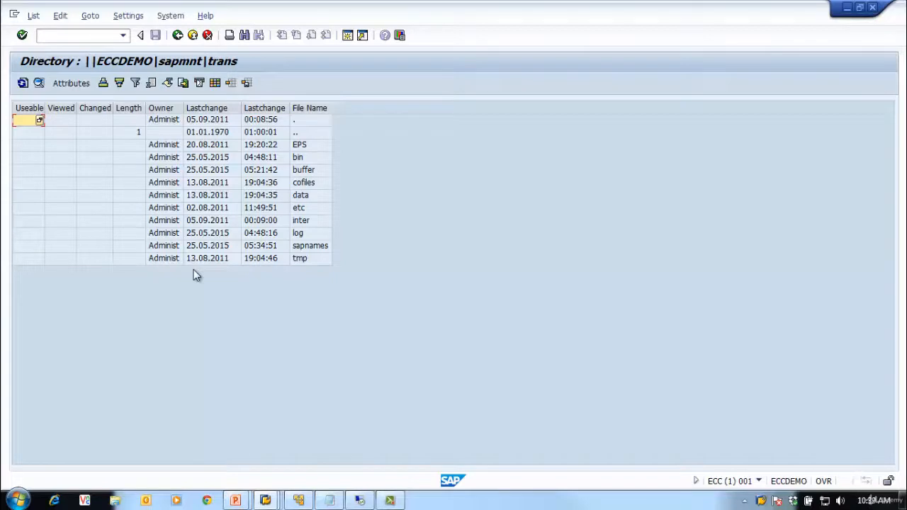
click(300, 158)
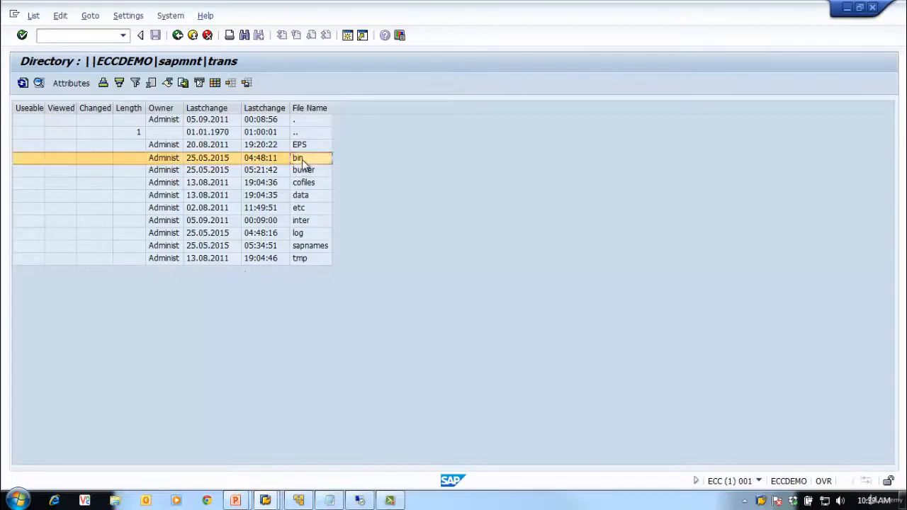
double_click(302, 161)
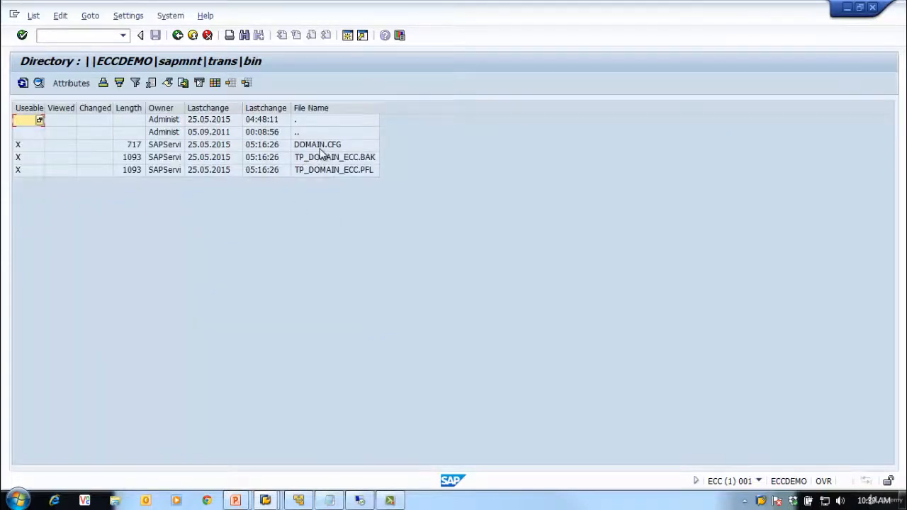
Step: Display the contents of DOMAIN.CFG and return to the bin folder listing
click(320, 146)
double_click(322, 149)
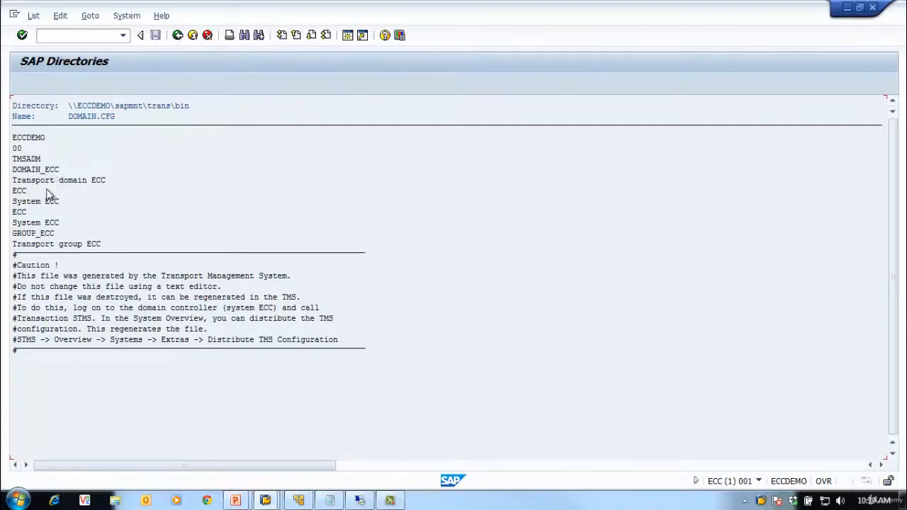
click(177, 37)
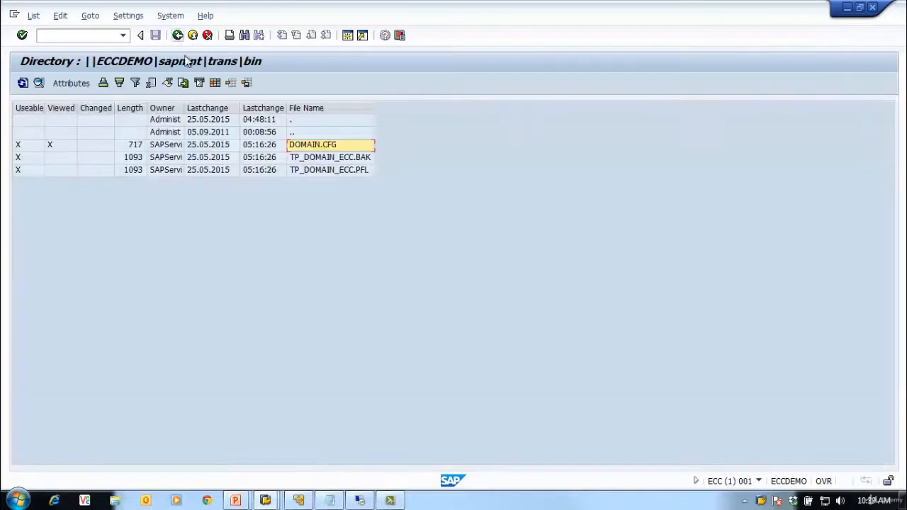
Step: Examine the TRANSDIR, ECC and ECQ parameters in TP_DOMAIN_ECC.PFL and return to the bin folder listing
double_click(306, 174)
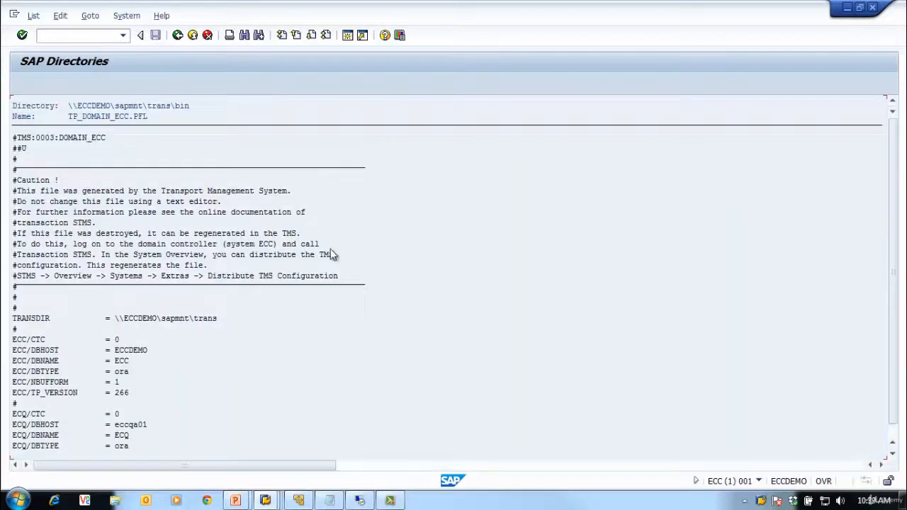
scroll(333, 255, down, 2)
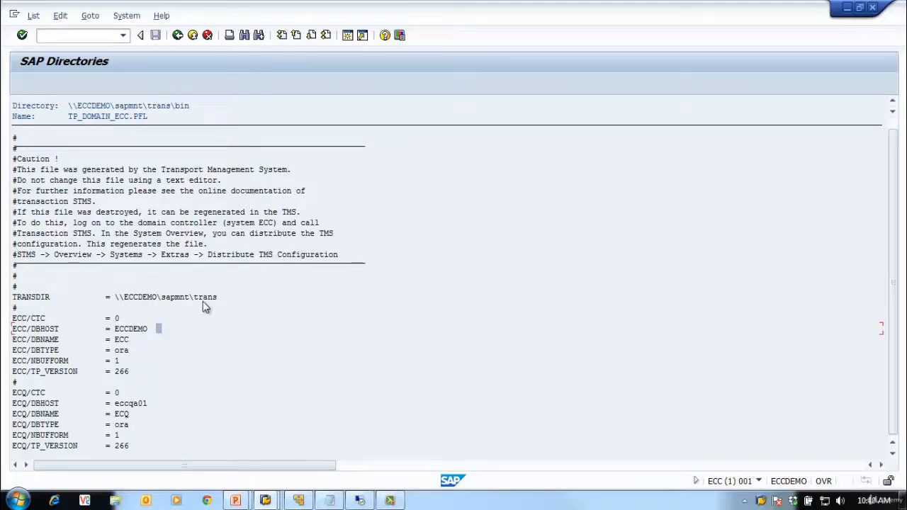
click(46, 371)
click(121, 414)
click(254, 319)
click(177, 35)
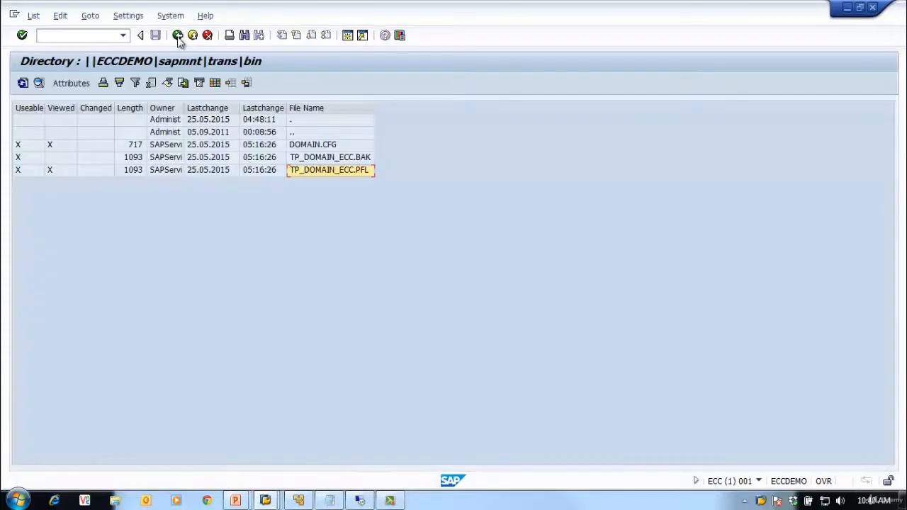
Step: Leave the bin folder and the SAP directory list, returning to the SAP Easy Access screen
click(177, 36)
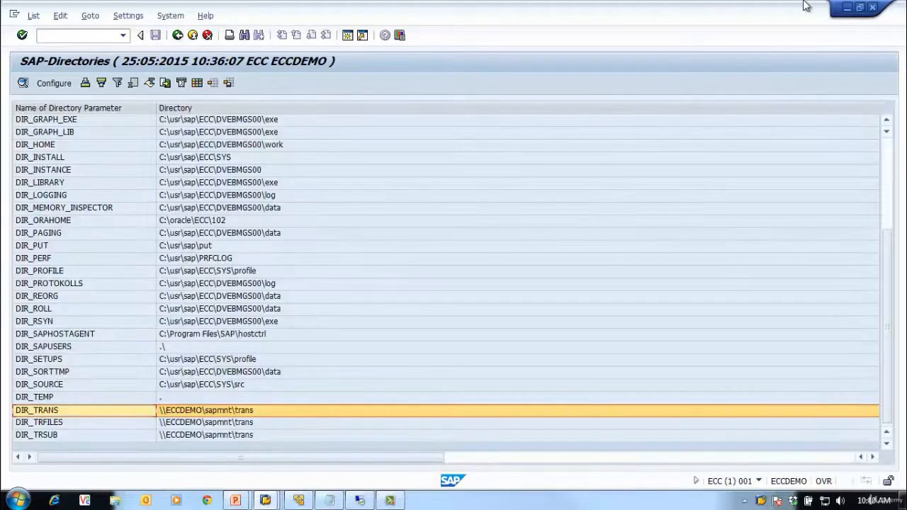
double_click(670, 14)
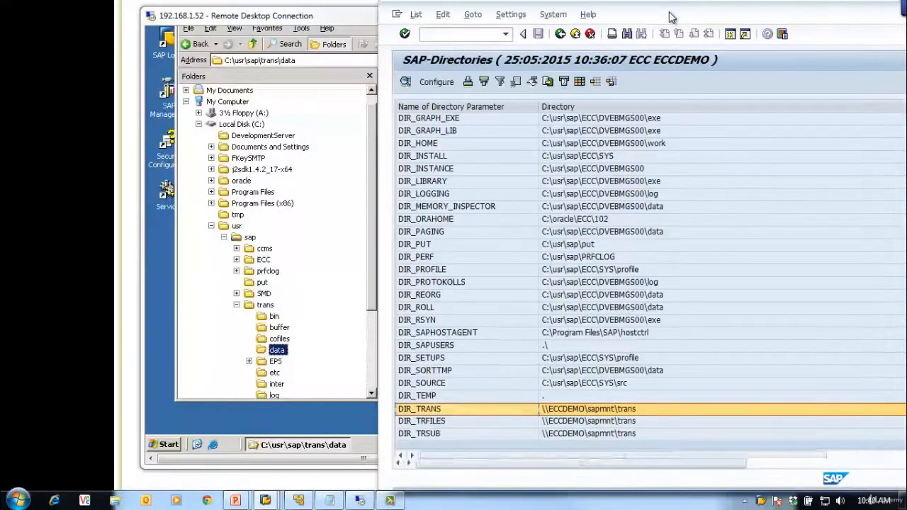
double_click(670, 14)
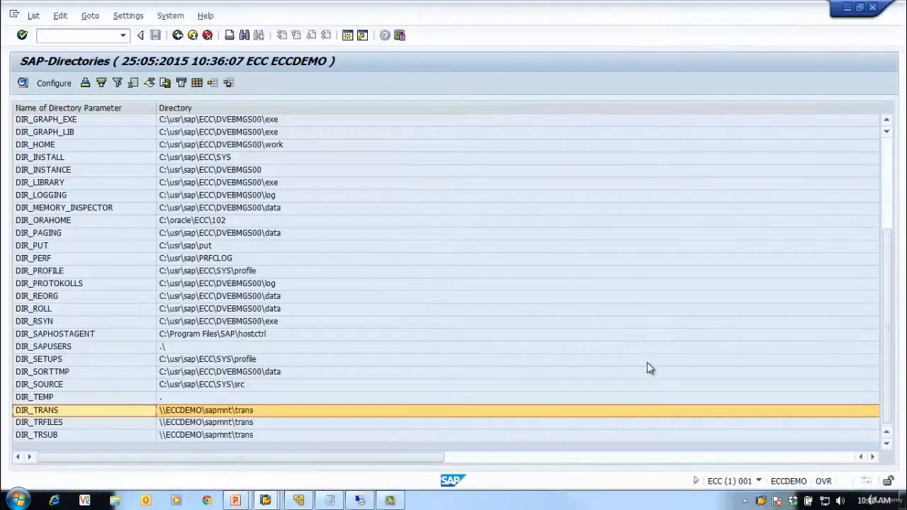
click(178, 35)
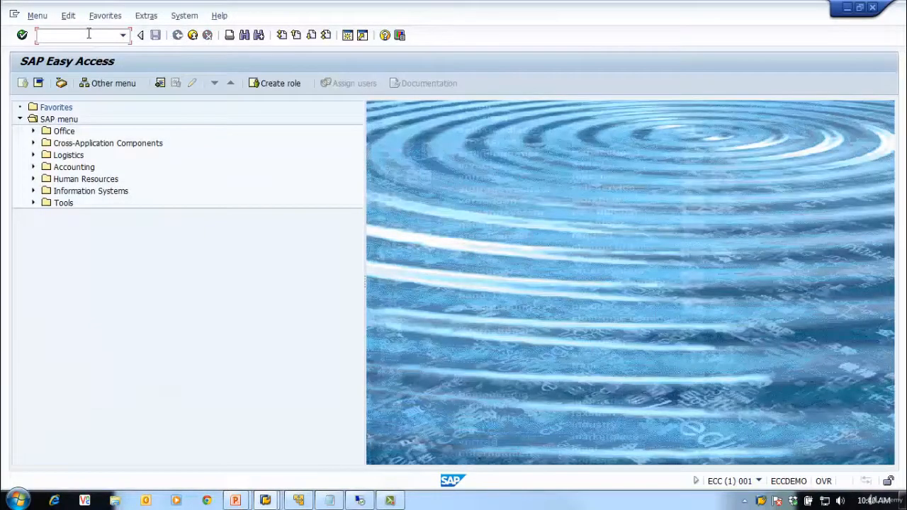
right_click(769, 501)
click(32, 163)
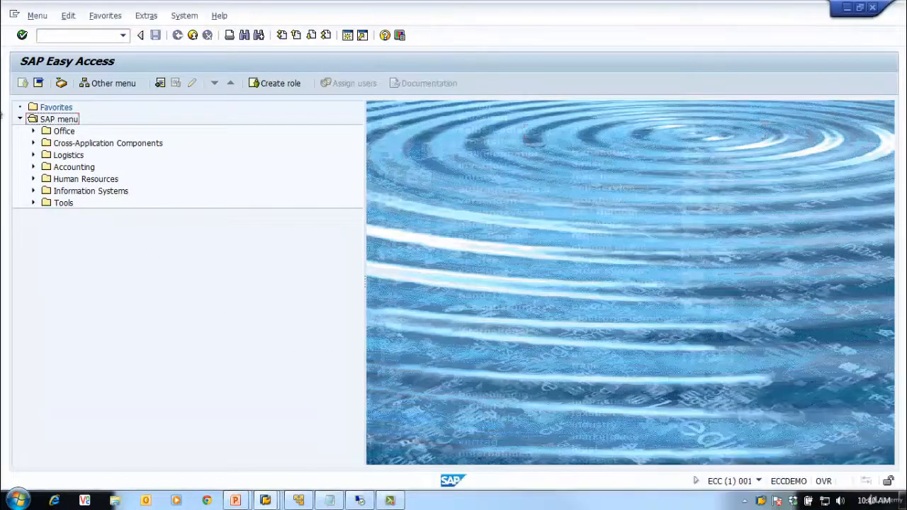
Step: Run transaction se01, display request ECCK900018 and select its customizing task ECCK900019
click(61, 35)
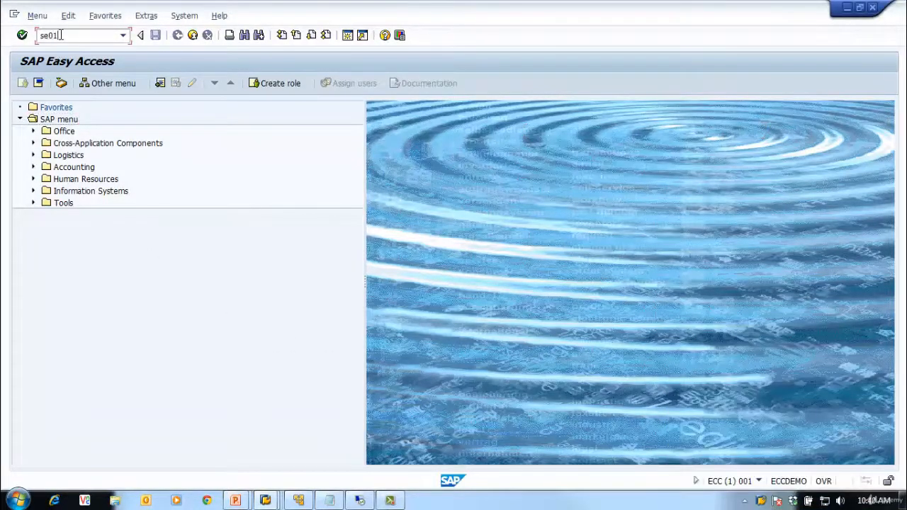
key(Return)
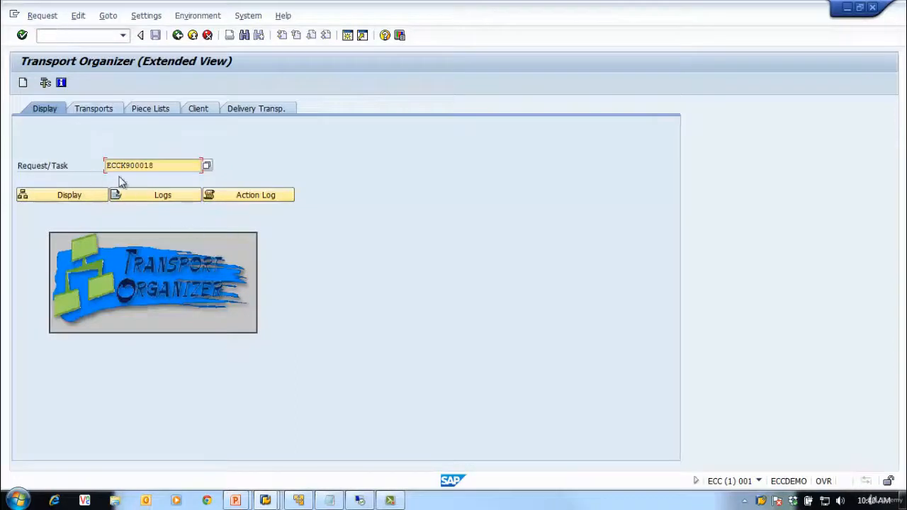
click(60, 197)
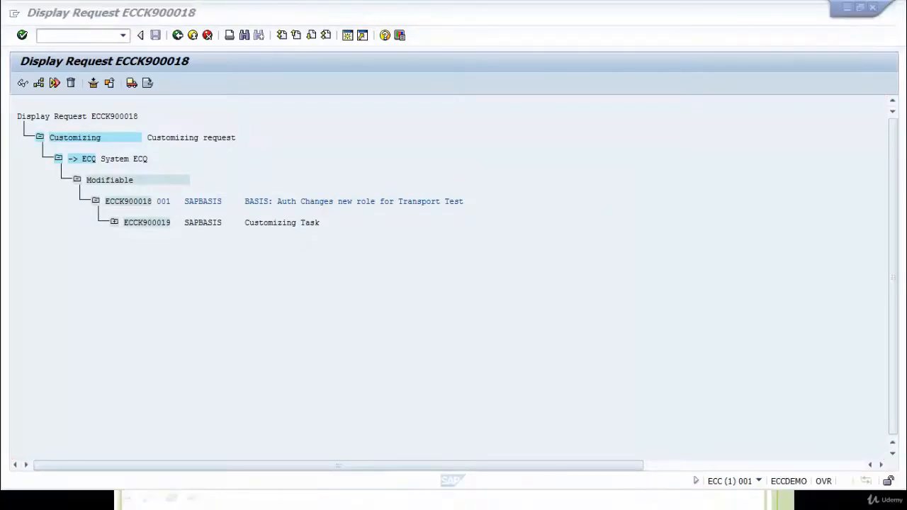
click(149, 224)
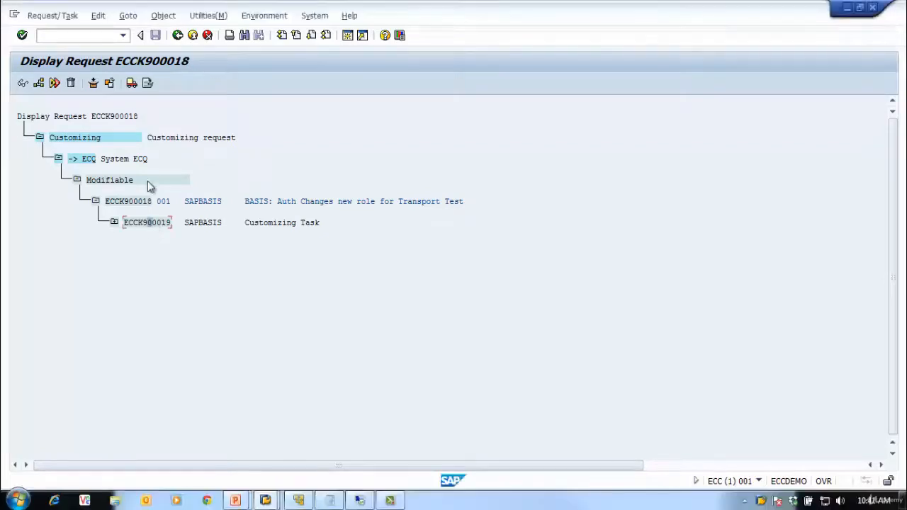
Step: Release customizing task ECCK900019 to its request and switch to the import queue of system ECQ
click(131, 84)
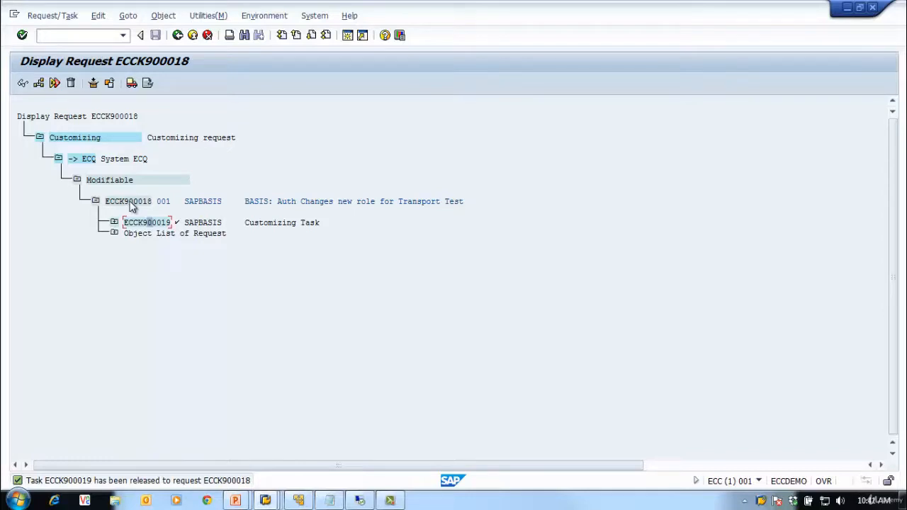
click(273, 501)
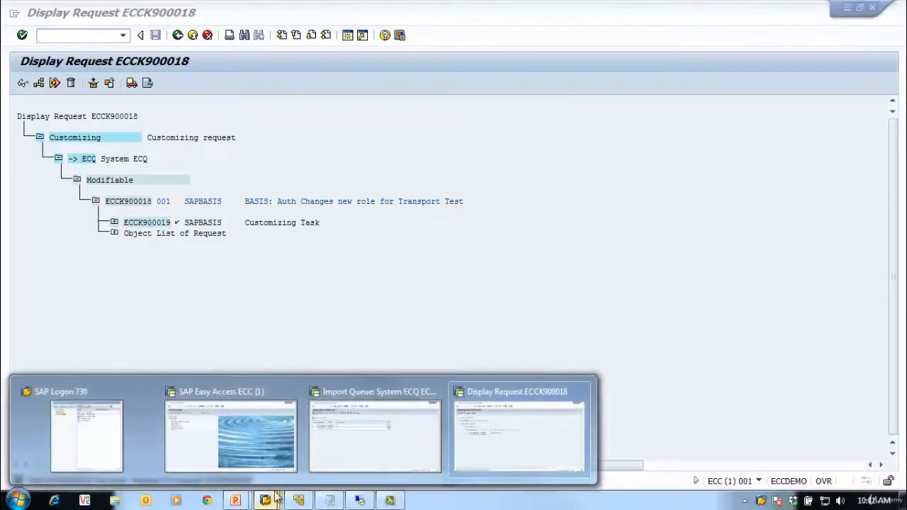
click(404, 433)
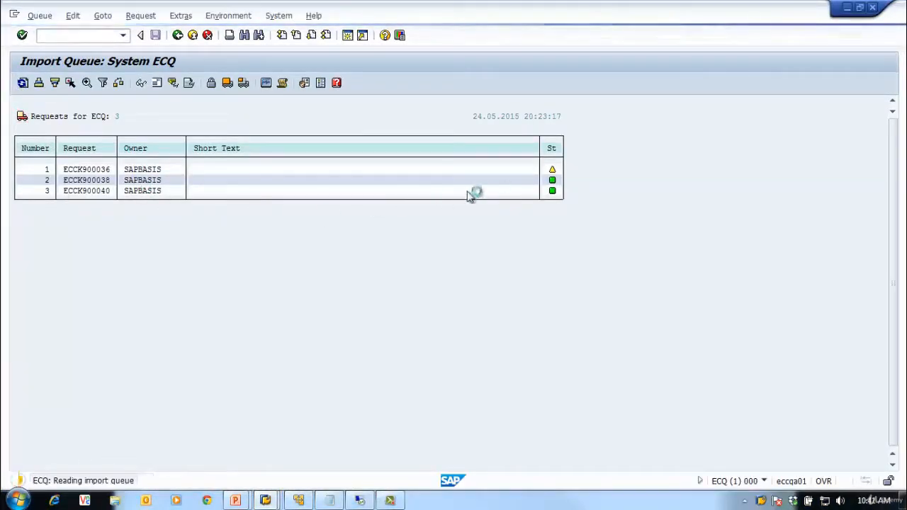
Step: Delete requests ECCK900036, ECCK900038 and ECCK900040 from the ECQ import queue and refresh the queue
click(88, 170)
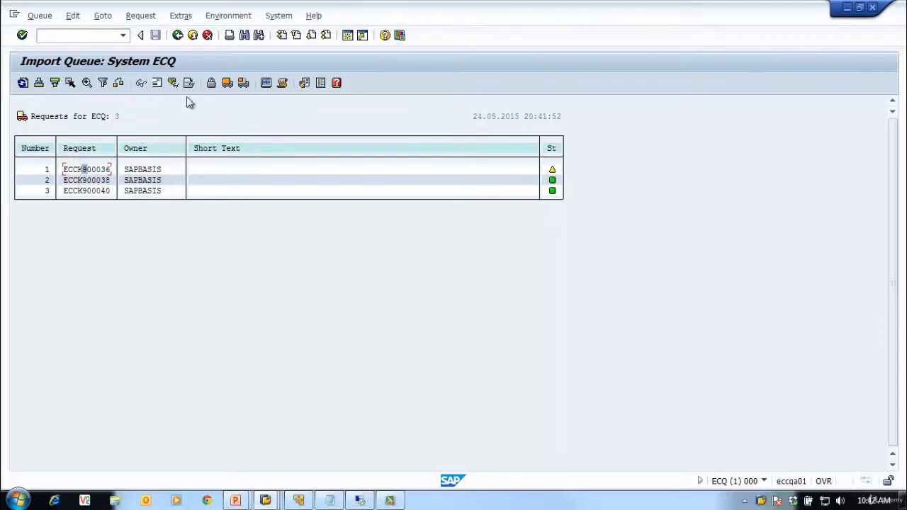
click(70, 84)
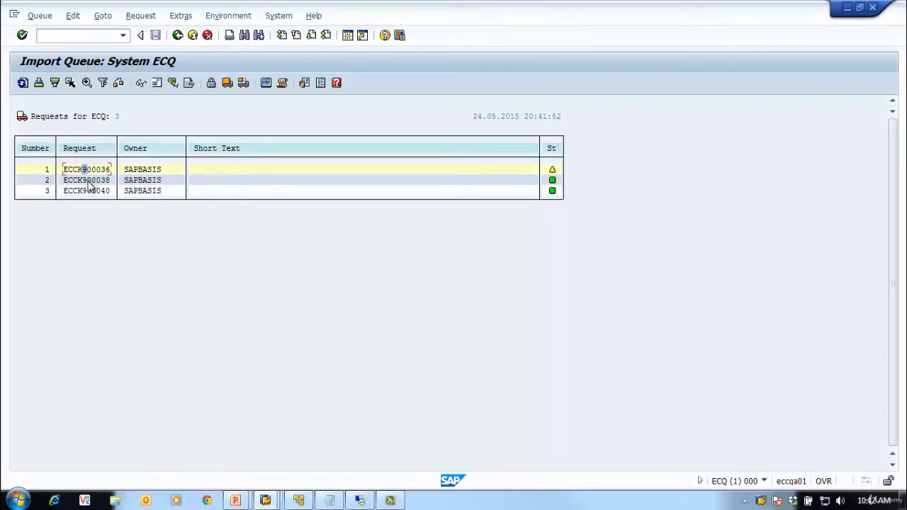
click(89, 179)
click(70, 82)
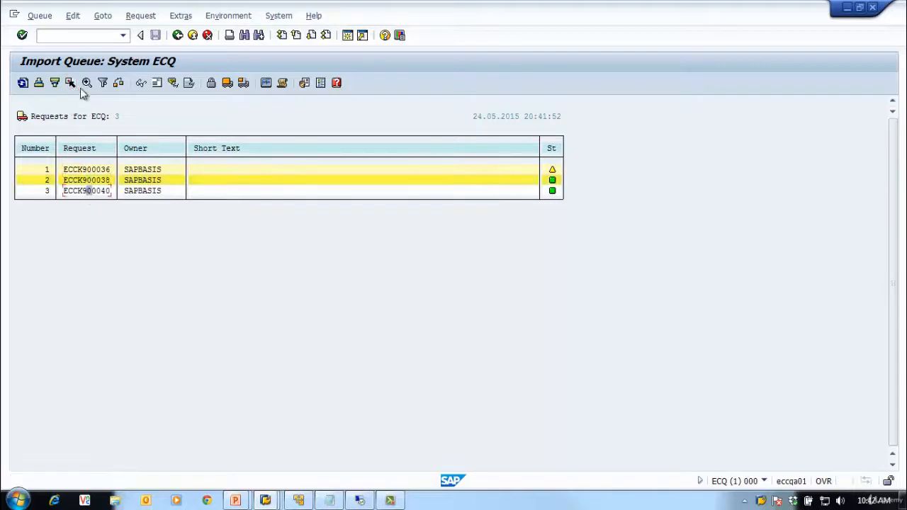
key(Down)
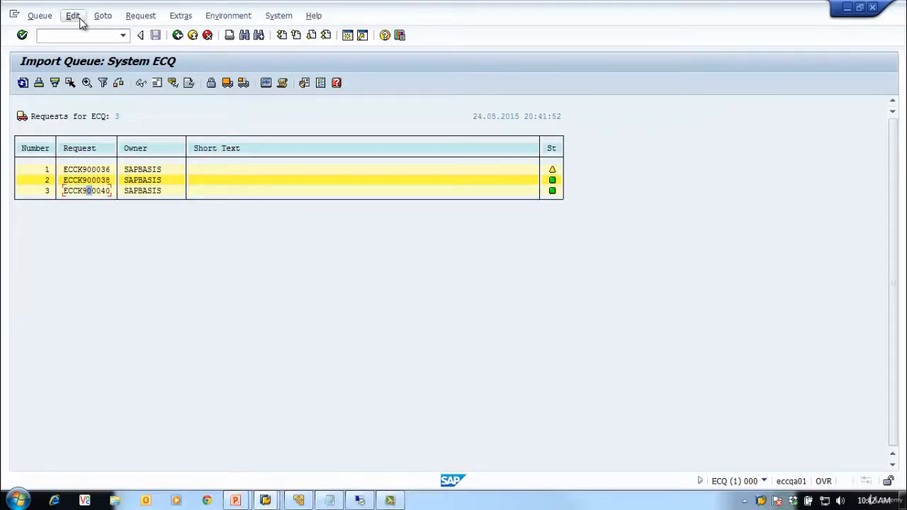
click(109, 24)
click(107, 20)
click(72, 17)
mouse_move(39, 20)
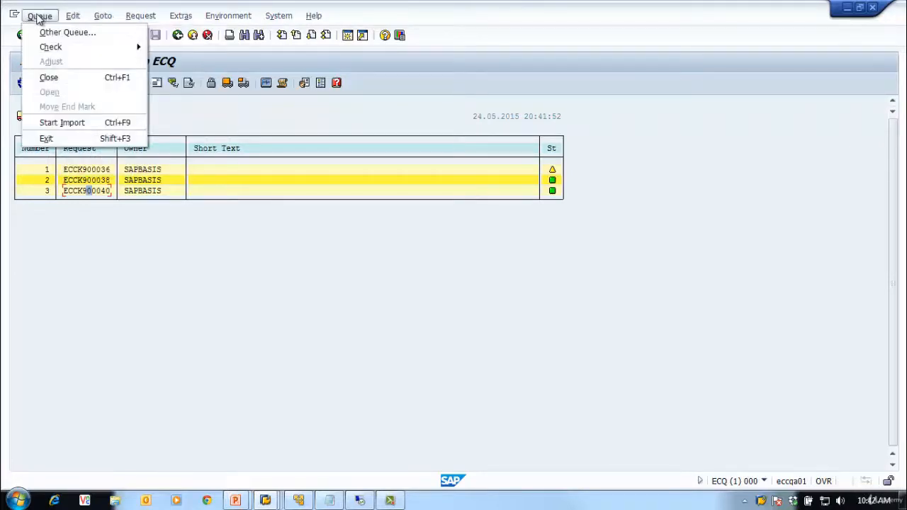
mouse_move(76, 18)
mouse_move(126, 19)
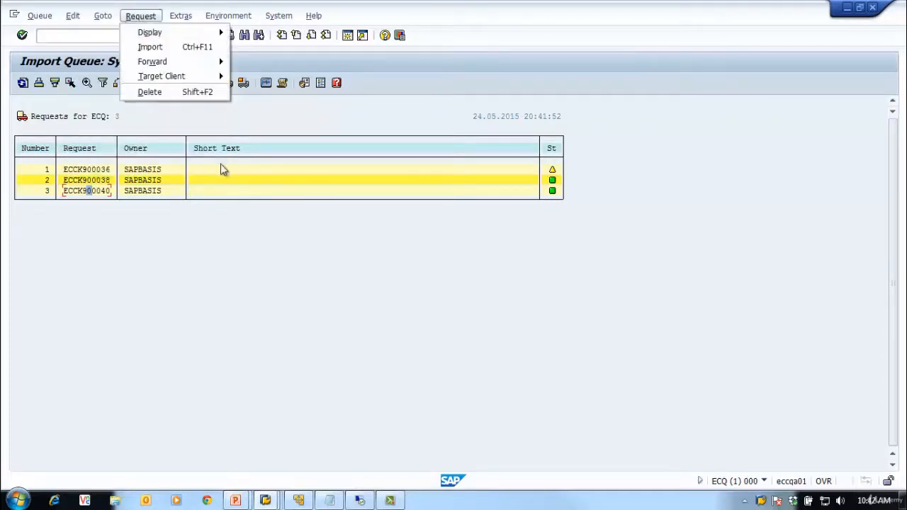
click(253, 118)
click(142, 21)
click(187, 93)
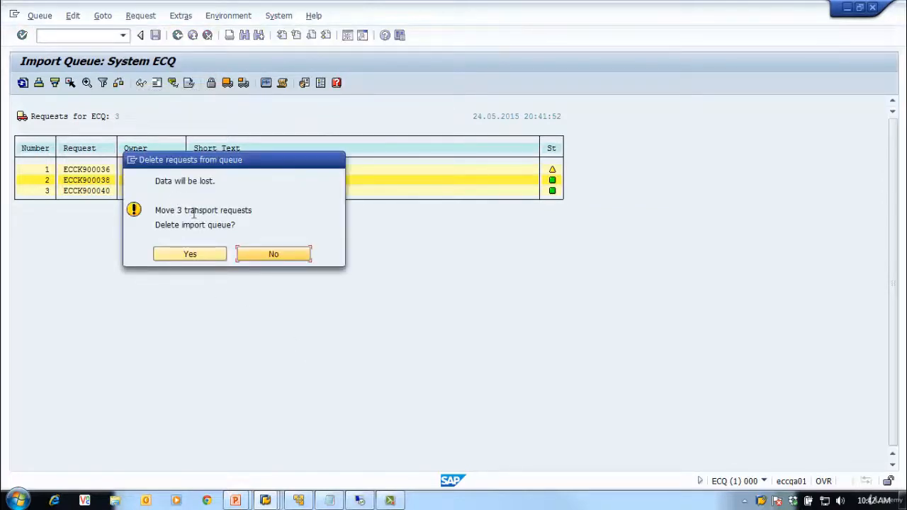
click(185, 253)
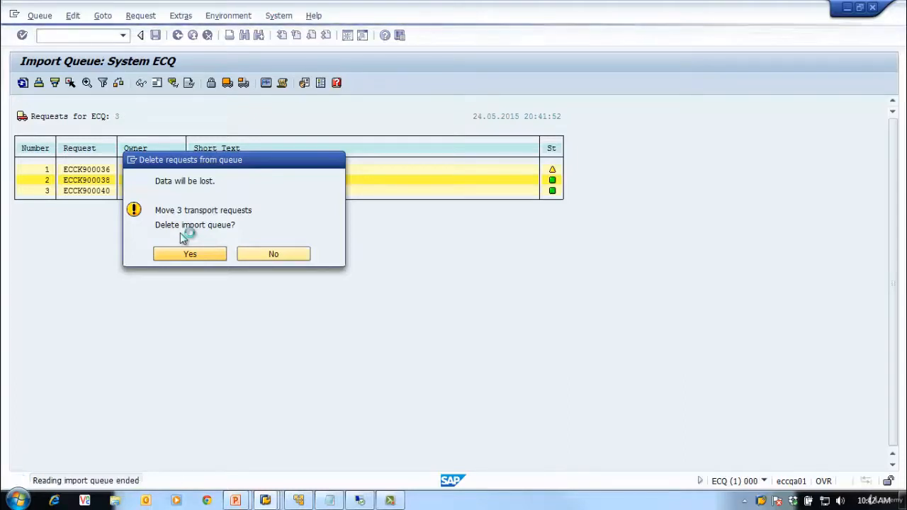
click(23, 83)
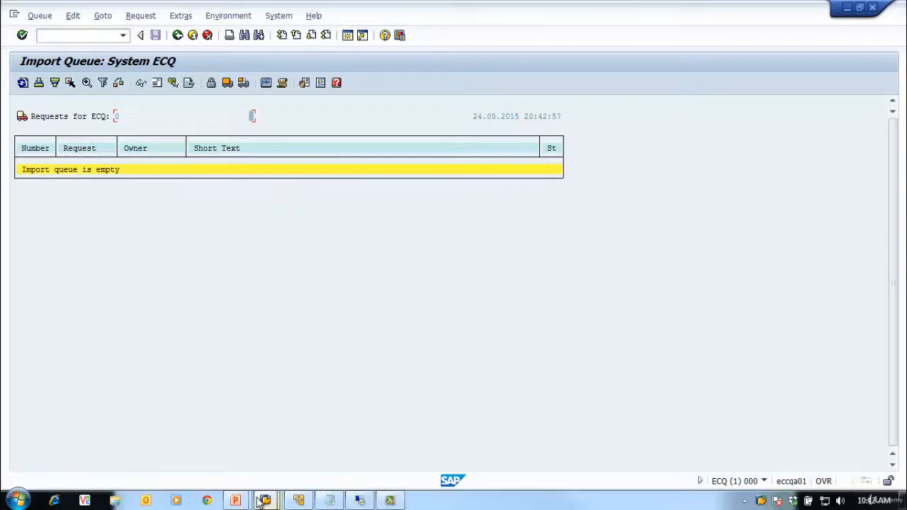
Step: Switch to the ECC6QA virtual machine and open the folder C:\usr\sap\trans\data in Windows Explorer
click(298, 500)
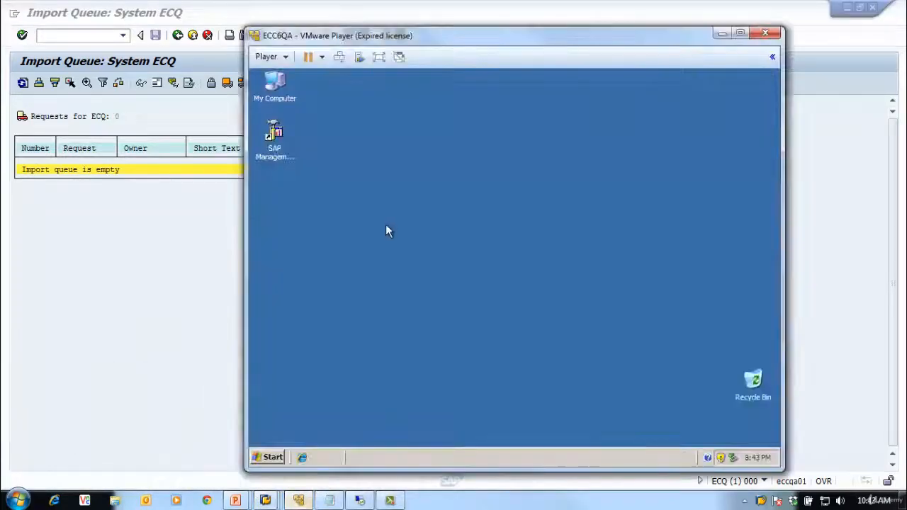
click(272, 458)
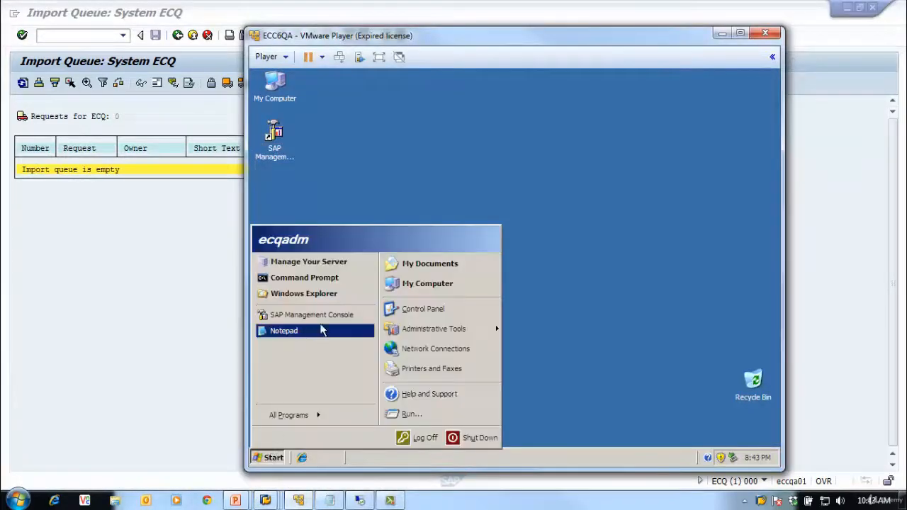
click(332, 301)
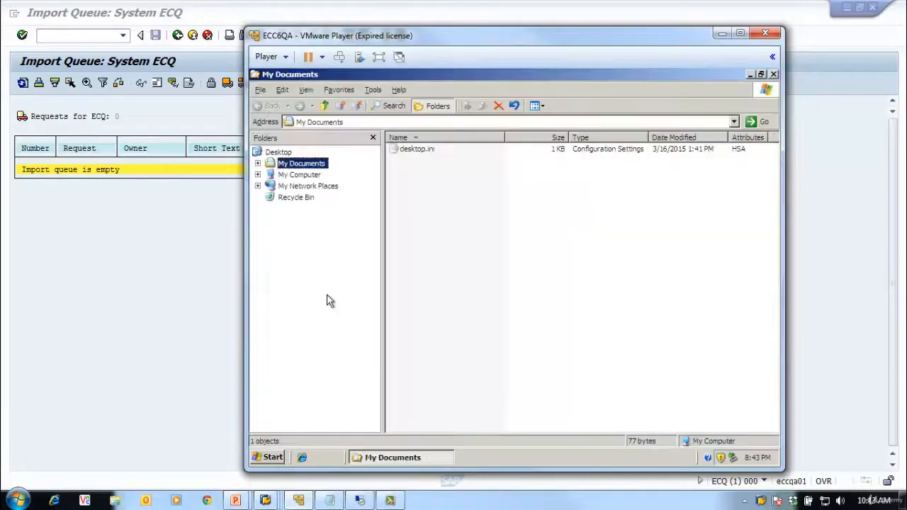
click(312, 176)
click(316, 198)
click(310, 299)
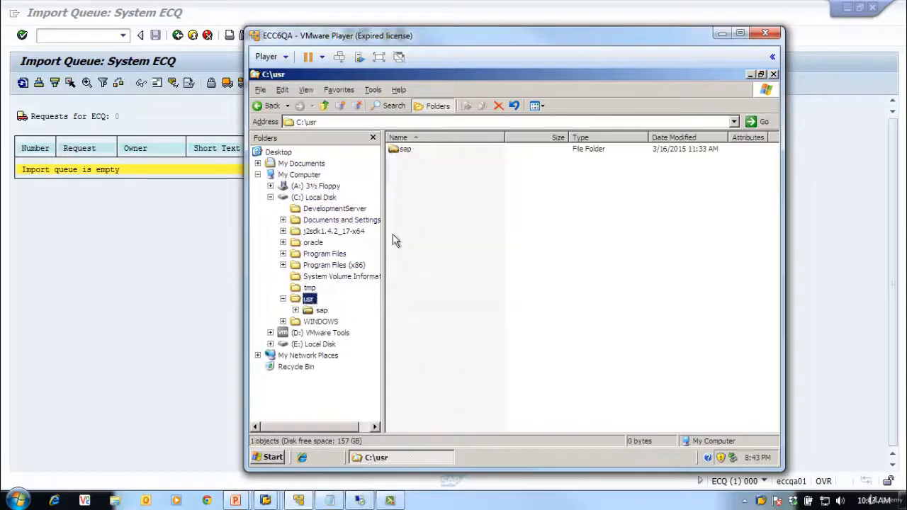
double_click(401, 150)
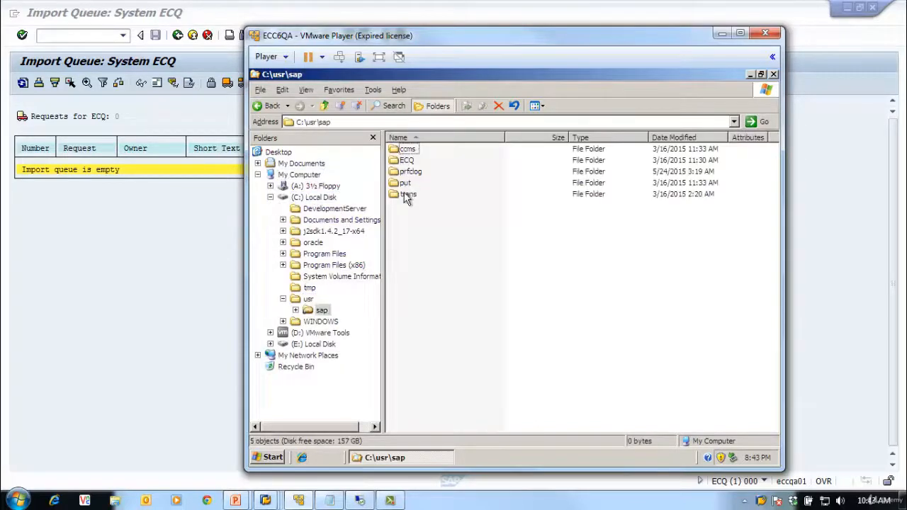
double_click(404, 194)
double_click(402, 184)
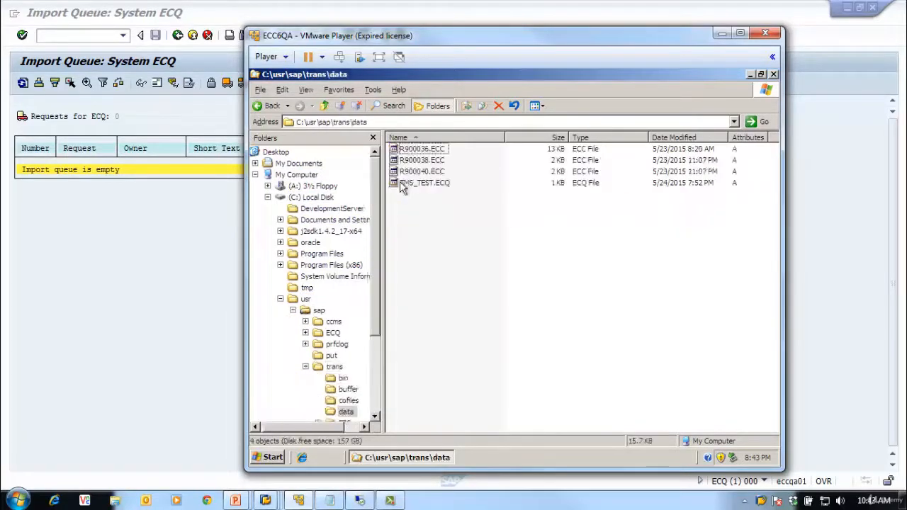
Step: Delete the files R900036.ECC, R900038.ECC and R900040.ECC from the data folder
click(423, 171)
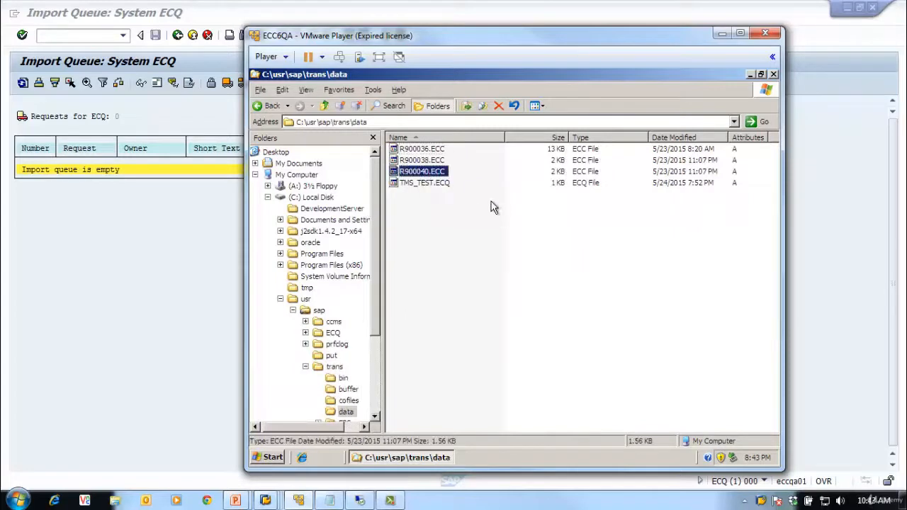
shift+click(431, 160)
shift+click(428, 150)
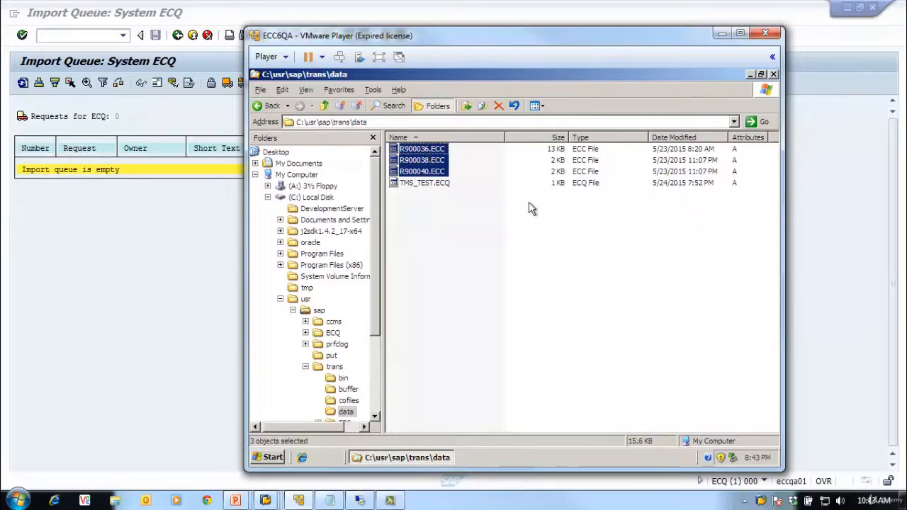
key(Delete)
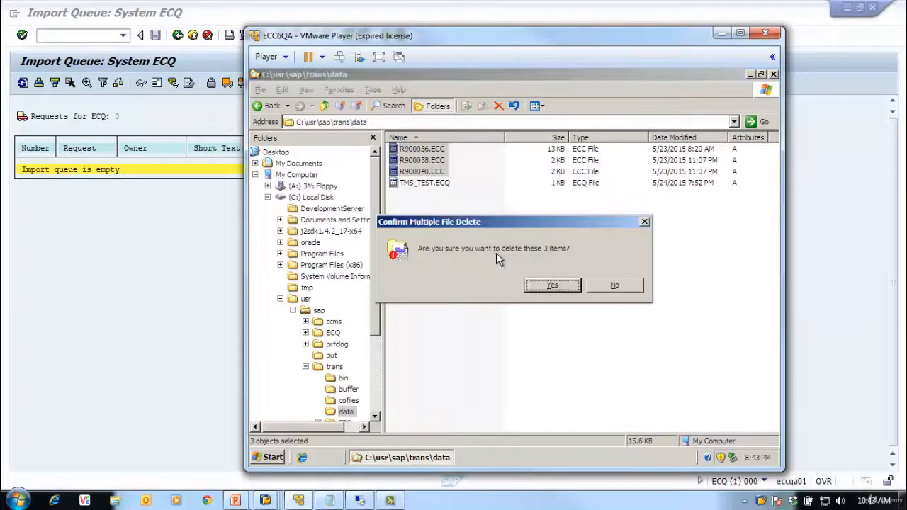
click(545, 286)
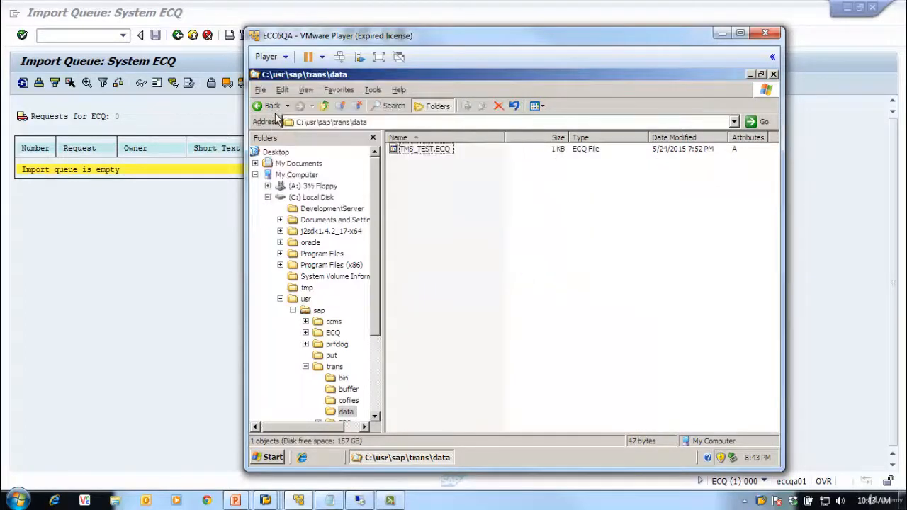
Step: Delete the files K900036.ECC, K900038.ECC and K900040.ECC from the trans folder's cofiles subfolder
click(272, 106)
double_click(410, 171)
click(418, 173)
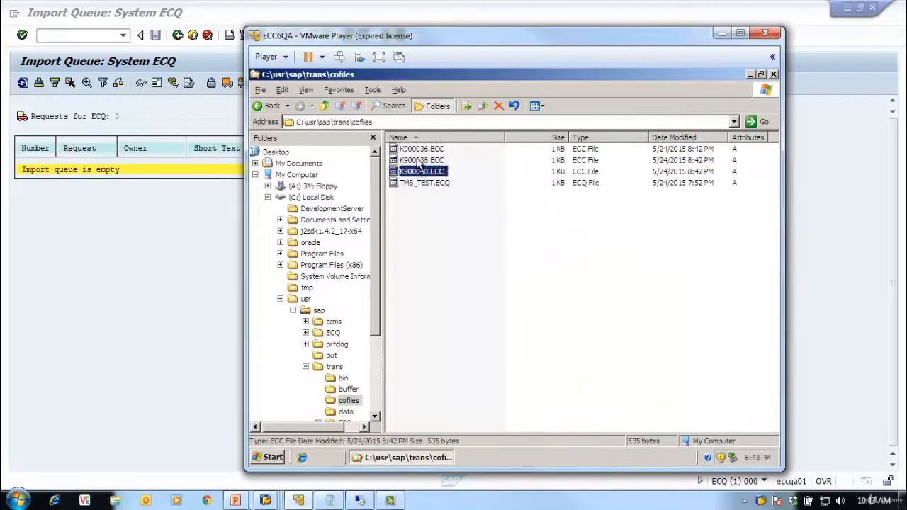
ctrl+click(417, 161)
ctrl+click(414, 150)
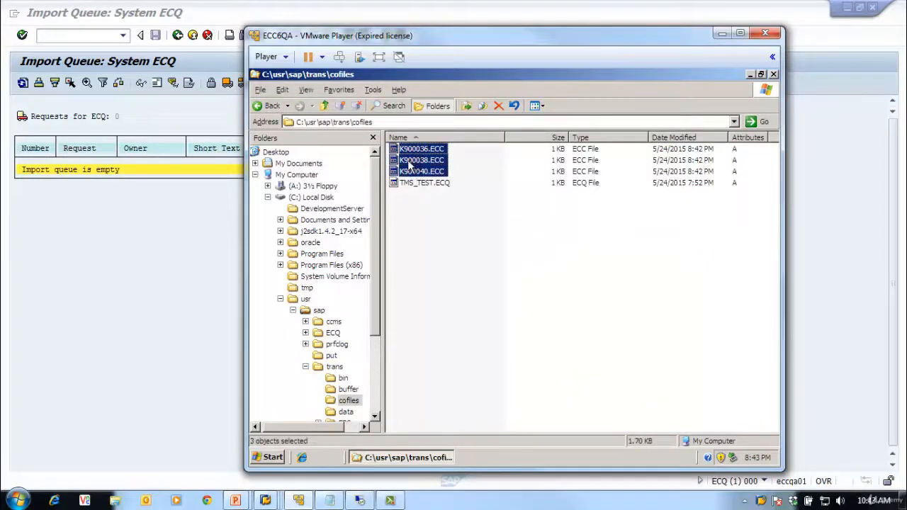
key(Delete)
click(552, 286)
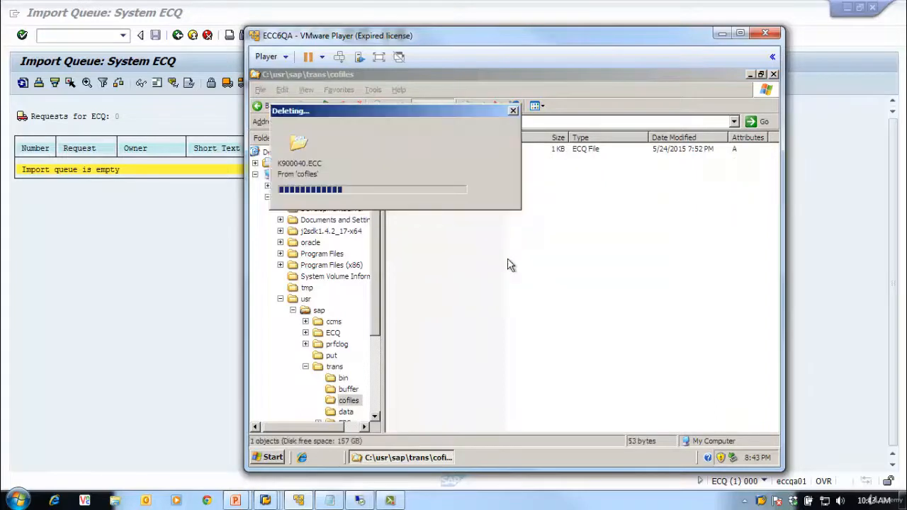
Step: Recheck the data folder, close Windows Explorer and minimize the ECC6QA virtual machine
click(270, 108)
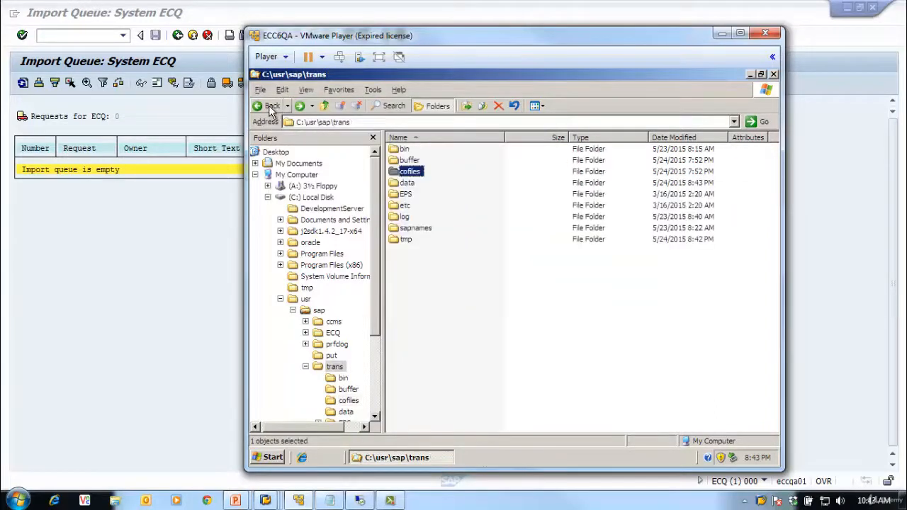
double_click(407, 183)
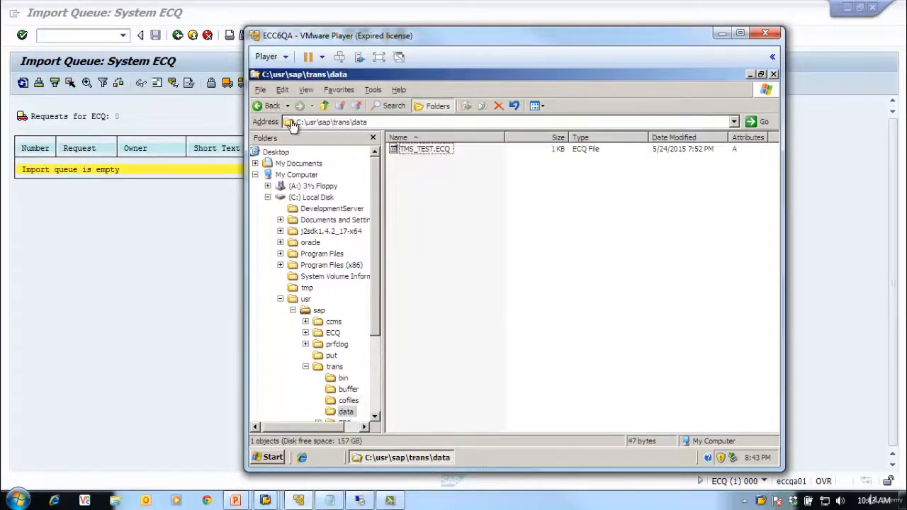
click(257, 106)
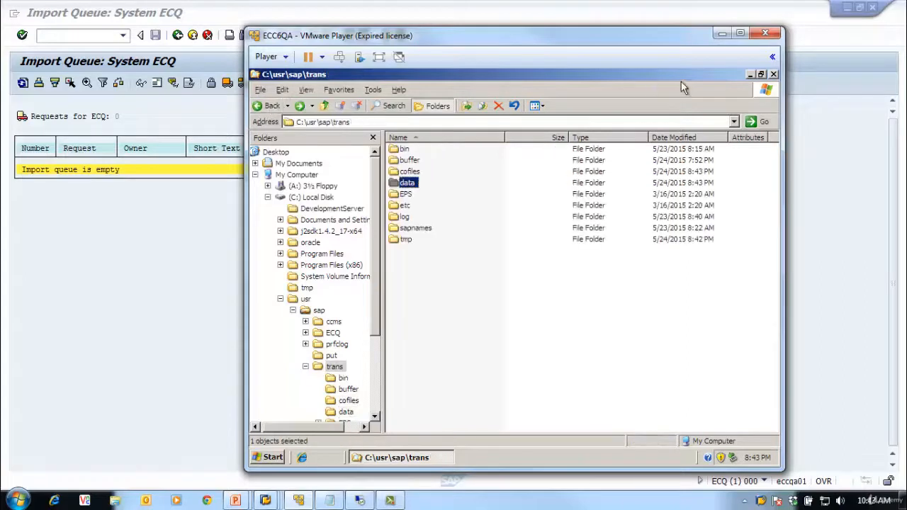
click(773, 74)
click(722, 34)
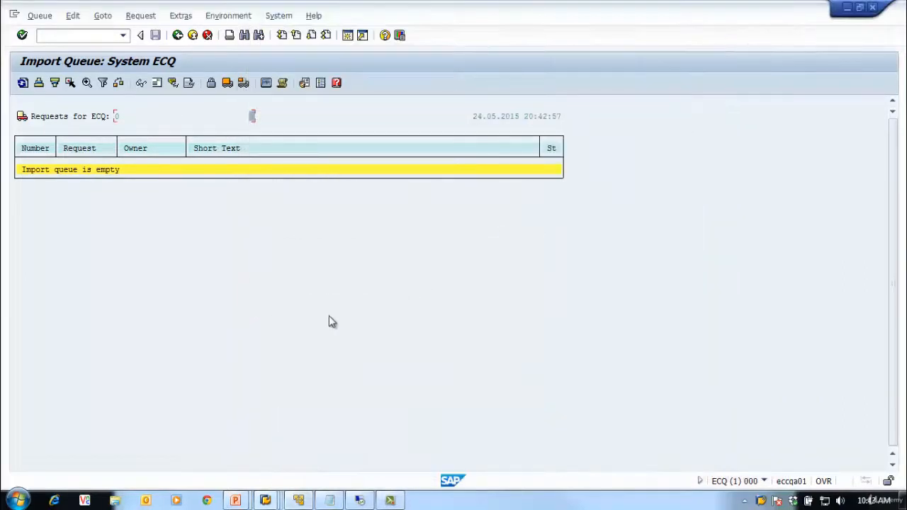
Step: Refresh the ECQ import queue and return to the display of request ECCK900018 in system ECC
click(22, 83)
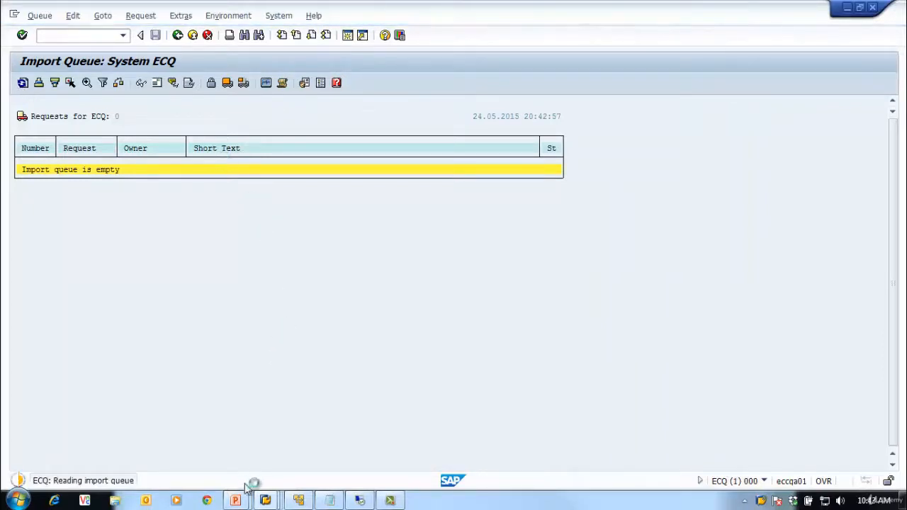
mouse_move(265, 499)
click(346, 459)
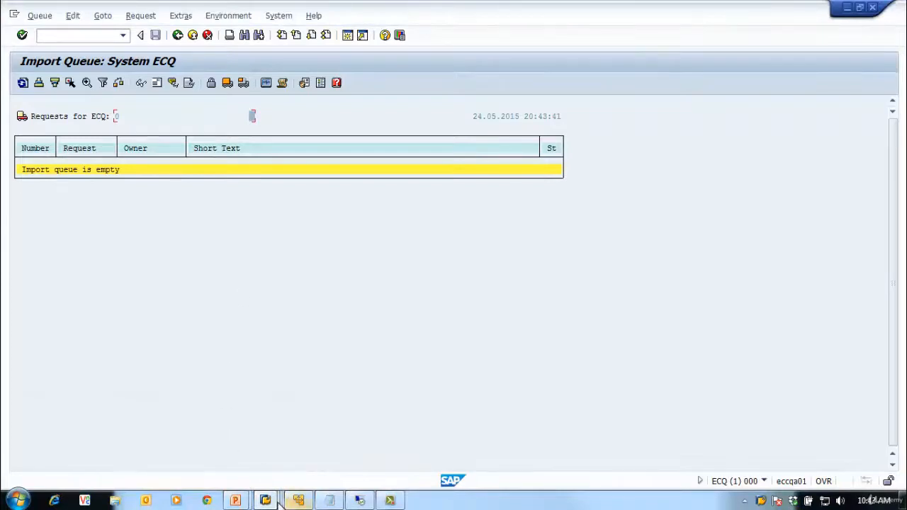
mouse_move(265, 499)
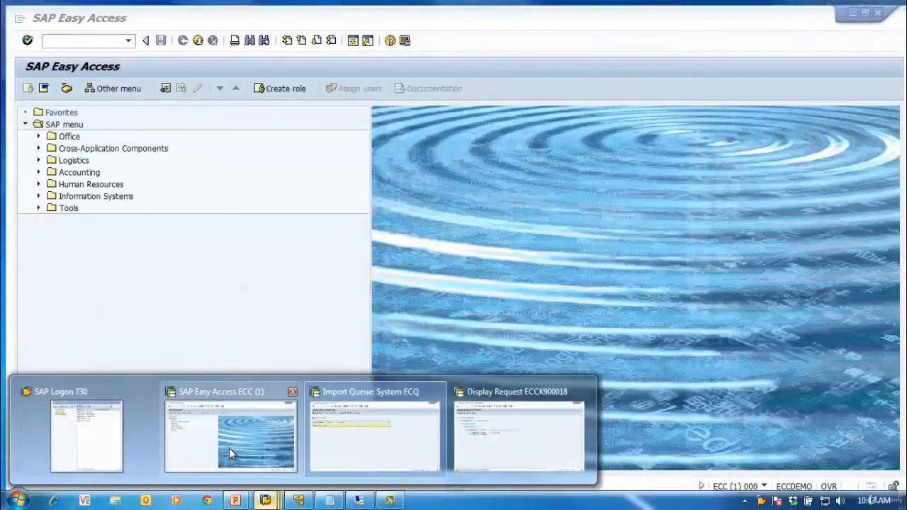
click(229, 447)
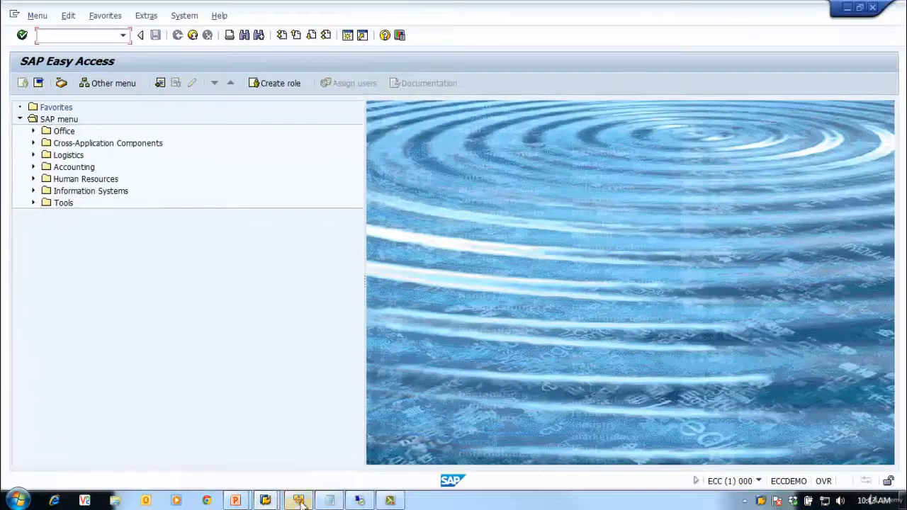
click(265, 498)
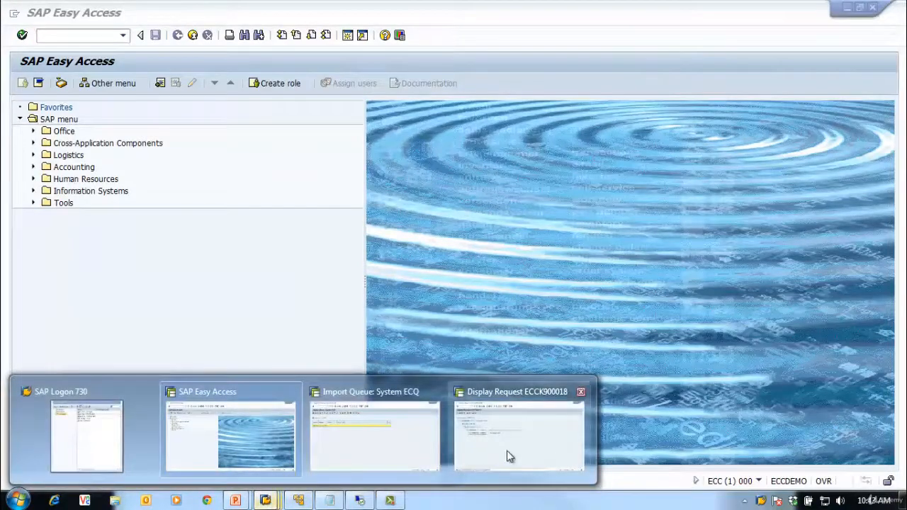
click(508, 457)
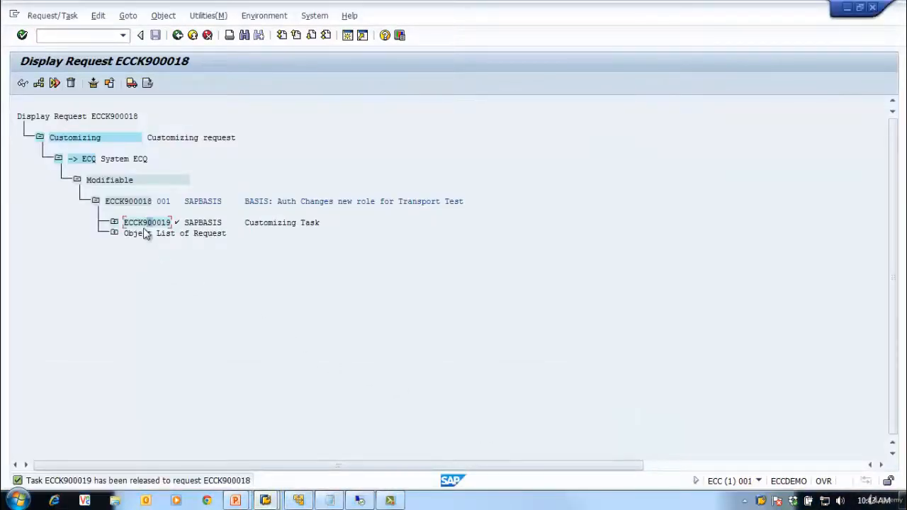
Step: Check the ECC server's data folder in the remote desktop session, and release request ECCK900018 in system ECC
click(142, 204)
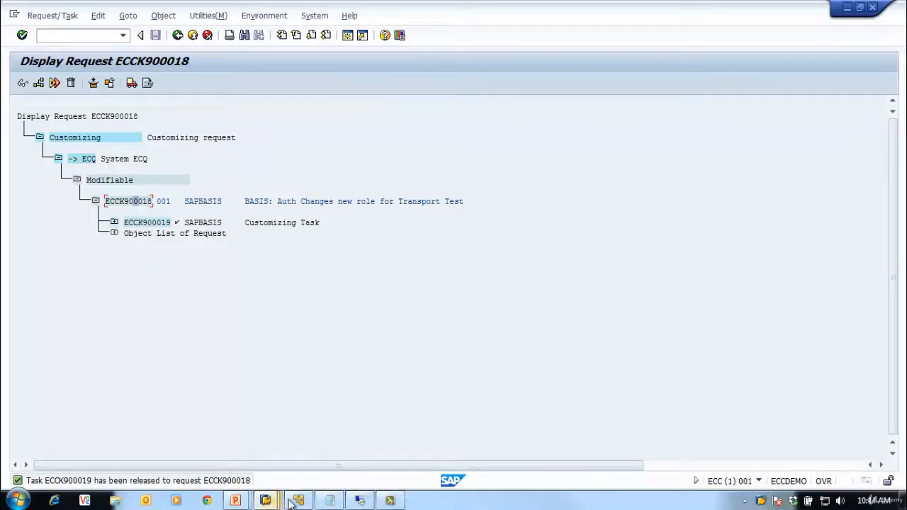
click(369, 503)
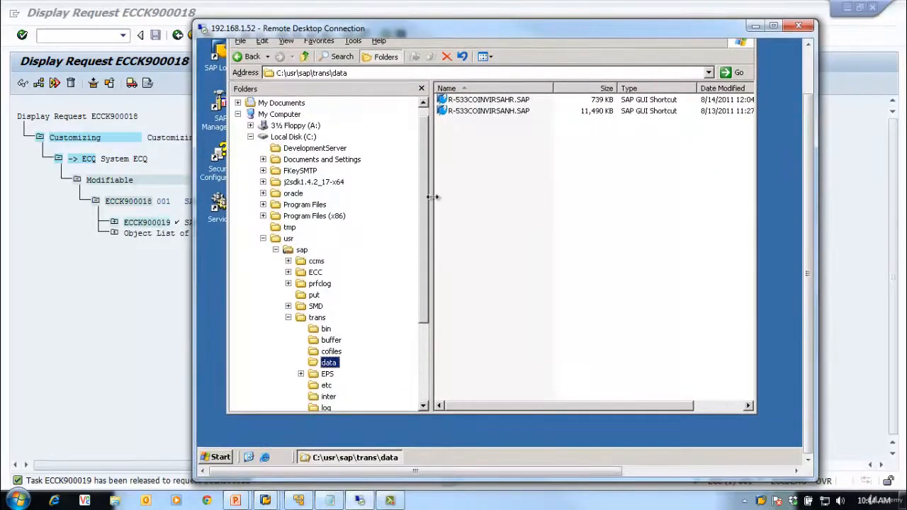
scroll(425, 185, up, 1)
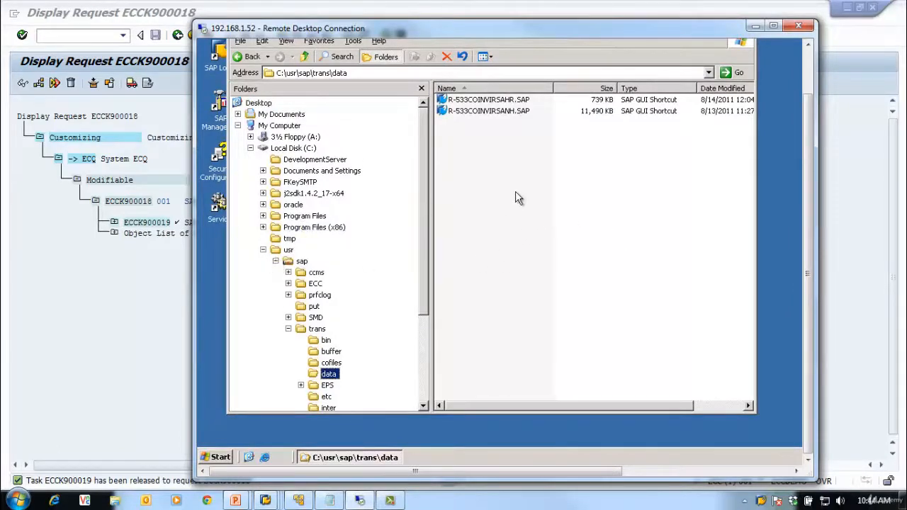
click(99, 296)
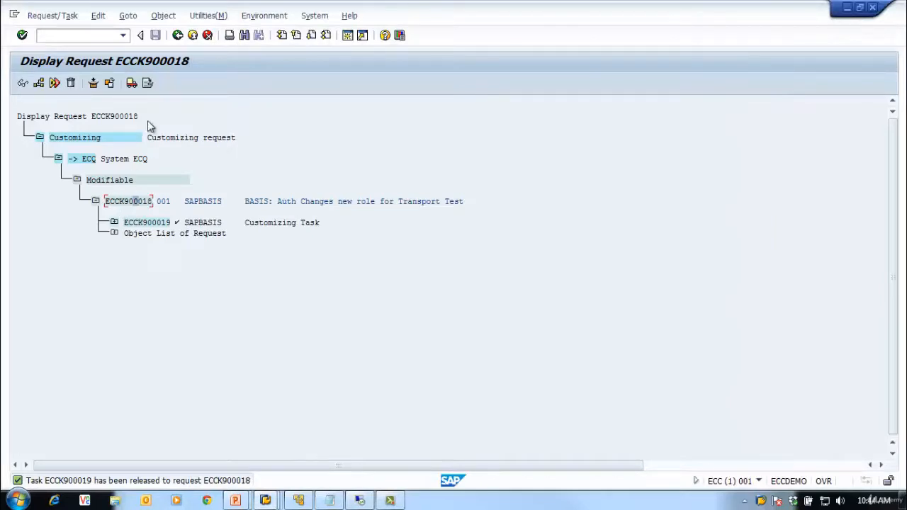
click(131, 82)
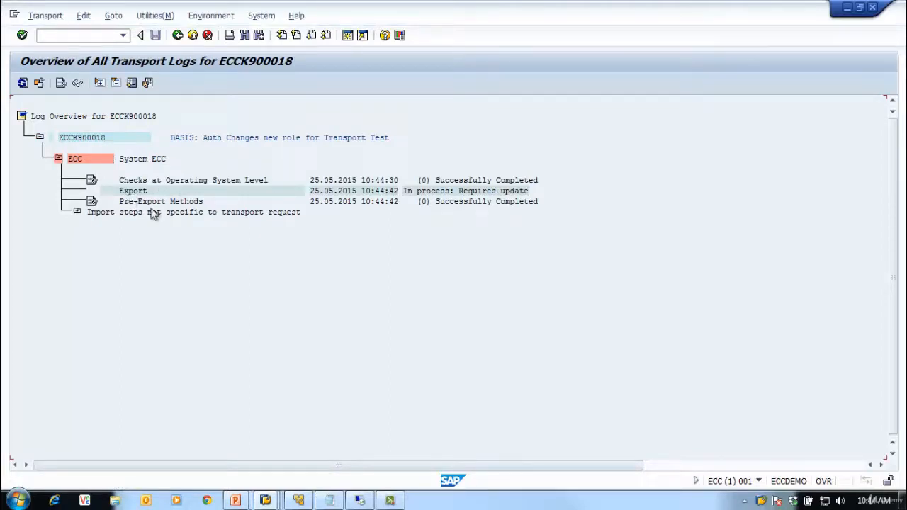
Step: Check the ECC server's data folder again, refresh the transport log overview and expand the ECQ system node
click(360, 500)
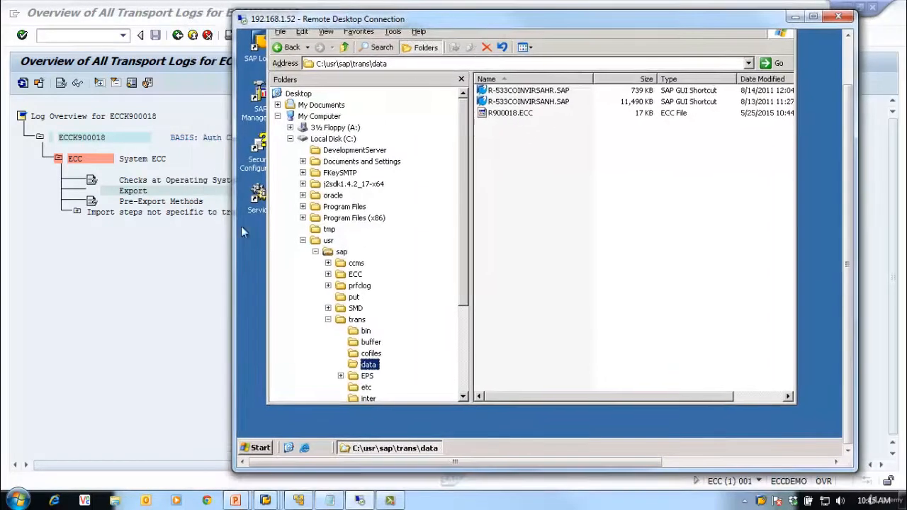
click(191, 267)
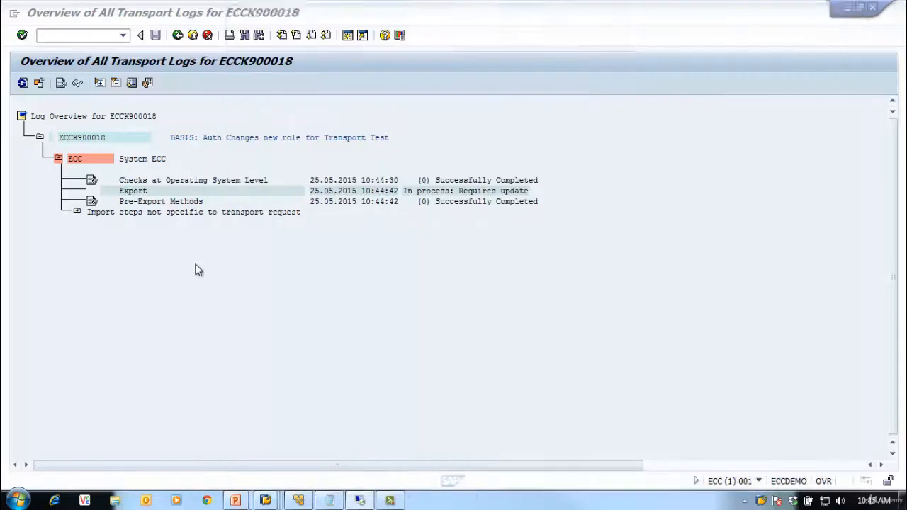
click(22, 83)
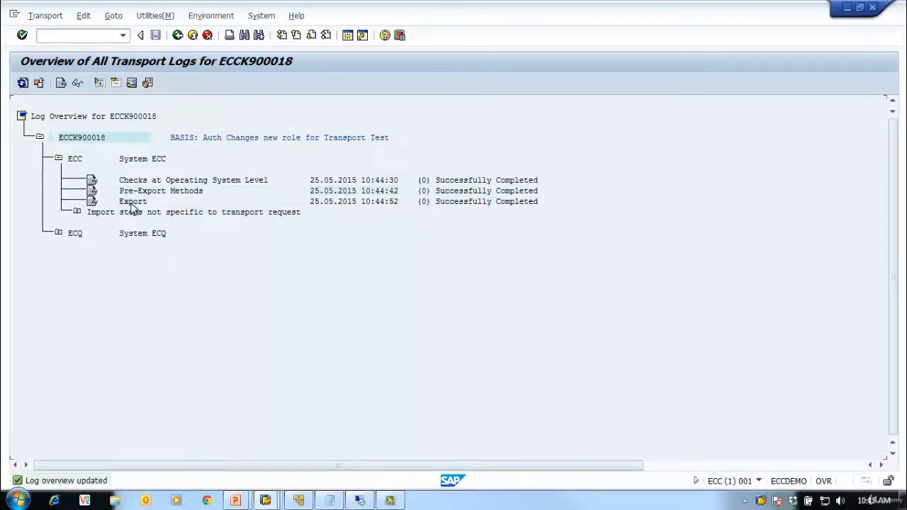
click(59, 233)
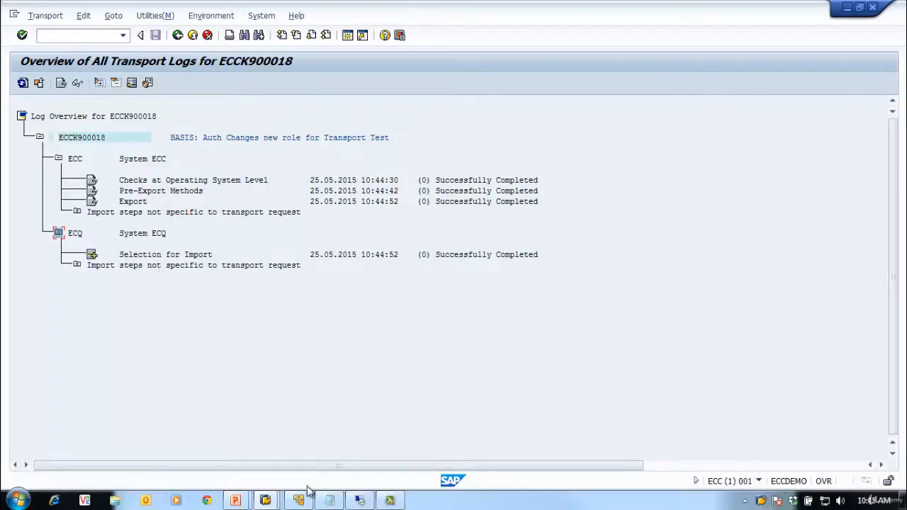
Step: Examine the exported files of request ECCK900018 in the ECC server's trans subfolders data and cofiles
click(363, 501)
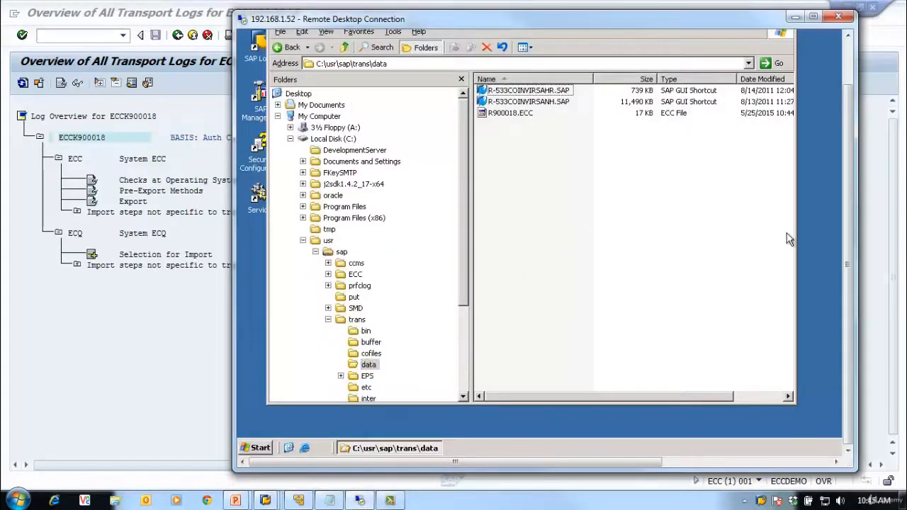
drag(844, 282, 844, 255)
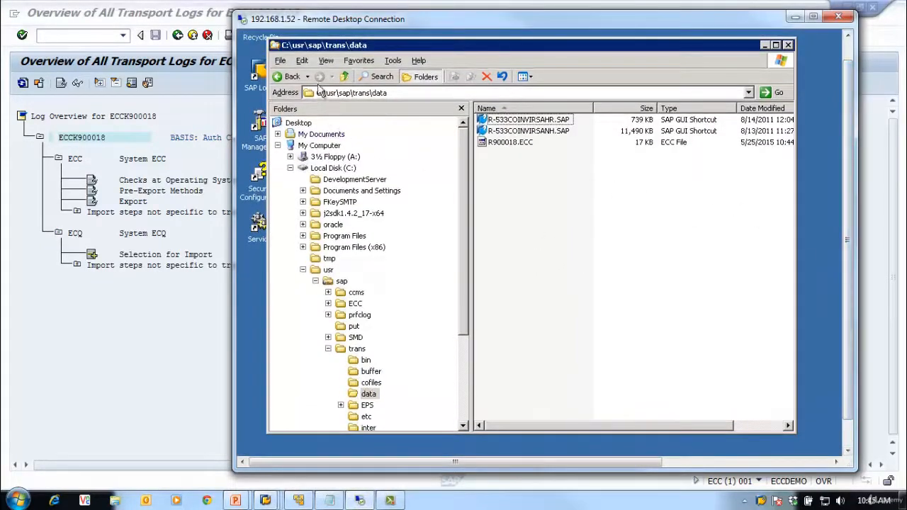
mouse_move(504, 145)
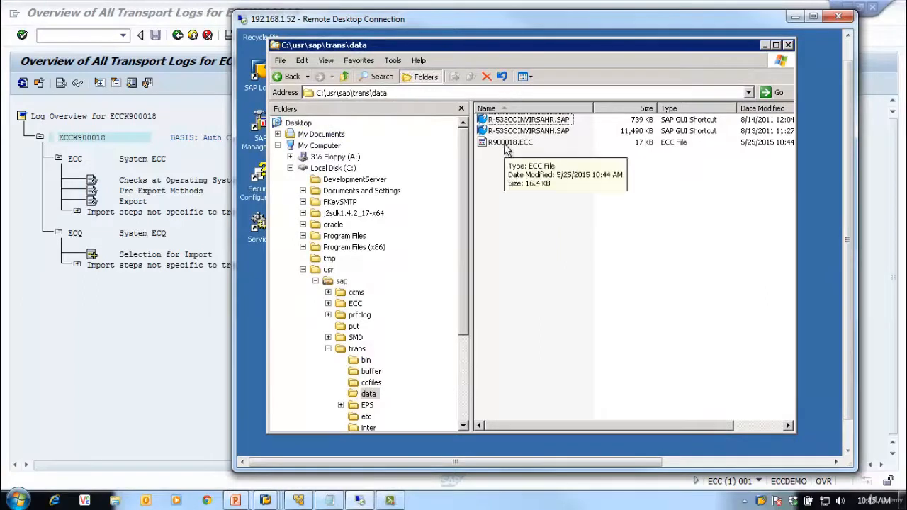
click(285, 76)
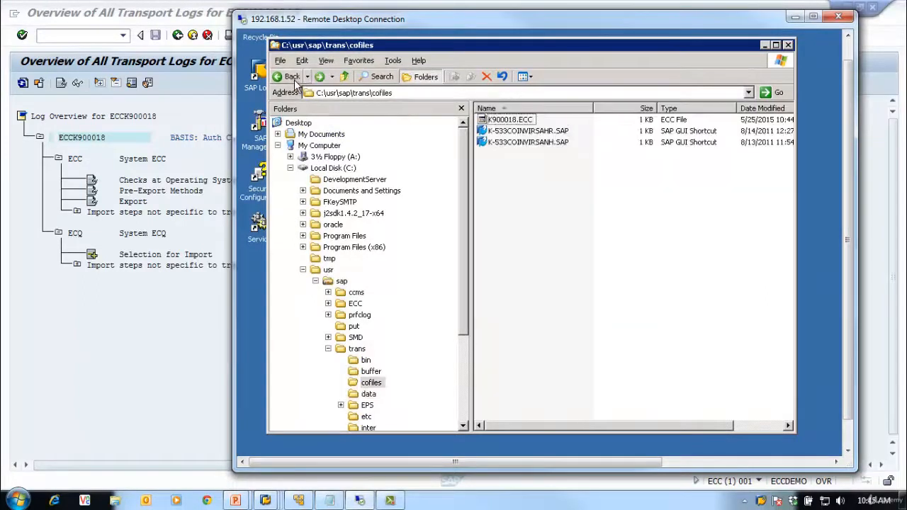
click(285, 78)
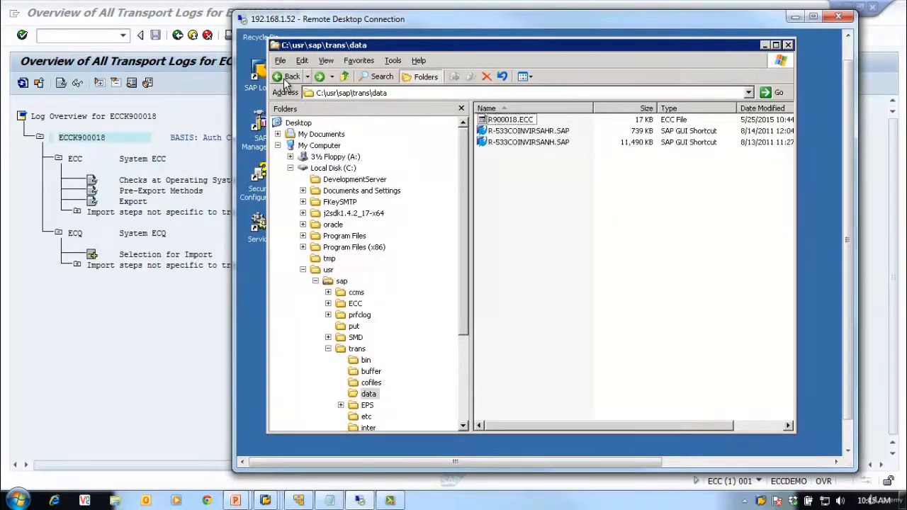
click(285, 78)
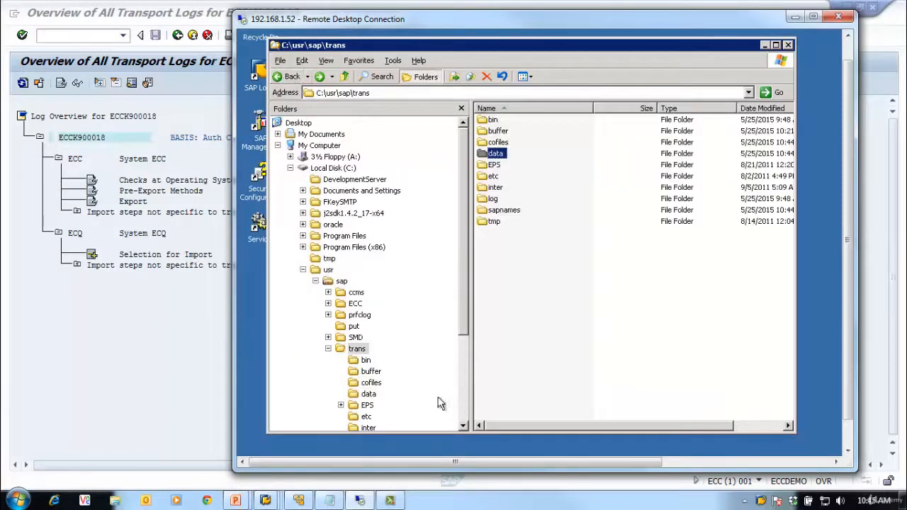
double_click(490, 144)
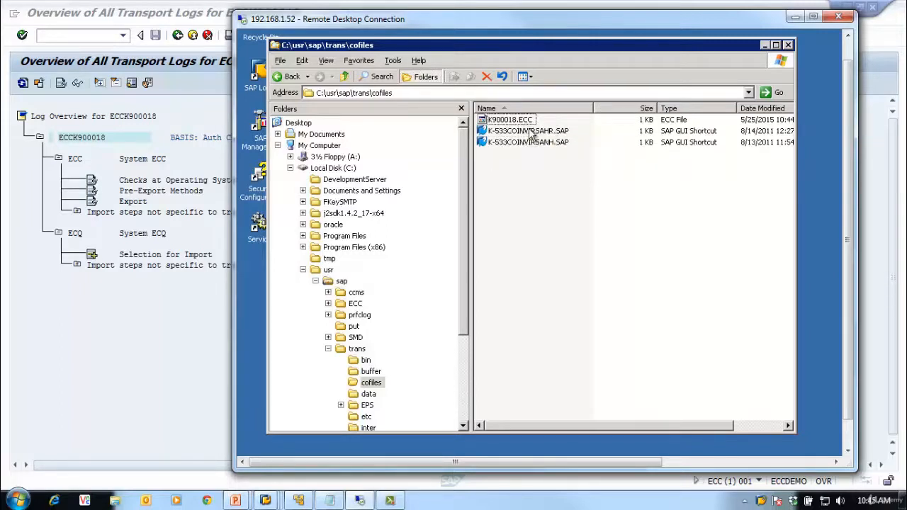
click(277, 76)
double_click(496, 153)
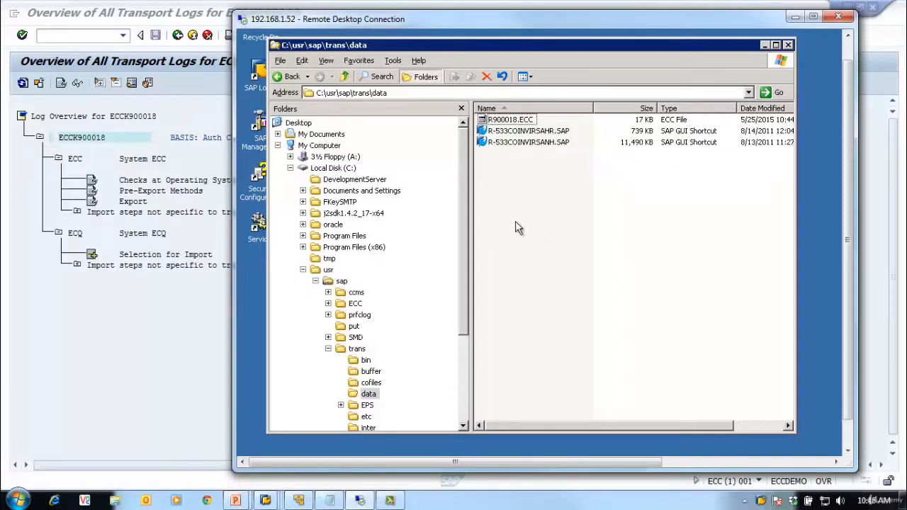
click(291, 77)
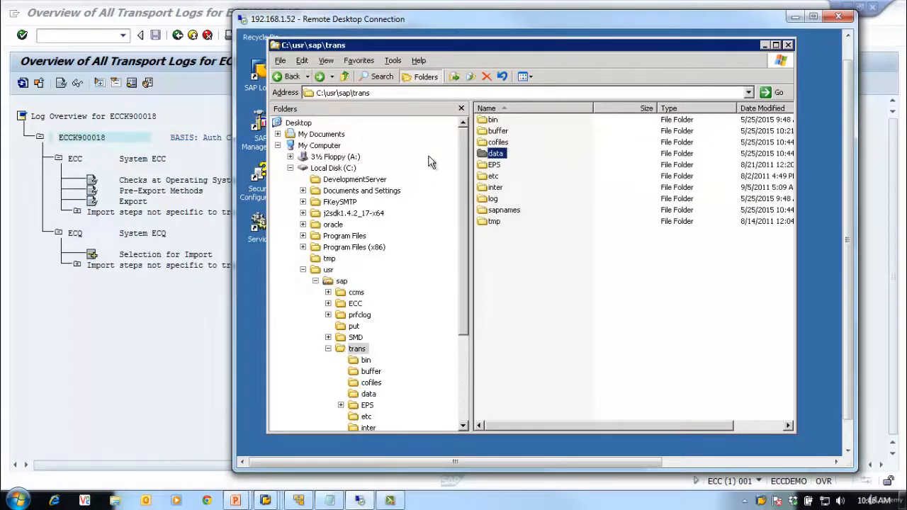
double_click(497, 143)
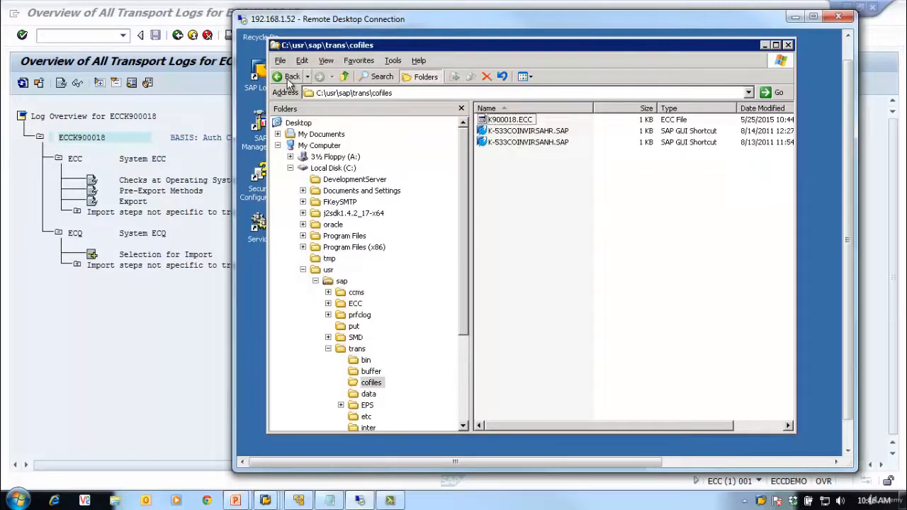
click(283, 76)
double_click(493, 154)
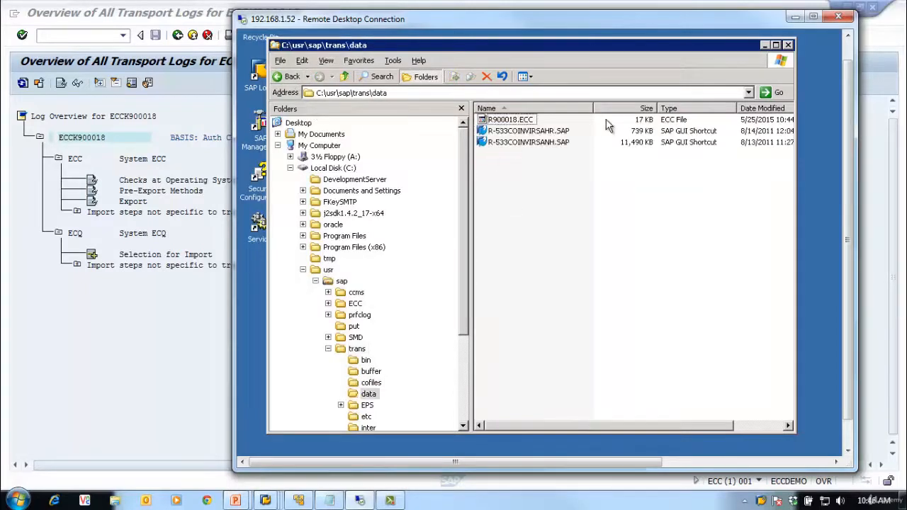
click(287, 76)
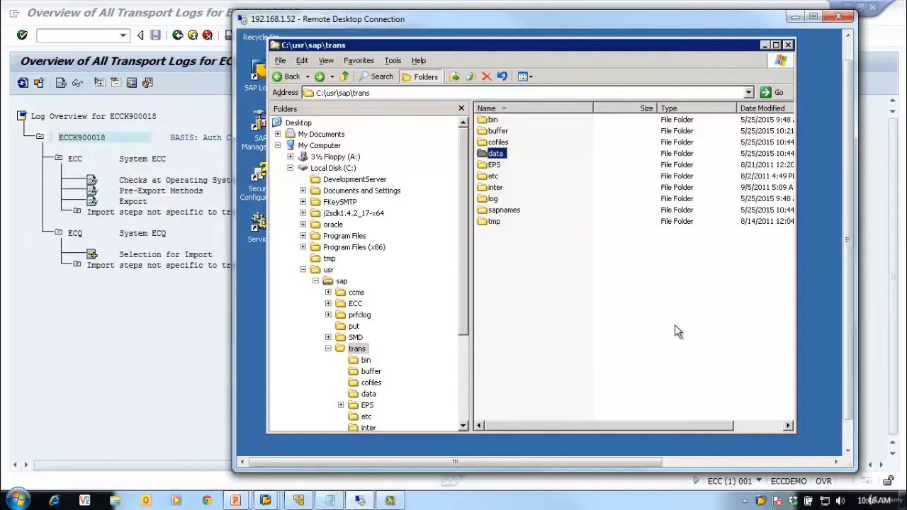
Step: Return to the transport log overview of ECCK900018 and refresh it
click(50, 316)
click(21, 83)
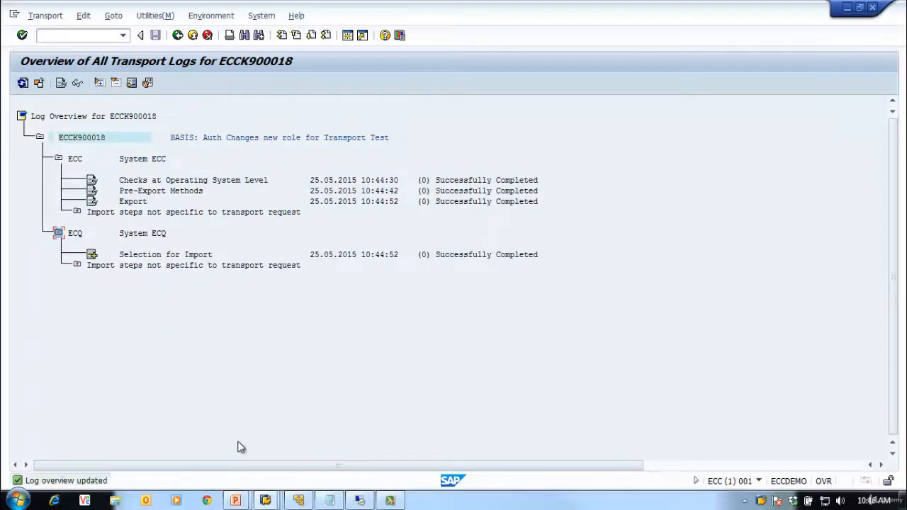
mouse_move(359, 503)
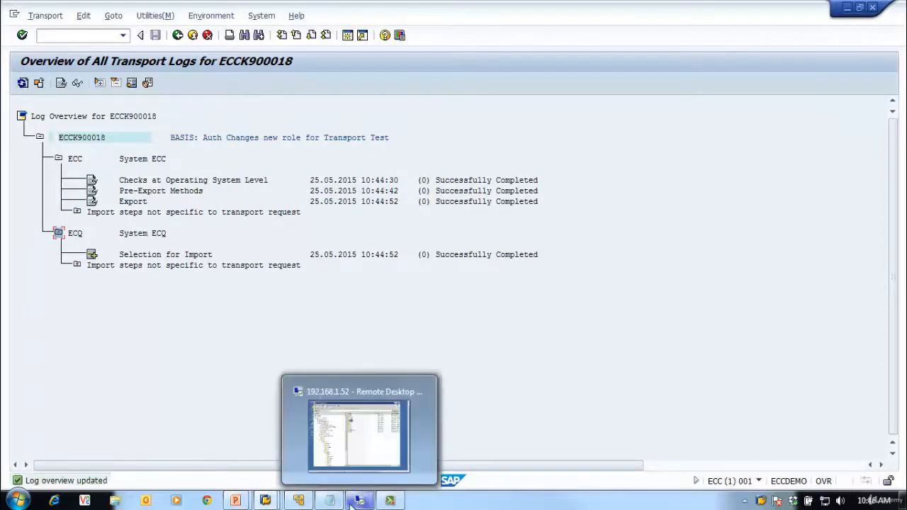
Step: Refresh the ECQ import queue and transfer the transport files of request ECCK900018 from it
mouse_move(299, 500)
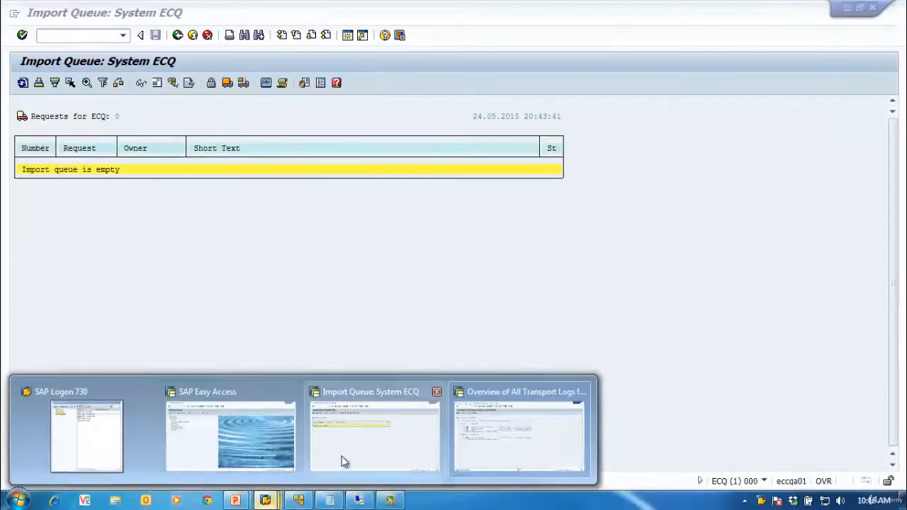
click(339, 456)
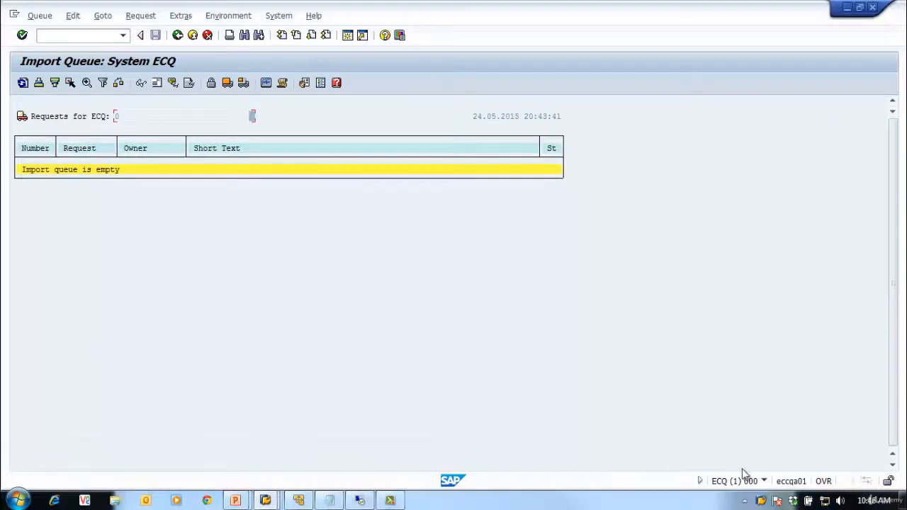
click(22, 82)
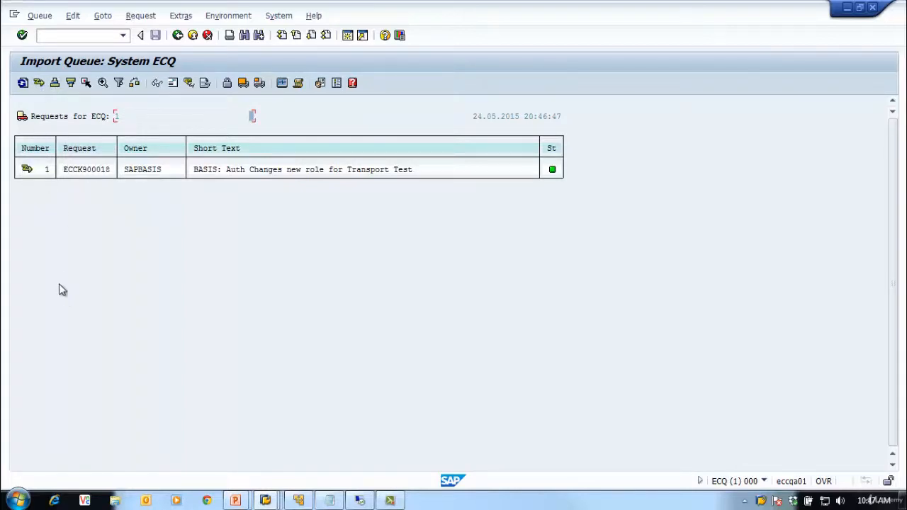
click(38, 82)
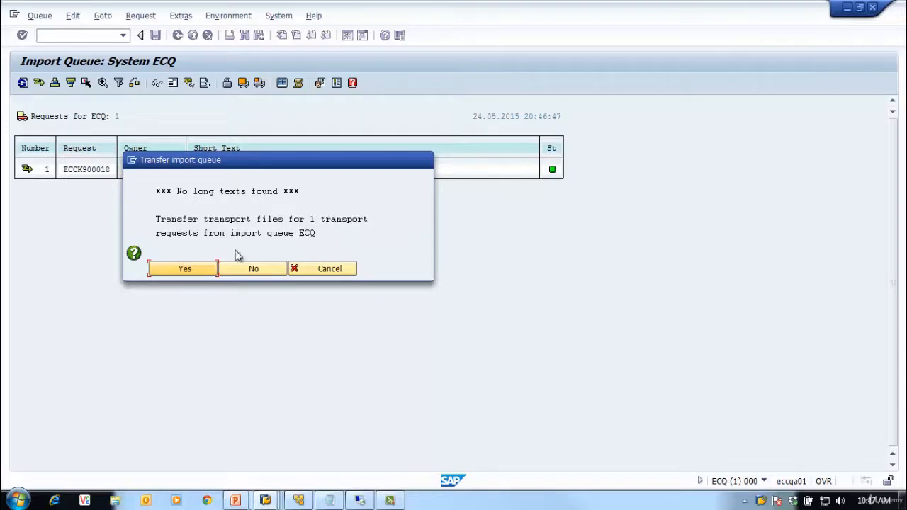
click(200, 274)
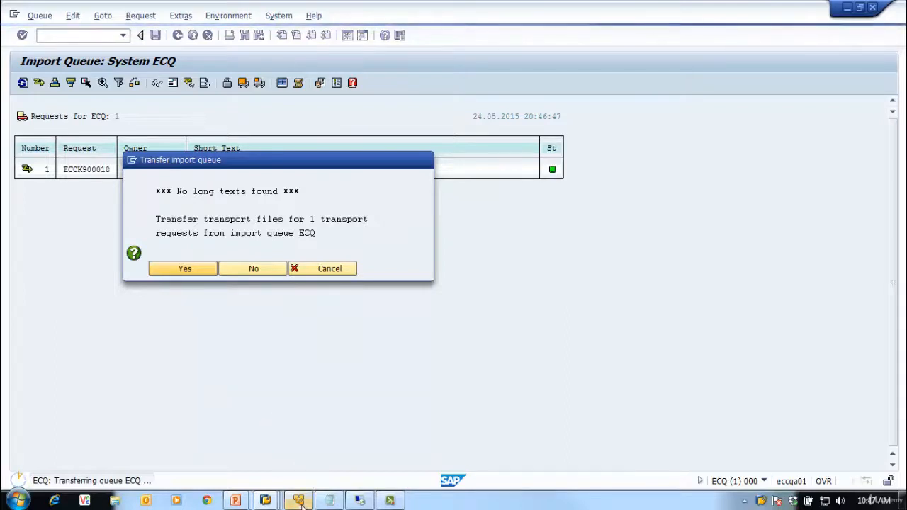
Step: Switch to the ECC6QA virtual machine in VMware Player and browse to the folder C:\usr\sap\trans
mouse_move(299, 500)
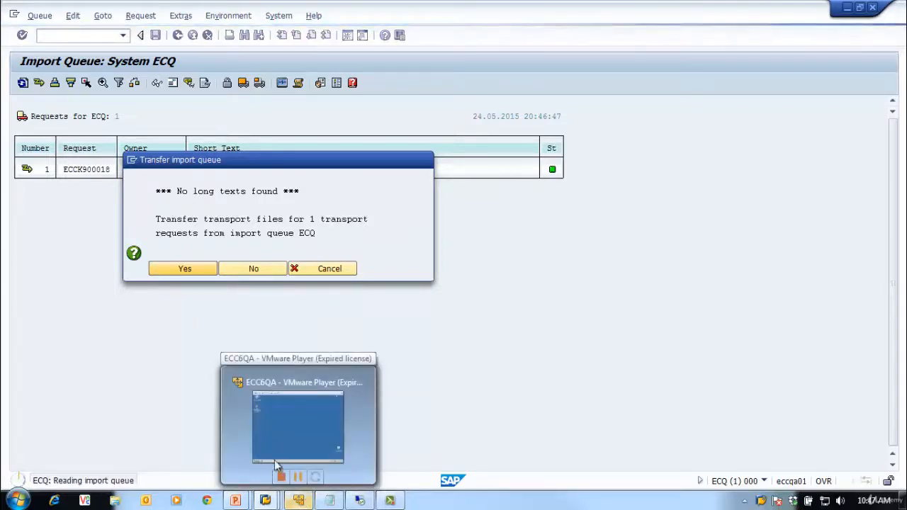
click(292, 453)
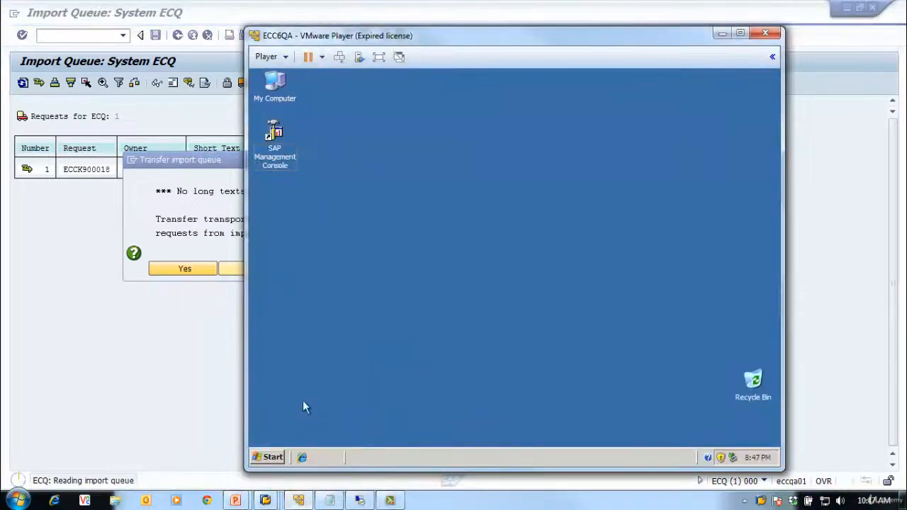
drag(460, 42, 506, 34)
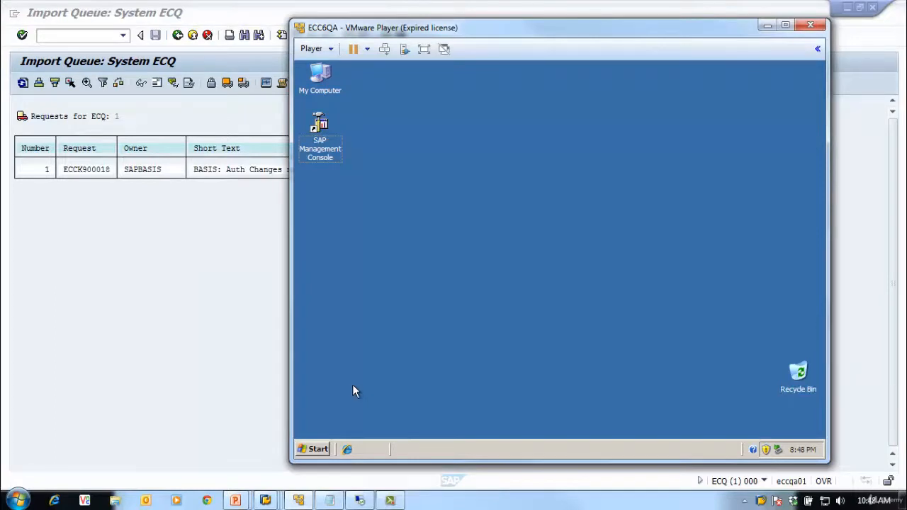
click(319, 449)
click(376, 286)
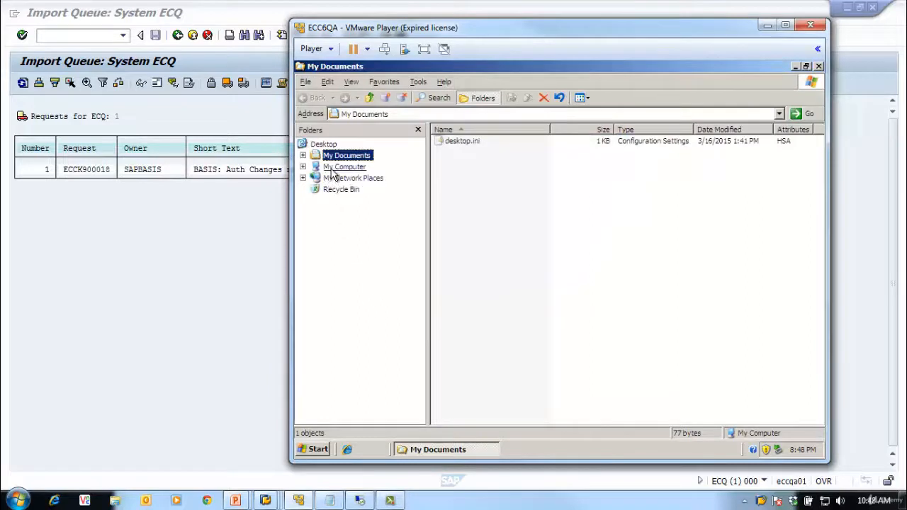
click(302, 167)
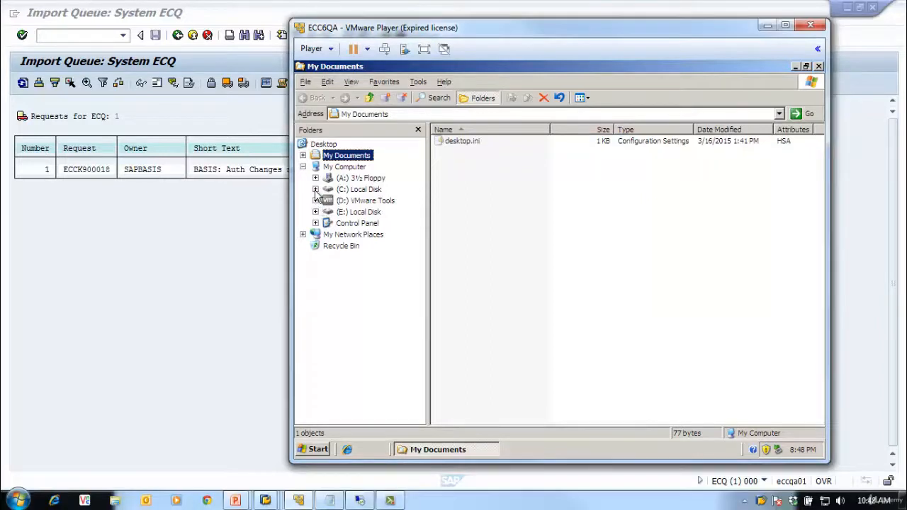
click(315, 189)
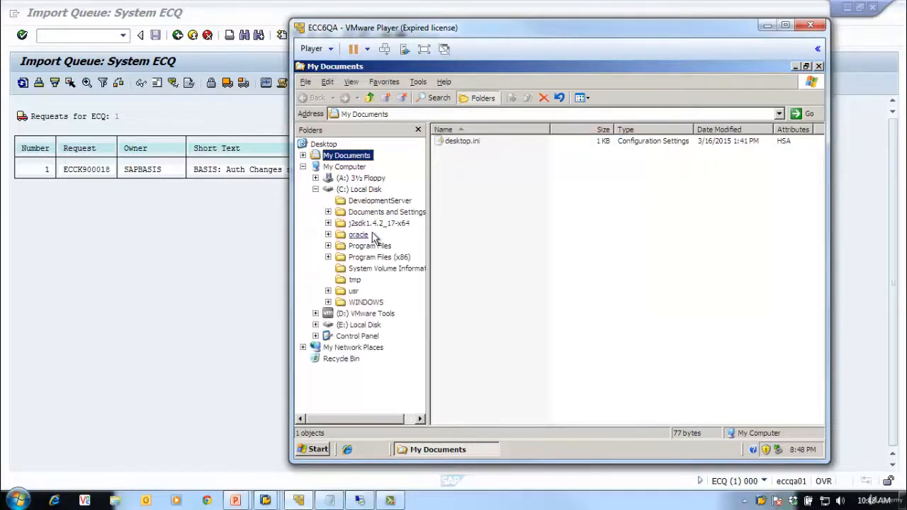
click(355, 291)
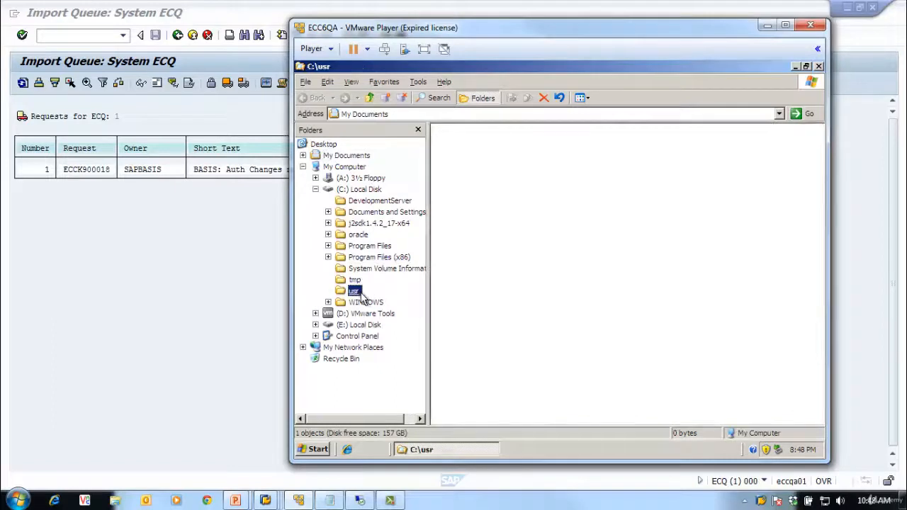
click(373, 306)
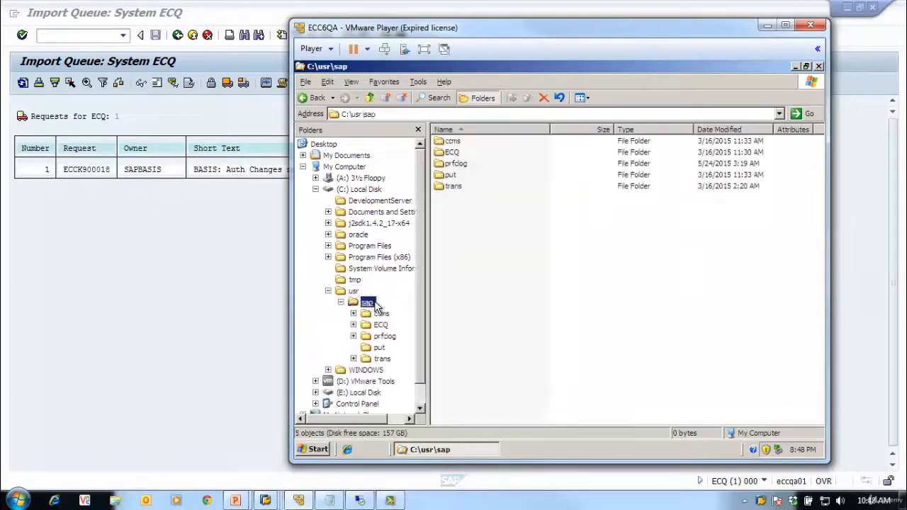
double_click(451, 187)
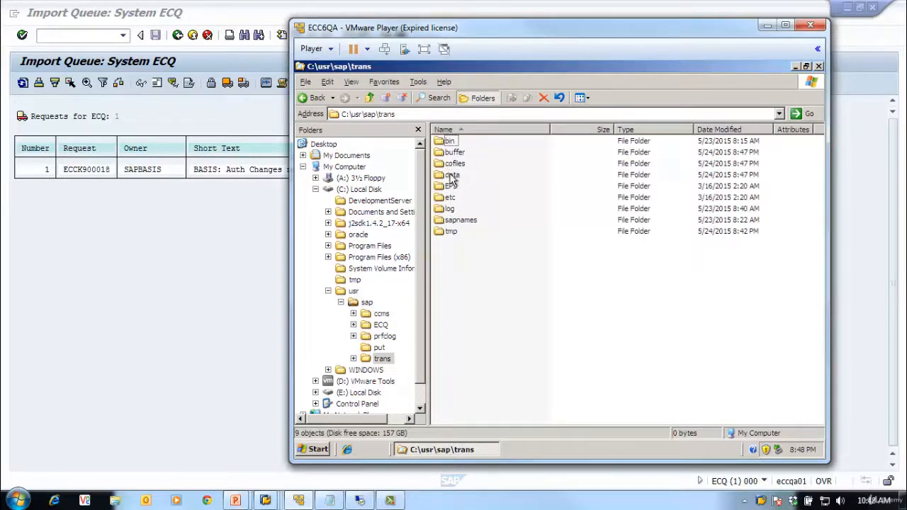
Step: Check the cofiles and data subfolders on the ECQ server for the transferred files of request ECCK900018
double_click(453, 163)
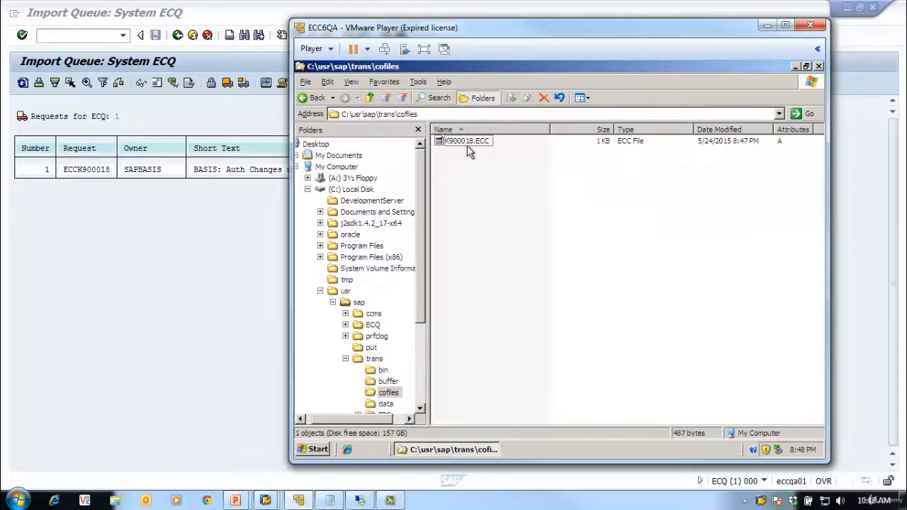
click(311, 99)
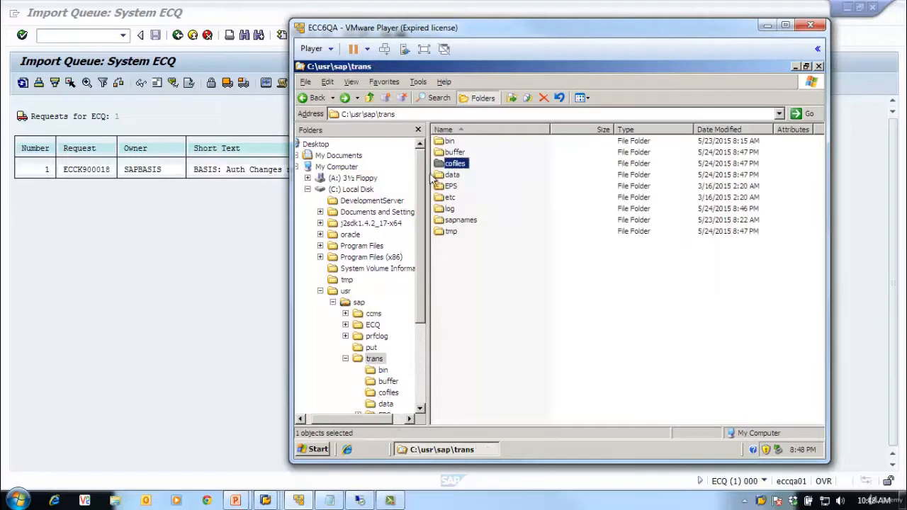
double_click(450, 175)
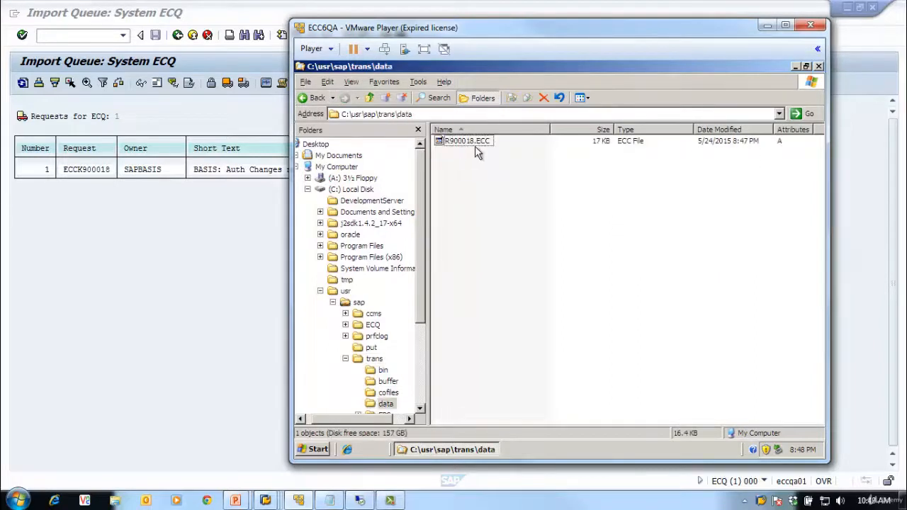
click(314, 98)
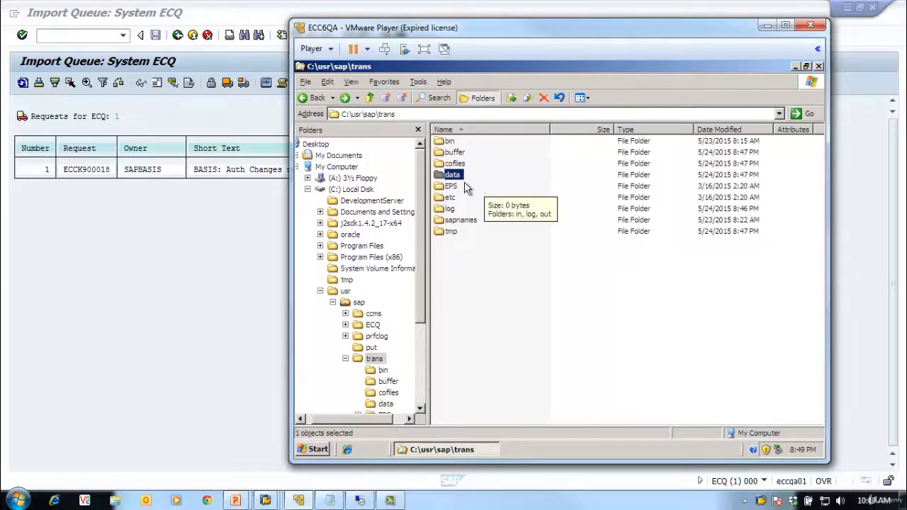
Step: Switch back to the ECQ SAP session and open the SAP directories overview with transaction AL11
click(219, 184)
click(67, 39)
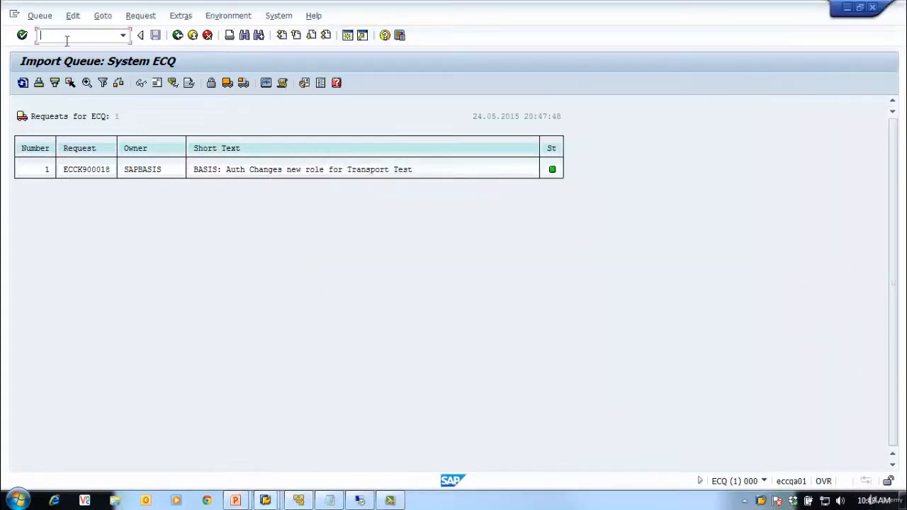
text(/na)
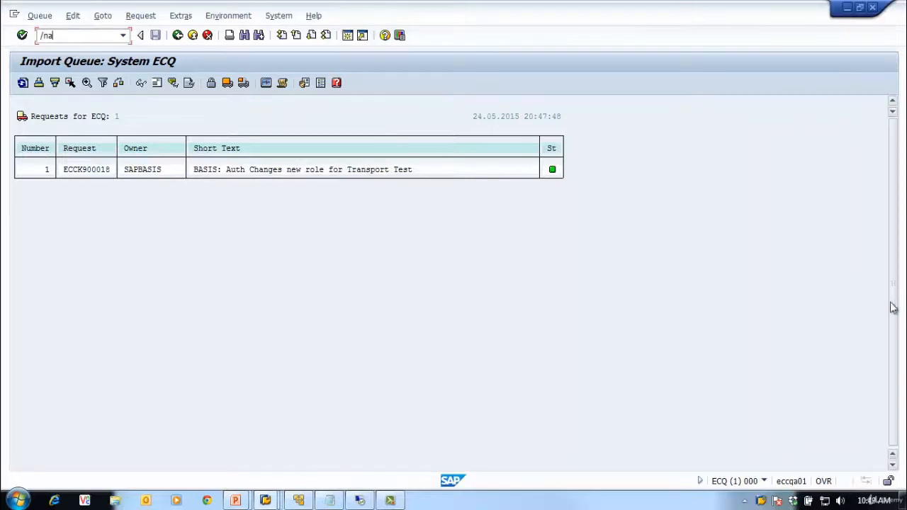
key(Return)
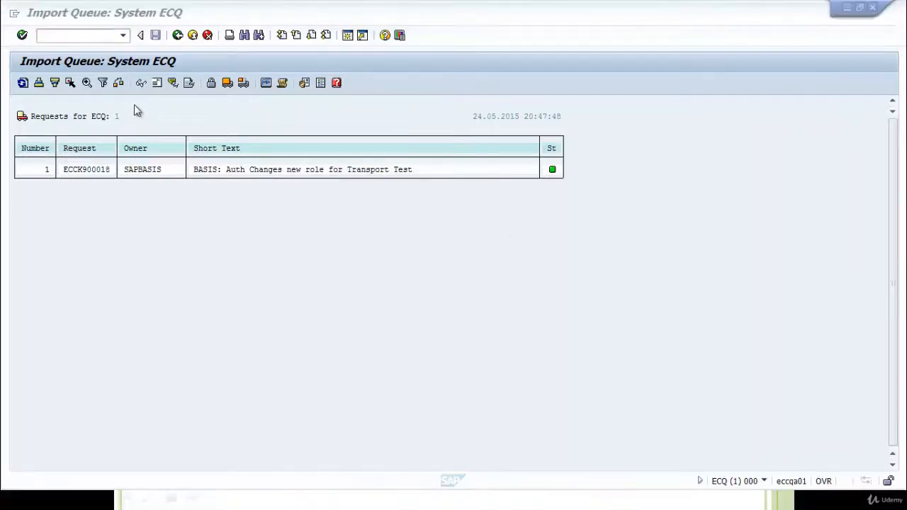
click(70, 35)
text(/na)
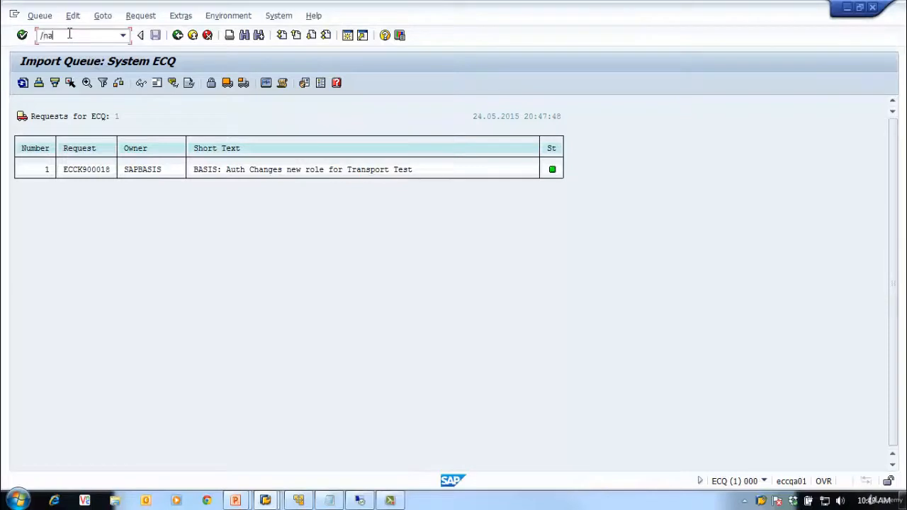
text(l11)
key(Return)
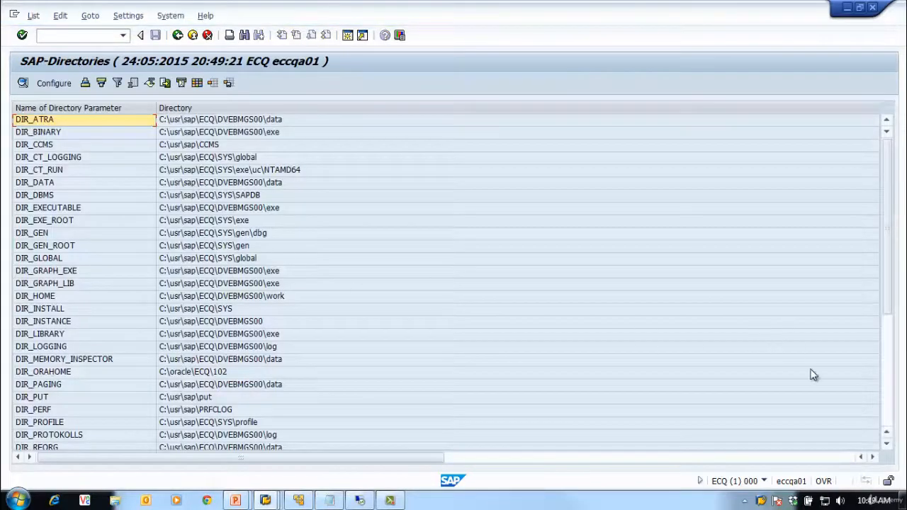
Step: Examine the data subfolder of the DIR_TRANS directory for the transferred file, and return to the directory list
drag(886, 275, 894, 351)
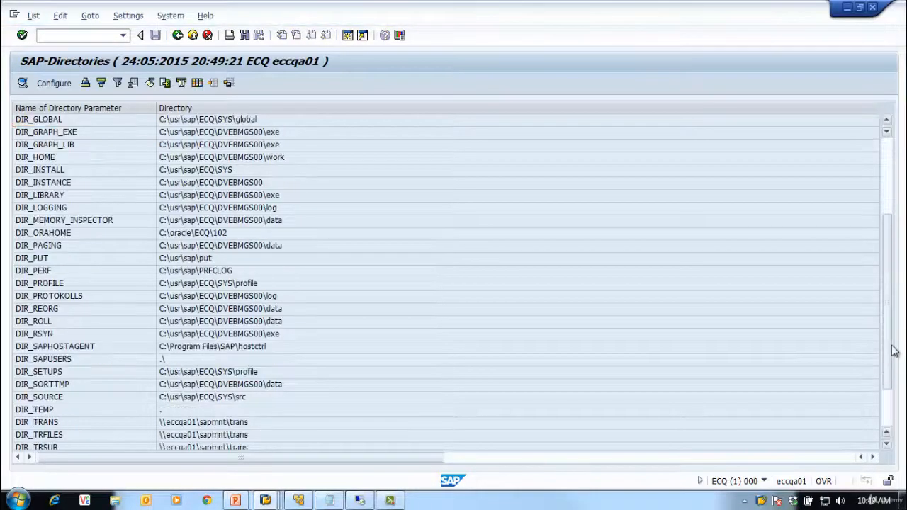
click(76, 422)
double_click(73, 423)
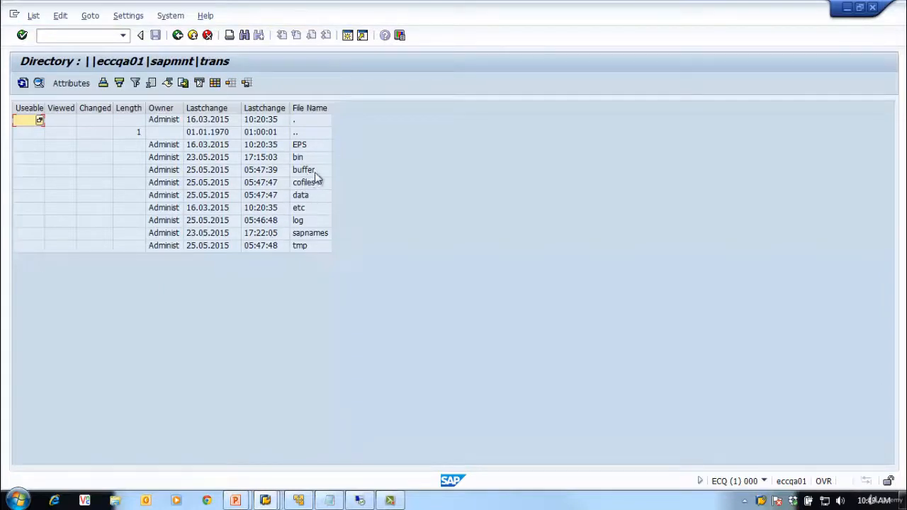
click(317, 196)
double_click(317, 195)
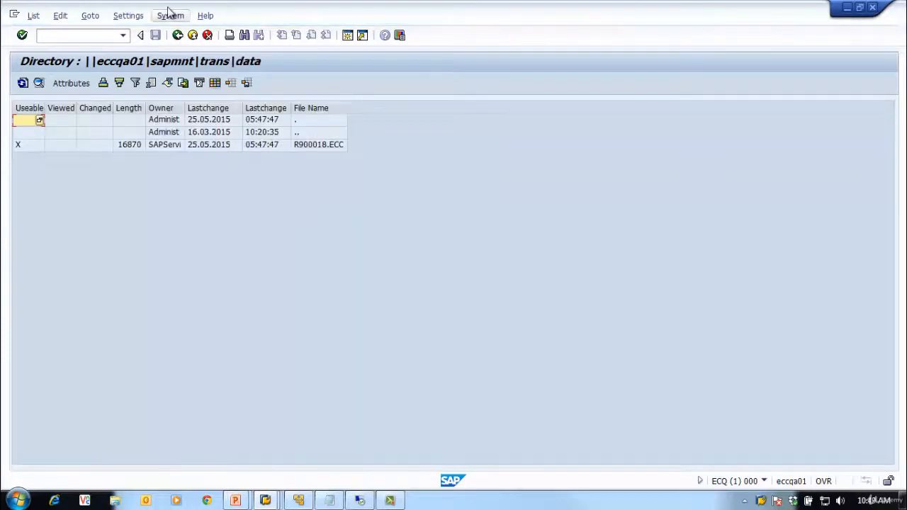
click(178, 35)
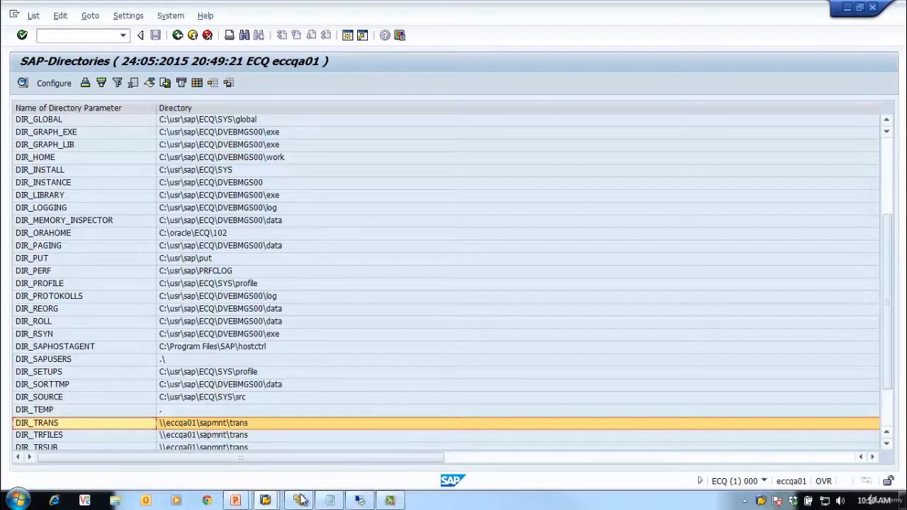
Step: Reopen the ECQ import queue with transaction STMS_IMPORT
mouse_move(310, 503)
click(56, 35)
text(/nst)
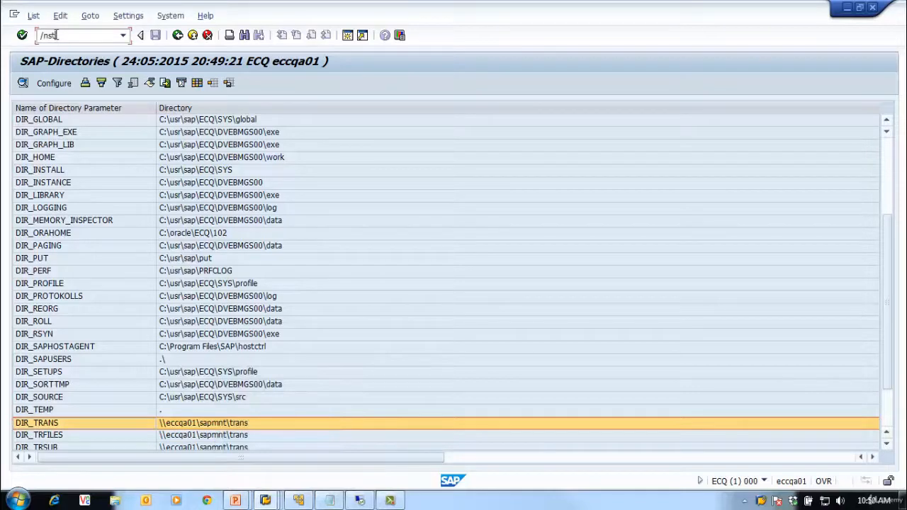
text(ms_import)
key(Return)
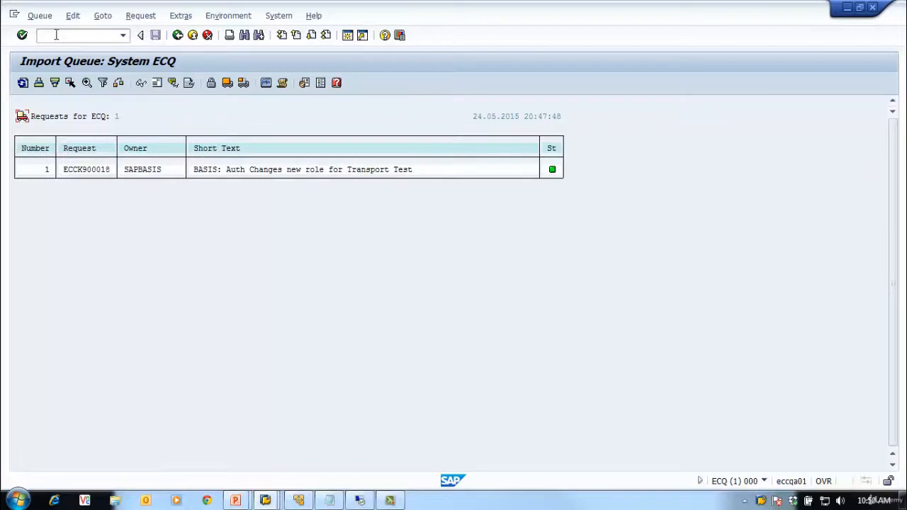
Step: Import request ECCK900018 into ECQ target client 001 with an immediate start, and confirm the import
click(79, 167)
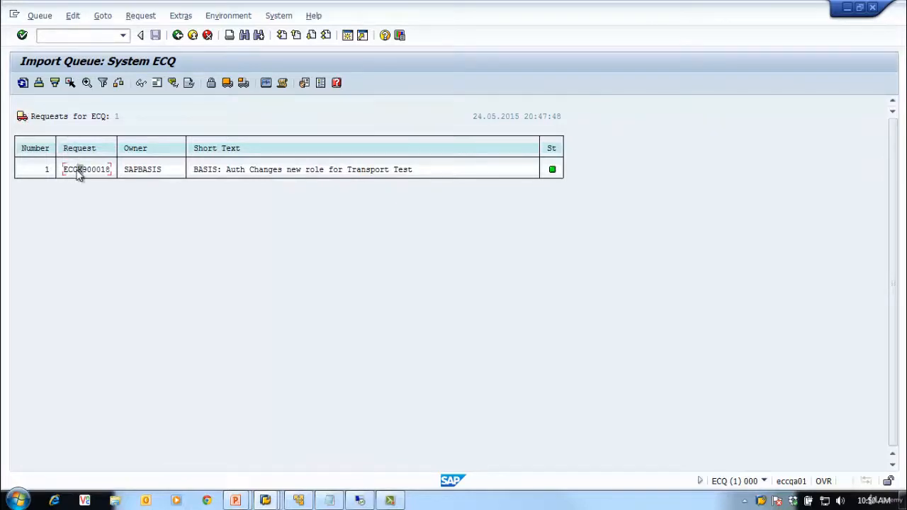
click(243, 83)
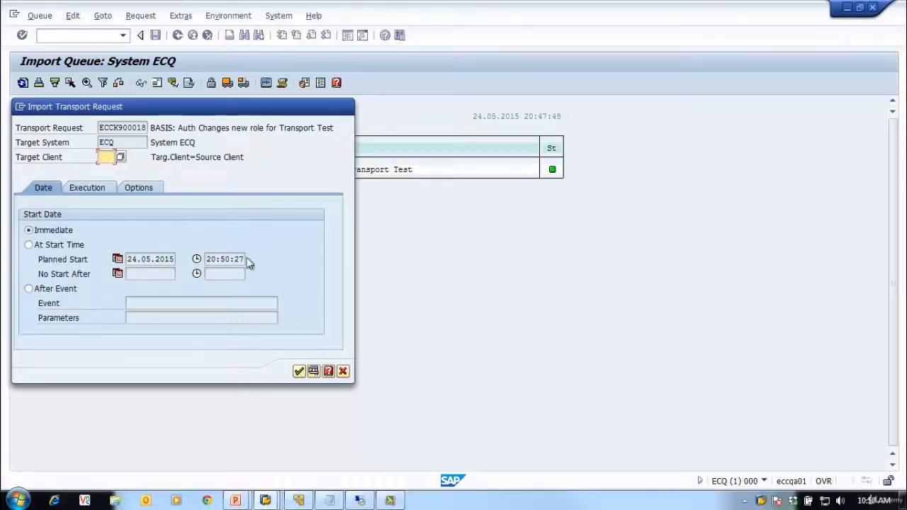
click(106, 156)
text(001)
click(299, 372)
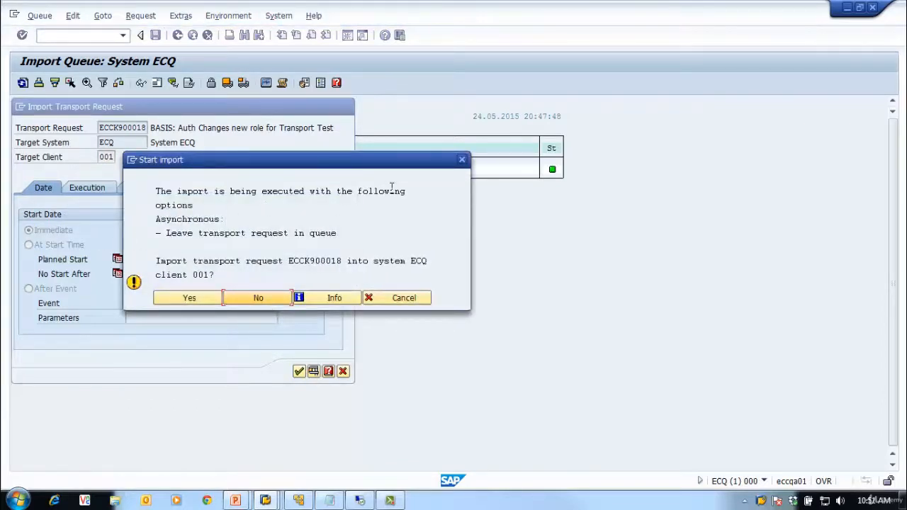
click(186, 299)
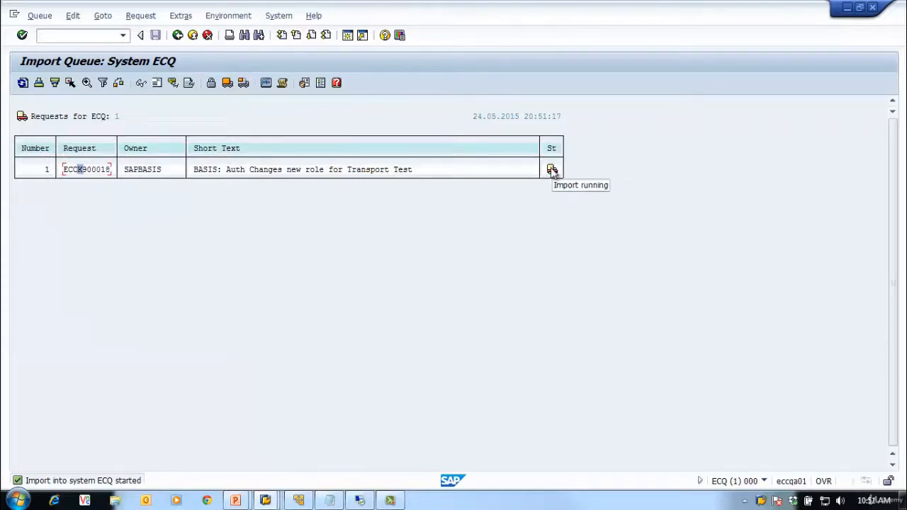
Step: Refresh the ECQ import queue repeatedly to monitor the import status of request ECCK900018 until the import finishes
click(23, 83)
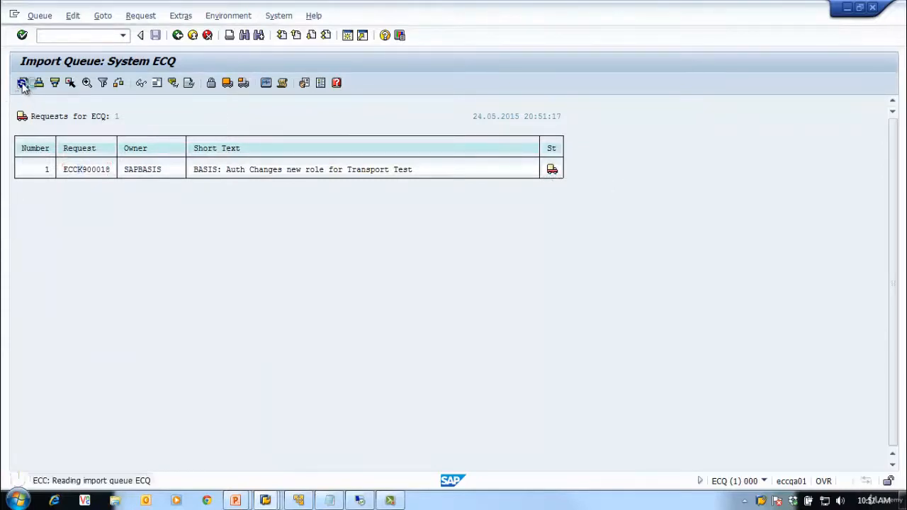
click(23, 83)
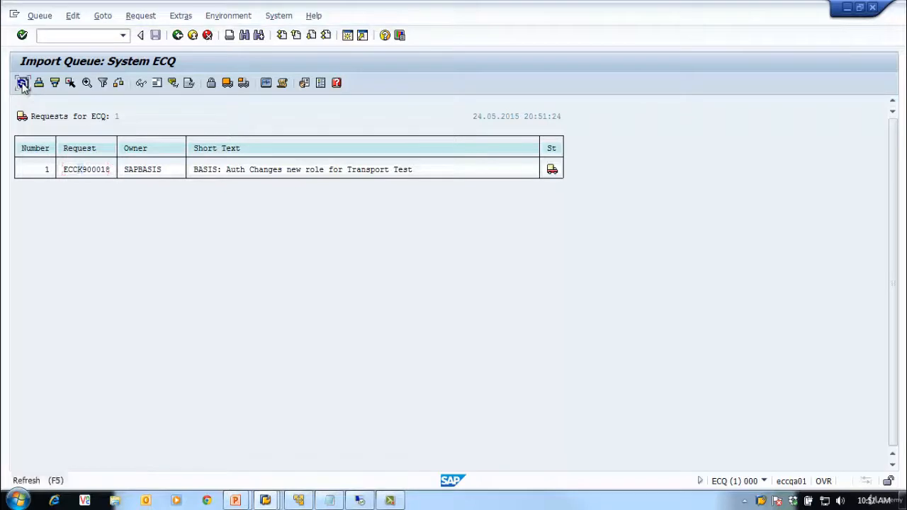
click(23, 83)
click(23, 83)
click(22, 83)
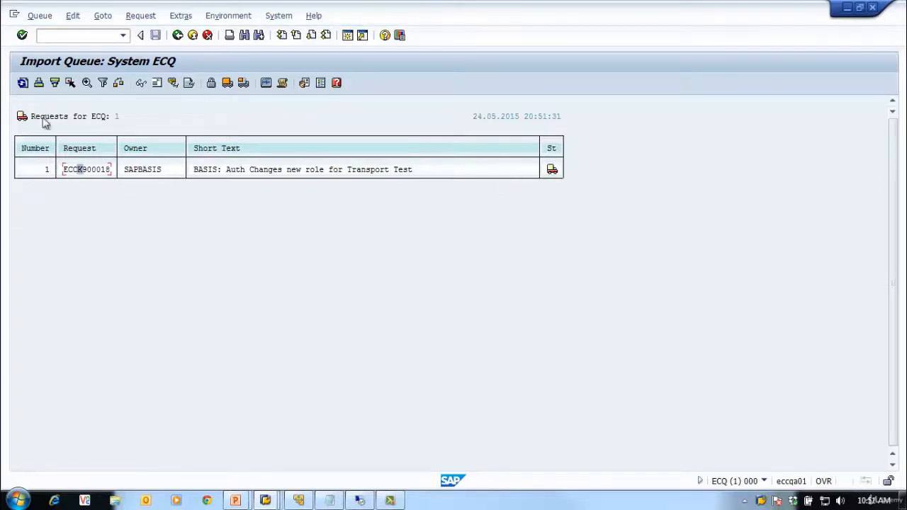
click(23, 83)
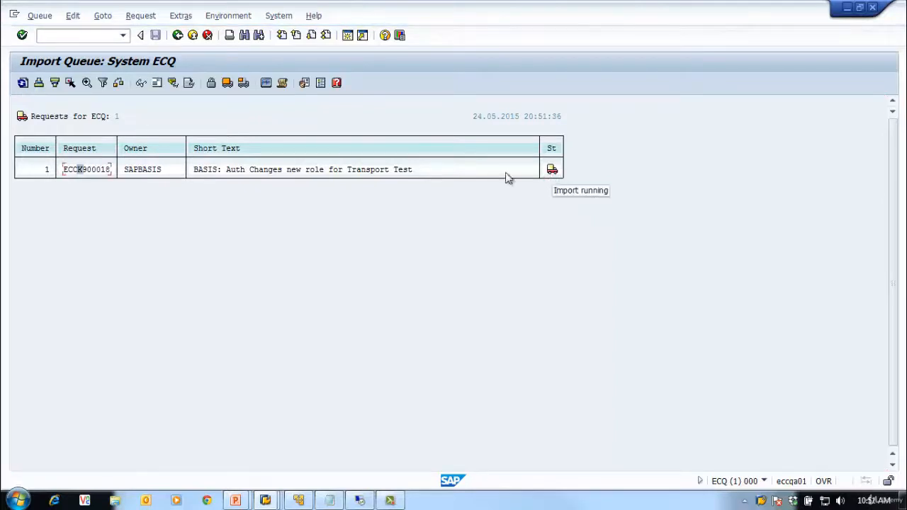
click(23, 83)
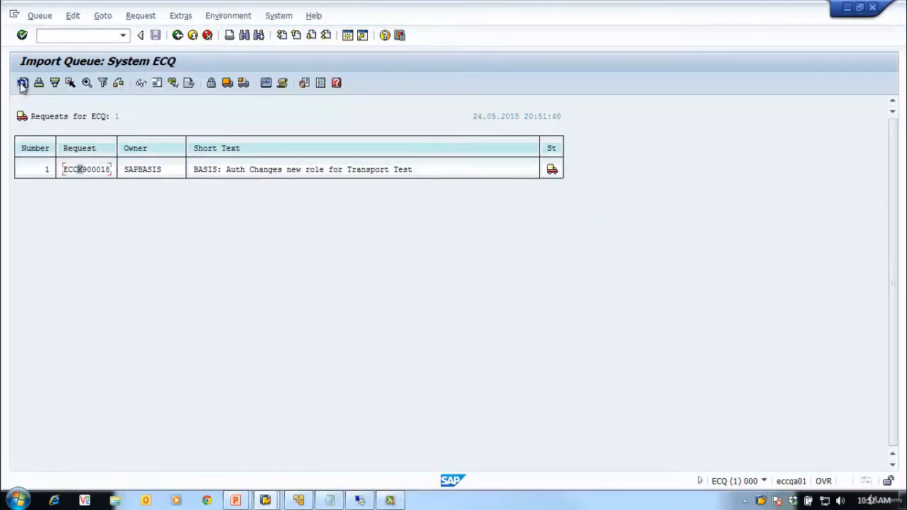
click(23, 82)
click(23, 83)
click(23, 83)
click(22, 83)
click(23, 83)
click(23, 83)
click(23, 83)
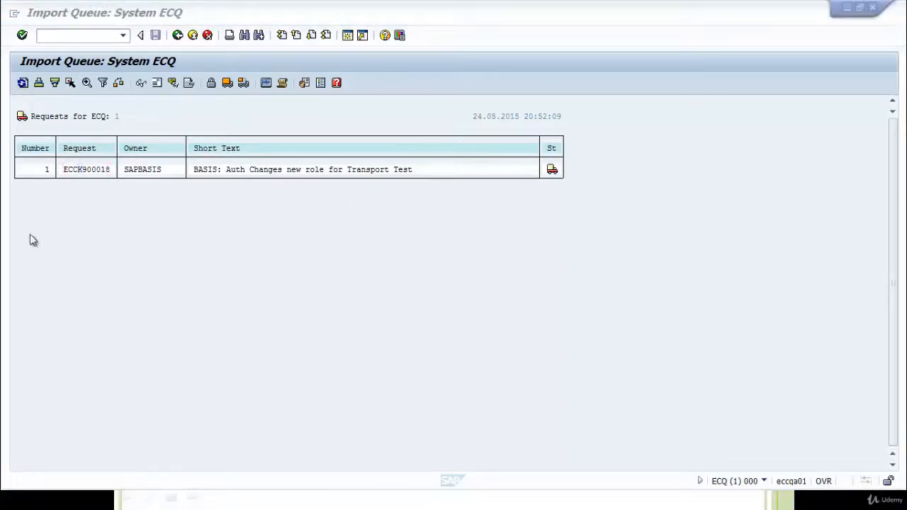
click(23, 82)
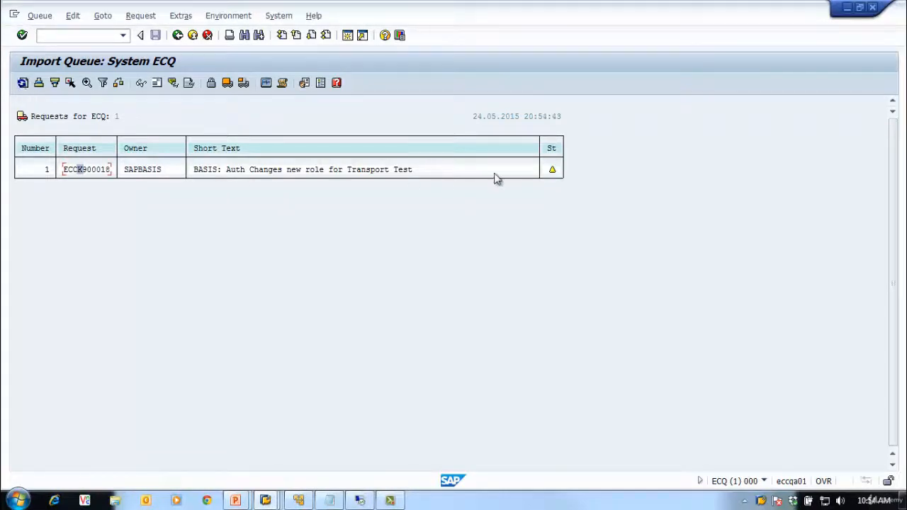
Step: Open a new logon session for the 03 ECQ - SAP ECC DEV connection from SAP Logon
mouse_move(551, 172)
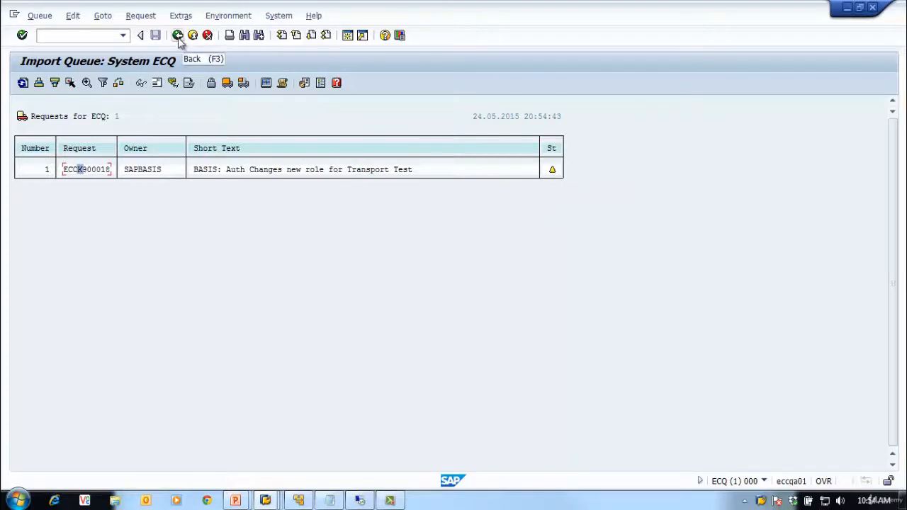
click(264, 500)
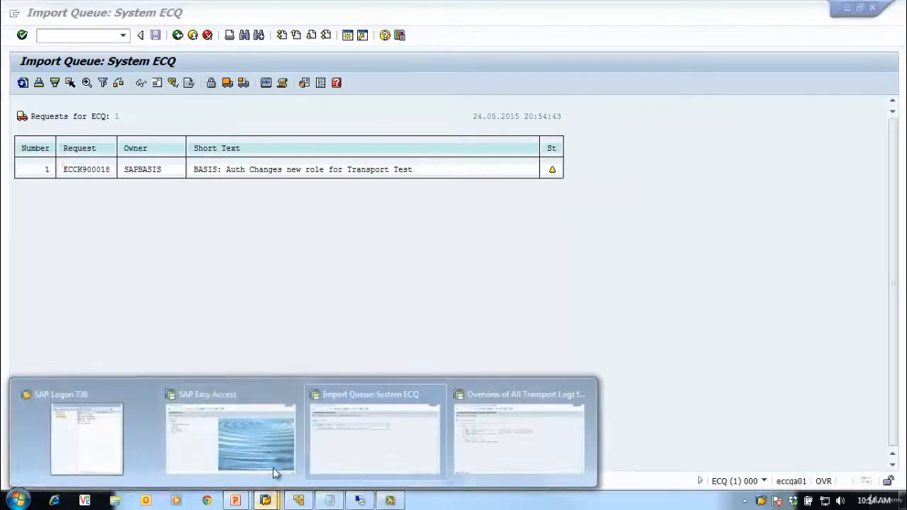
mouse_move(101, 443)
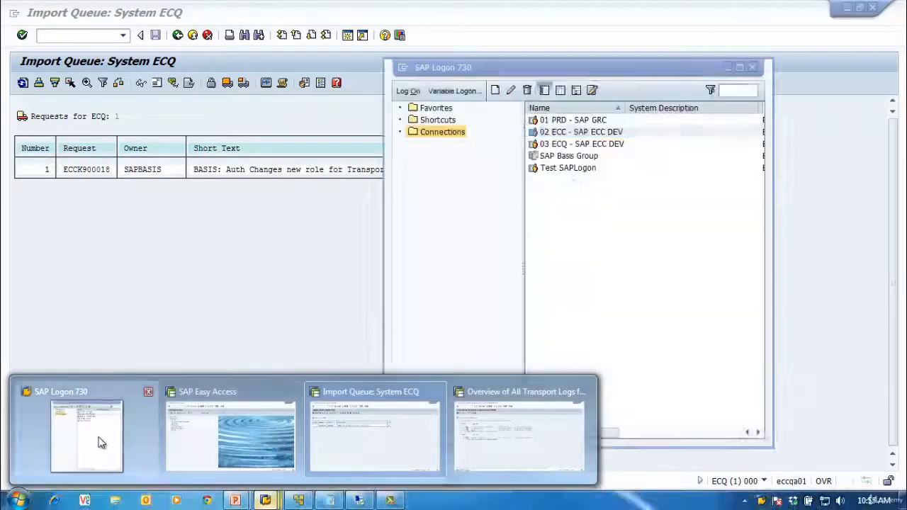
click(611, 144)
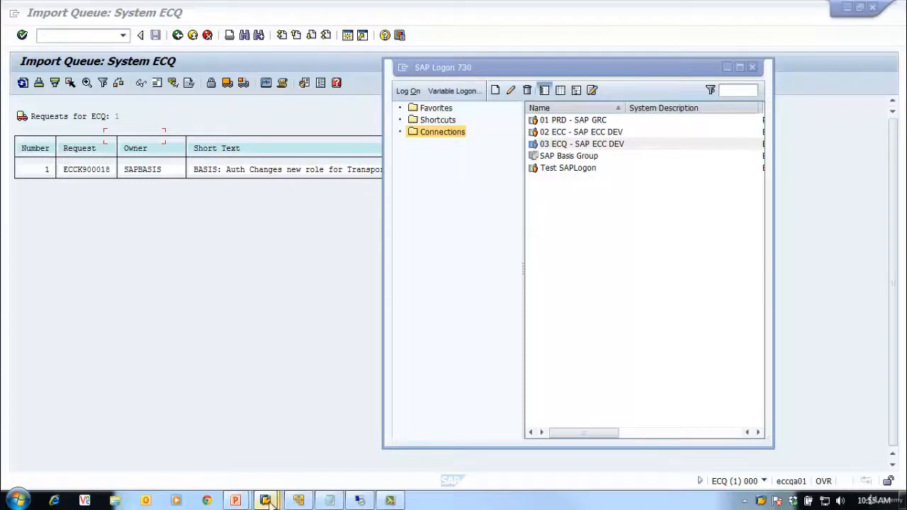
mouse_move(271, 501)
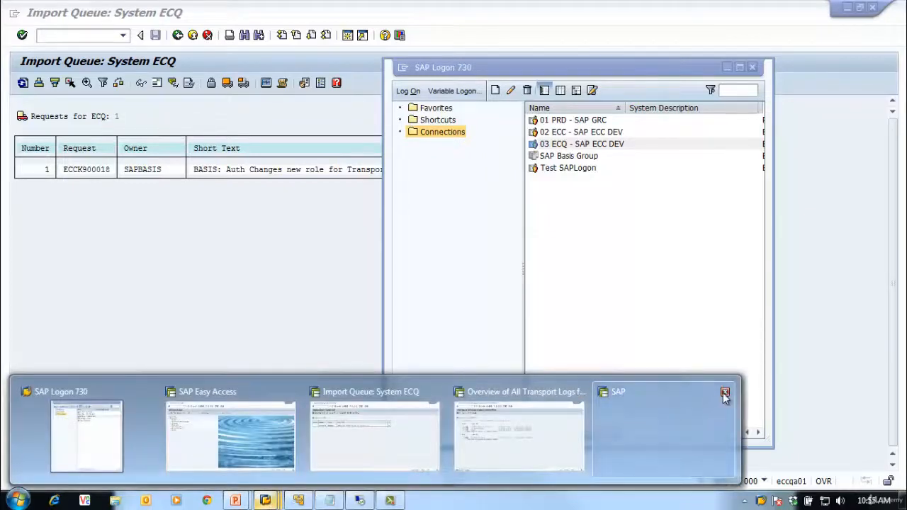
click(723, 391)
click(564, 145)
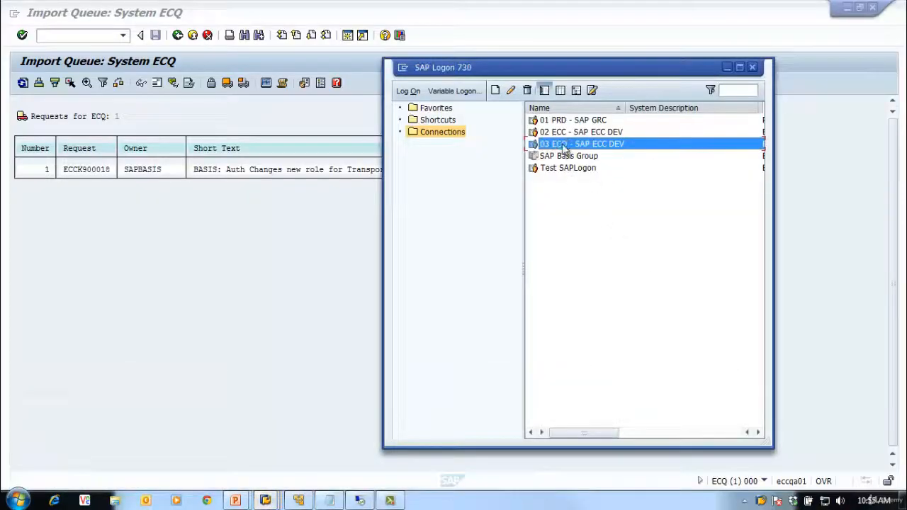
double_click(563, 145)
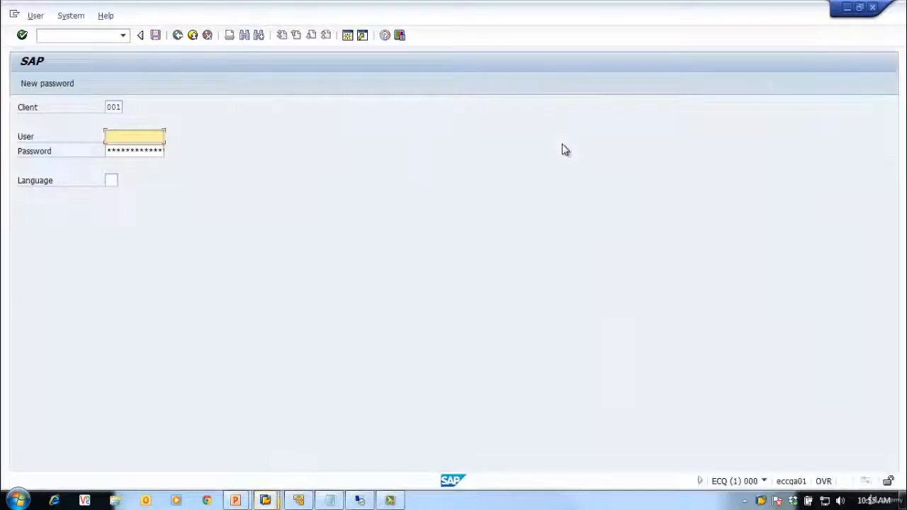
Step: Log on to ECQ client 001 with the user name and the account password
text(s)
click(143, 148)
key(Tab)
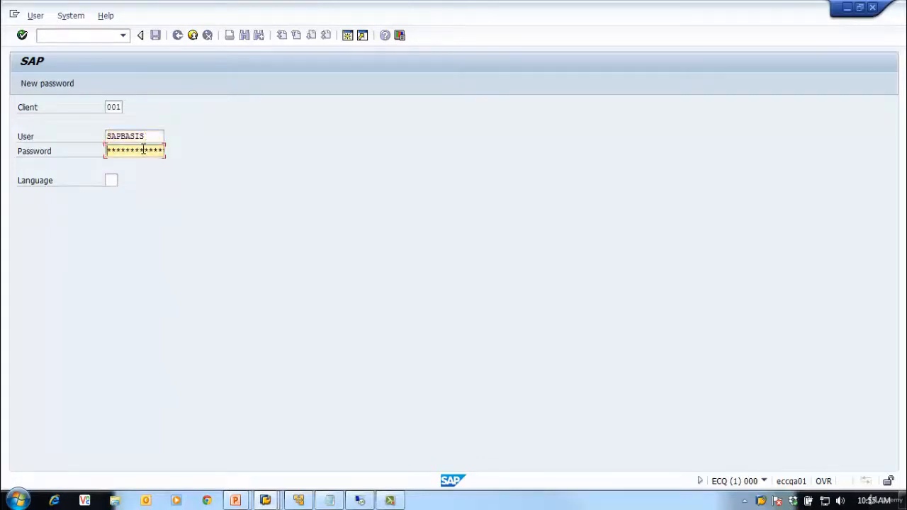
key(Return)
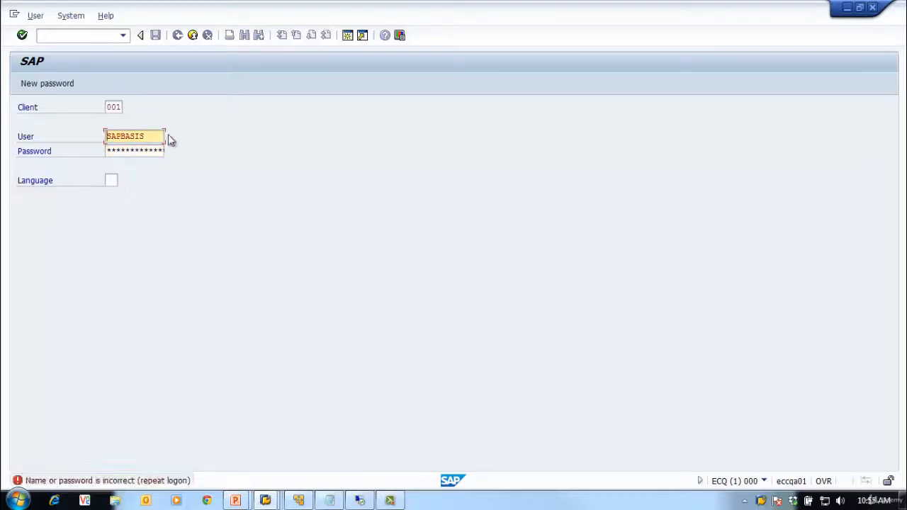
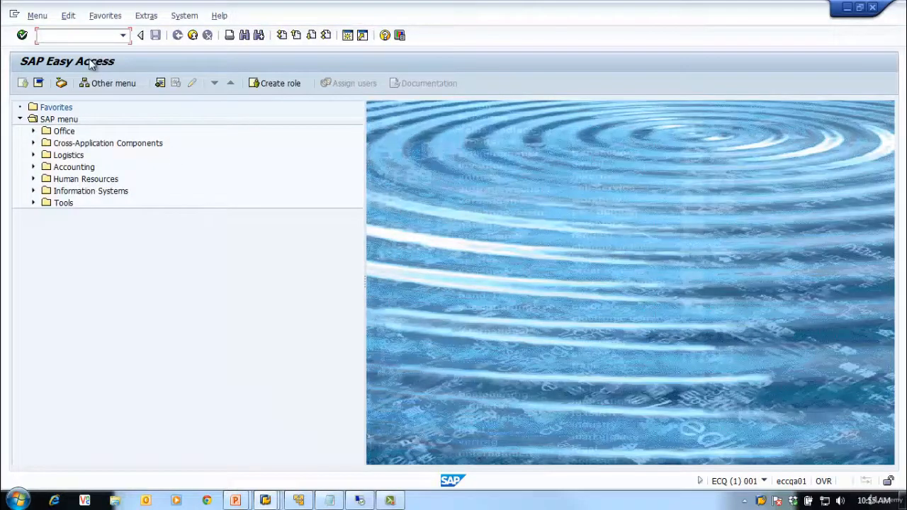
Step: Start the Transport Organizer with transaction SE01, and copy request number ECCK900018 from the Notepad notes
key(Return)
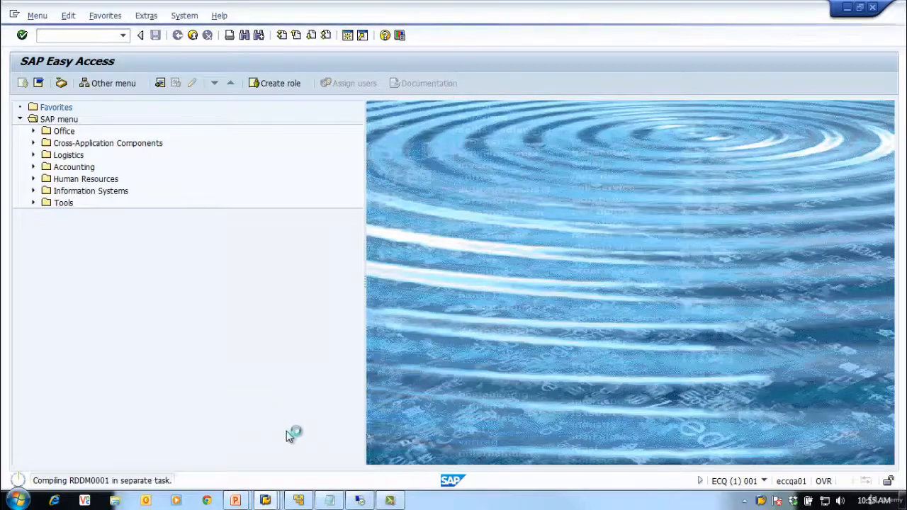
mouse_move(323, 501)
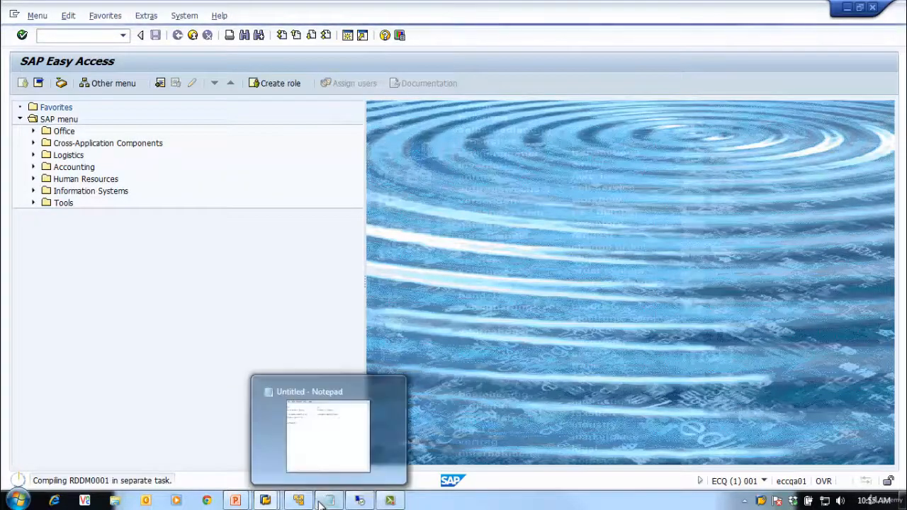
click(315, 463)
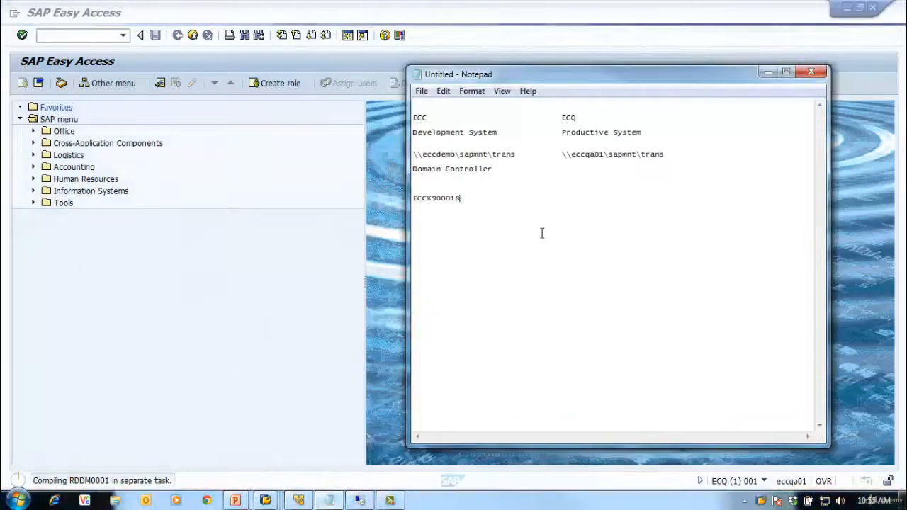
drag(488, 202, 386, 207)
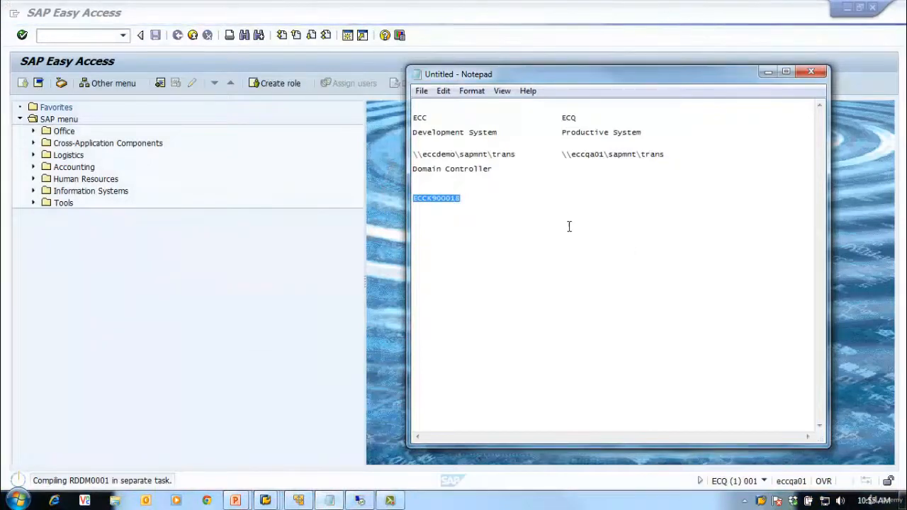
key(ctrl+c)
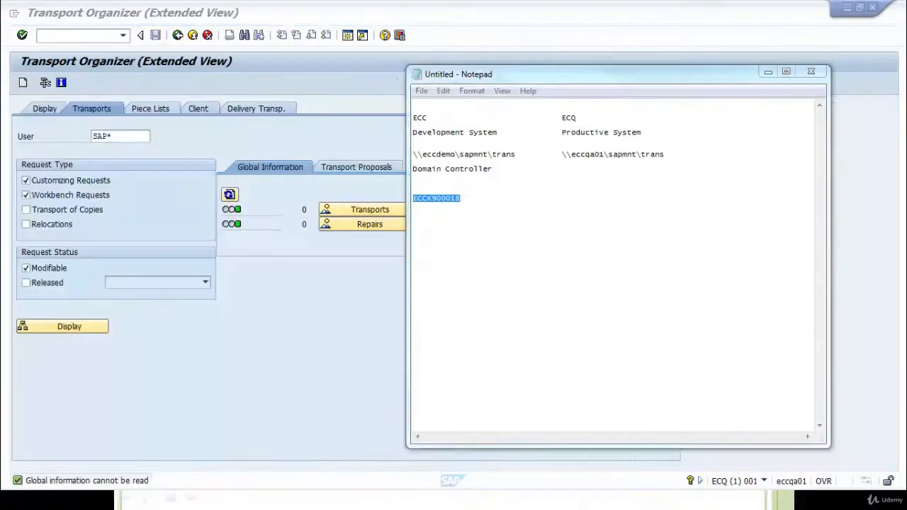
click(473, 202)
drag(473, 202, 413, 201)
click(281, 327)
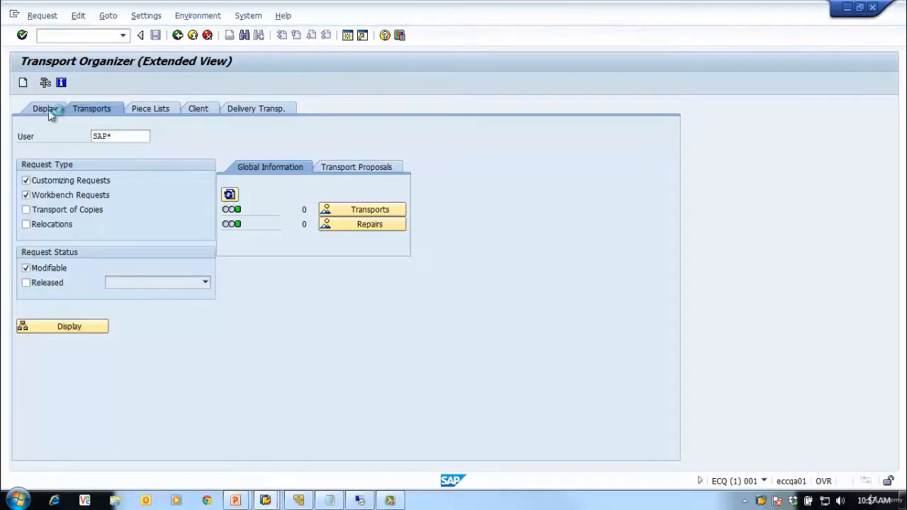
Step: Display request ECCK900018 with its object list in the Transport Organizer, and return to the request selection
click(48, 111)
key(ctrl+v)
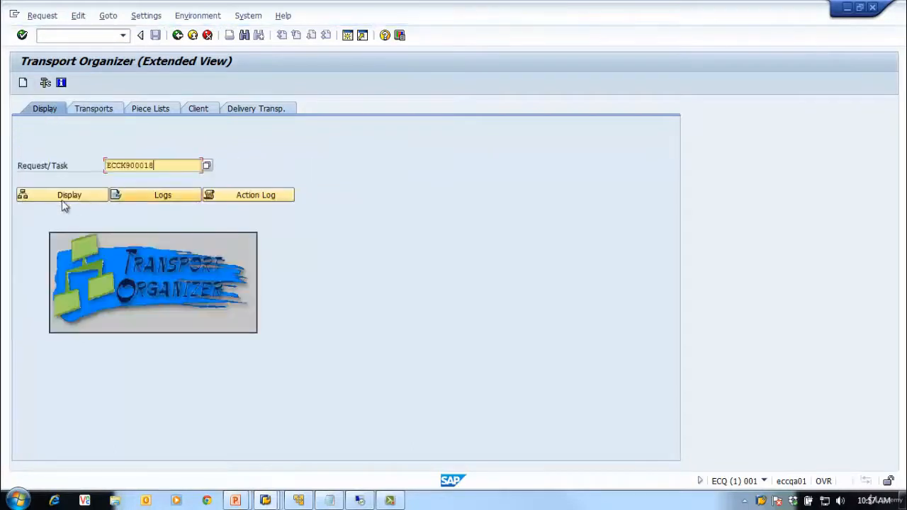
click(62, 200)
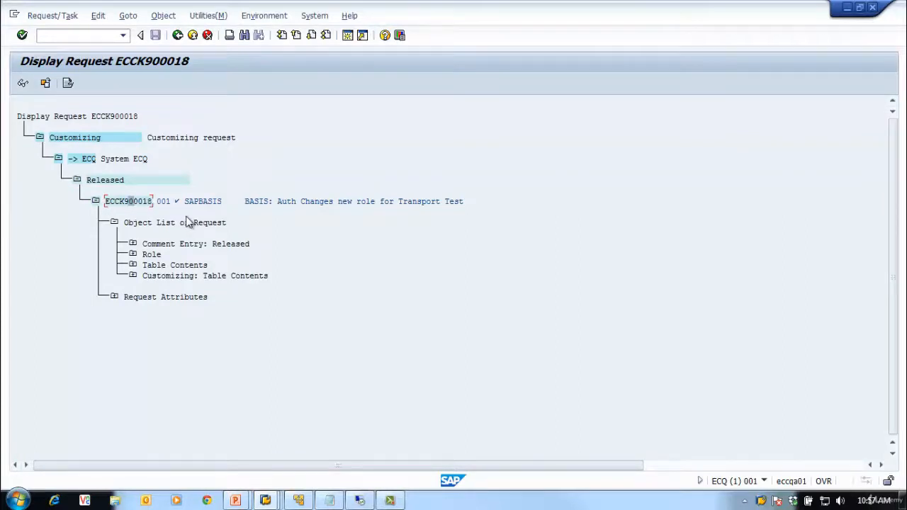
click(177, 35)
Step: Open the transport logs of request ECCK900018 and compare the export and import timestamps
click(155, 196)
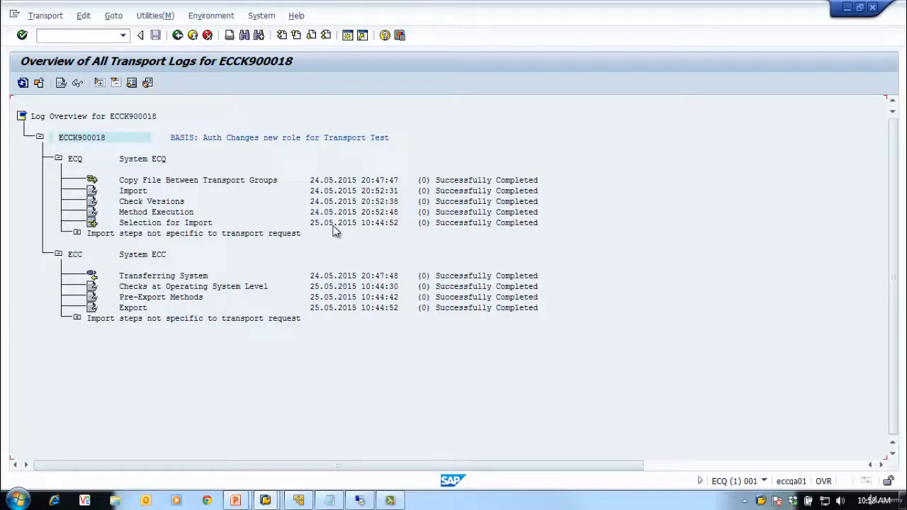
click(329, 307)
click(328, 191)
Step: Check the system time and time zone in the ECQ system status, close it, and compare with the local clock
click(268, 16)
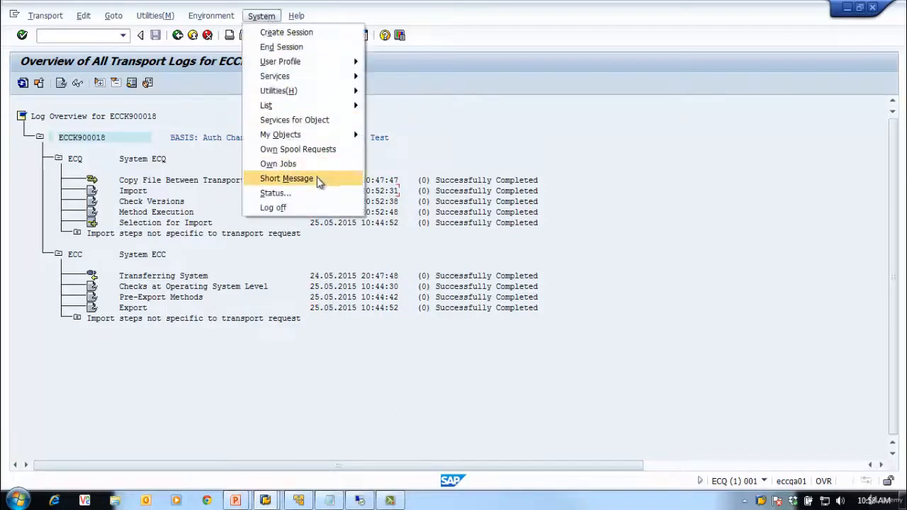
click(318, 192)
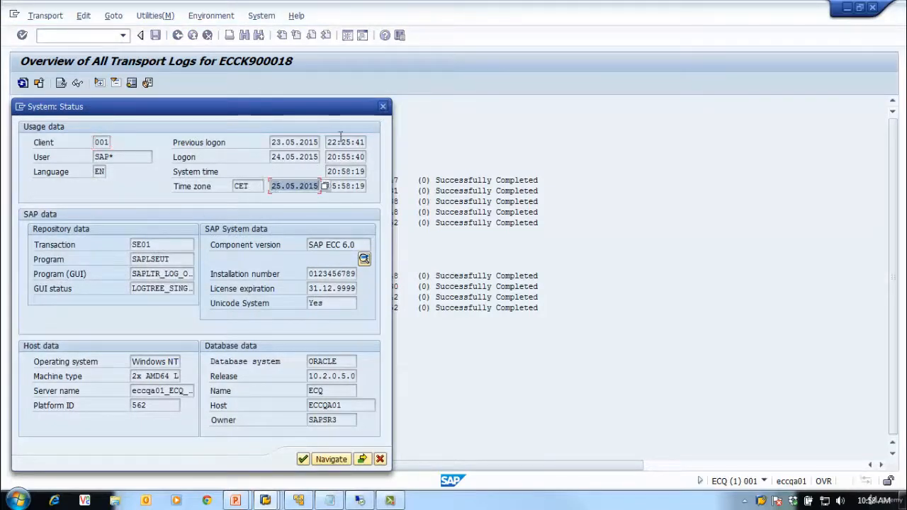
click(383, 107)
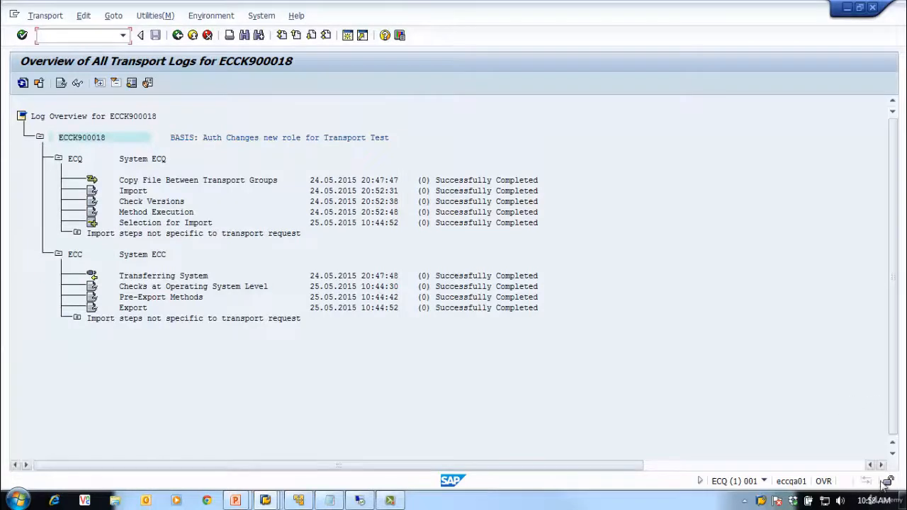
mouse_move(877, 501)
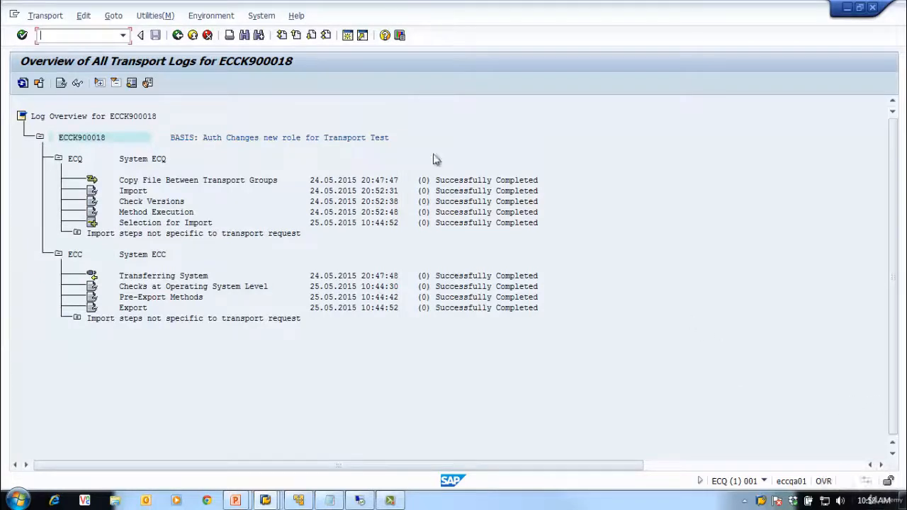
Step: Leave the transport logs and Transport Organizer, and start role maintenance with transaction PFCG
click(177, 35)
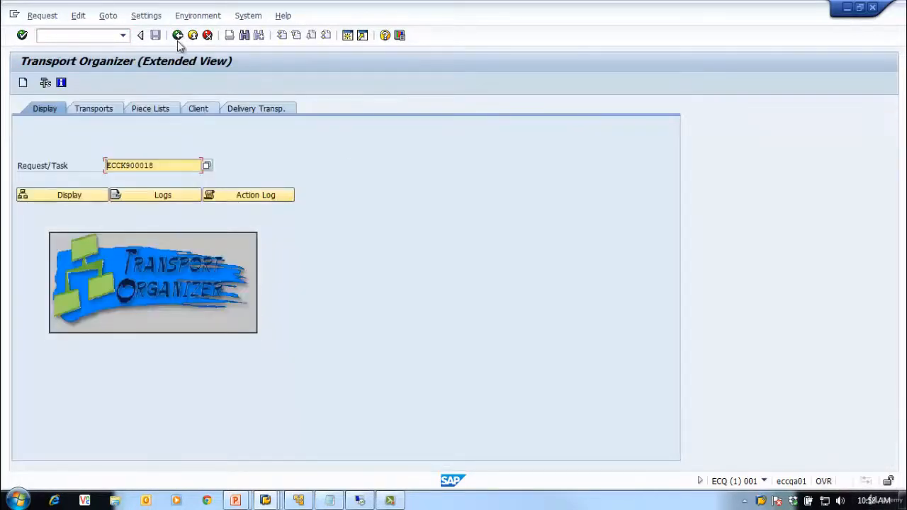
click(178, 35)
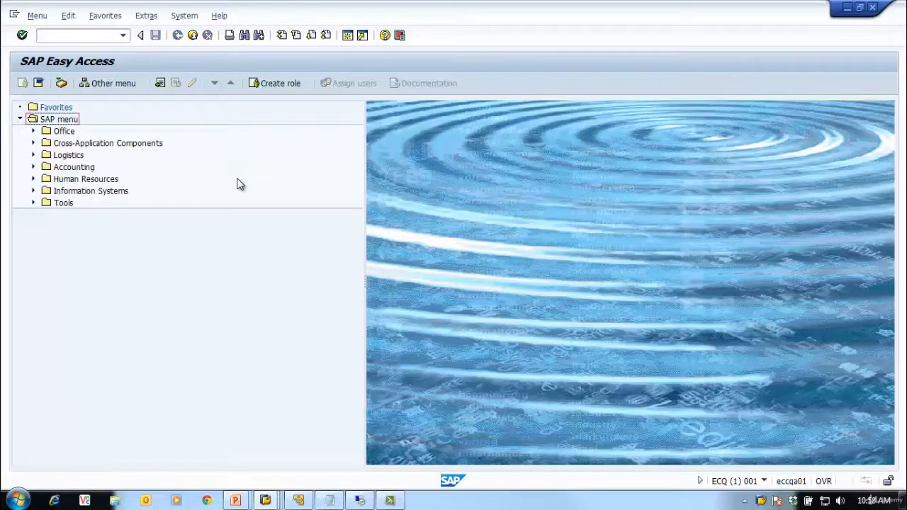
click(102, 38)
text(pfcg)
key(Return)
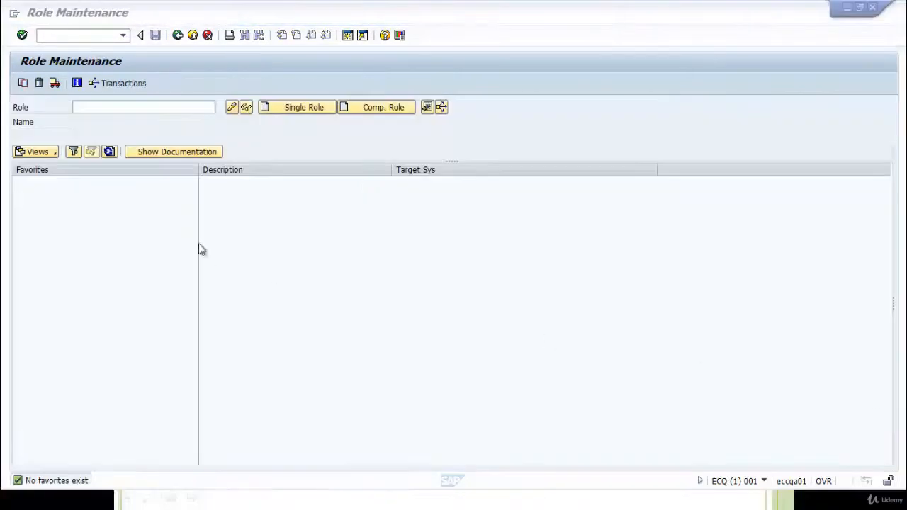
Step: Enter role Z_BC_TRAINING_ROLE01 in Role Maintenance and look up its name
click(101, 107)
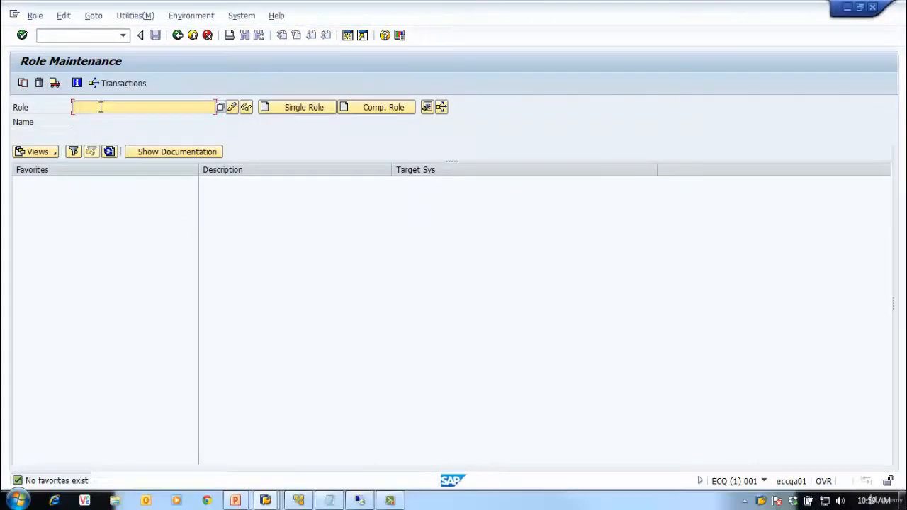
text(Z)
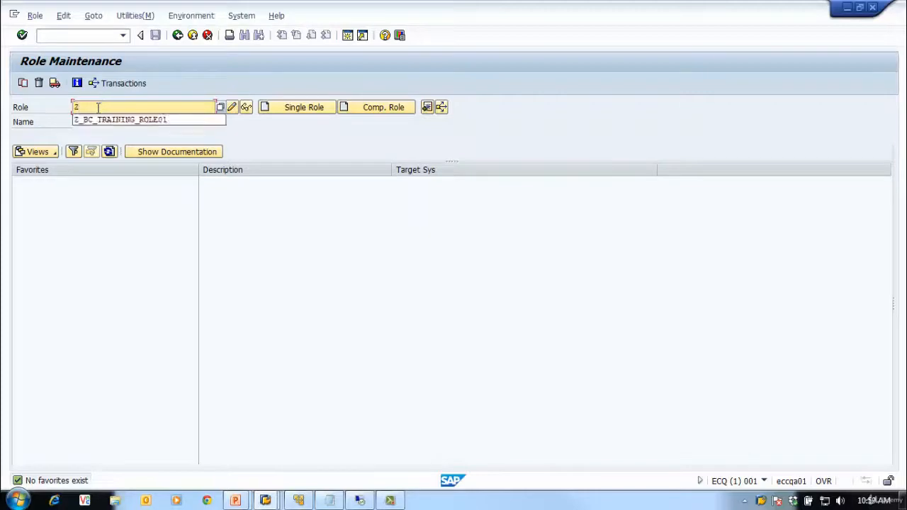
key(Down)
key(Return)
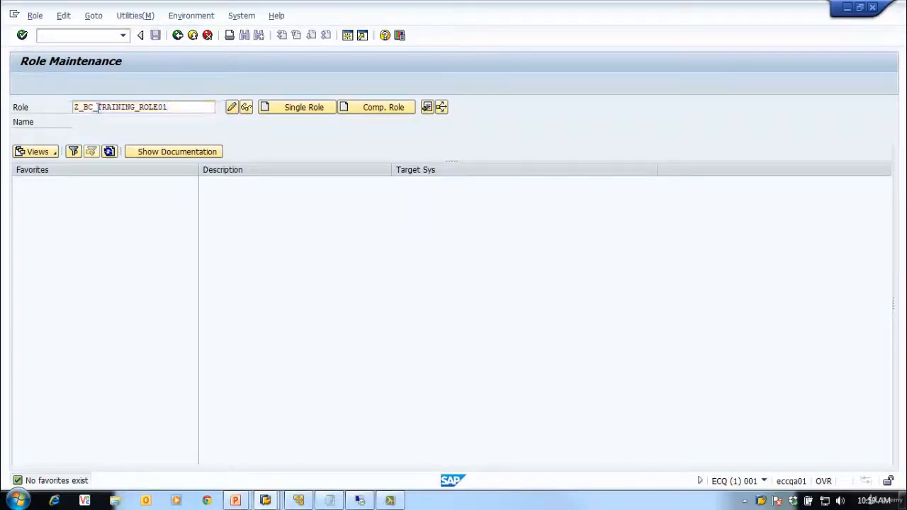
key(Return)
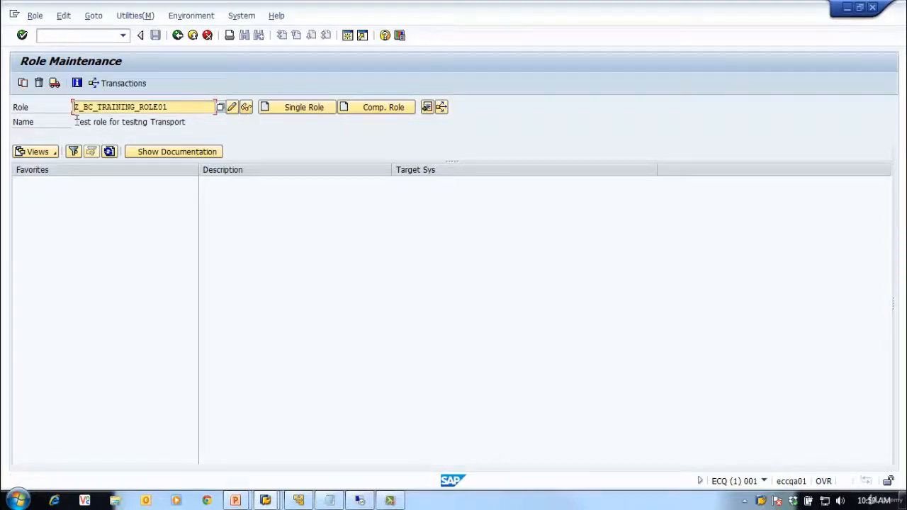
click(77, 117)
Step: Display role Z_BC_TRAINING_ROLE01 to examine its details in ECQ, and return to Role Maintenance
click(253, 107)
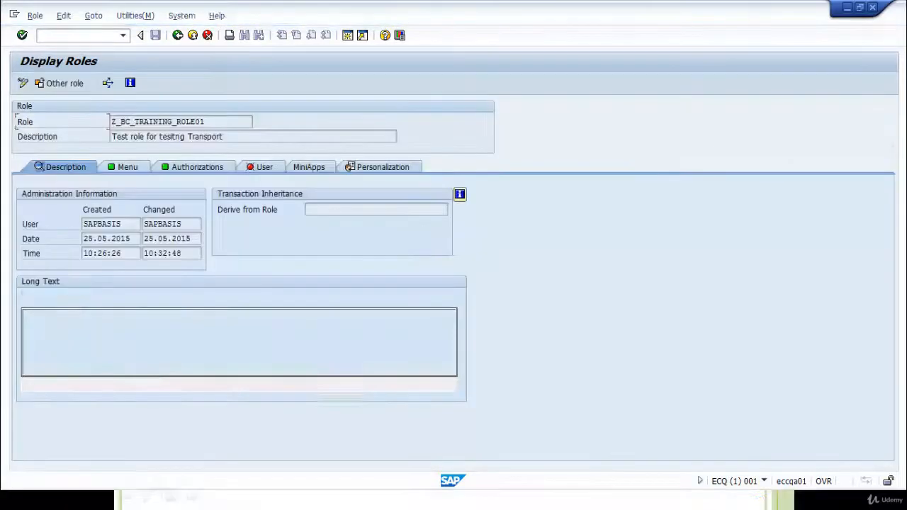
click(120, 169)
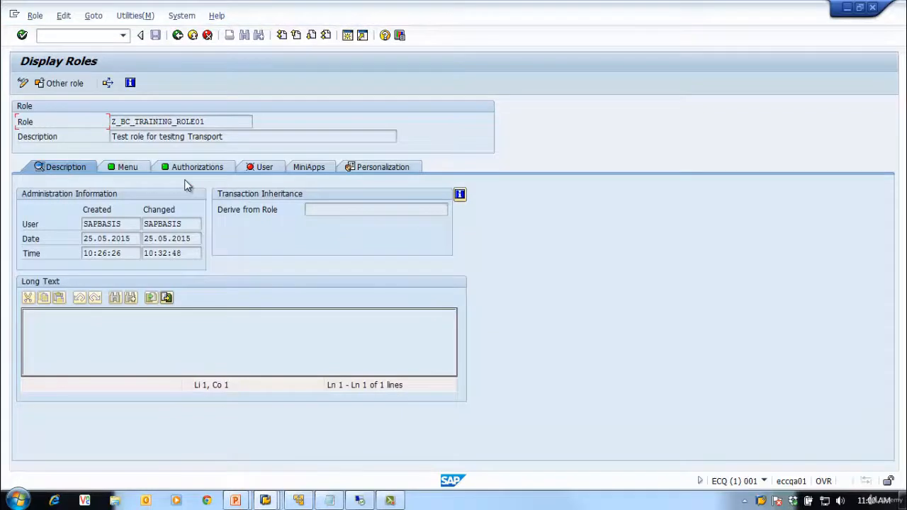
click(178, 36)
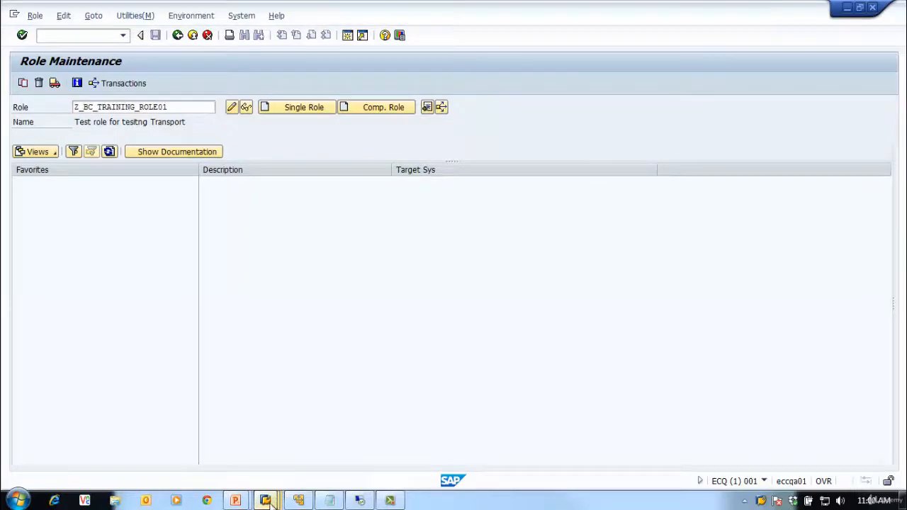
Step: Switch to the open SAP Easy Access session of the ECC development system
mouse_move(273, 503)
mouse_move(282, 452)
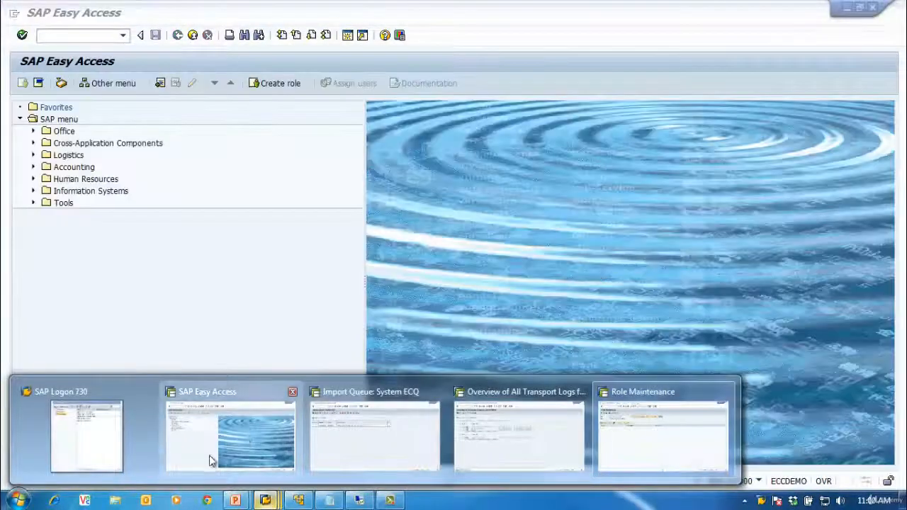
click(212, 458)
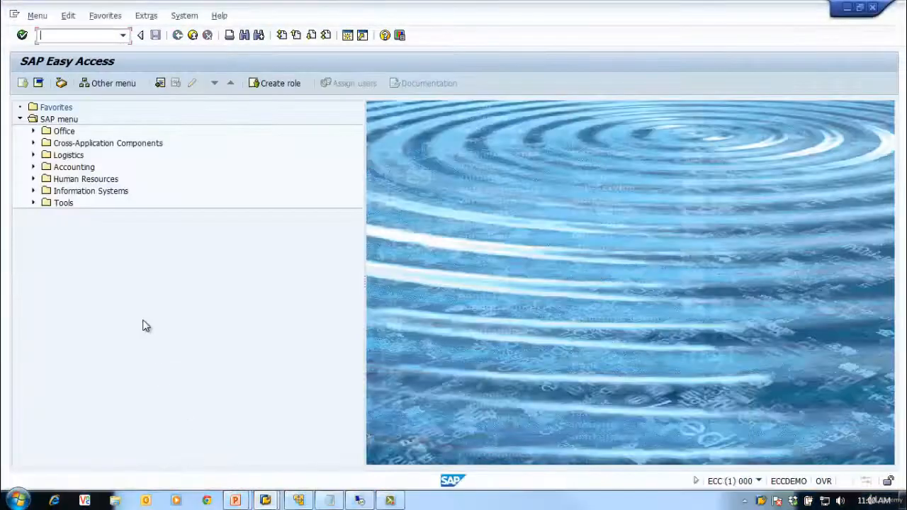
Step: Start transaction SE01, display transport request ECCK900018 to examine its target and release status, and return to the Transport Organizer
text(se01)
key(Return)
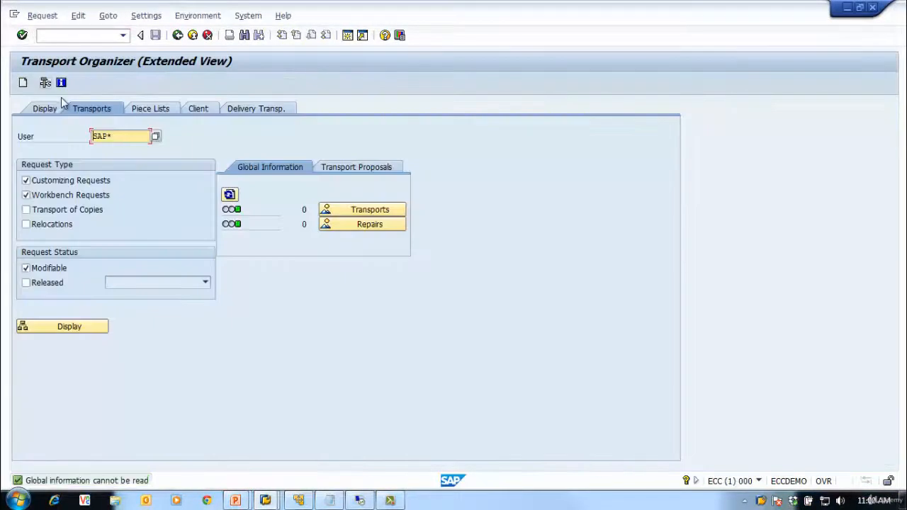
click(39, 110)
click(112, 165)
click(121, 177)
click(67, 197)
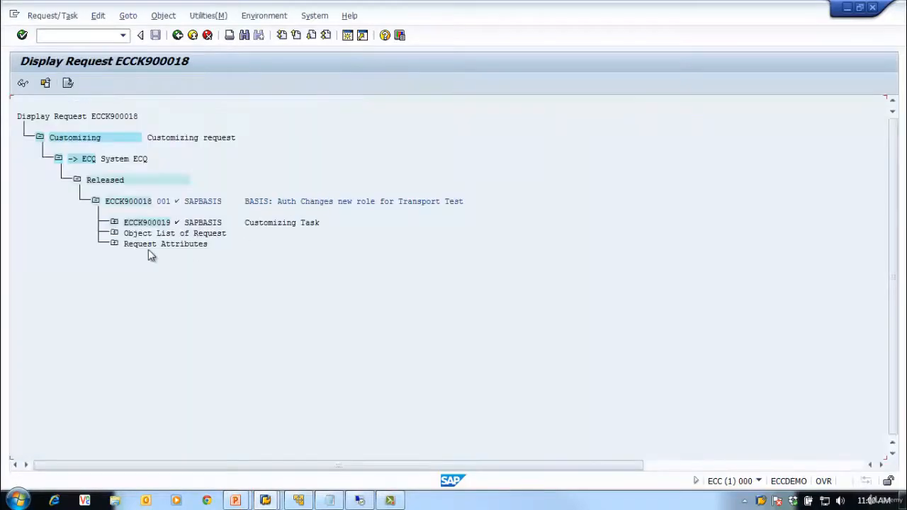
click(178, 35)
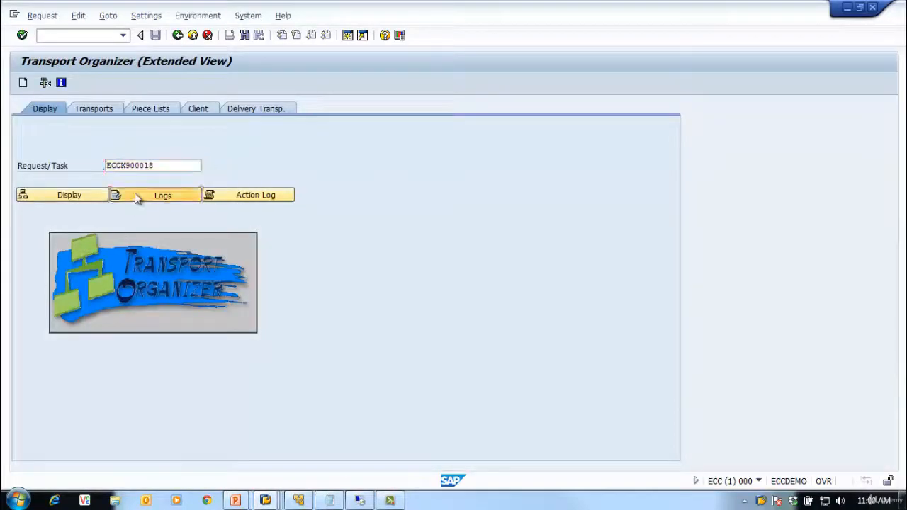
Step: Examine the transport logs of request ECCK900018, including the non-request-specific import steps under ECQ, and leave the Transport Organizer
click(137, 197)
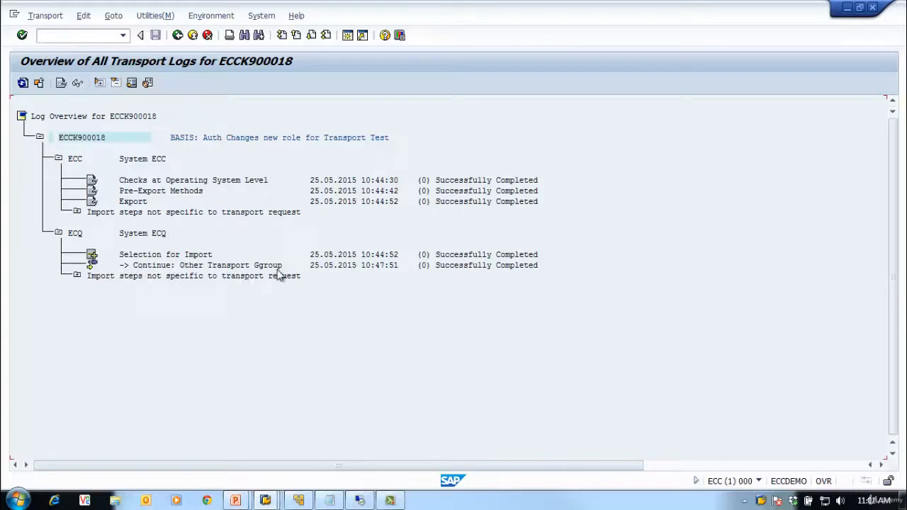
click(76, 274)
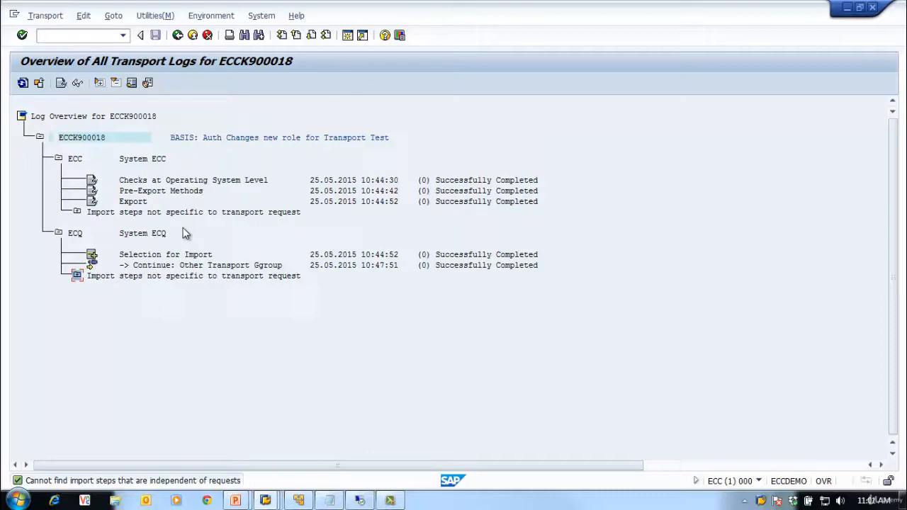
click(181, 35)
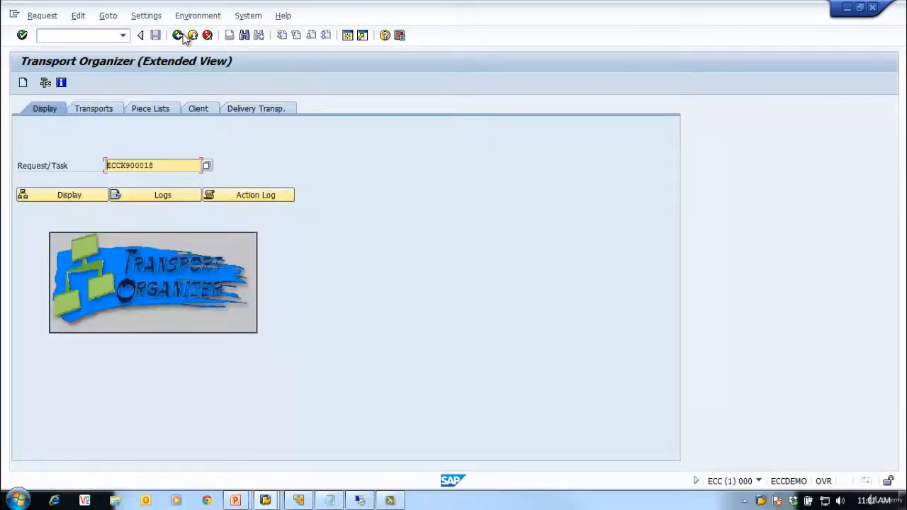
click(178, 34)
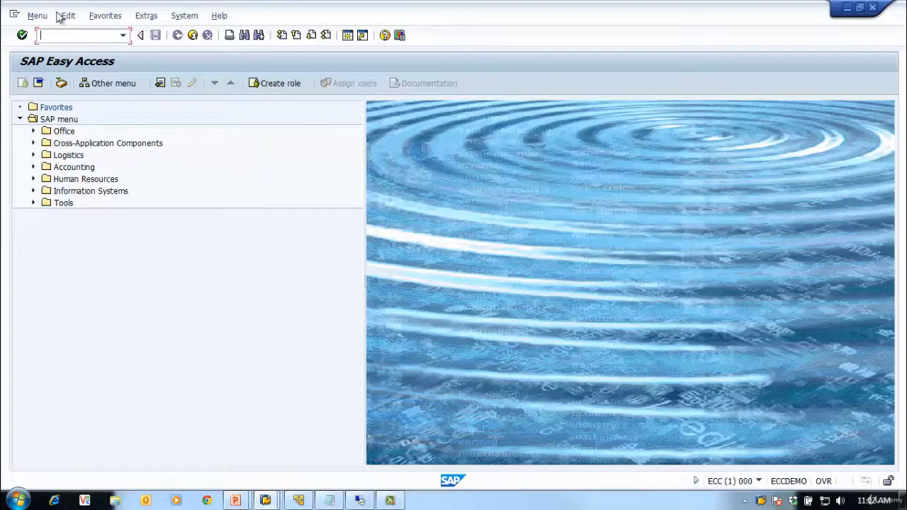
Step: Start transaction STMS, open the system overview of DOMAIN_ECC, and select the transport group entry of system ECQ
click(57, 35)
text(stms)
key(Return)
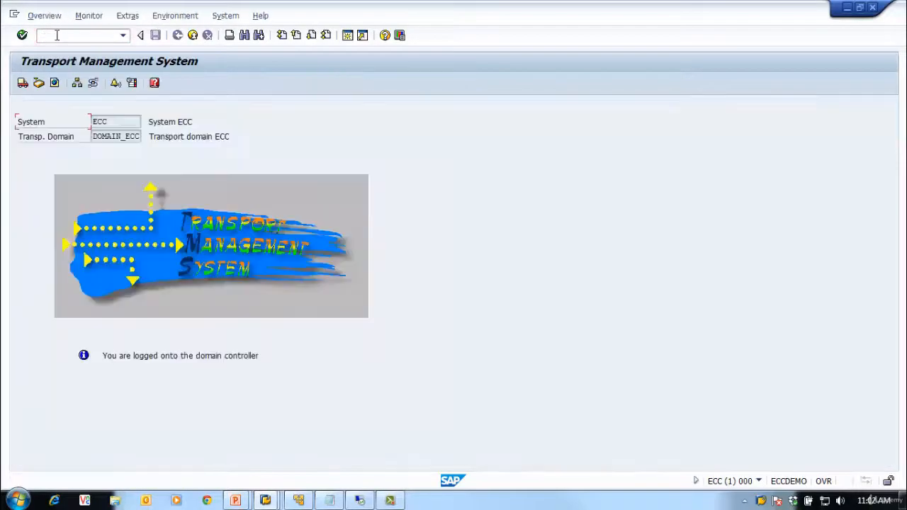
click(77, 83)
click(105, 153)
key(Up)
click(106, 158)
click(104, 145)
click(107, 156)
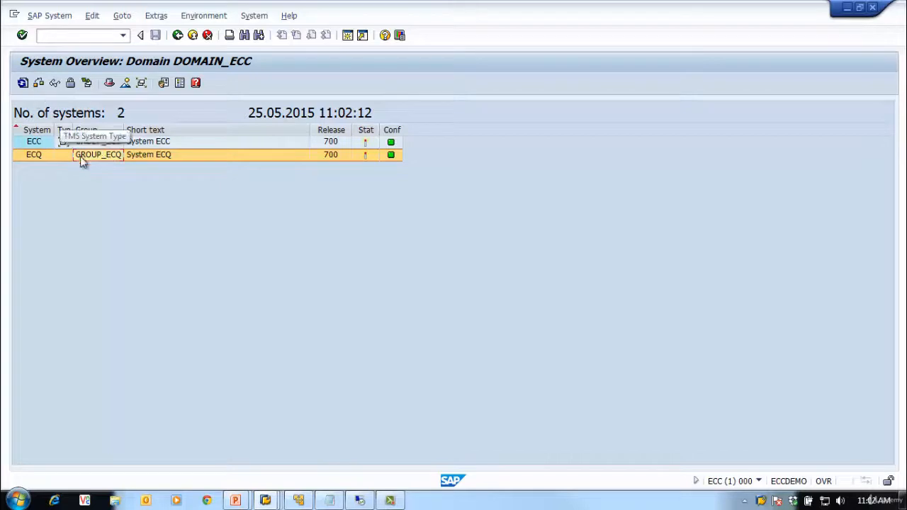
Step: Open system ECQ's TMS configuration for changing and set its transport group to GROUP_ECC in the communication settings
click(49, 16)
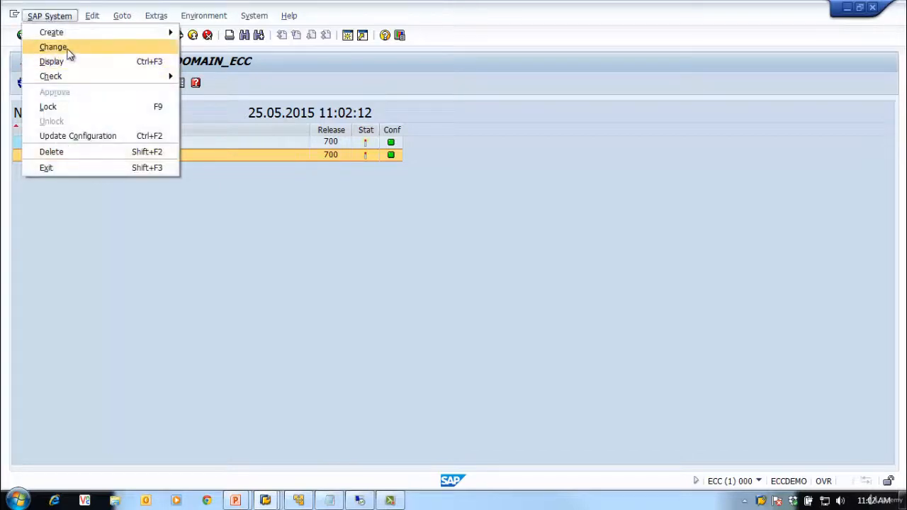
click(67, 45)
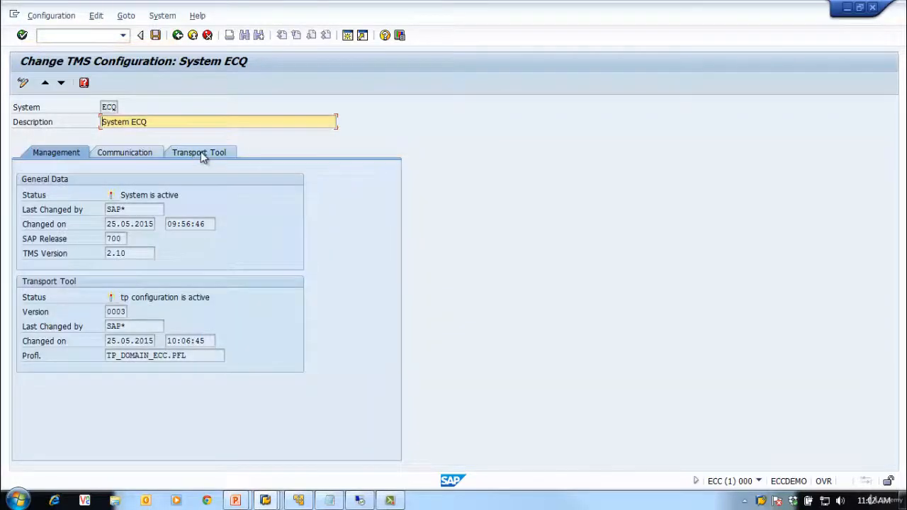
click(125, 153)
click(150, 282)
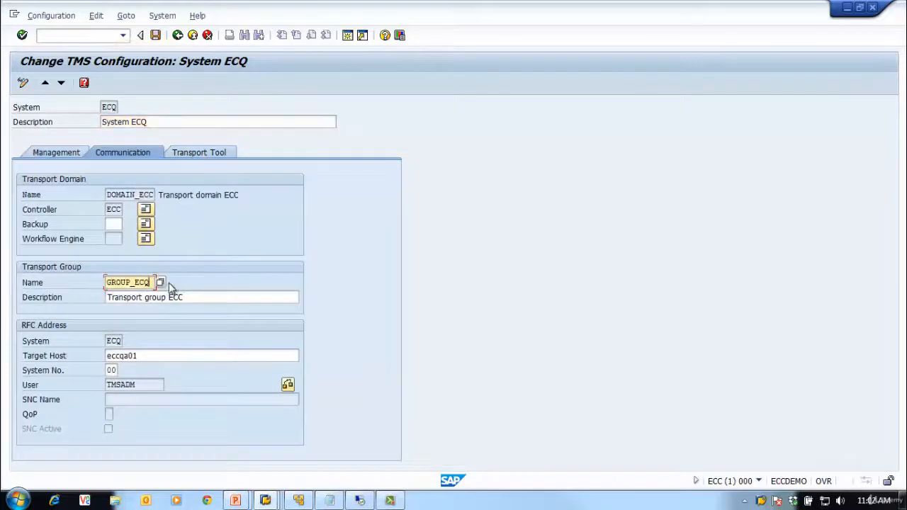
click(161, 282)
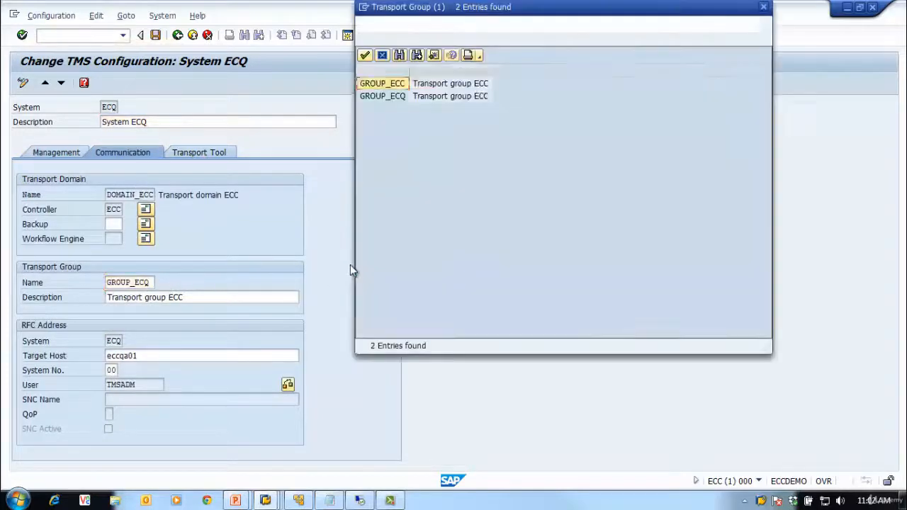
double_click(393, 85)
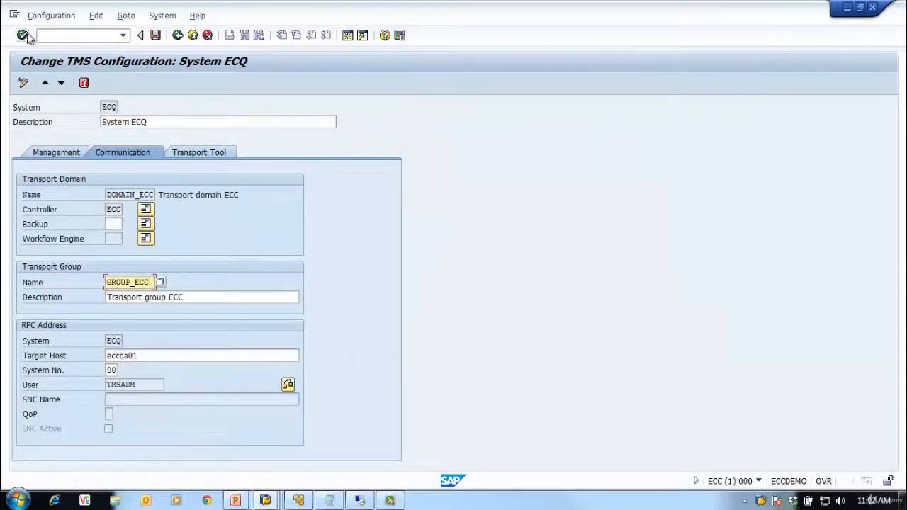
Step: Save ECQ's configuration, distribute the change immediately, and refresh the system overview
click(155, 34)
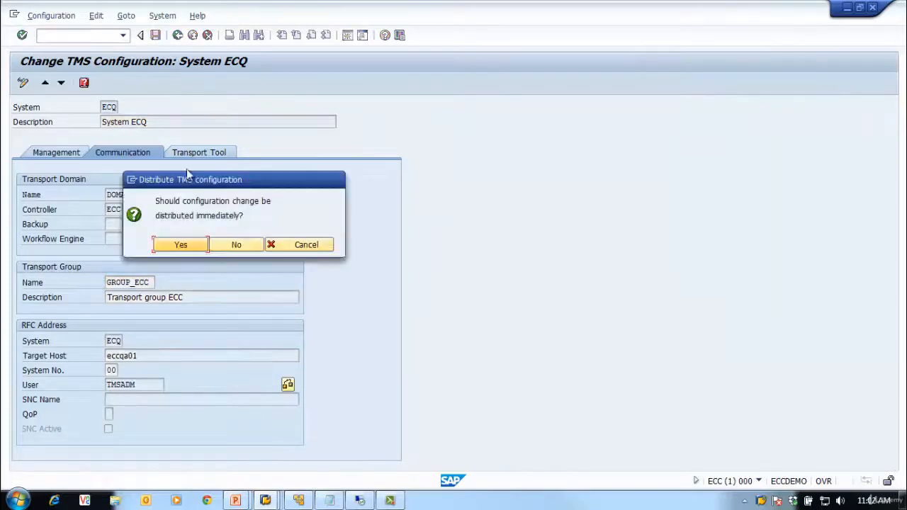
click(179, 246)
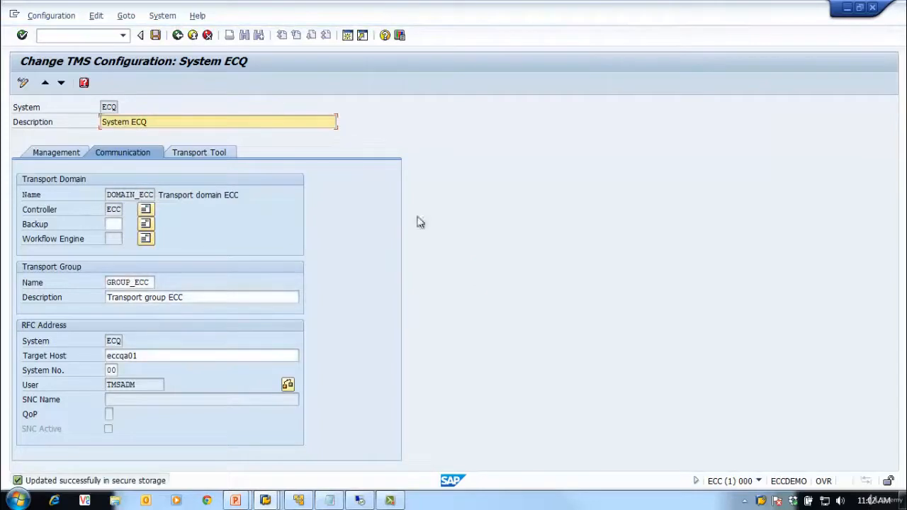
click(177, 35)
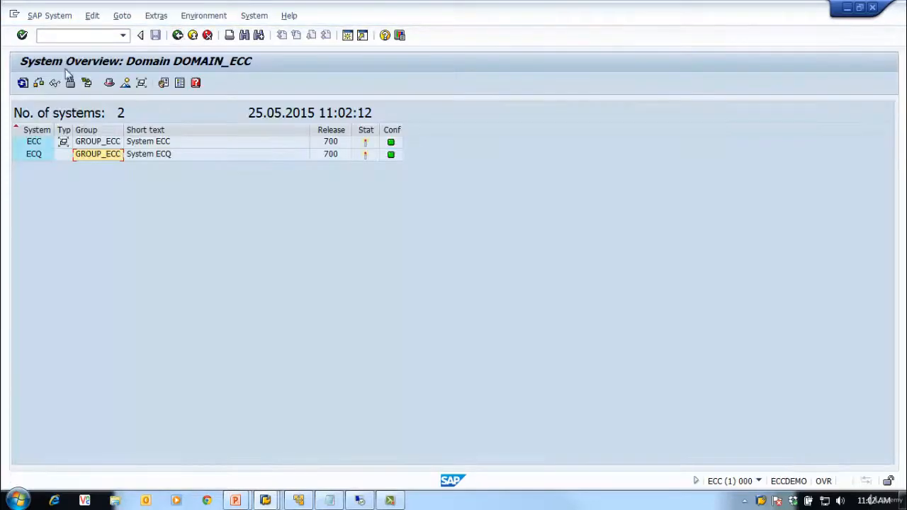
click(22, 83)
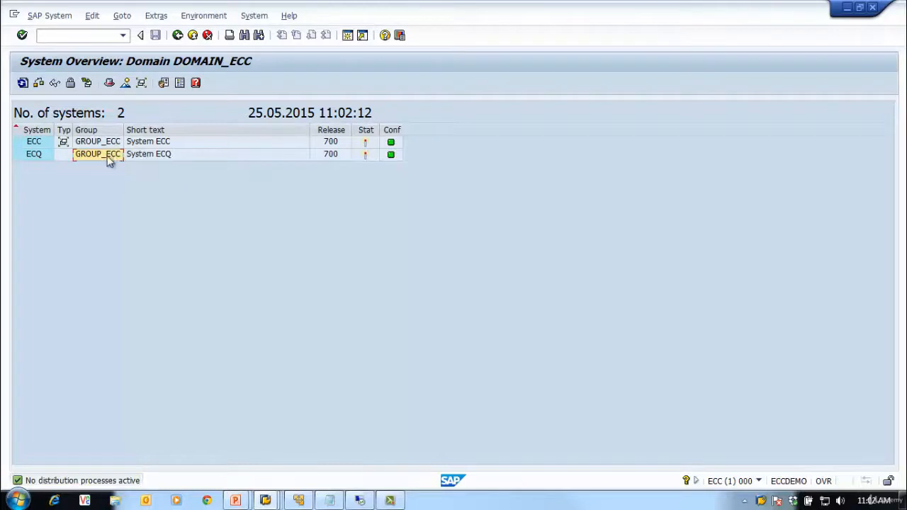
click(23, 84)
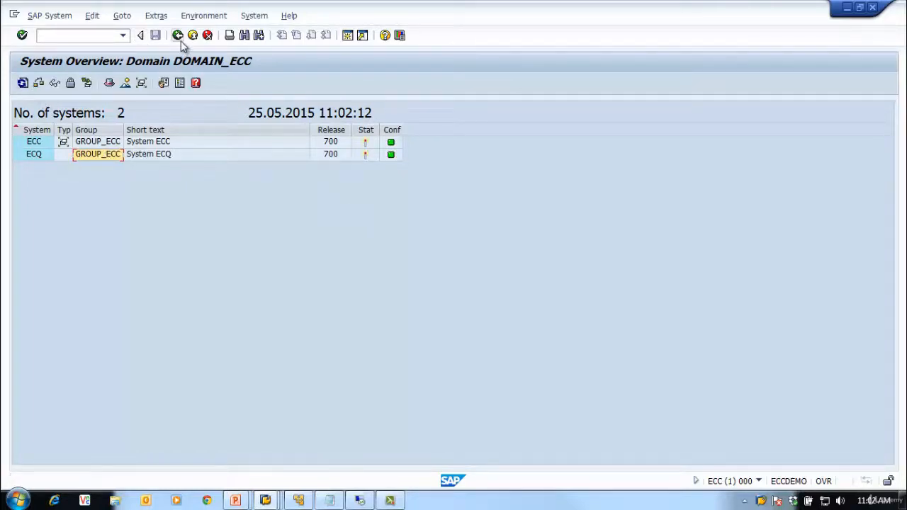
Step: Reopen the system overview from the STMS start screen to check how ECC and ECQ are listed, and return
click(178, 37)
click(124, 36)
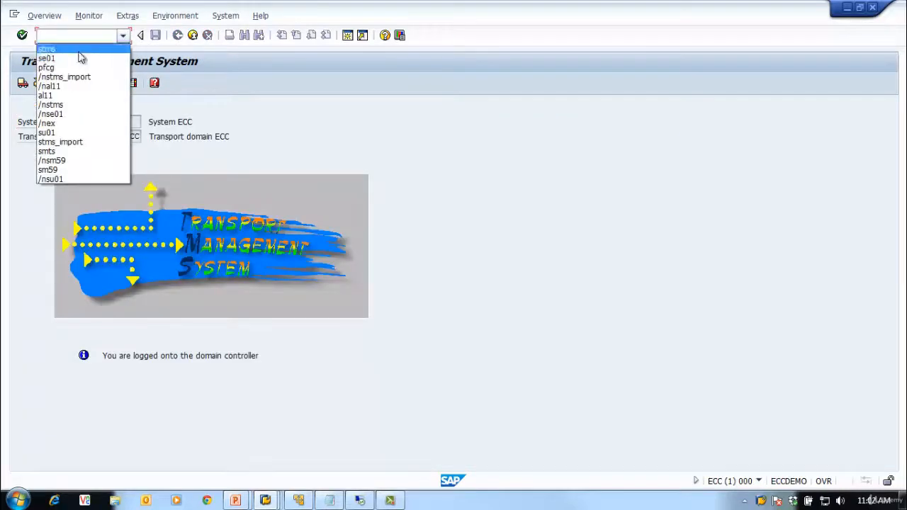
click(80, 56)
key(Return)
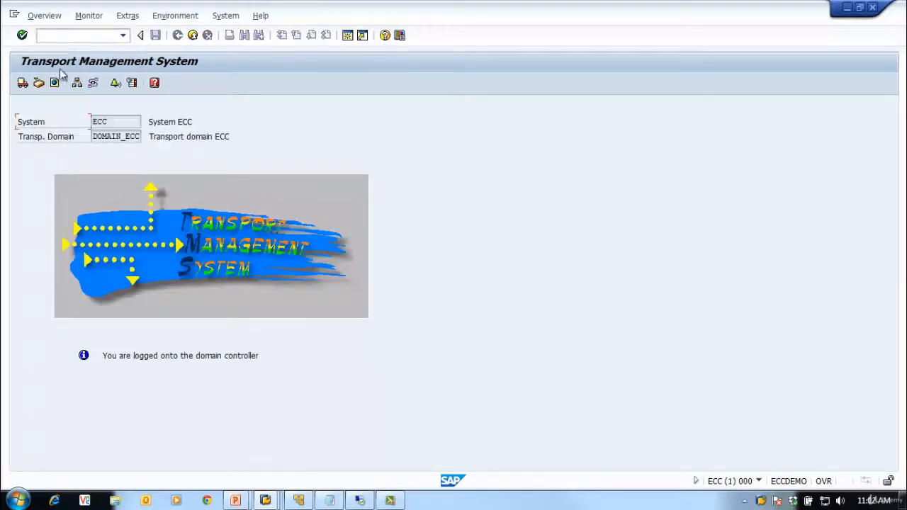
click(44, 16)
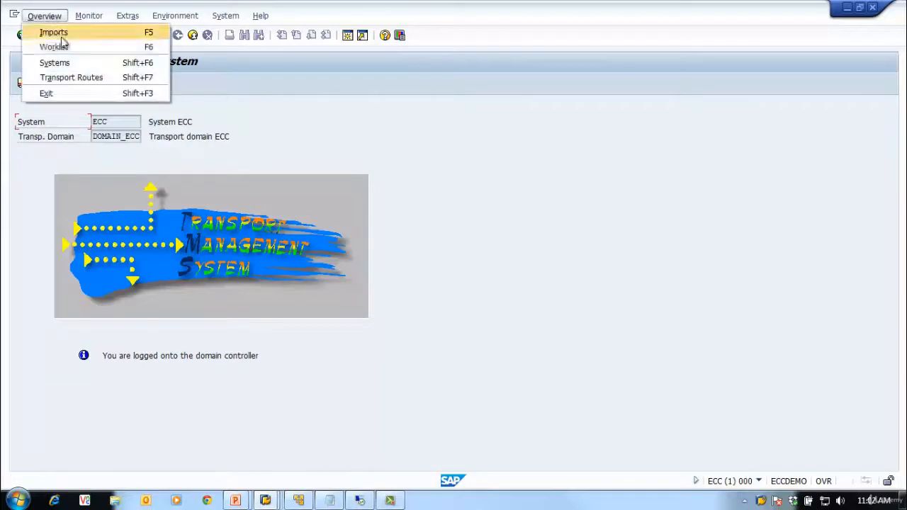
click(57, 62)
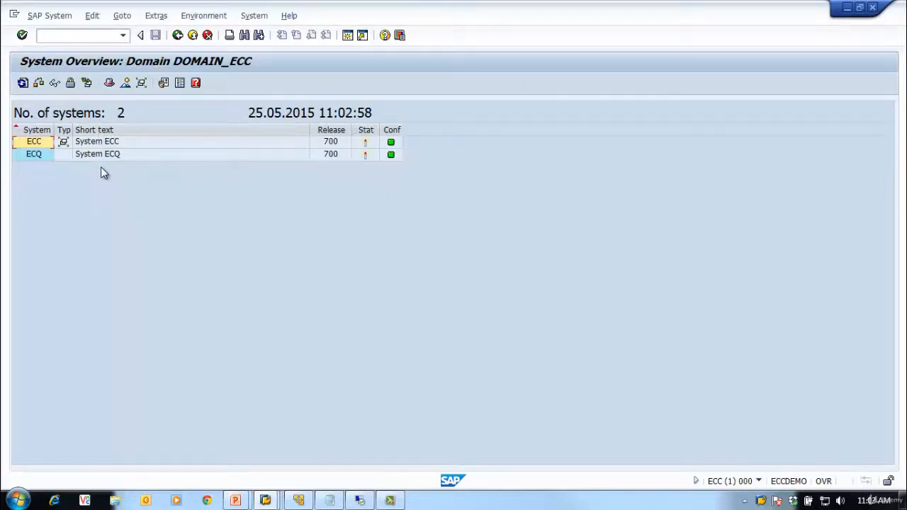
click(178, 36)
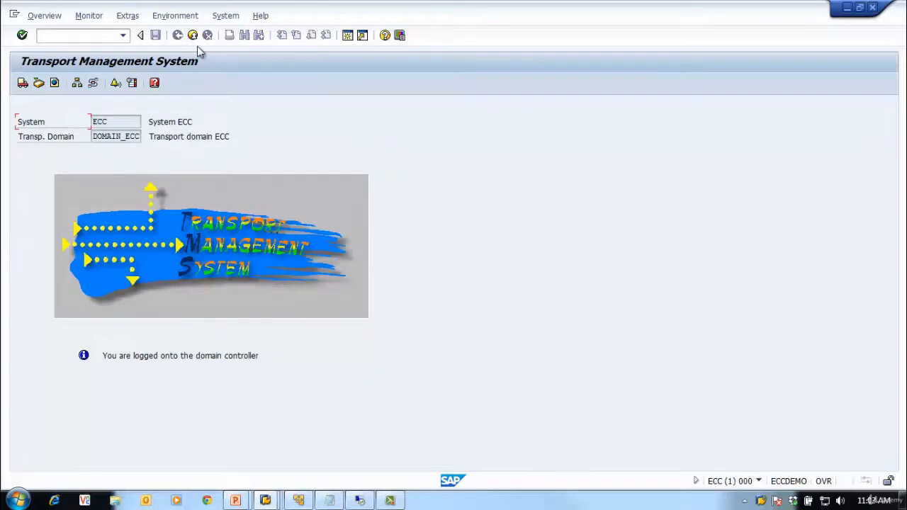
Step: Open the SAP directories of ECC with transaction /nal11 and look up the path of DIR_TRANS
text(/nal11)
key(Return)
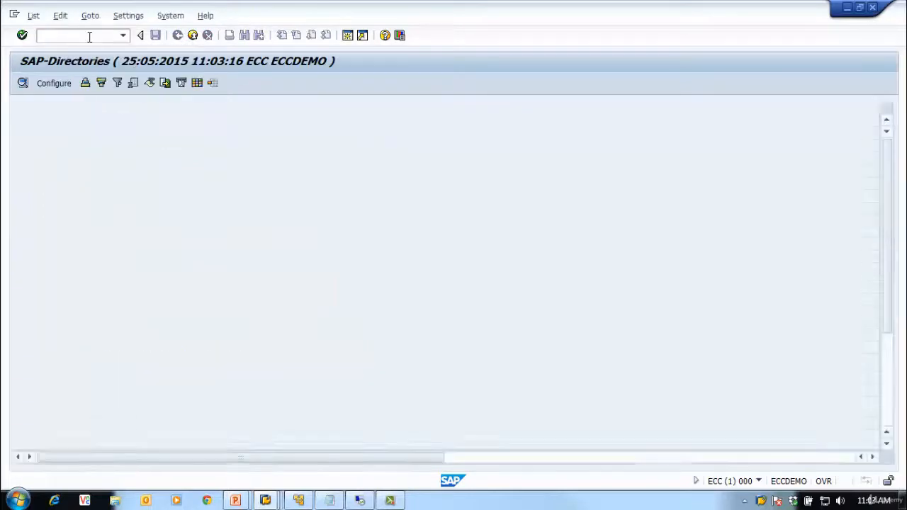
click(49, 424)
scroll(120, 391, down, 4)
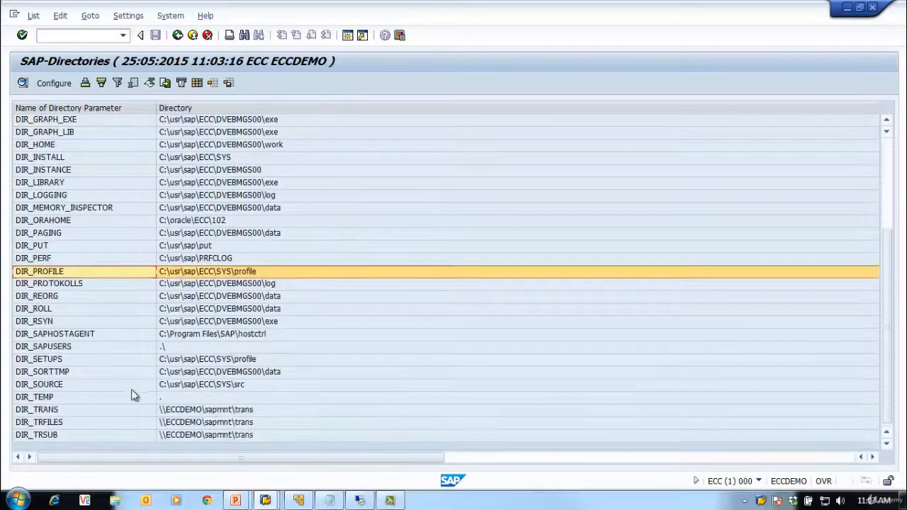
click(118, 411)
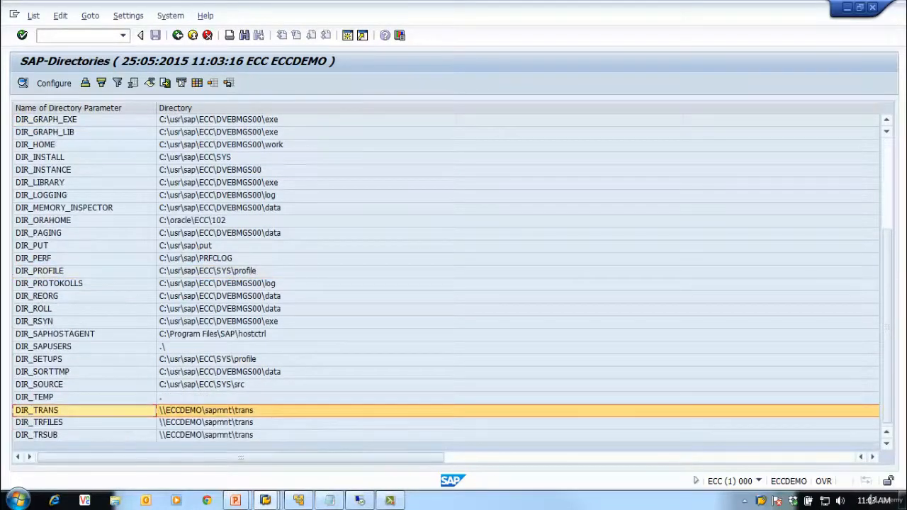
Step: Switch to the ECQ client 000 session and start transaction STMS there
right_click(757, 500)
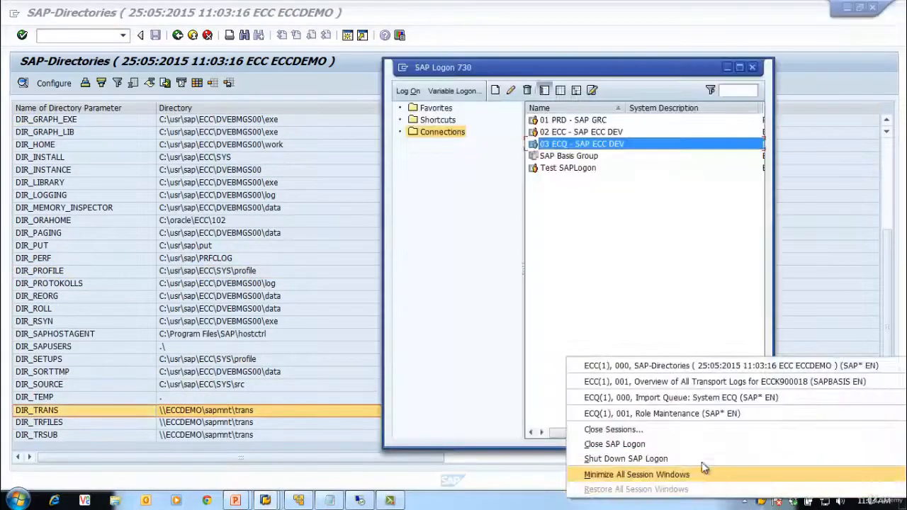
click(668, 399)
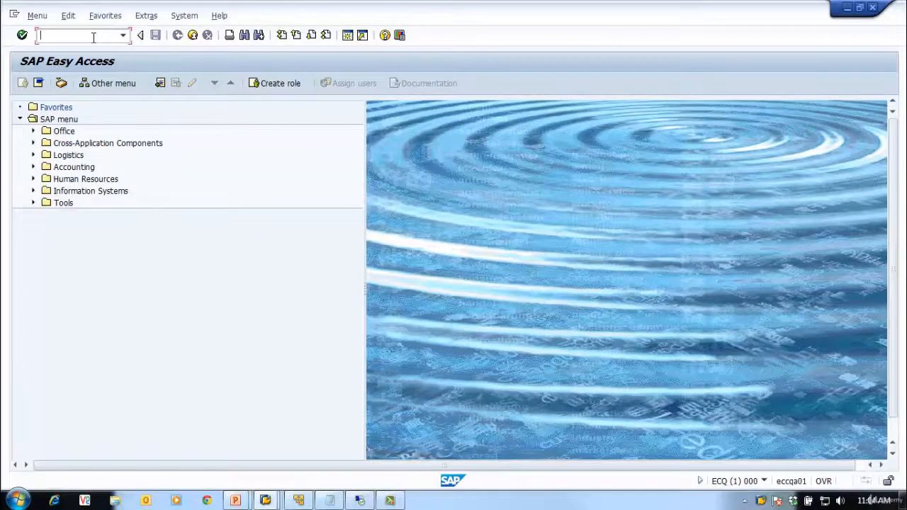
text(stms)
key(Return)
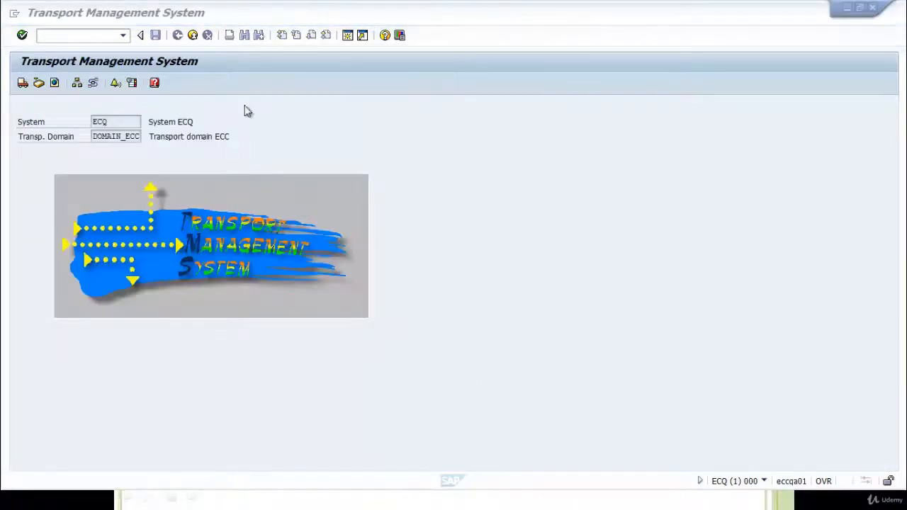
Step: Examine the system overview of DOMAIN_ECC from ECQ, and return to the Transport Management System start screen
click(32, 16)
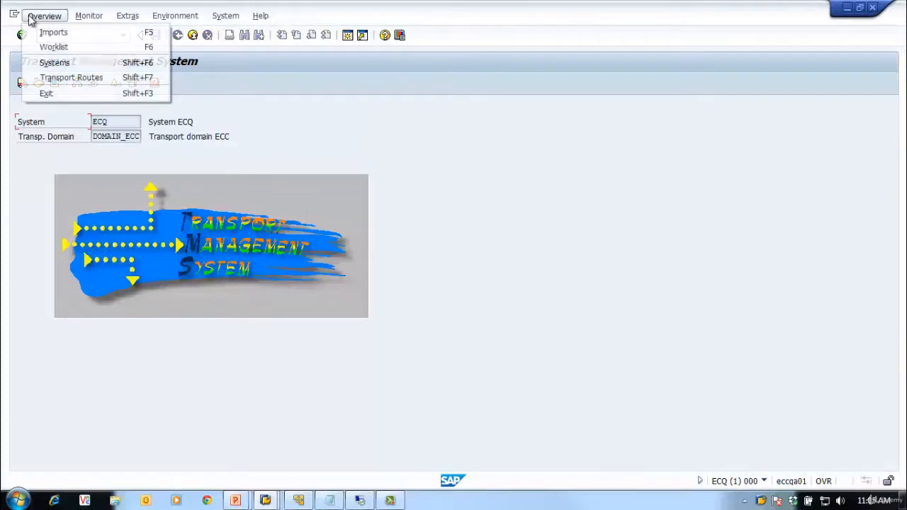
click(59, 64)
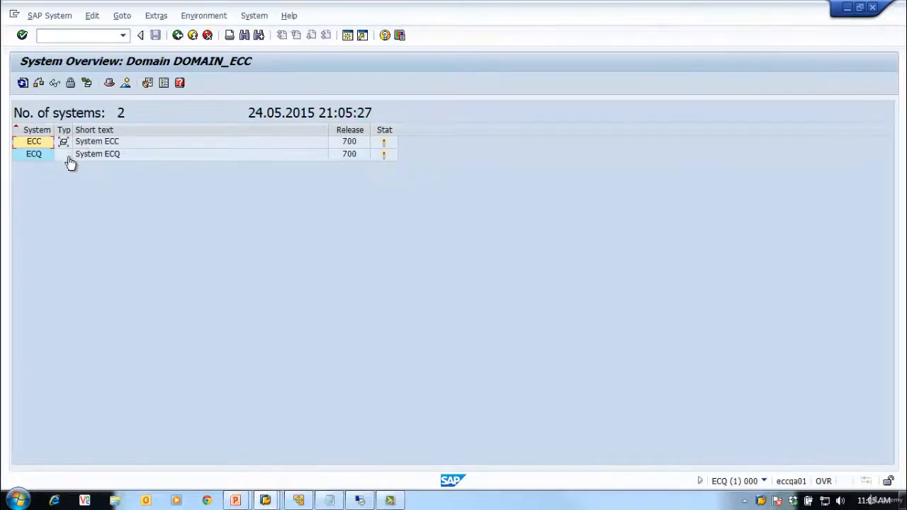
click(178, 35)
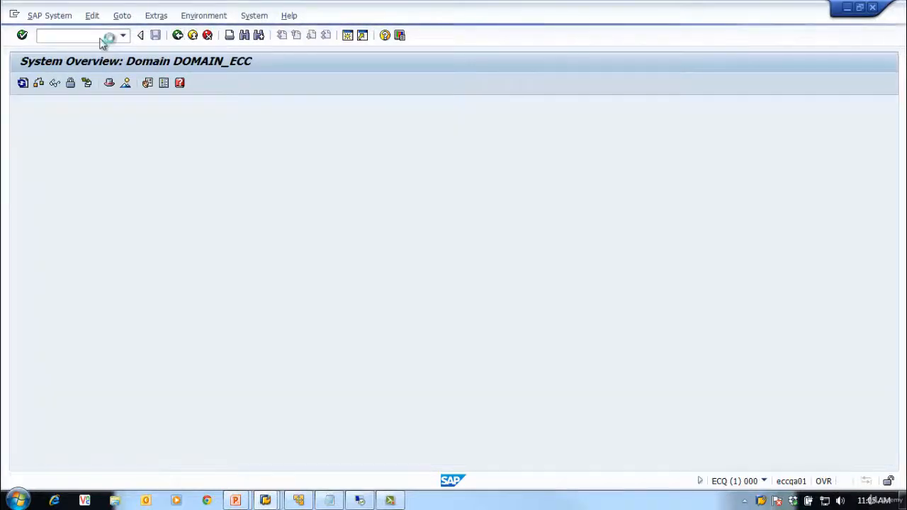
Step: Open the list of SAP directories in ECQ with transaction /nal11
click(99, 37)
text(/)
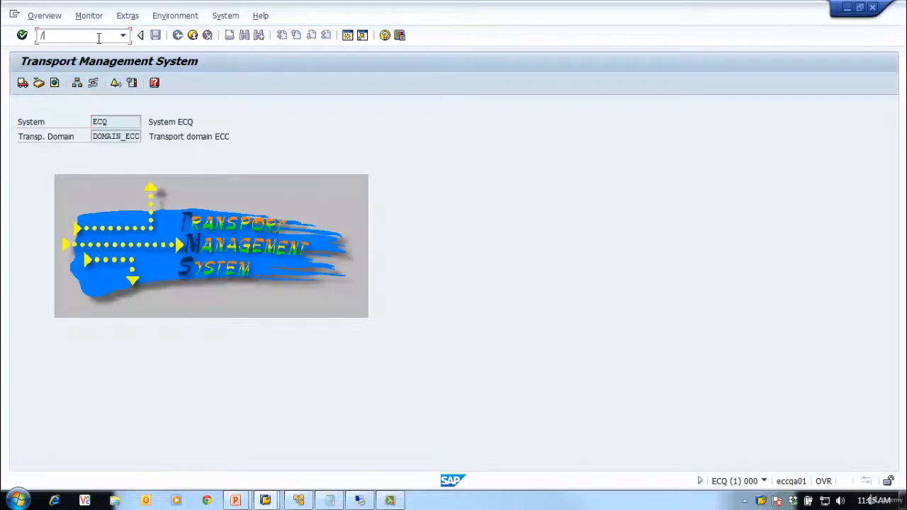
text(nal11)
key(Return)
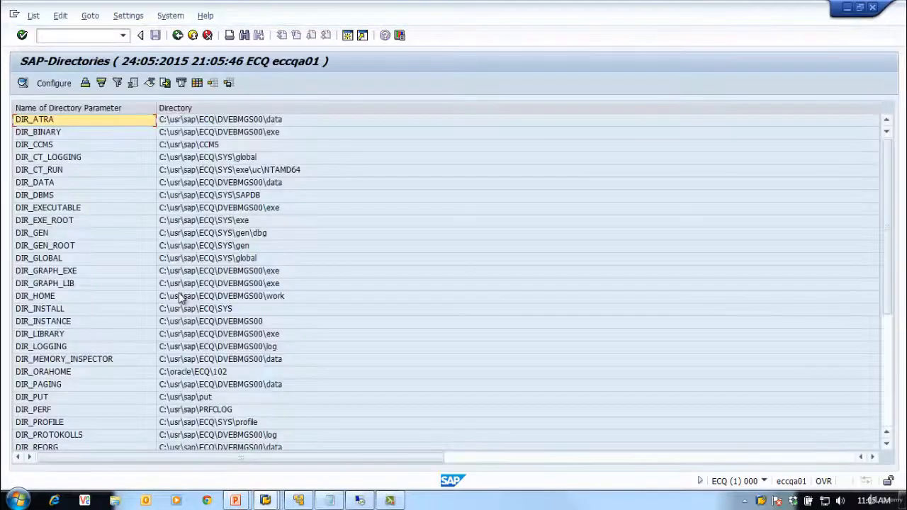
Step: Look up the path of DIR_TRANS in ECQ's list of SAP directories
click(214, 359)
scroll(213, 352, down, 5)
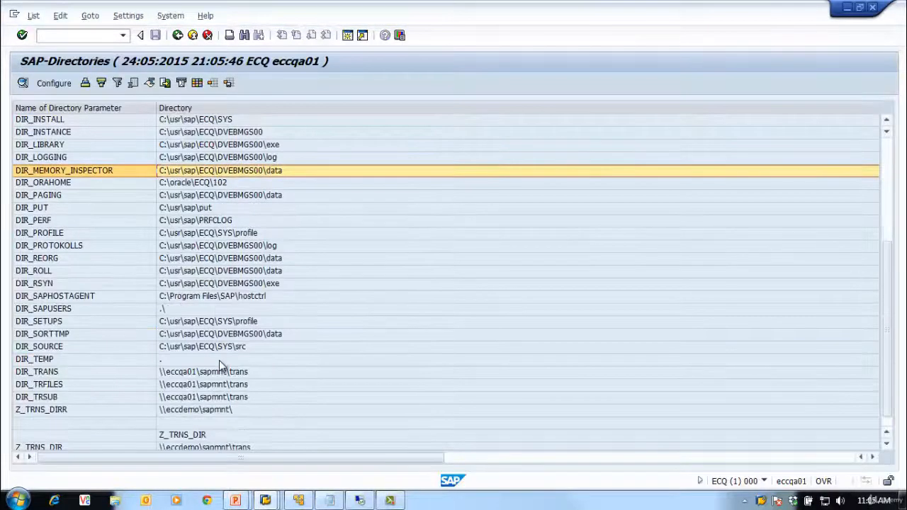
scroll(219, 360, up, 1)
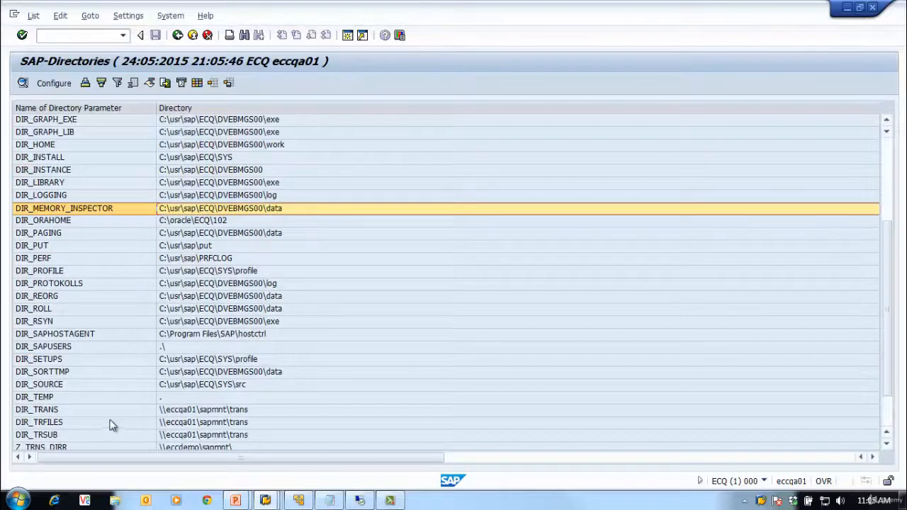
click(192, 413)
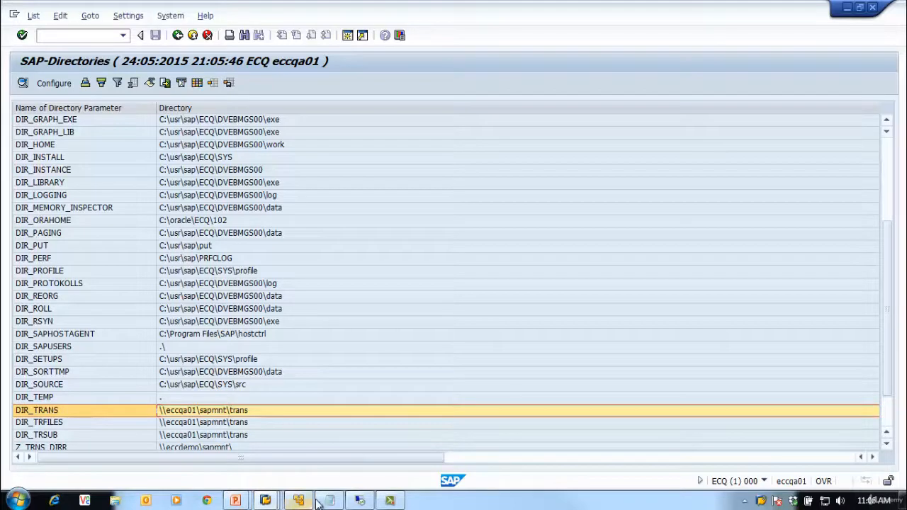
Step: Switch to the Remote Desktop session of 192.168.1.52 and unlock the server with the account password
click(366, 501)
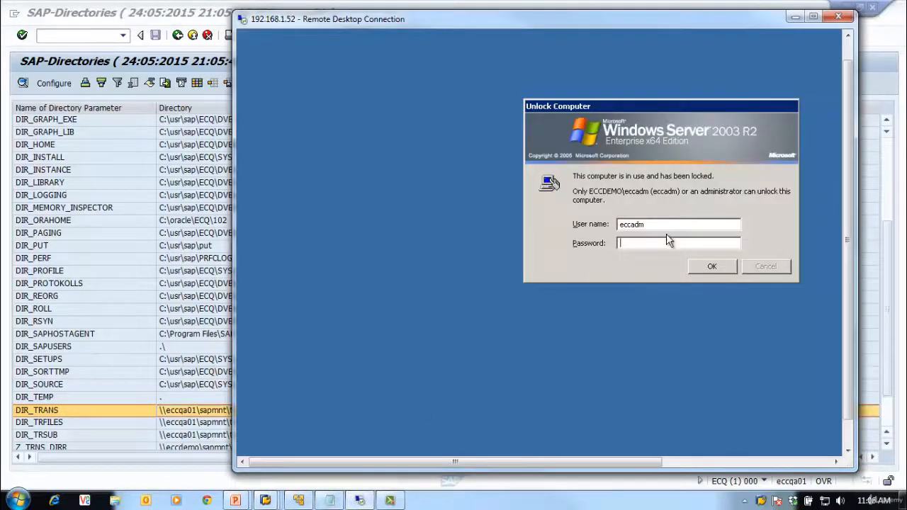
text(a)
key(BackSpace)
text(*********)
key(Return)
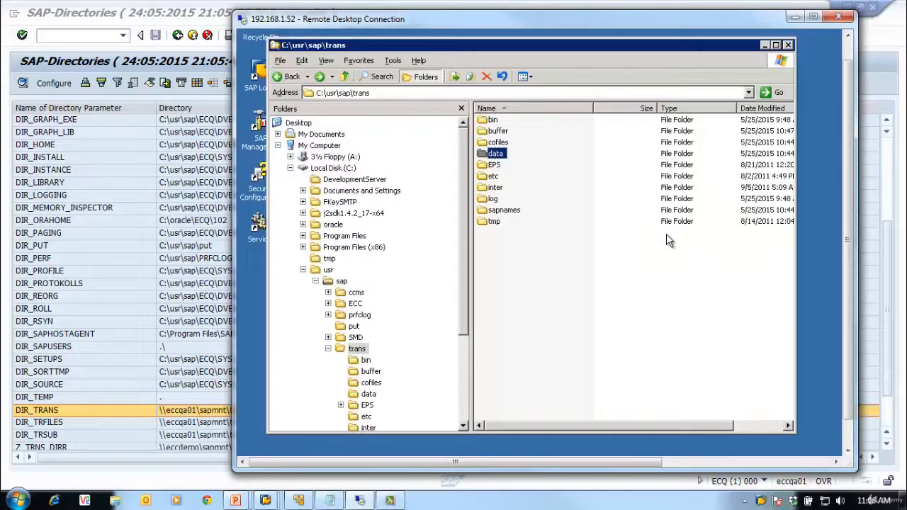
Step: Browse to the folder C:\WINDOWS\system32\drivers\etc on the server
click(303, 271)
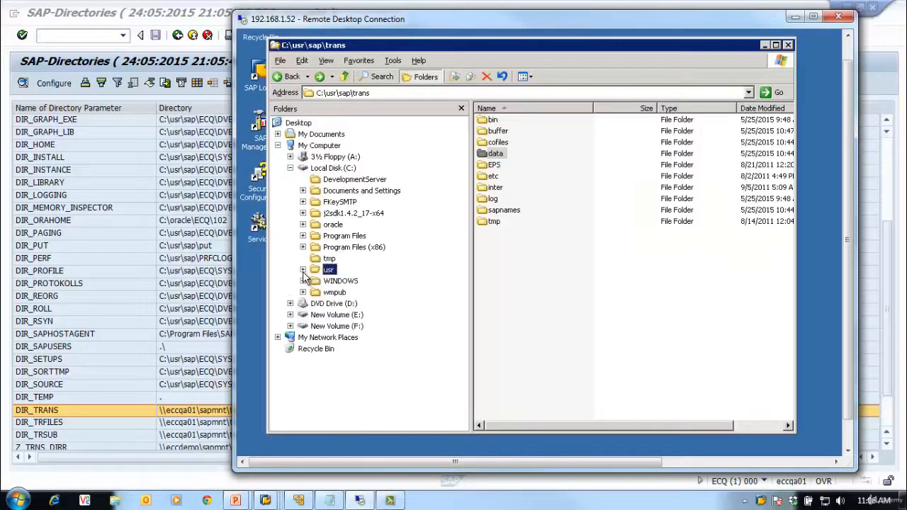
click(333, 282)
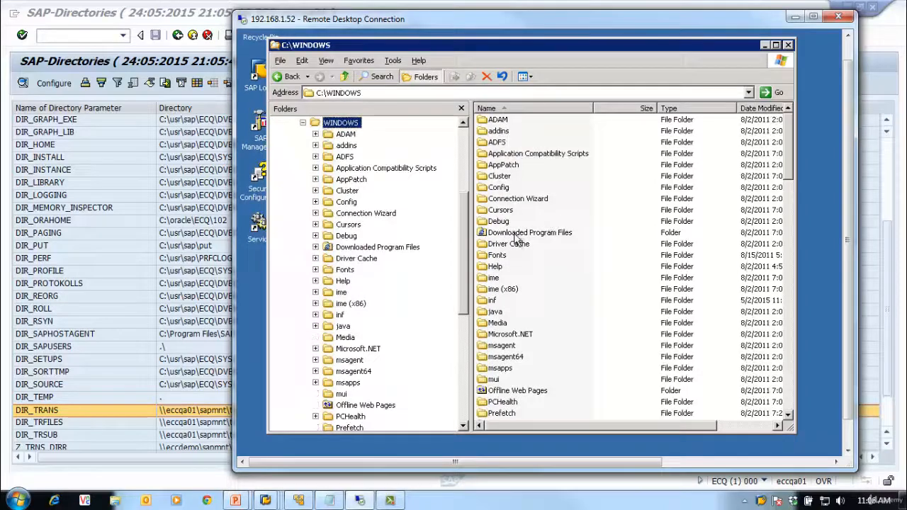
click(491, 278)
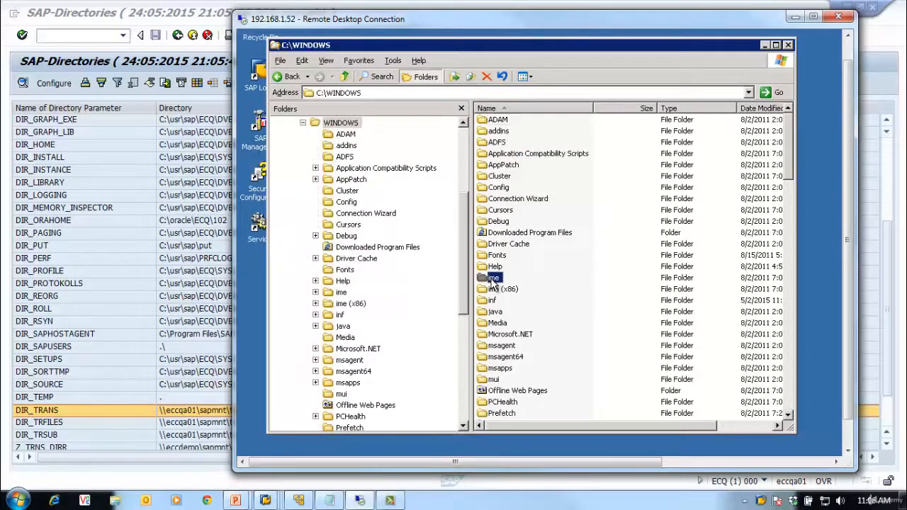
scroll(496, 283, down, 4)
click(486, 380)
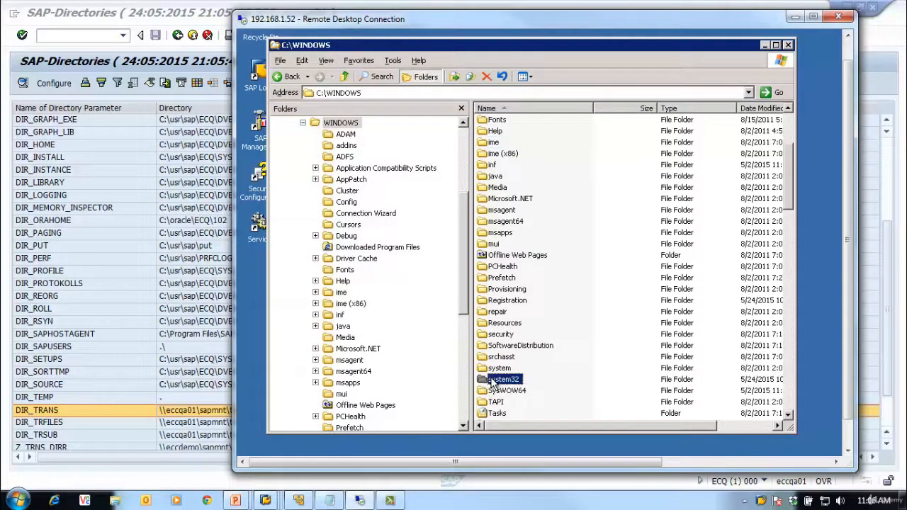
click(494, 164)
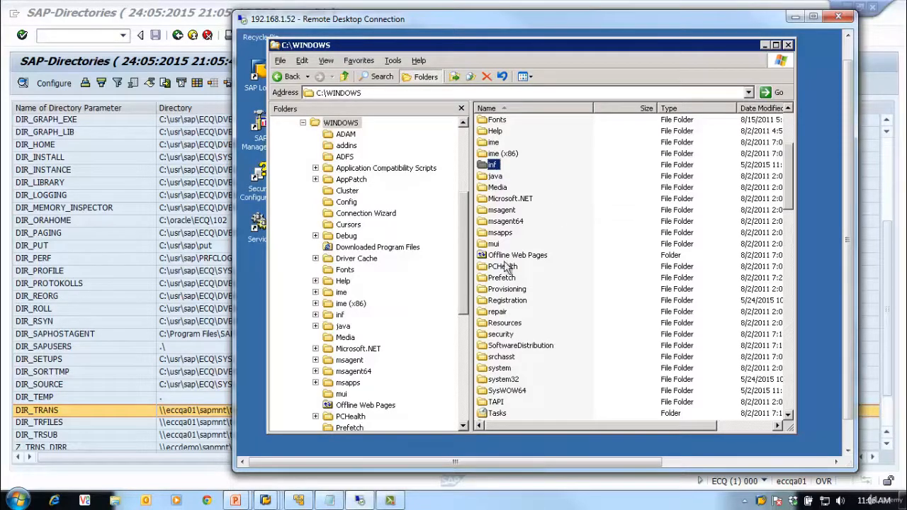
double_click(502, 379)
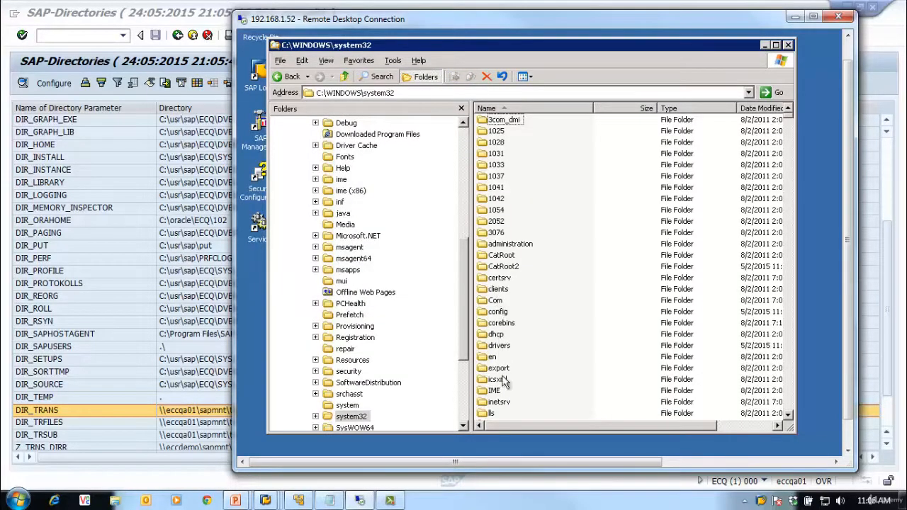
double_click(498, 346)
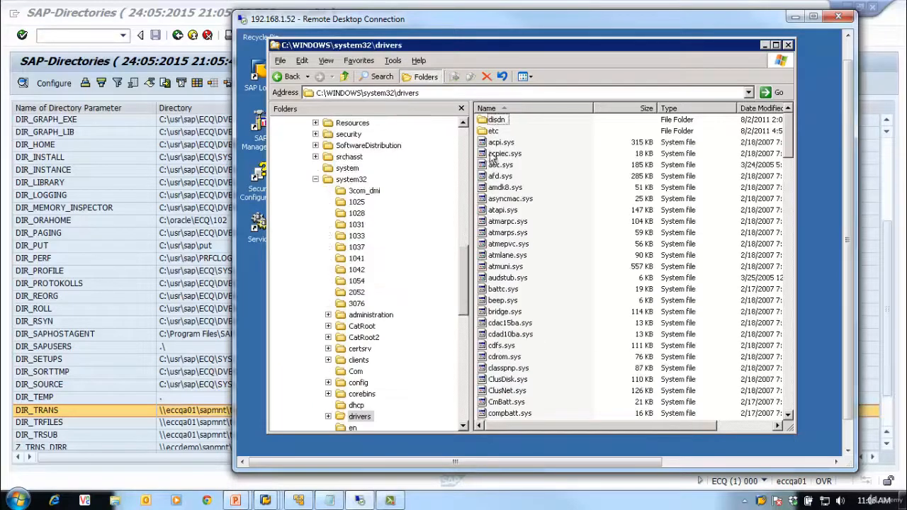
click(494, 133)
double_click(493, 132)
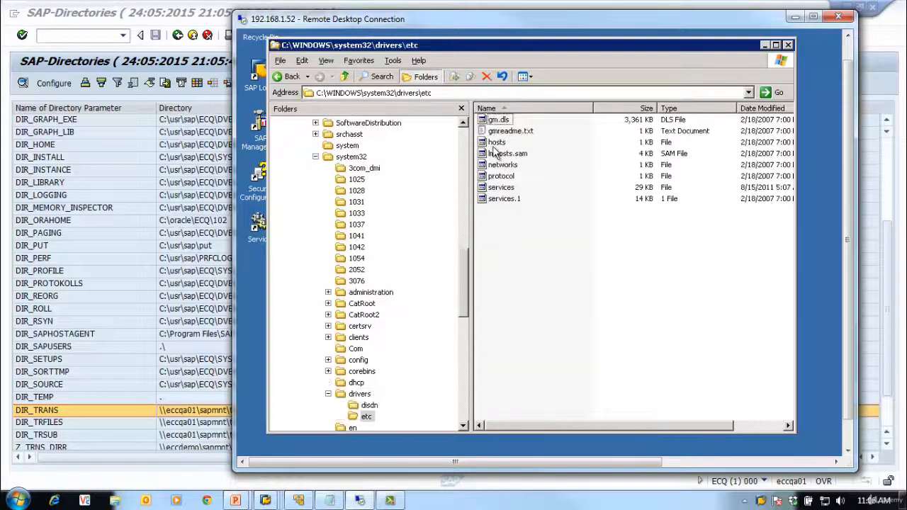
Step: Open the hosts file from the etc folder with Notepad
click(495, 142)
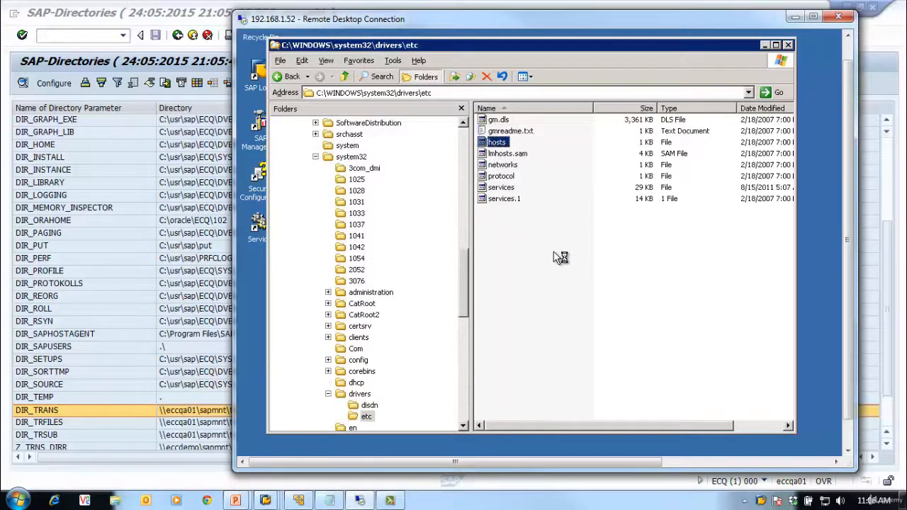
click(578, 191)
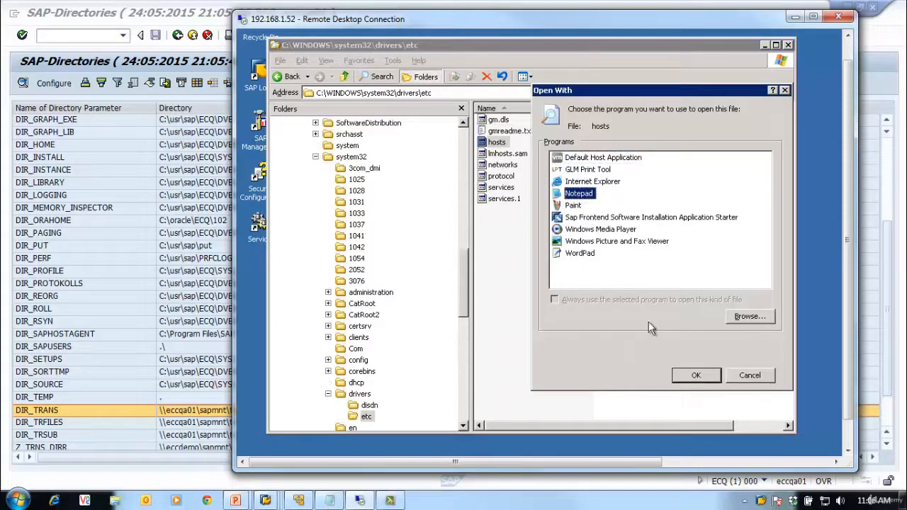
click(695, 374)
Step: Add a line with SAPTRANSHOST and 192.168.1.52 below the localhost entry in the hosts file
click(400, 303)
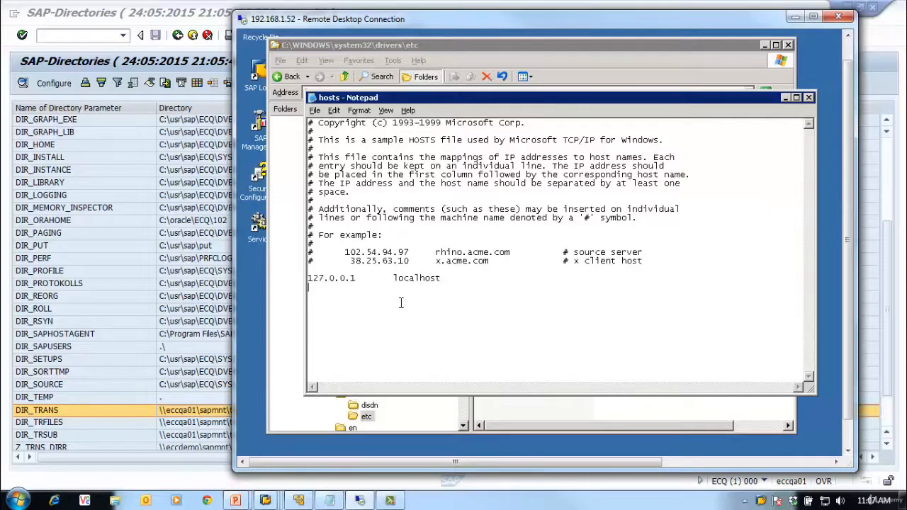
text(SAPTRANSHOST    192.168.)
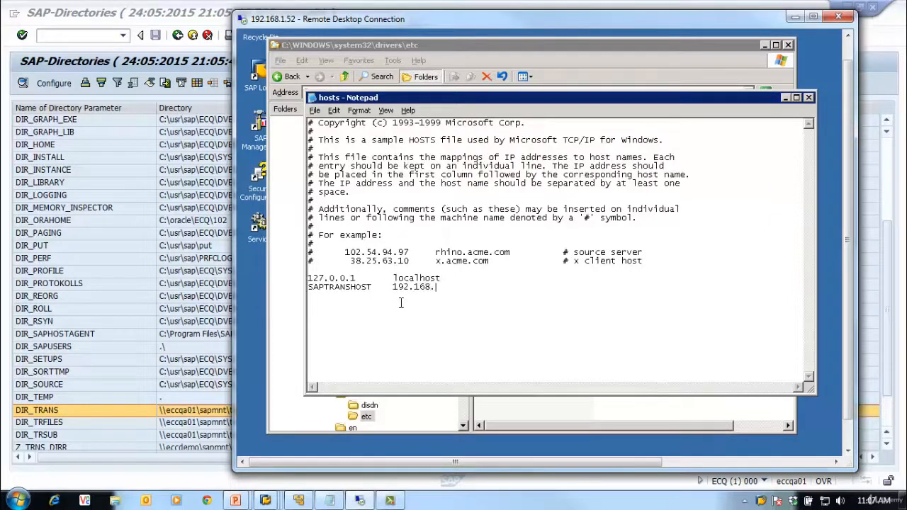
text(1.52)
drag(432, 93, 447, 76)
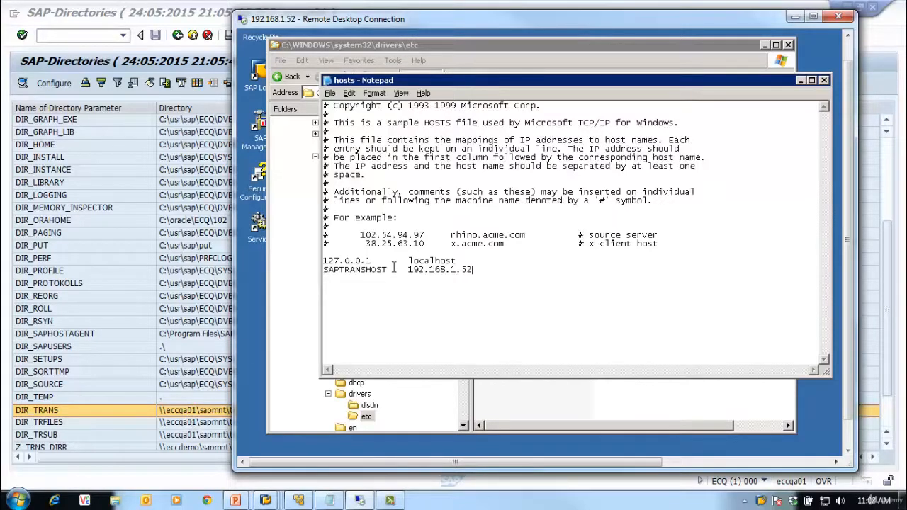
drag(391, 270, 323, 272)
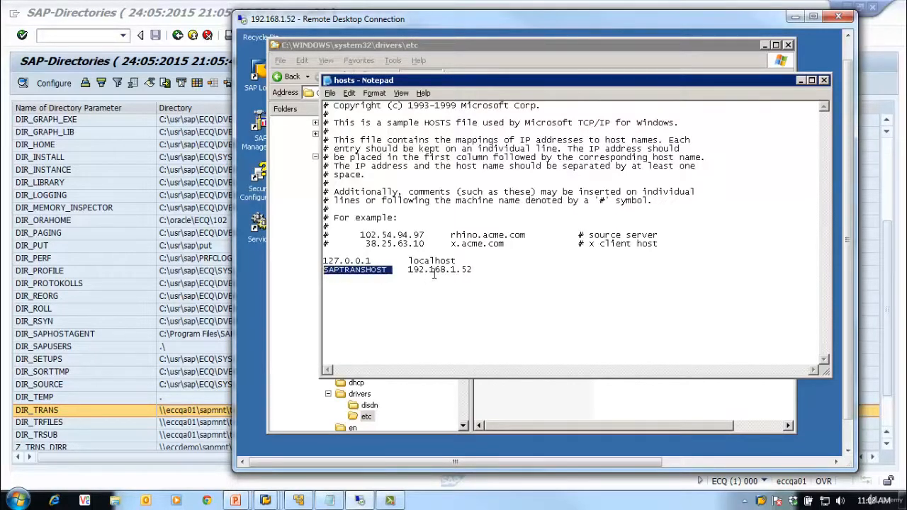
drag(473, 269, 408, 272)
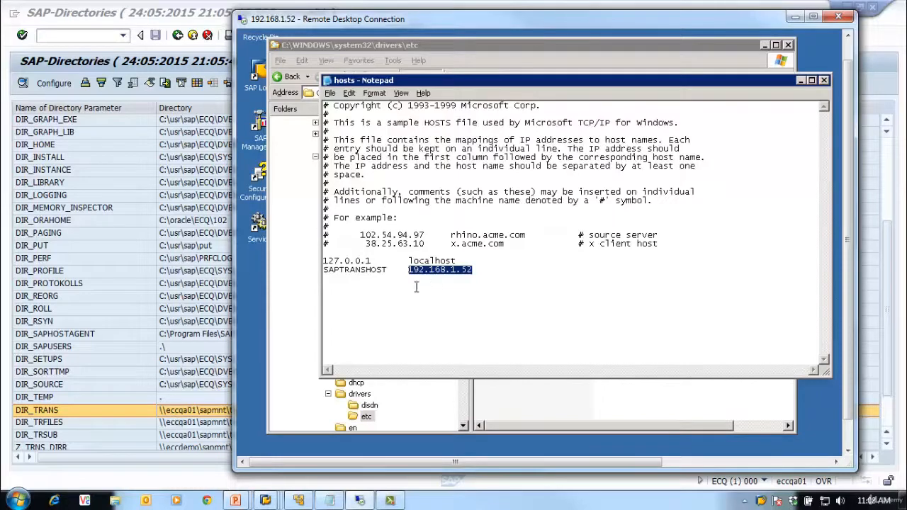
drag(326, 272, 323, 272)
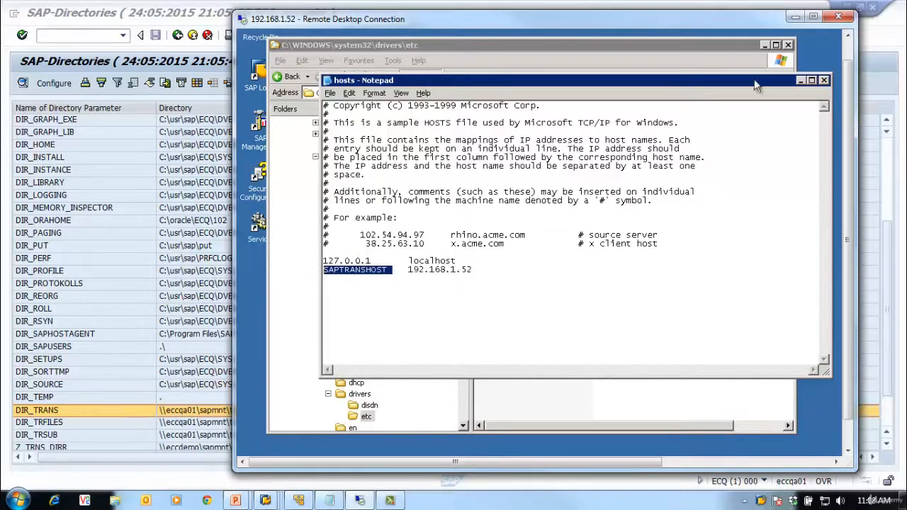
Step: Close the hosts file without saving the changes, and close the folder window
click(823, 80)
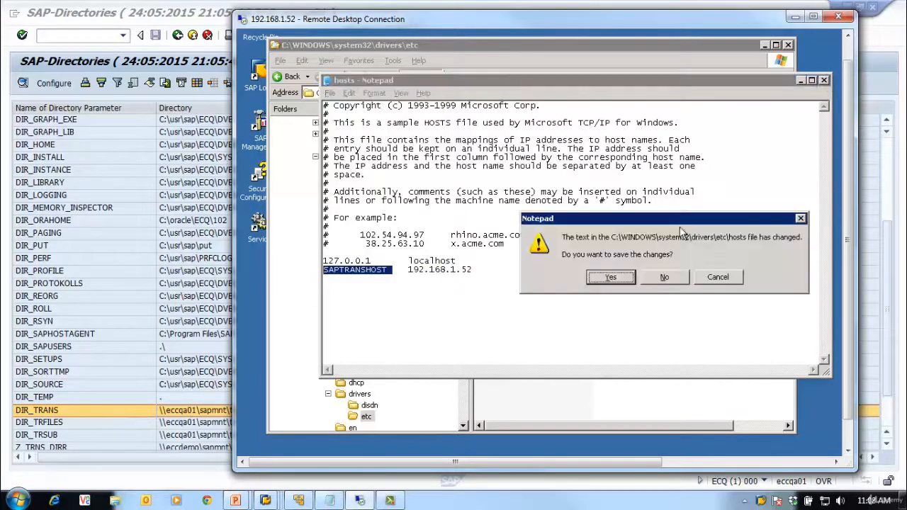
click(678, 276)
click(788, 46)
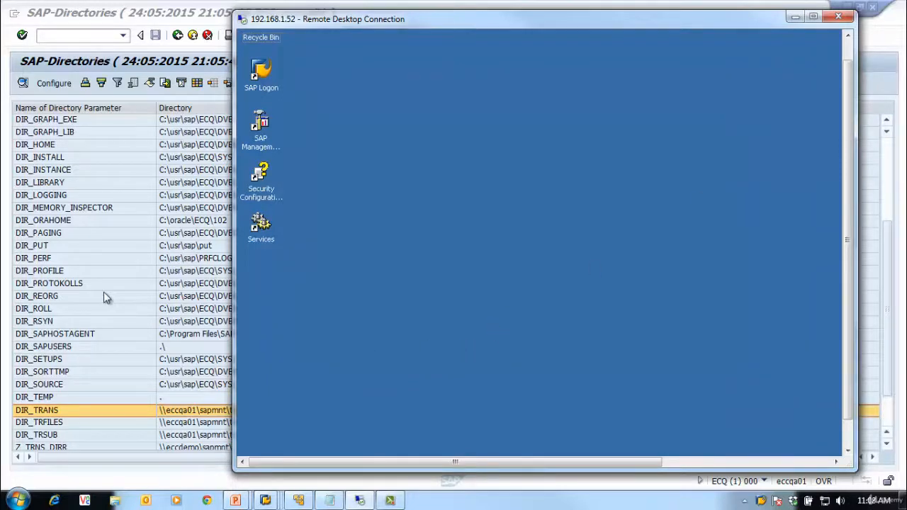
click(57, 414)
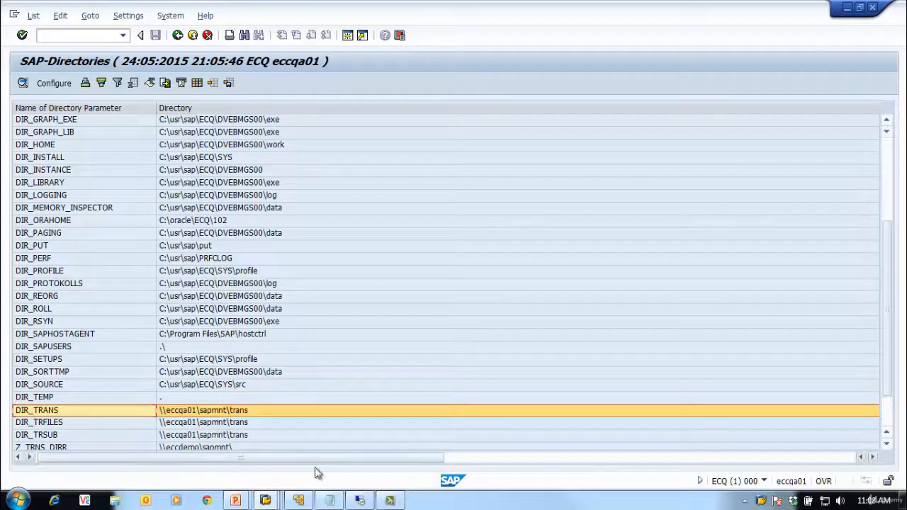
click(360, 500)
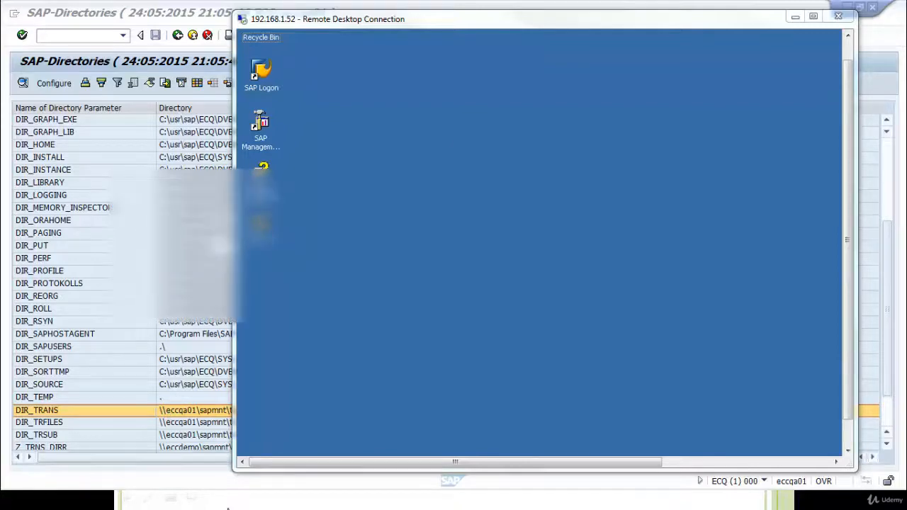
key(alt+Tab)
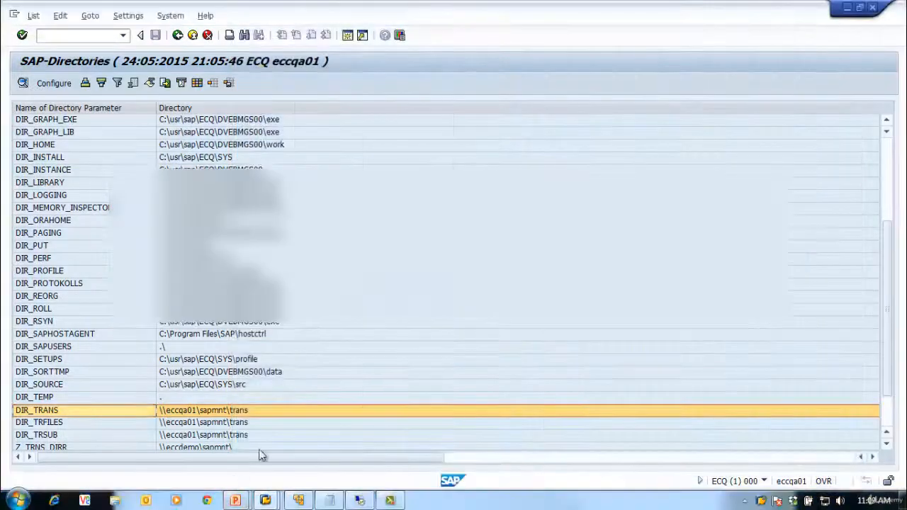
Step: Switch to the ECC client 000 session, leave the directory list and start transaction STMS
right_click(762, 500)
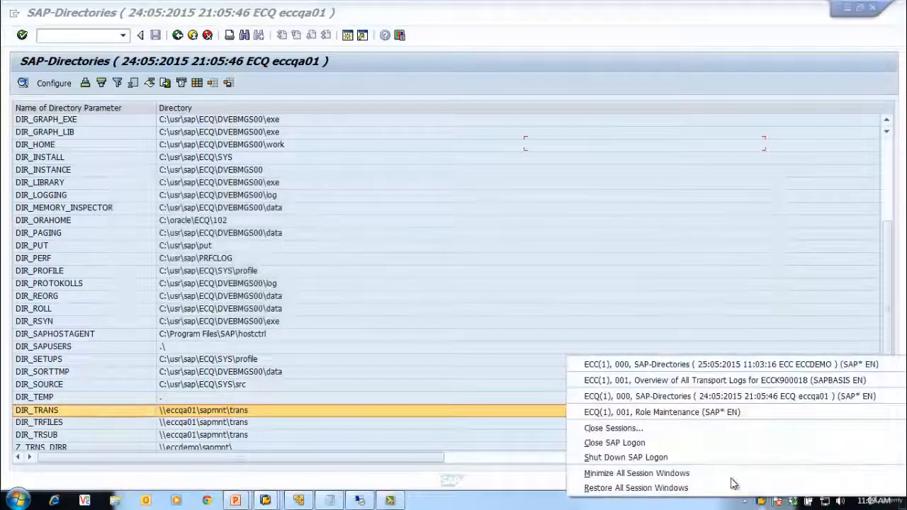
click(610, 364)
click(179, 35)
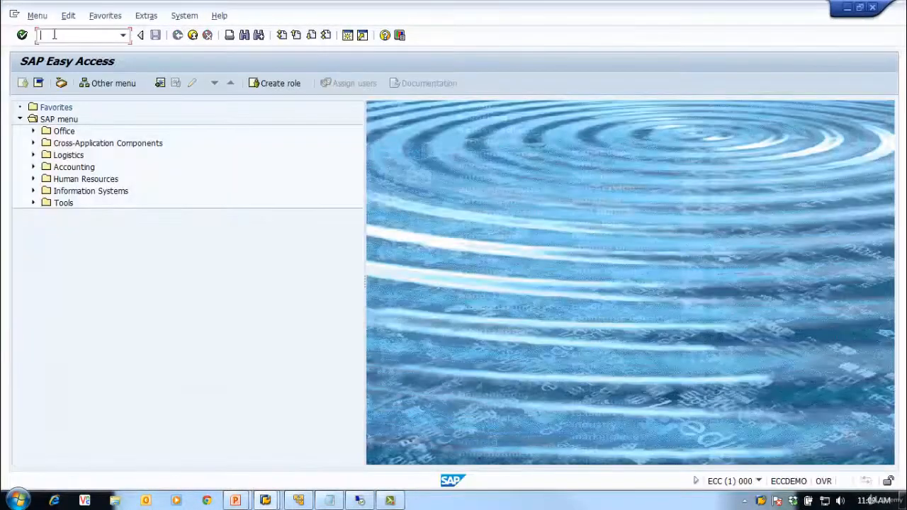
text(stms)
key(Return)
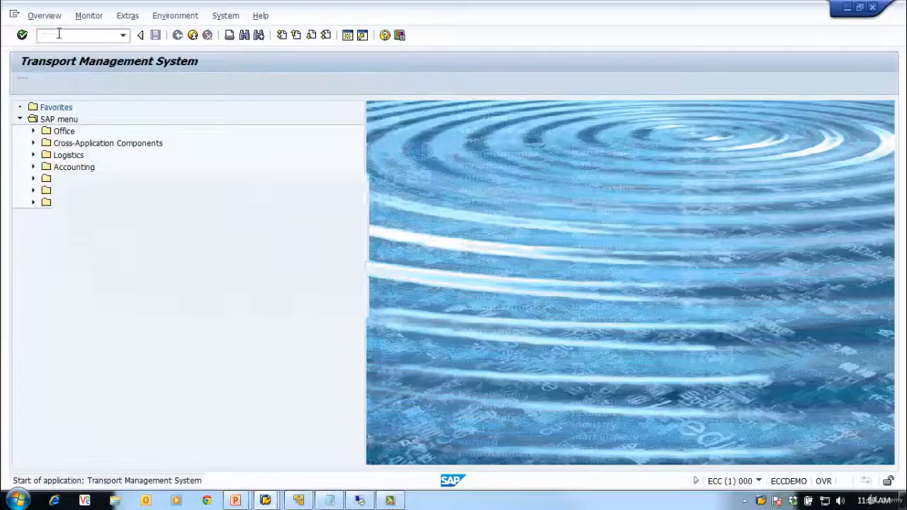
Step: Open system ECQ's TMS configuration for changing from the system overview, and show its communication settings
click(44, 15)
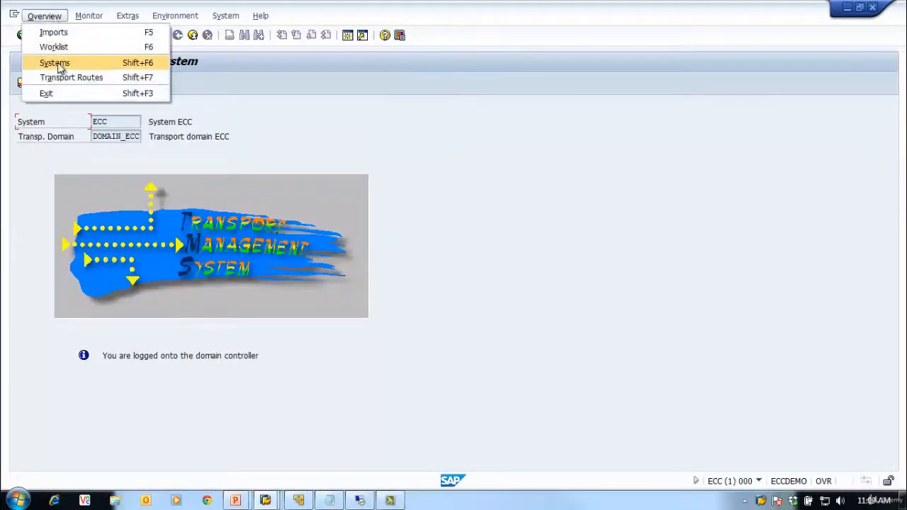
click(381, 129)
click(37, 17)
click(50, 63)
click(34, 155)
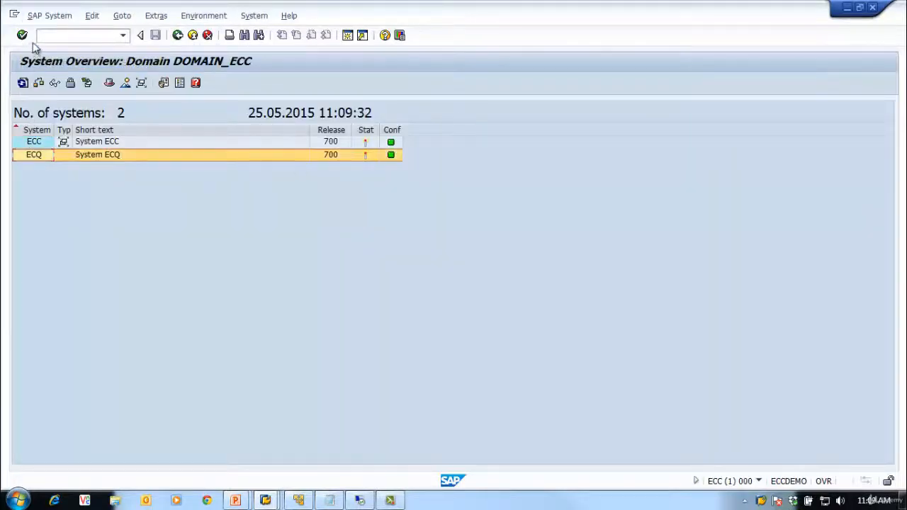
click(44, 16)
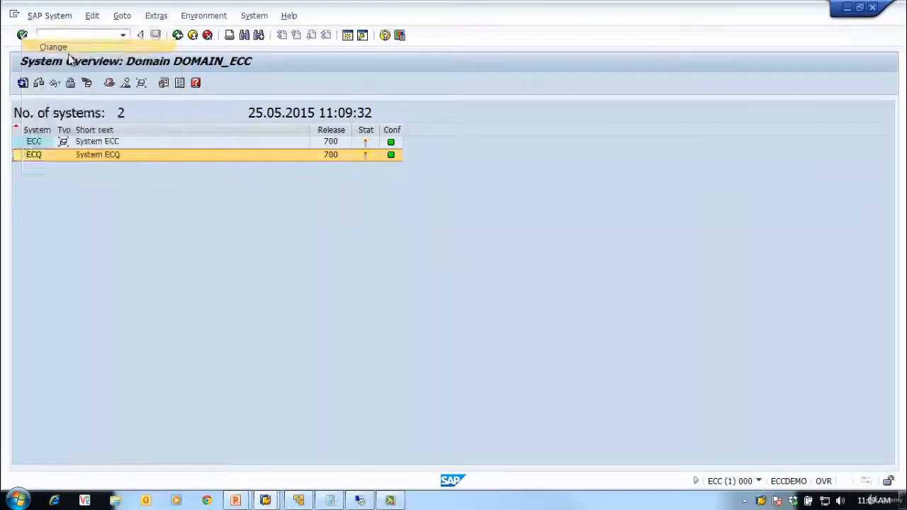
click(54, 46)
click(126, 152)
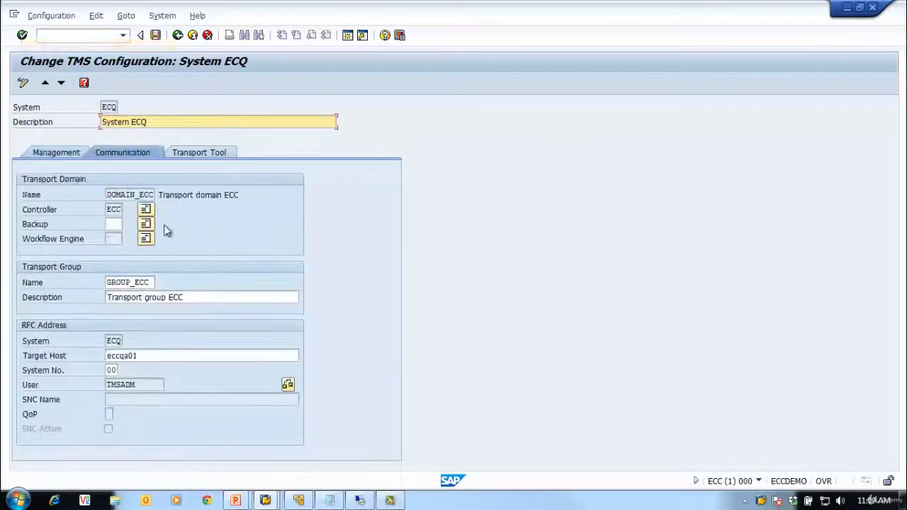
Step: Check the available transport groups and set ECQ's transport group name to GROUP_ECQ
click(138, 282)
click(160, 282)
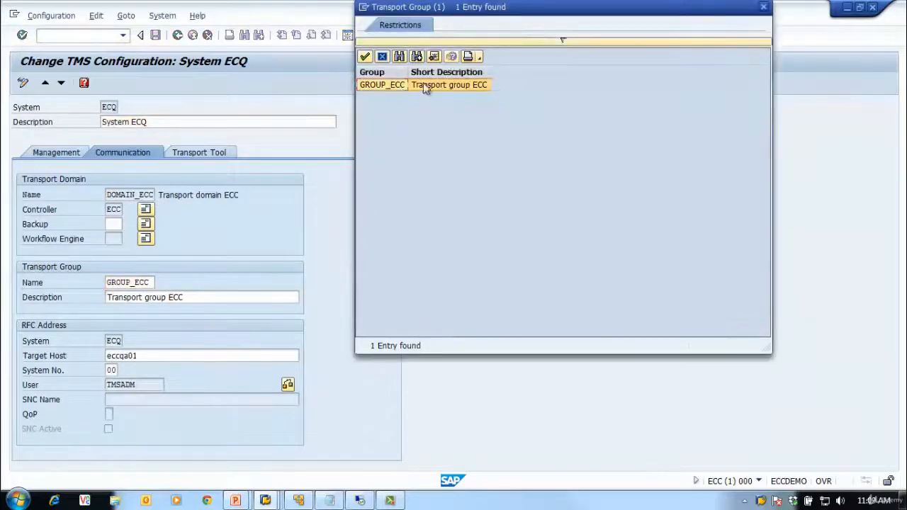
click(763, 6)
click(154, 282)
key(BackSpace)
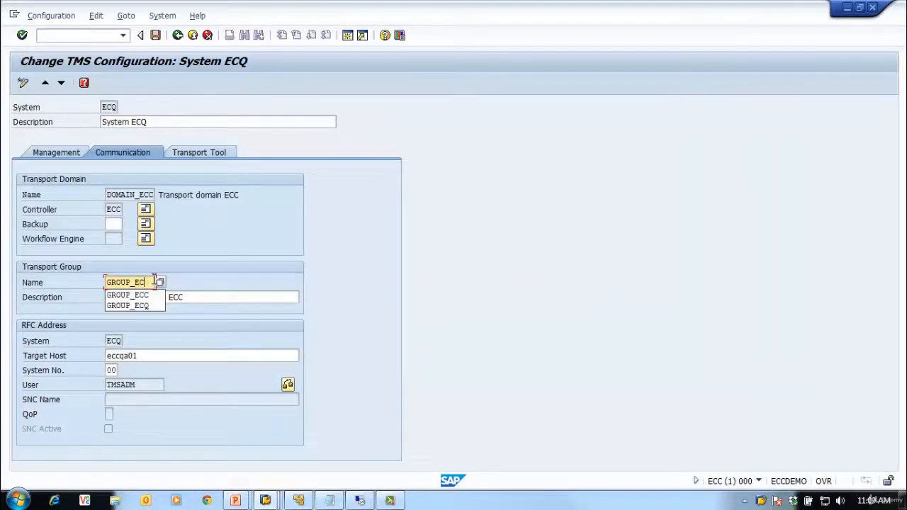
text(Q)
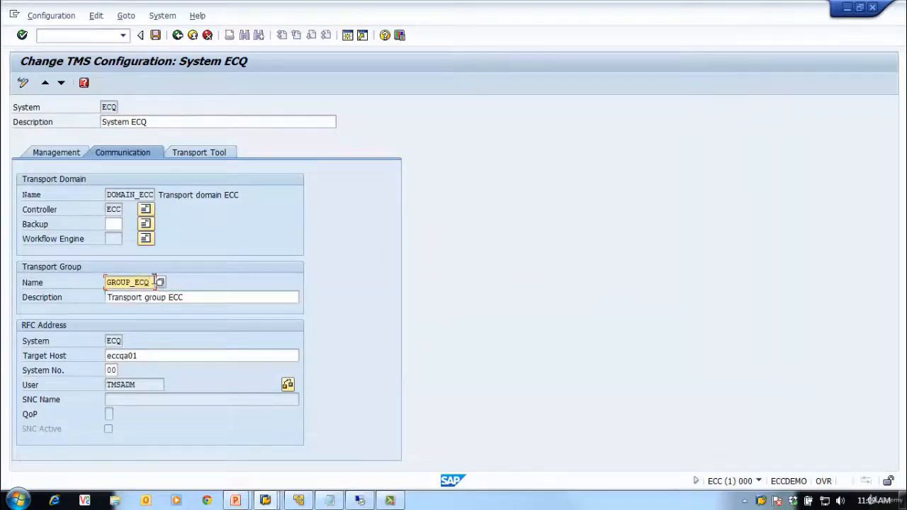
Step: Set the transport group description to Transport group ECQ, and save the configuration with immediate distribution
click(226, 304)
key(BackSpace)
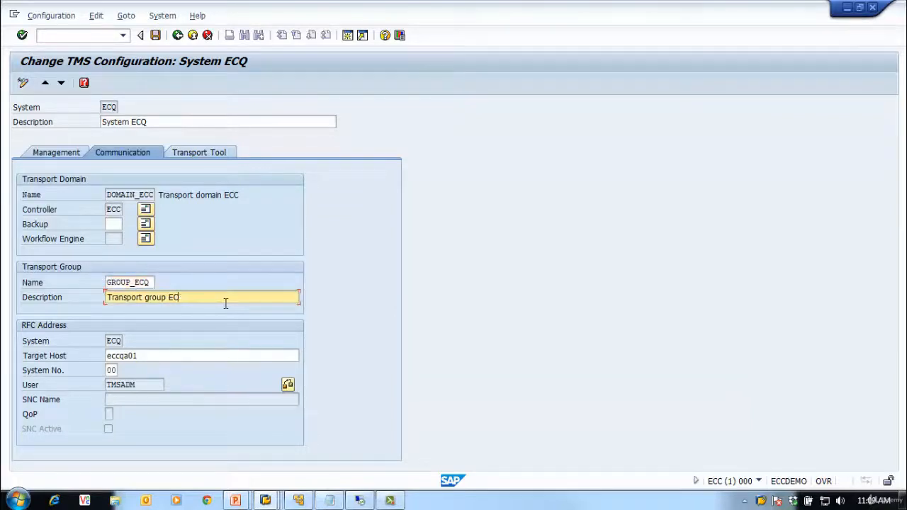
text(Q)
click(155, 34)
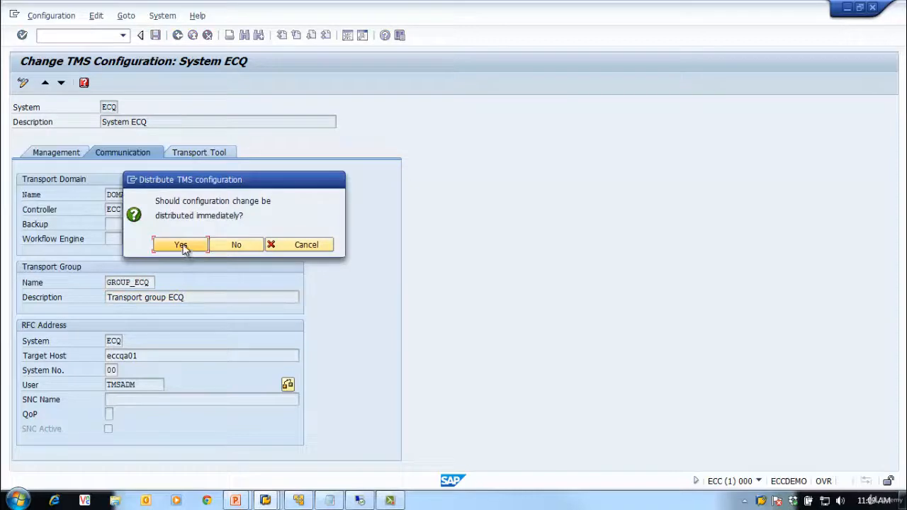
click(195, 245)
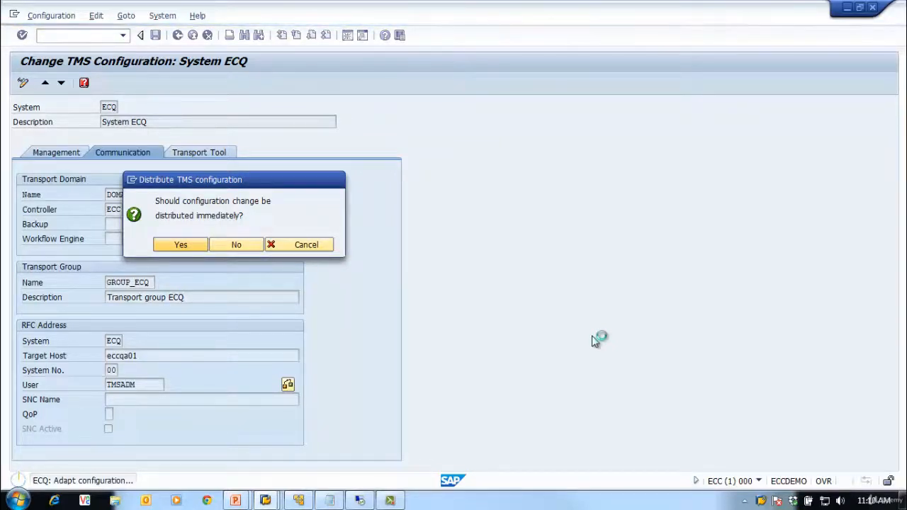
Step: Leave ECQ's configuration, restart STMS in ECC and reopen the system overview to check both systems' transport groups
click(177, 34)
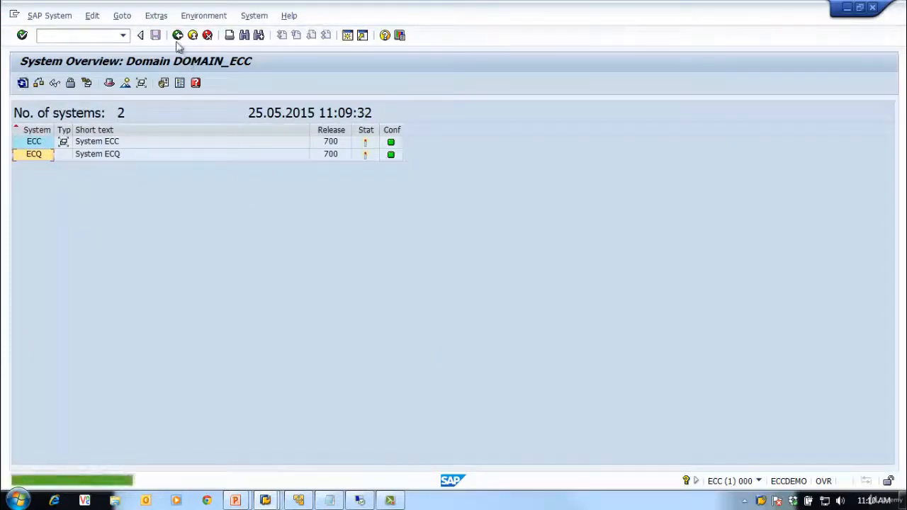
click(177, 35)
click(122, 34)
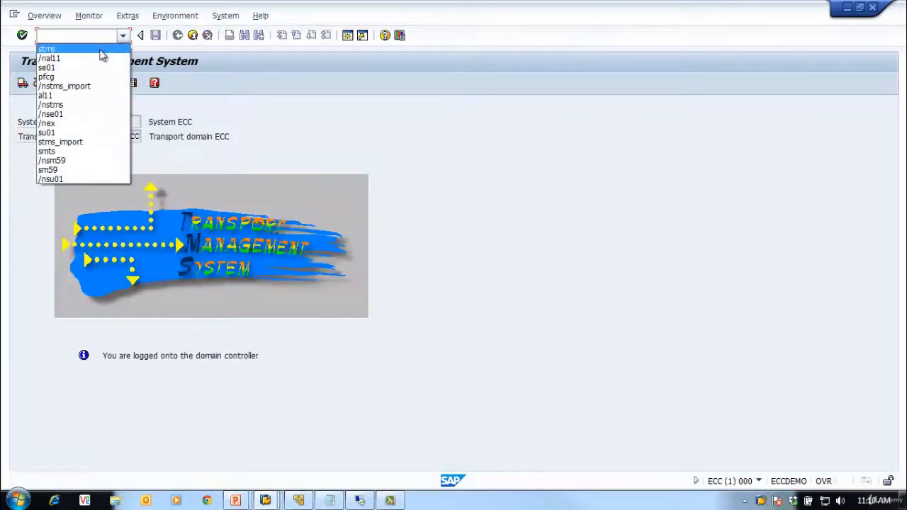
click(102, 54)
key(Return)
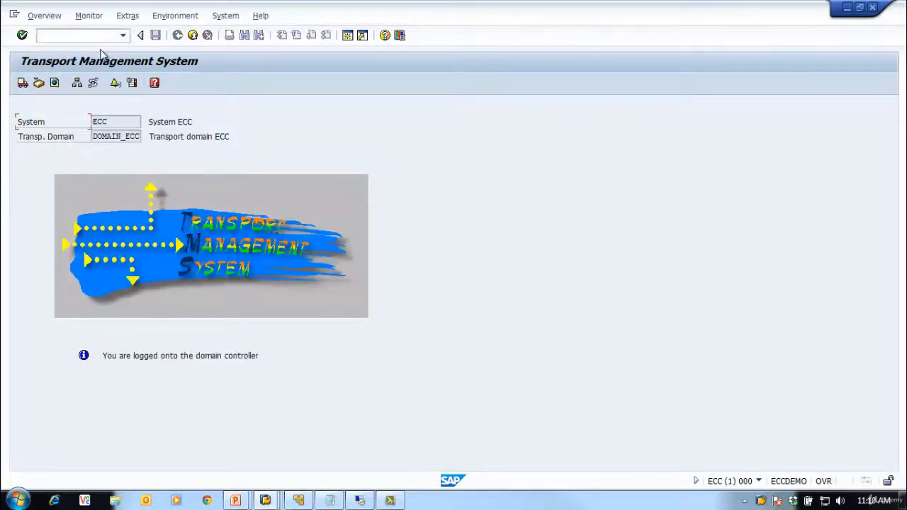
click(47, 16)
click(59, 61)
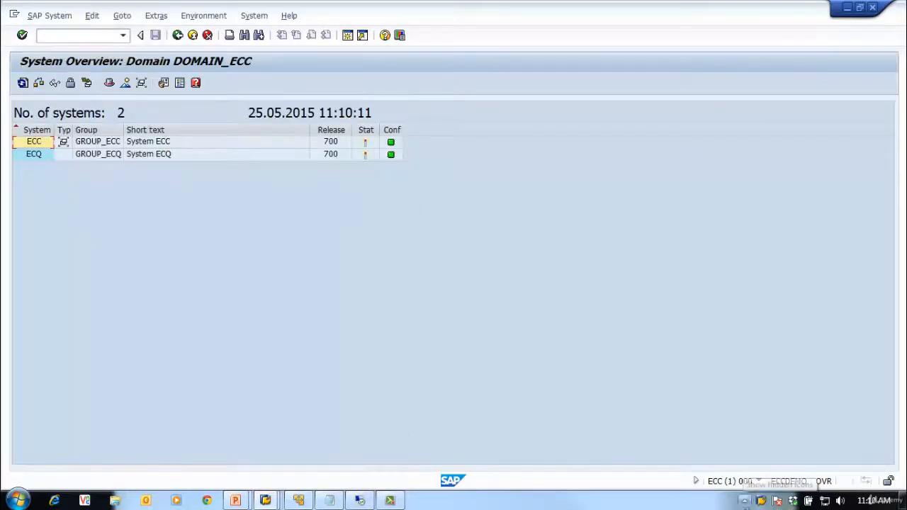
Step: Switch to the ECQ client 000 session and start transaction STMS with /nstms
right_click(791, 500)
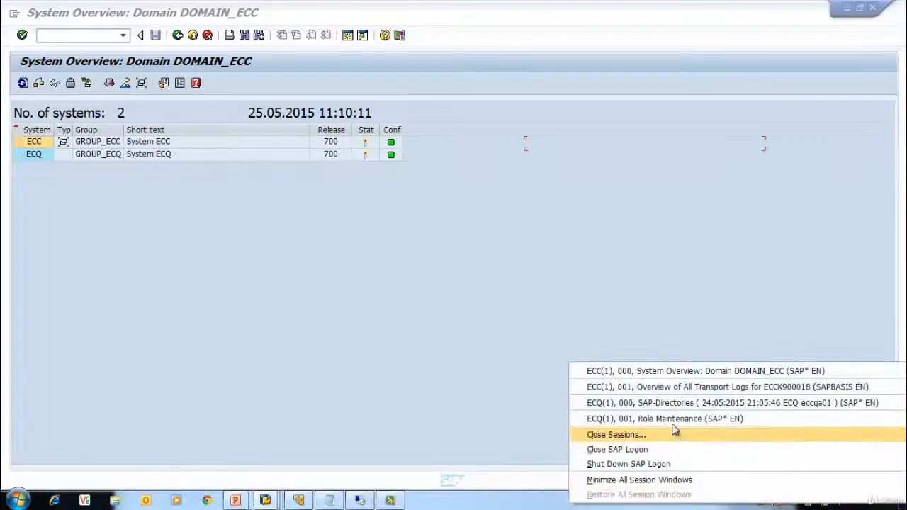
click(669, 402)
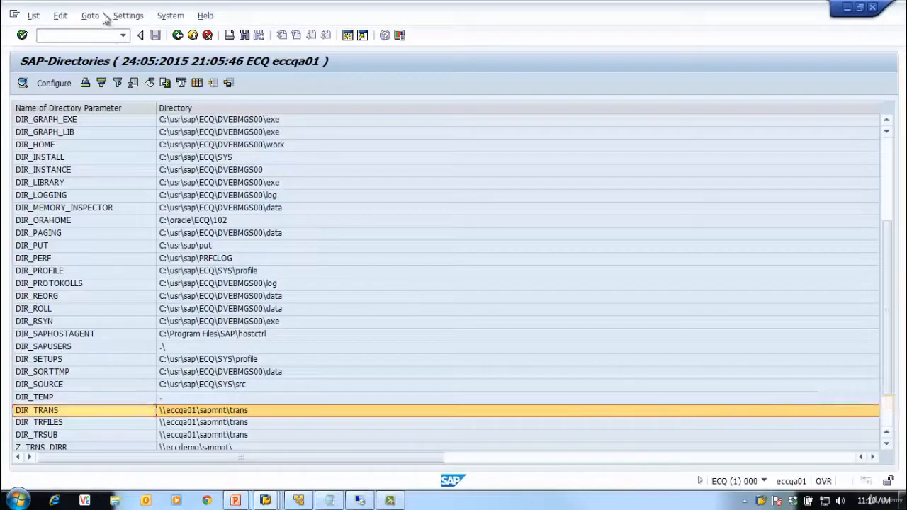
click(42, 36)
text(/nstms)
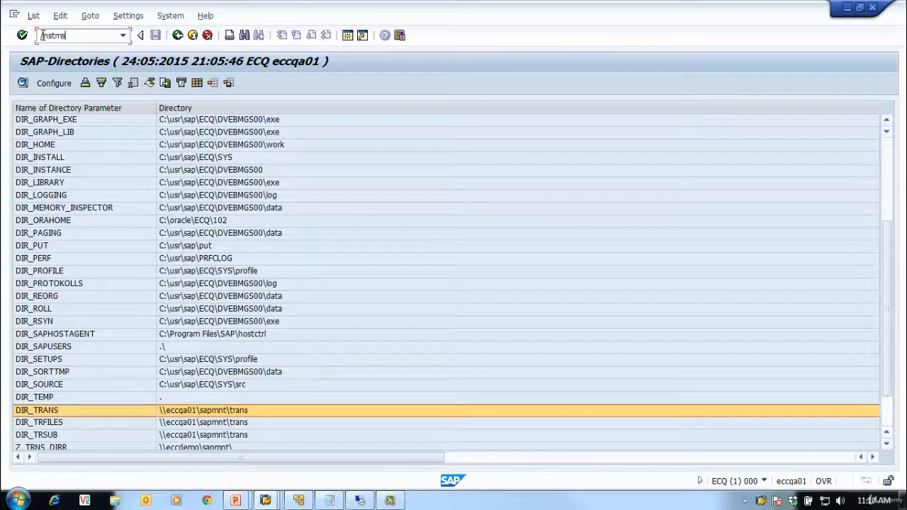
key(Return)
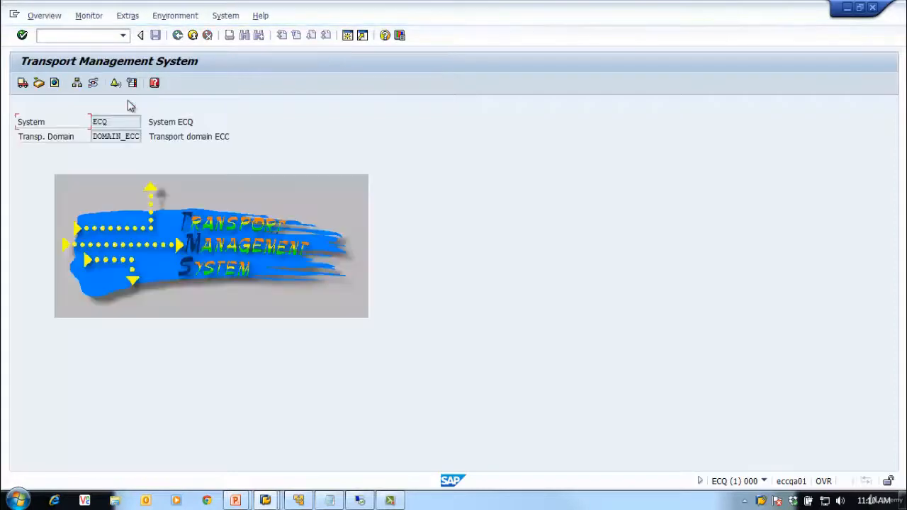
Step: Check the transport groups in ECQ's system overview, and return to the SAP Easy Access screen
click(44, 15)
click(57, 64)
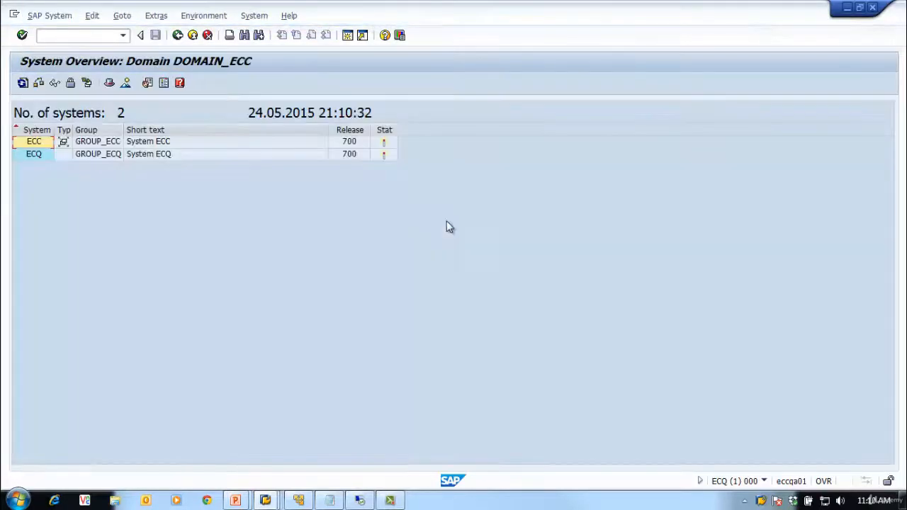
click(178, 36)
click(192, 37)
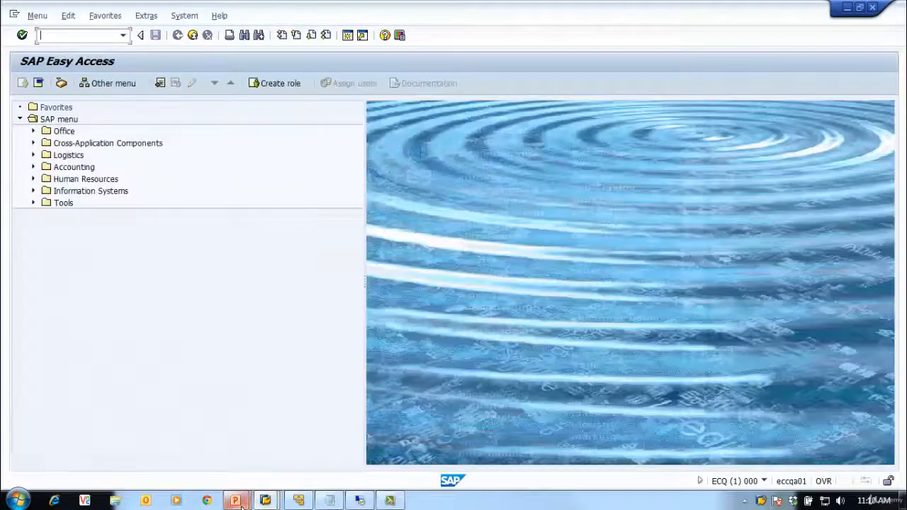
mouse_move(241, 502)
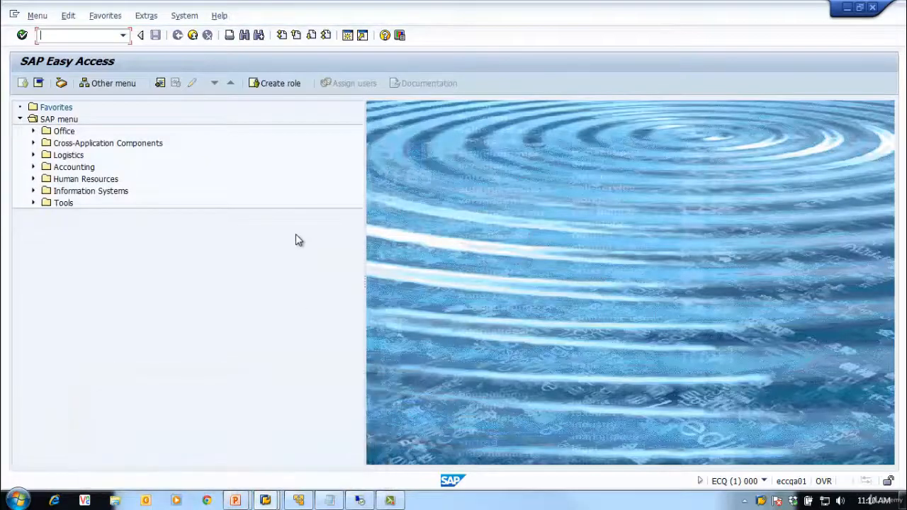